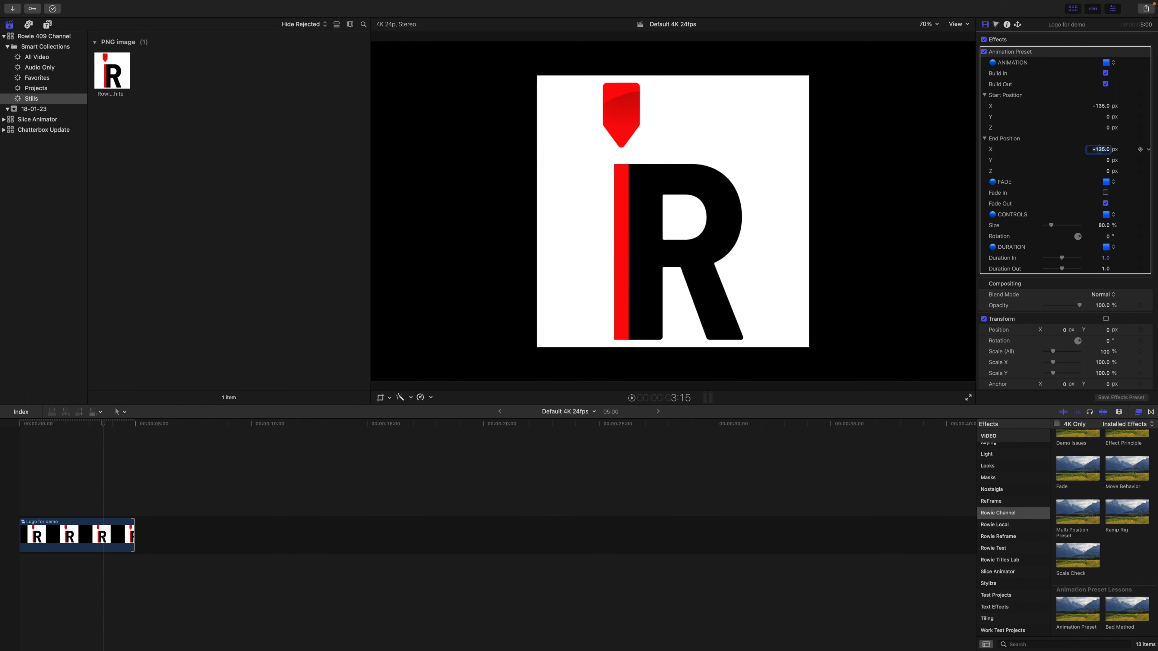
- Set the Animation Preset's End Position to X 0 px and Y 200 px
key(Return)
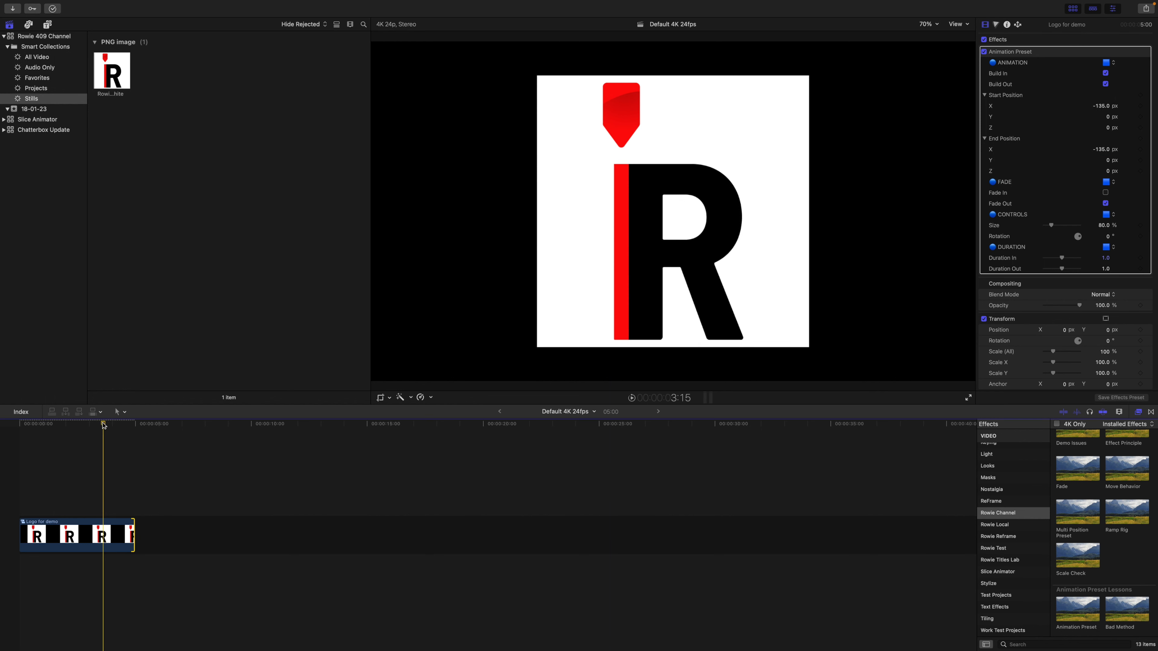
mouse_move(103, 424)
mouse_down()
mouse_move(8, 418)
mouse_move(136, 425)
mouse_move(81, 425)
mouse_up()
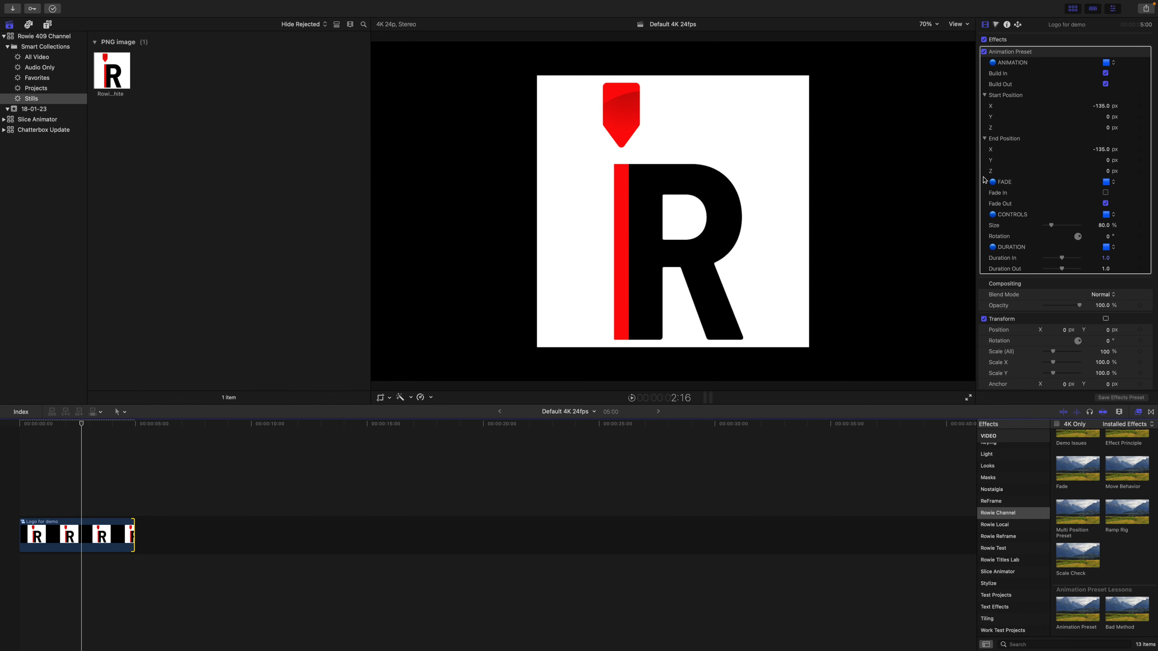
click(1106, 150)
text(0)
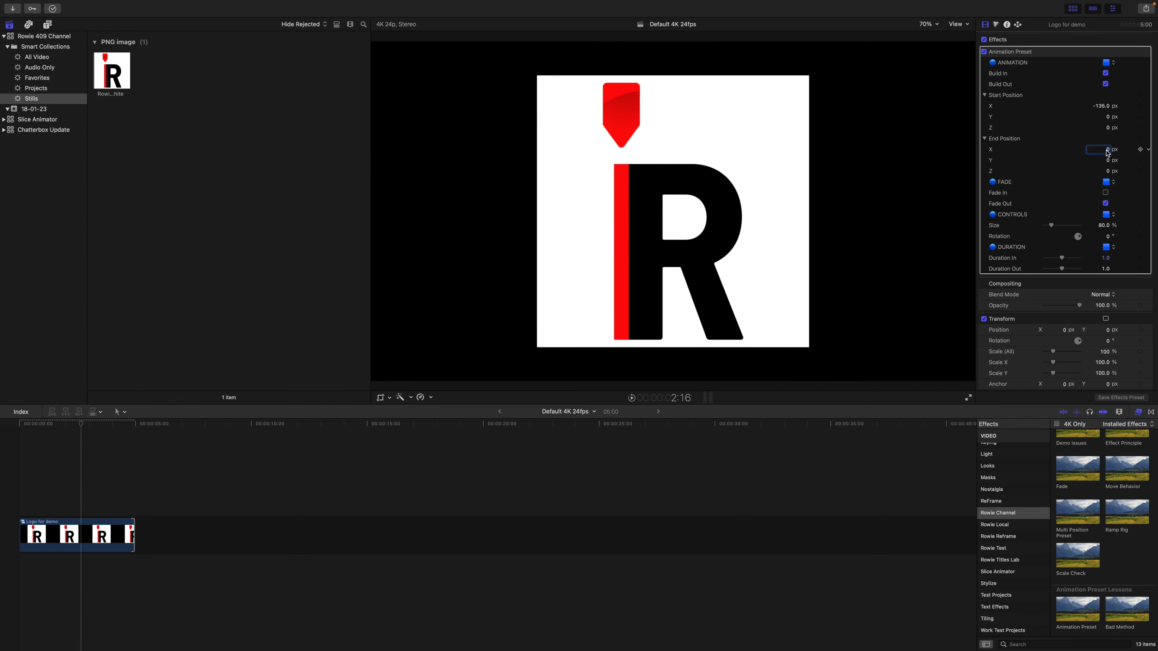
key(Return)
click(1108, 160)
text(200)
key(Return)
- Move the playhead to about 3:14, turn off Fade Out and adjust the Size of the Animation Preset
mouse_move(81, 424)
mouse_down()
mouse_move(124, 424)
mouse_move(102, 424)
mouse_up()
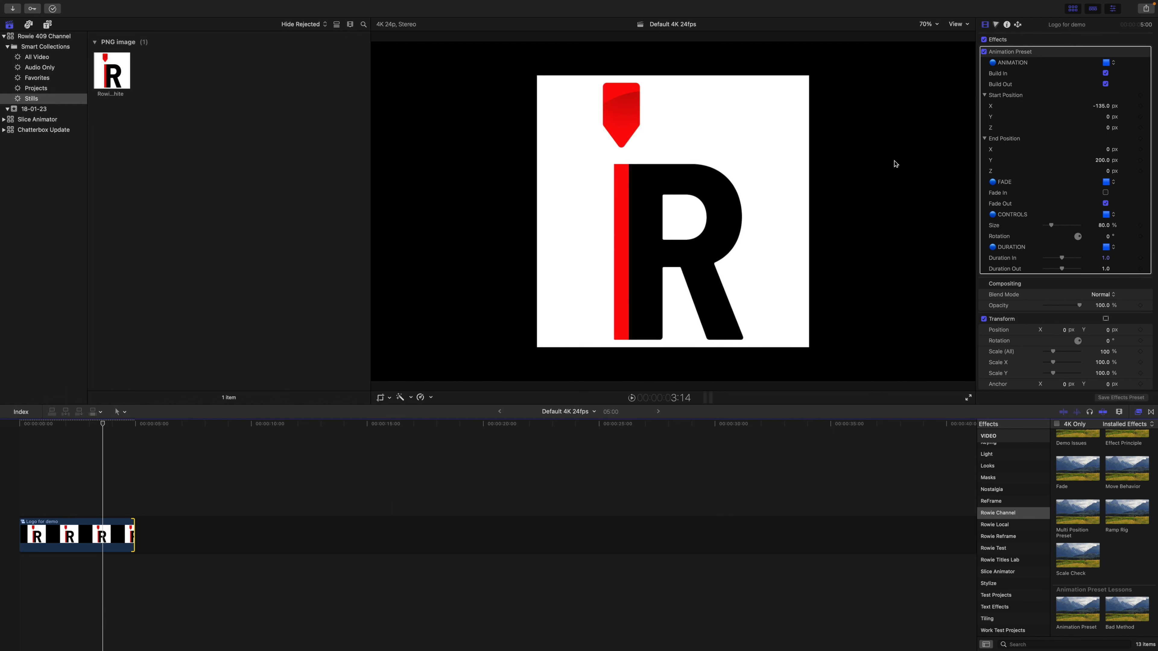
click(1106, 204)
drag(1051, 225, 1051, 228)
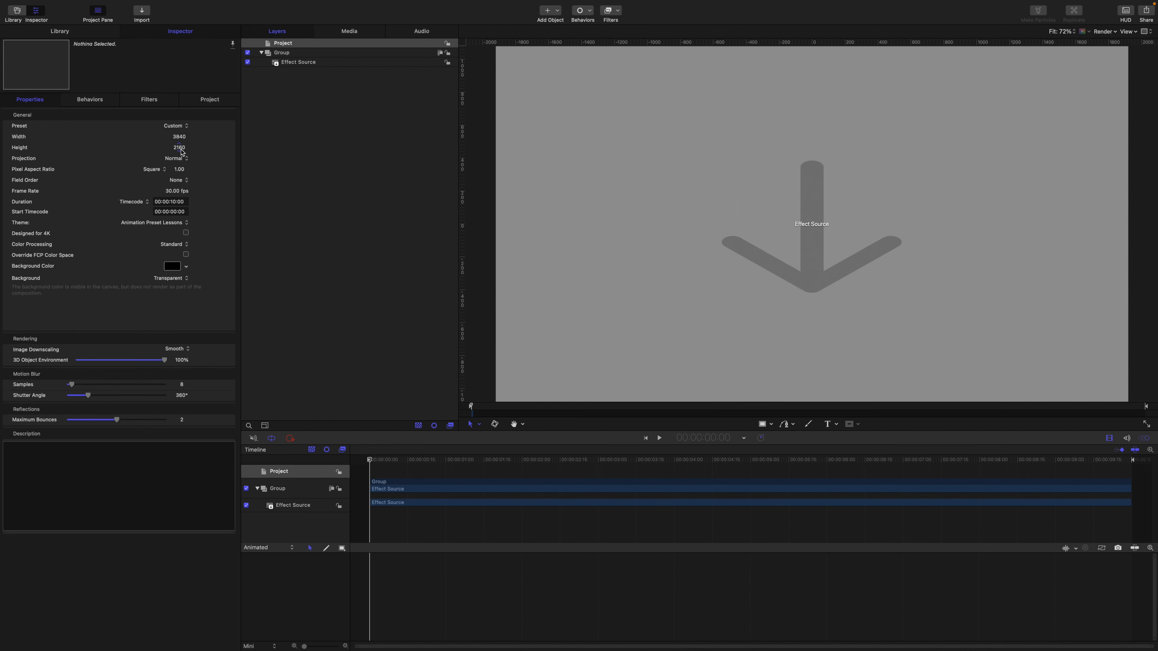
- Duplicate the group that contains the Effect Source
click(305, 64)
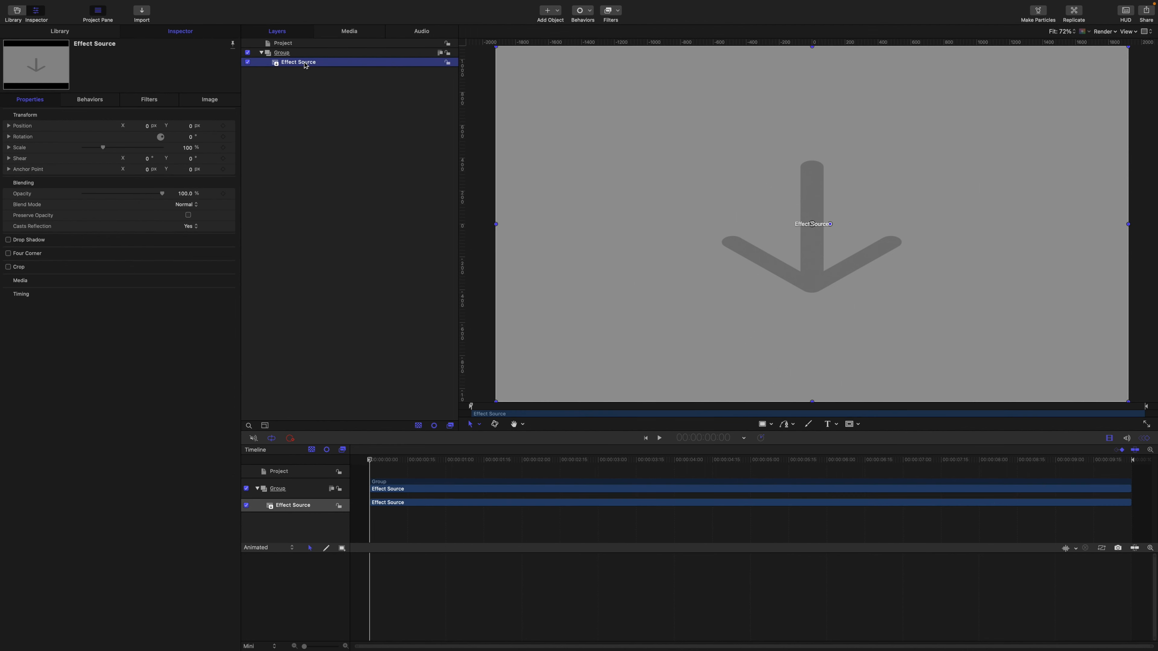
right_click(306, 65)
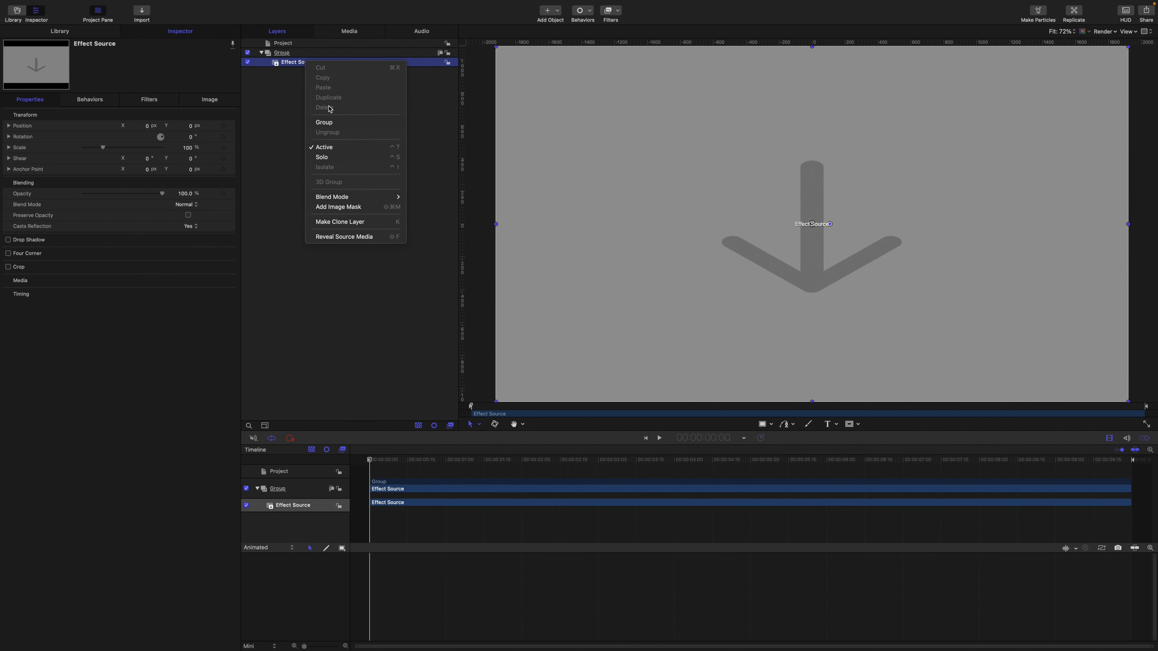
click(289, 109)
click(282, 54)
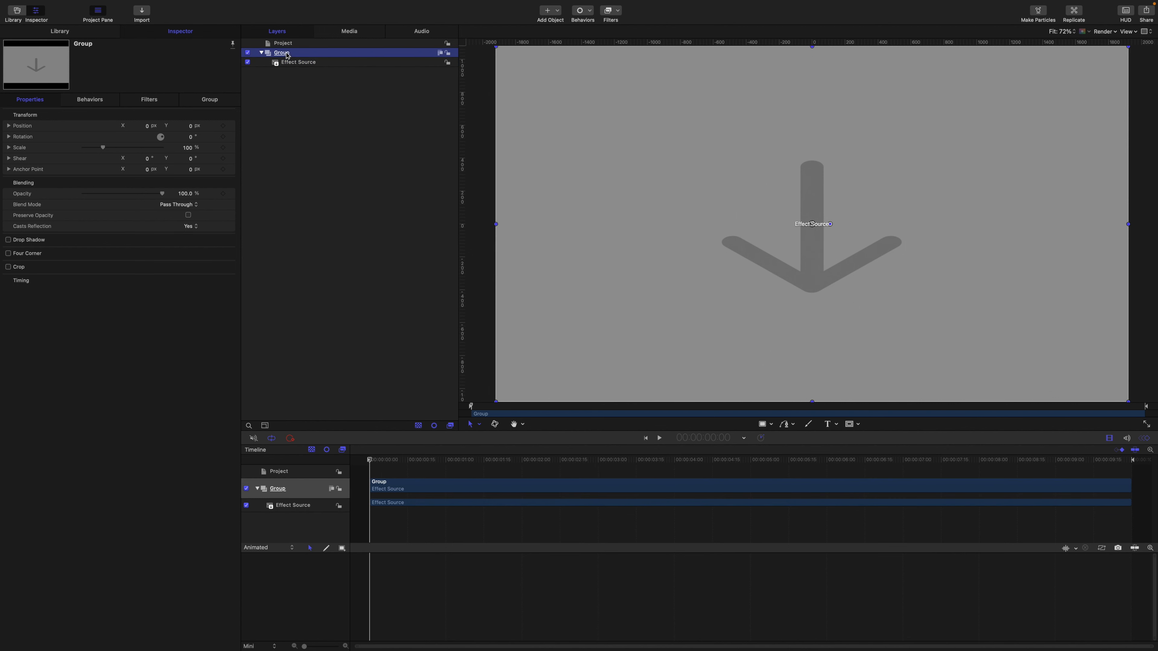
right_click(288, 56)
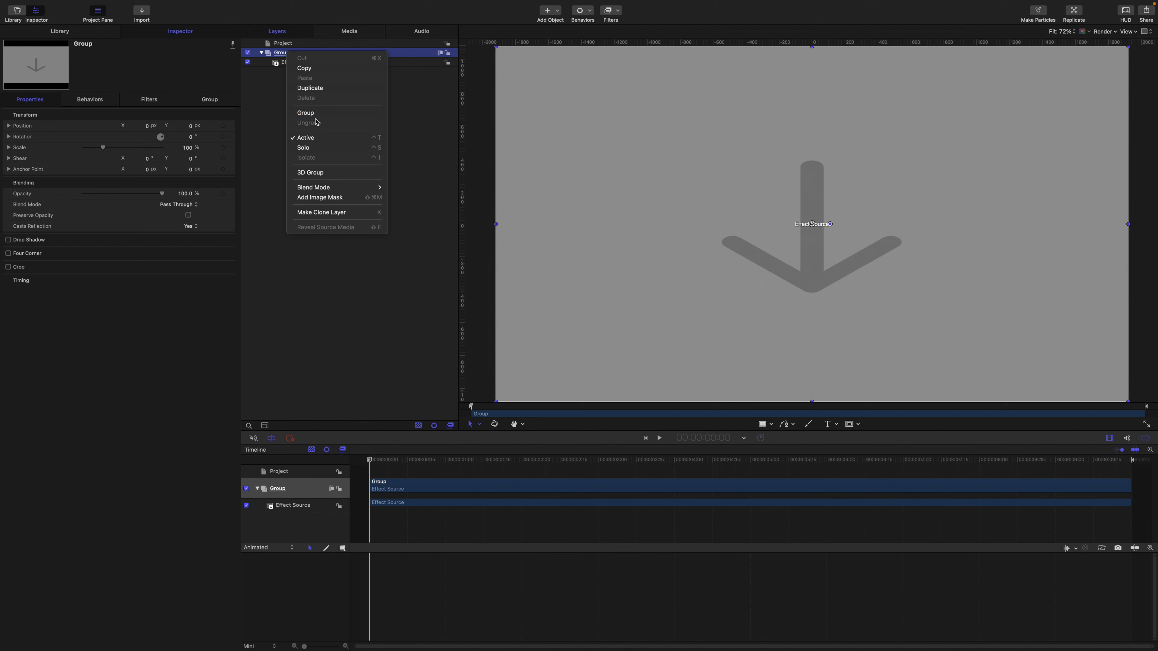
click(318, 90)
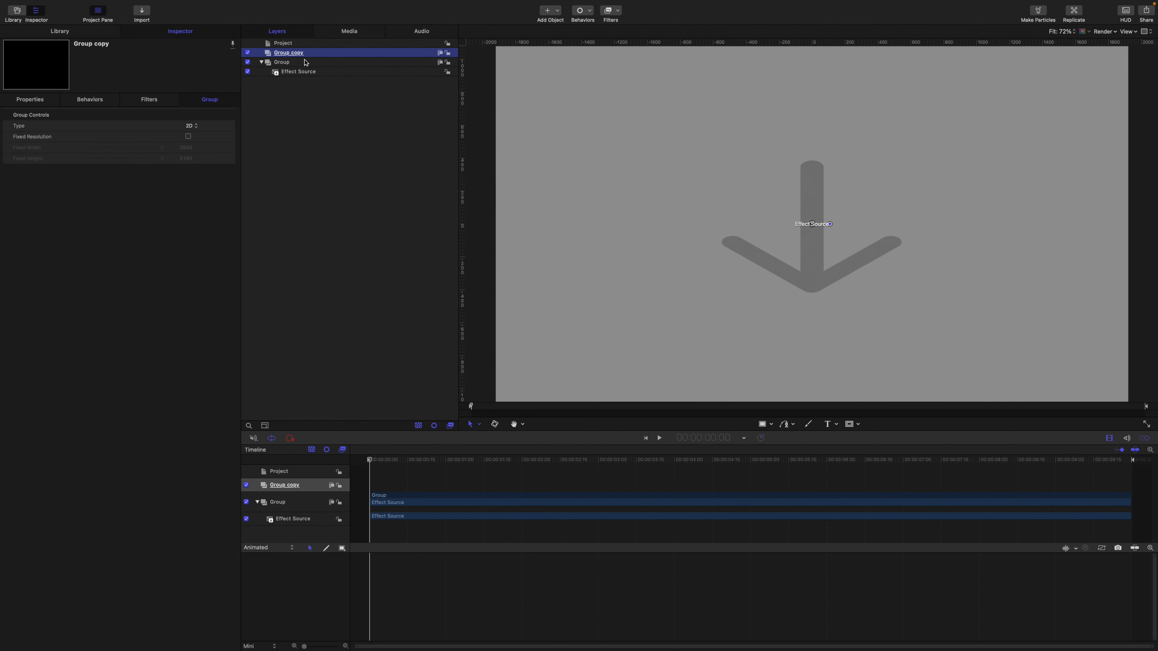
- Delete the duplicated group from the layers
double_click(304, 53)
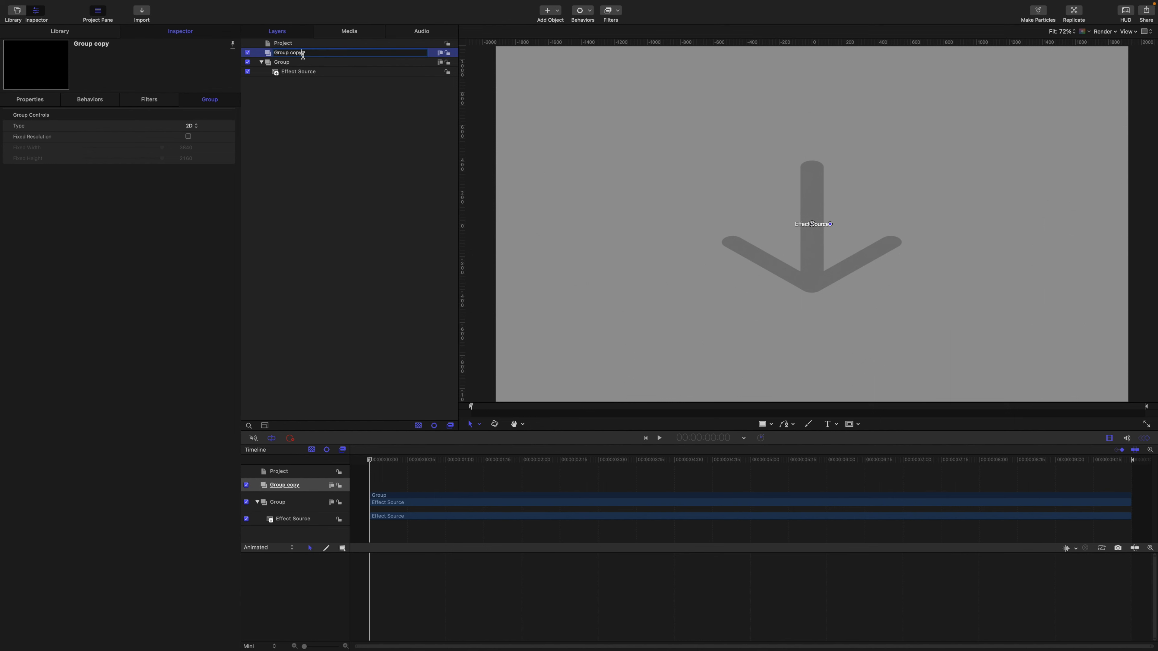
key(BackSpace)
click(302, 80)
click(301, 54)
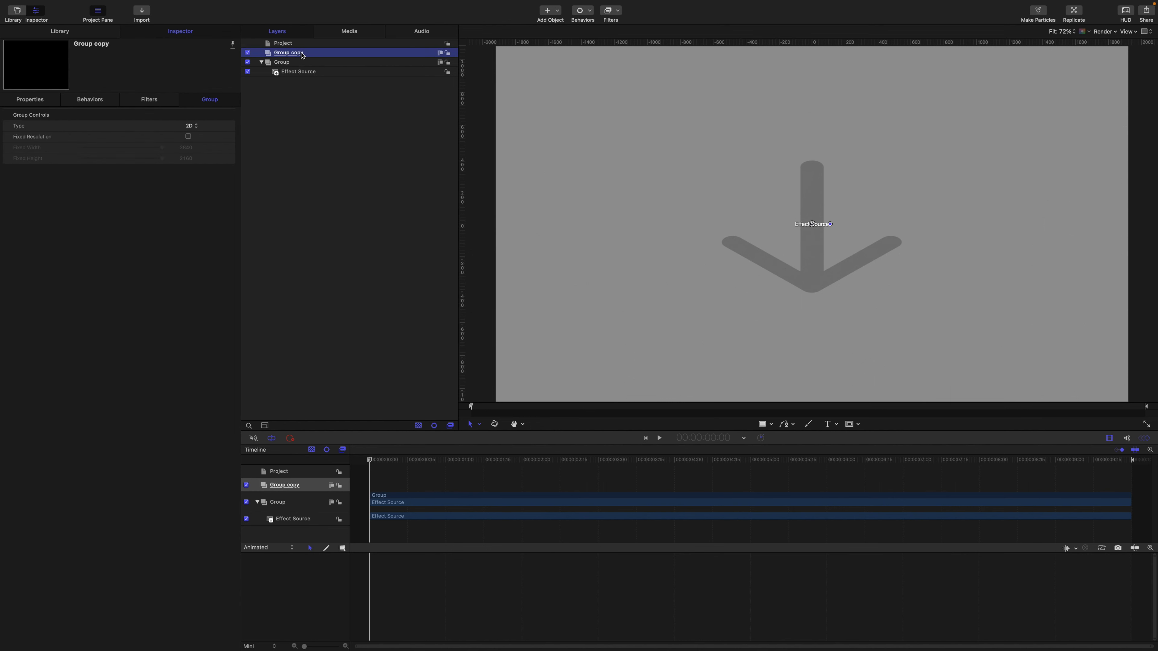
key(Delete)
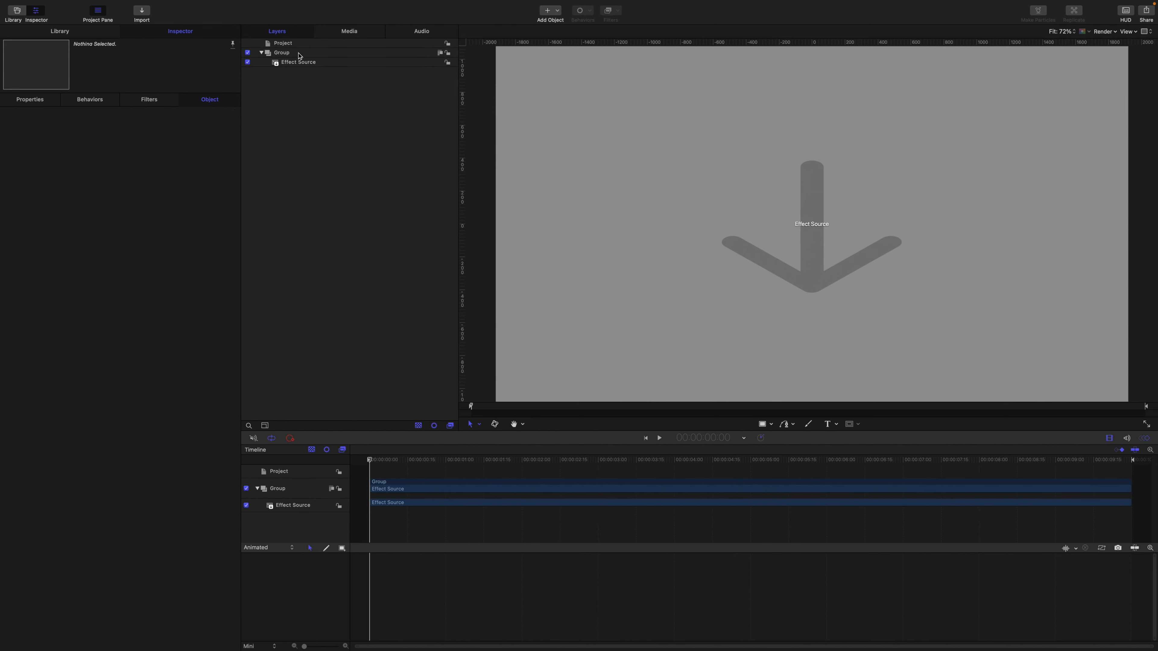
- Try making a clone layer of the Effect Source and of its group, removing the clones again
click(297, 64)
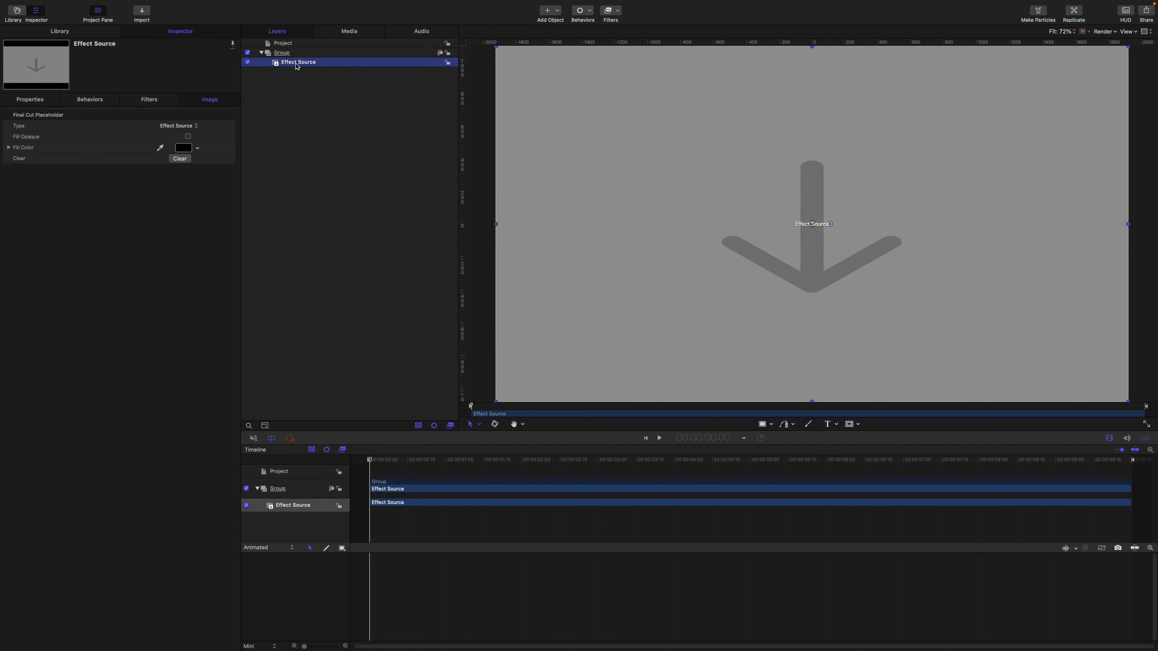
key(k)
key(Delete)
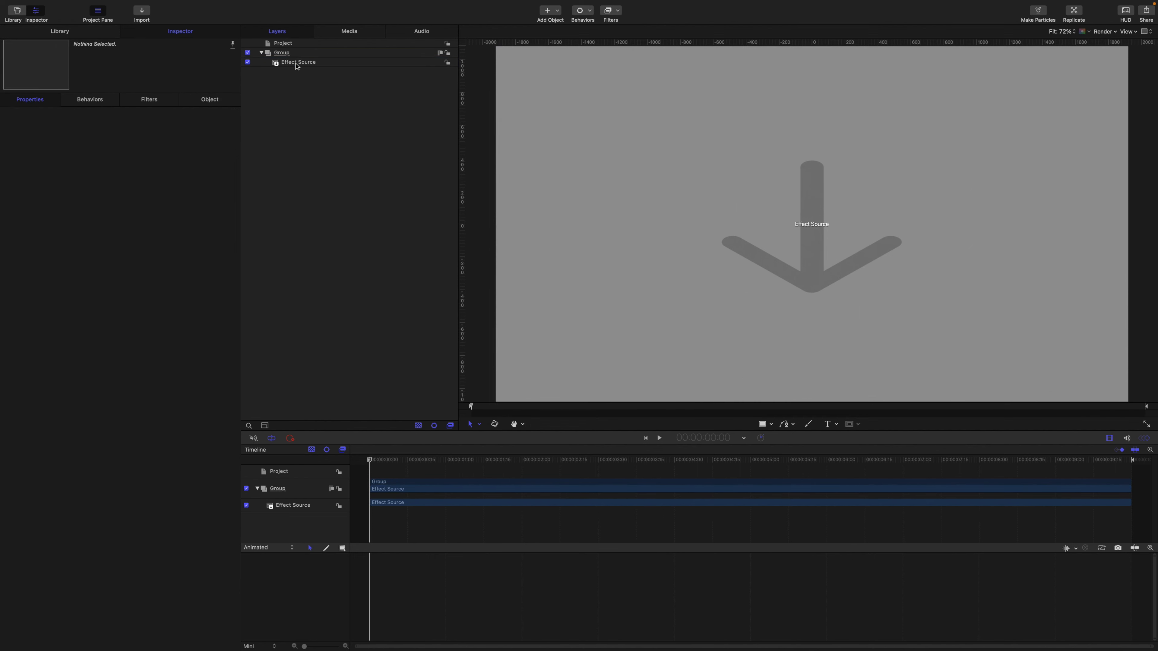
click(297, 53)
key(k)
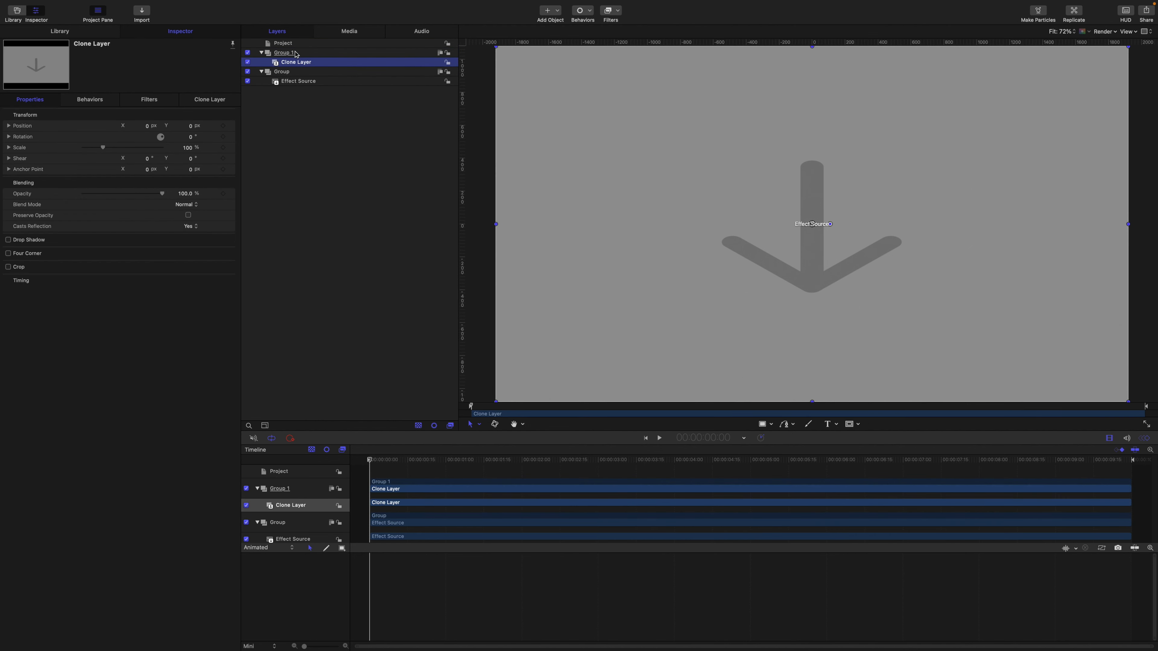
key(super+z)
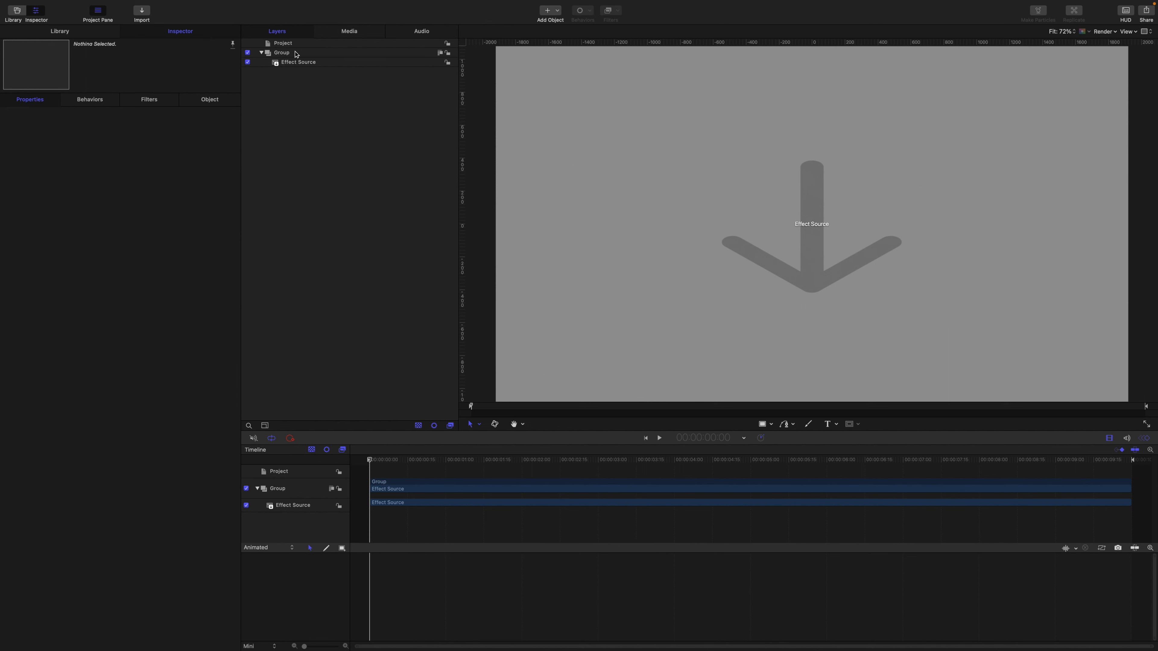
- Add an Oscillate parameter behavior to the Effect Source's Position Y
click(297, 64)
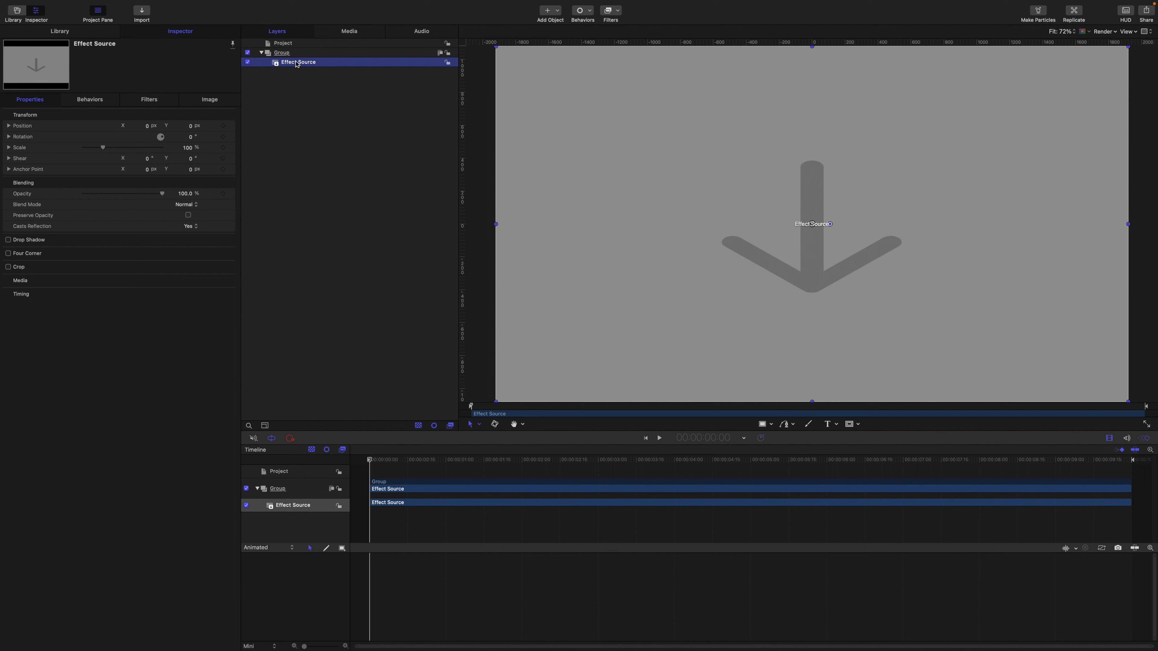
click(9, 126)
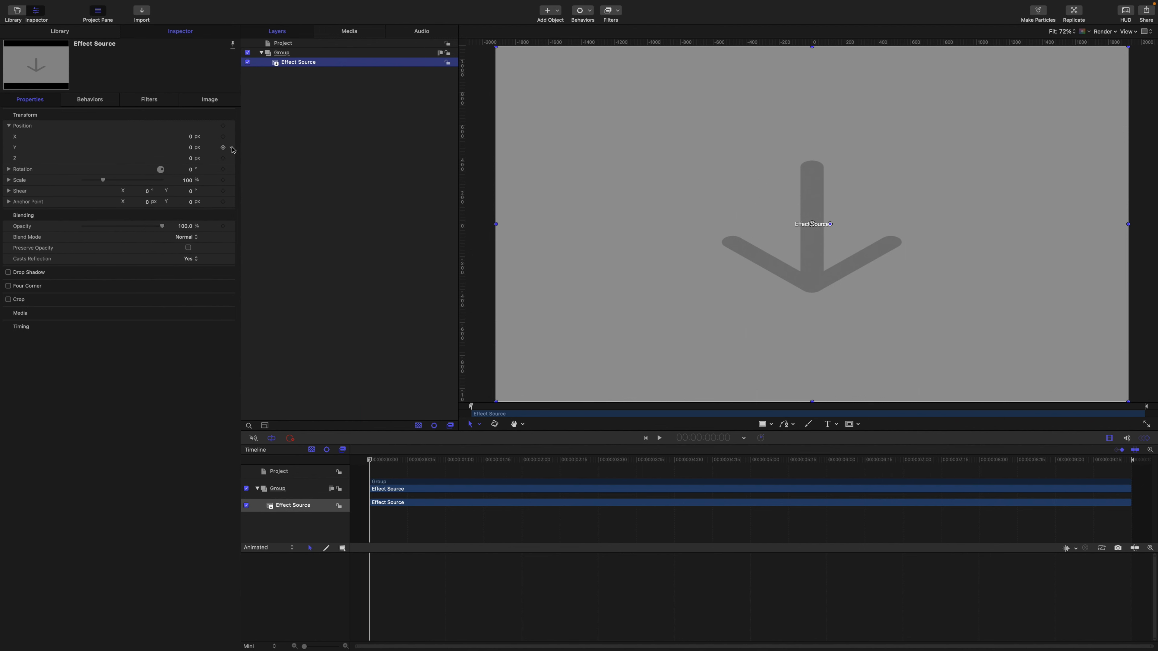
click(232, 147)
mouse_move(318, 246)
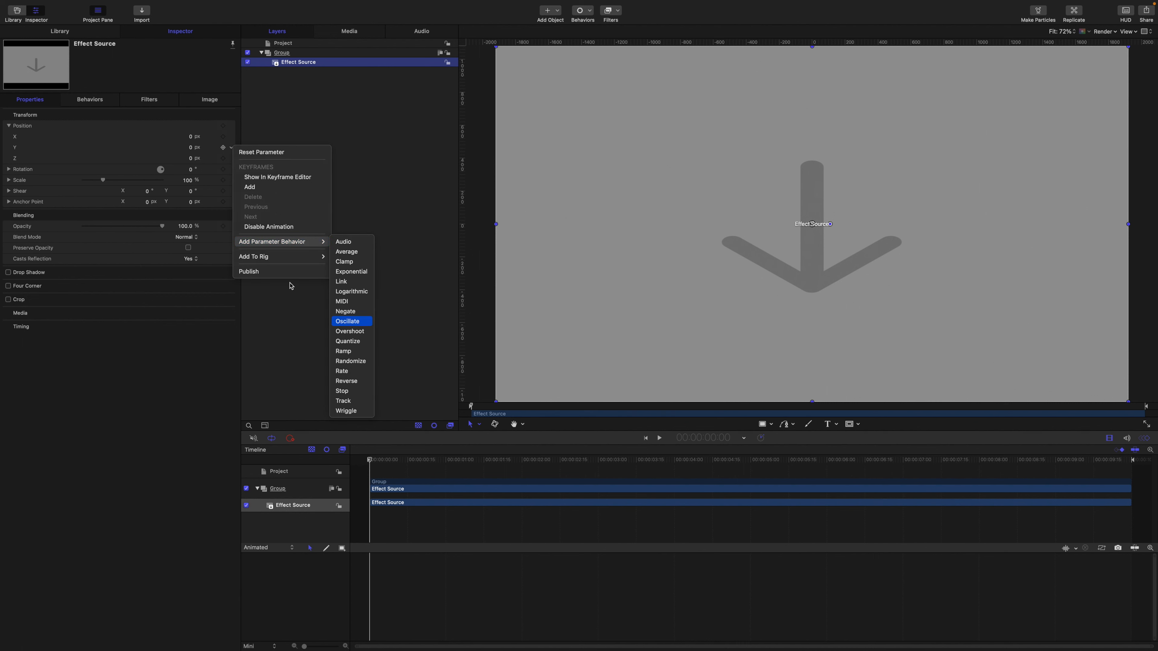
key(Return)
- Set the Oscillate behavior's Speed to 20 and play the animation to preview it
click(188, 159)
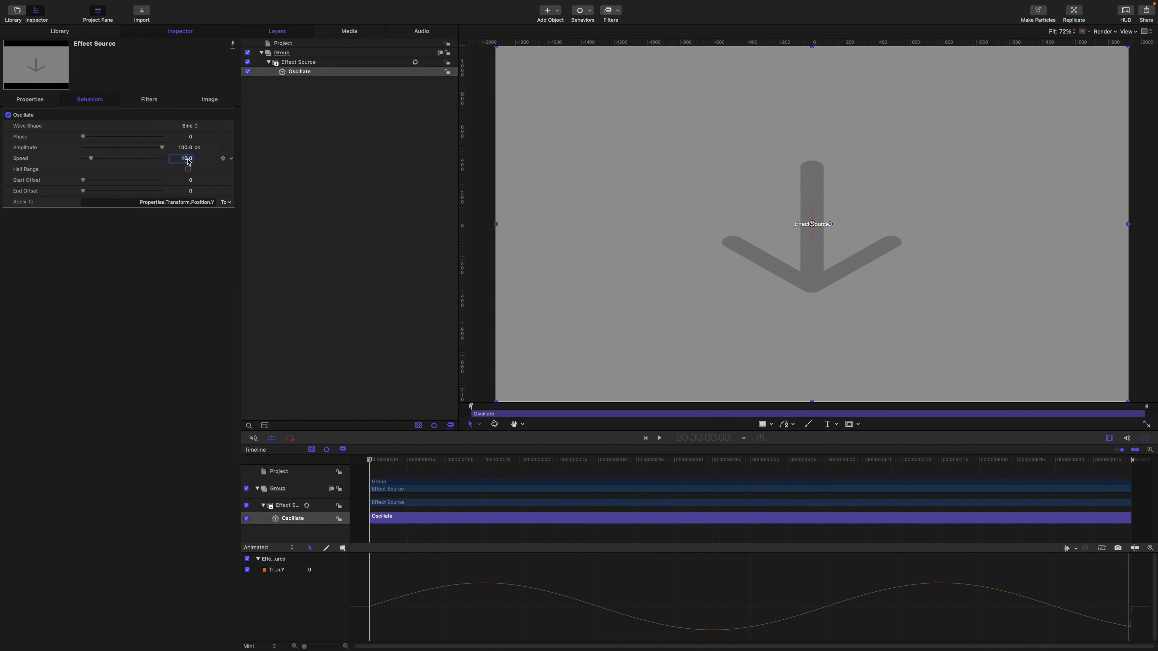
double_click(187, 159)
text(20)
key(Return)
key(space)
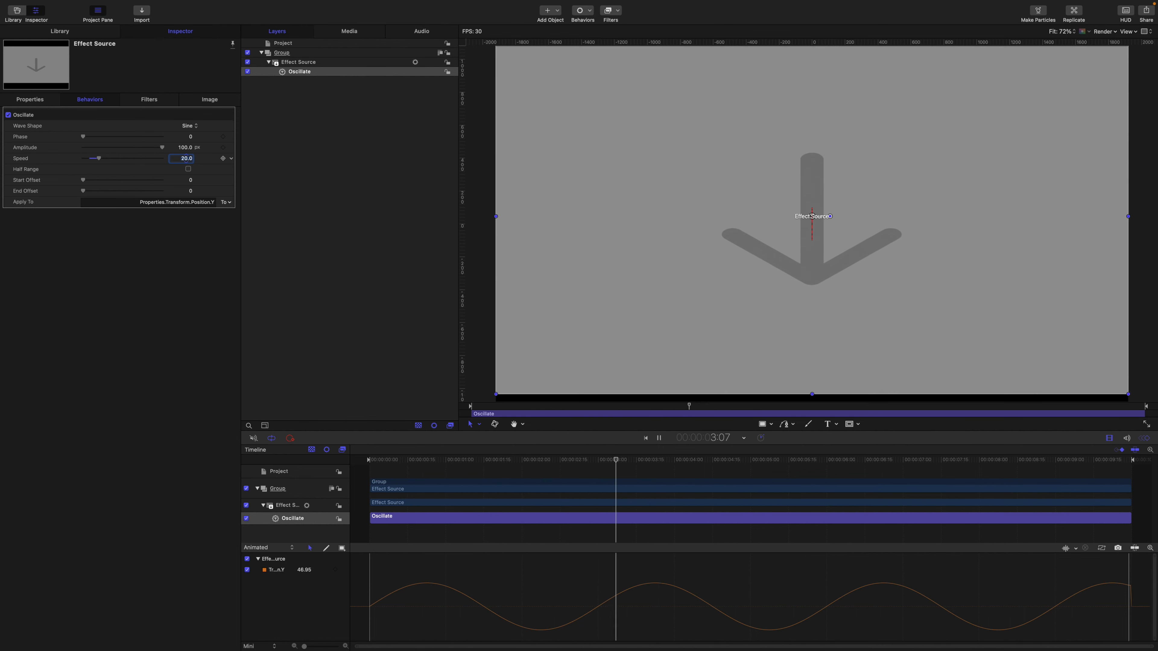
key(space)
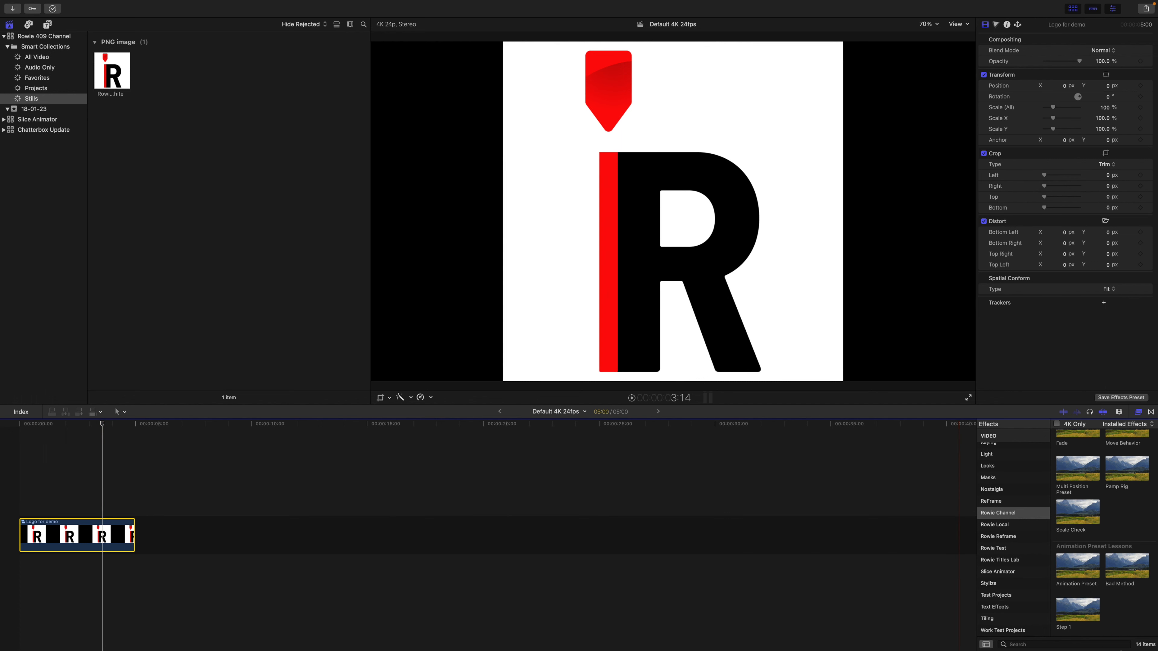
- Switch to Final Cut Pro, apply the Step 1 effect to the logo clip and play it back
drag(1082, 615, 86, 531)
key(space)
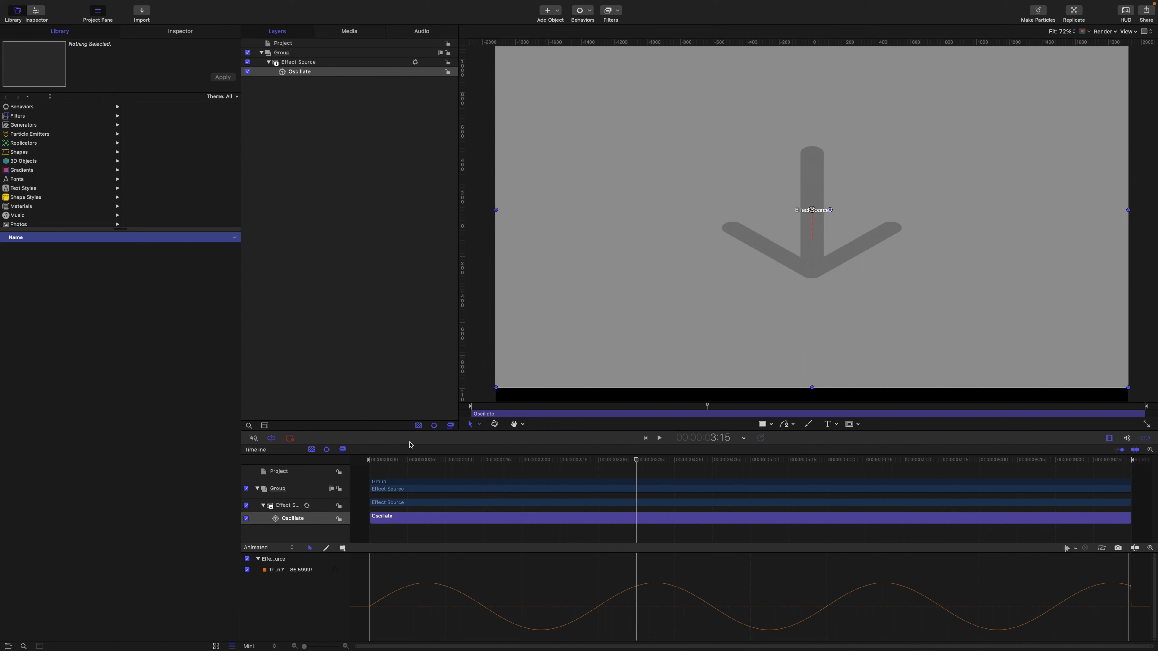
- Return to Motion and delete the Oscillate behavior from the Effect Source
click(293, 606)
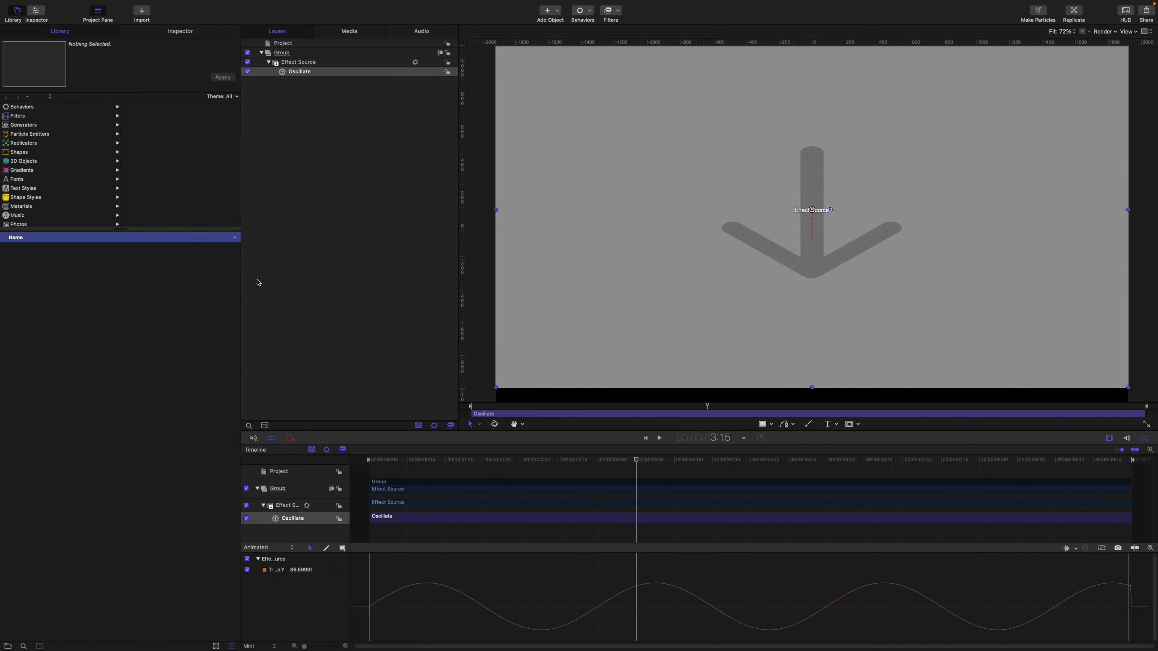
click(307, 74)
key(Delete)
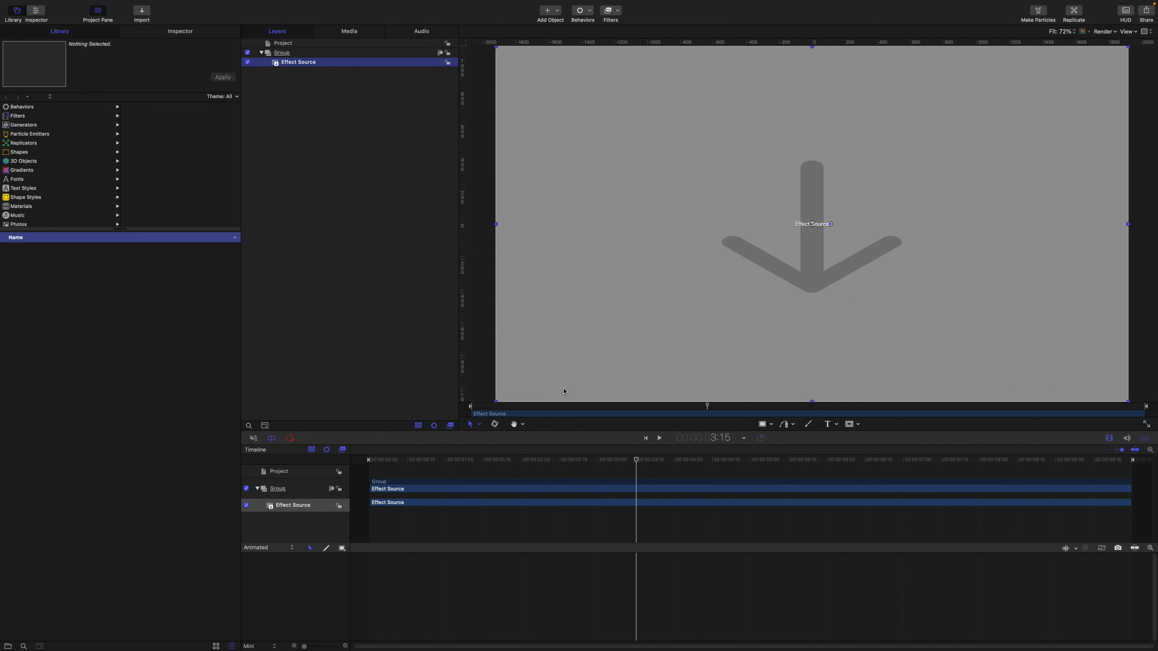
- Add a project marker at 3:07 on the timeline and set its type to Build In - Optional
right_click(618, 462)
click(624, 466)
right_click(623, 468)
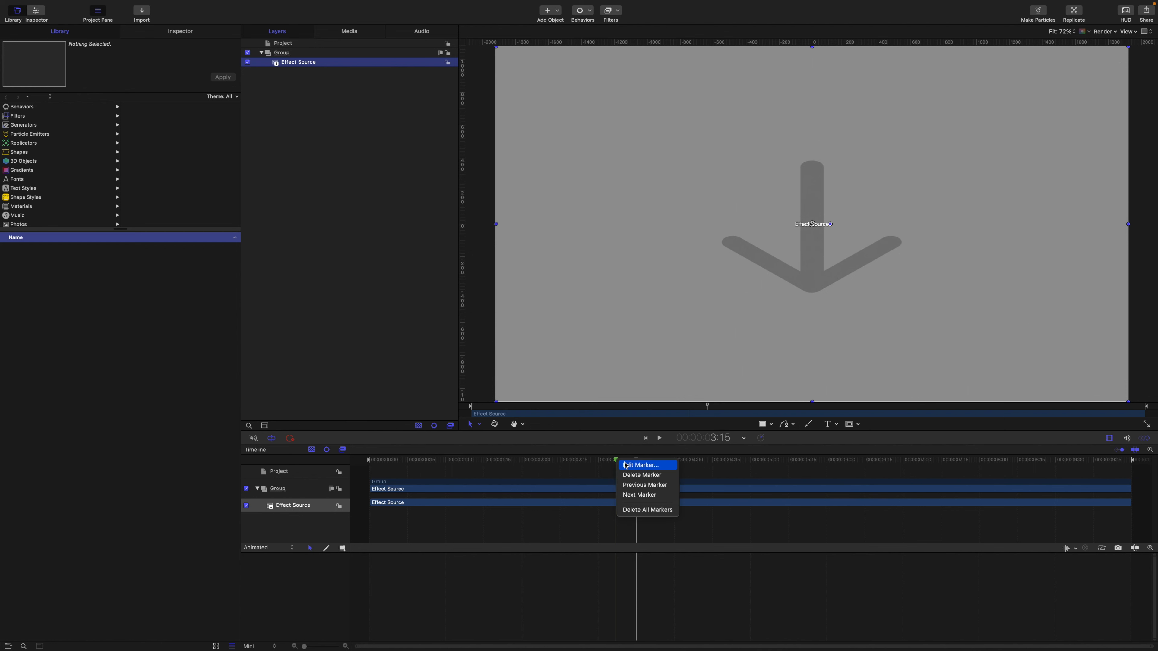
click(578, 329)
click(575, 234)
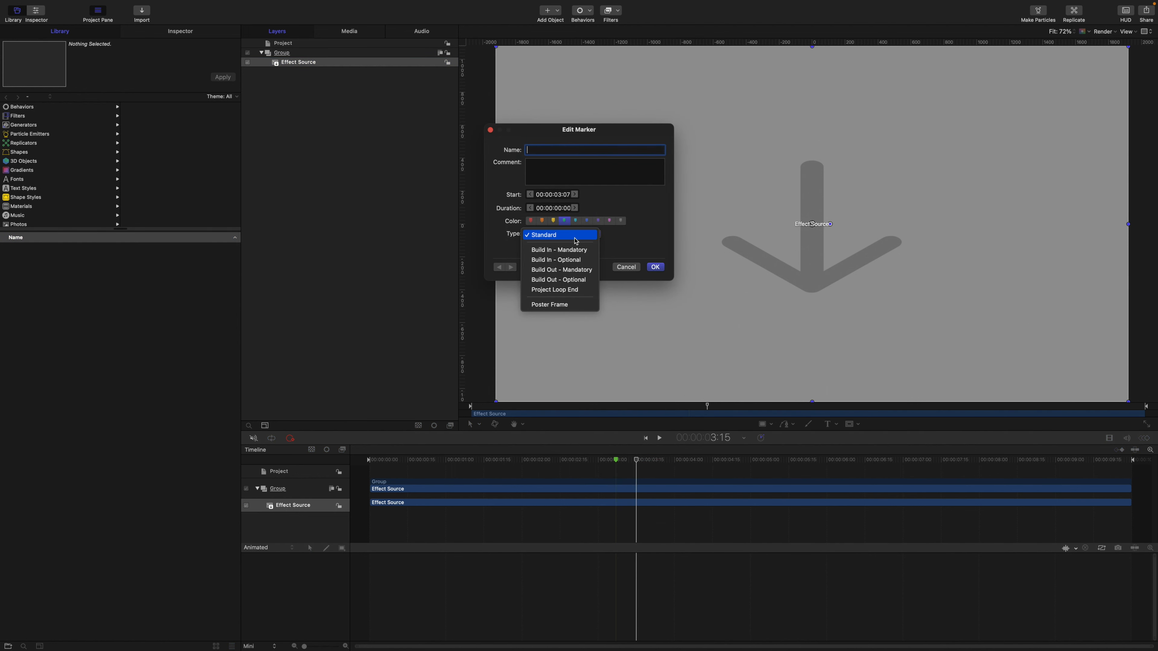
click(574, 259)
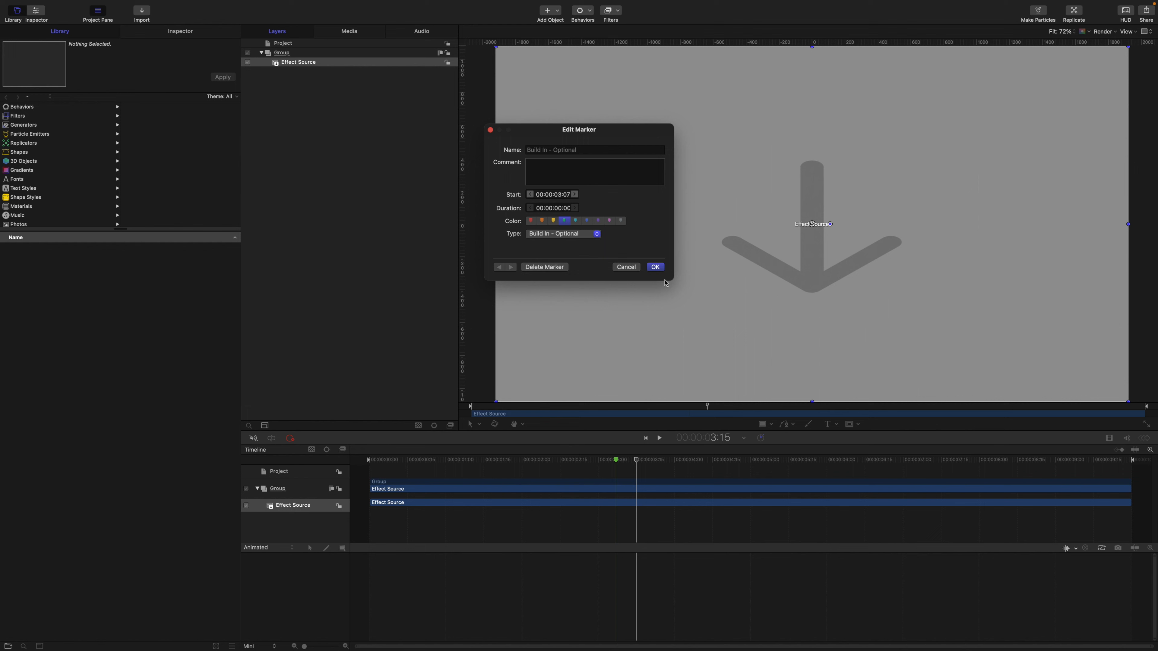
click(655, 267)
- Move the Build In marker to 2:00 and take the playhead to the project's last frame
click(719, 438)
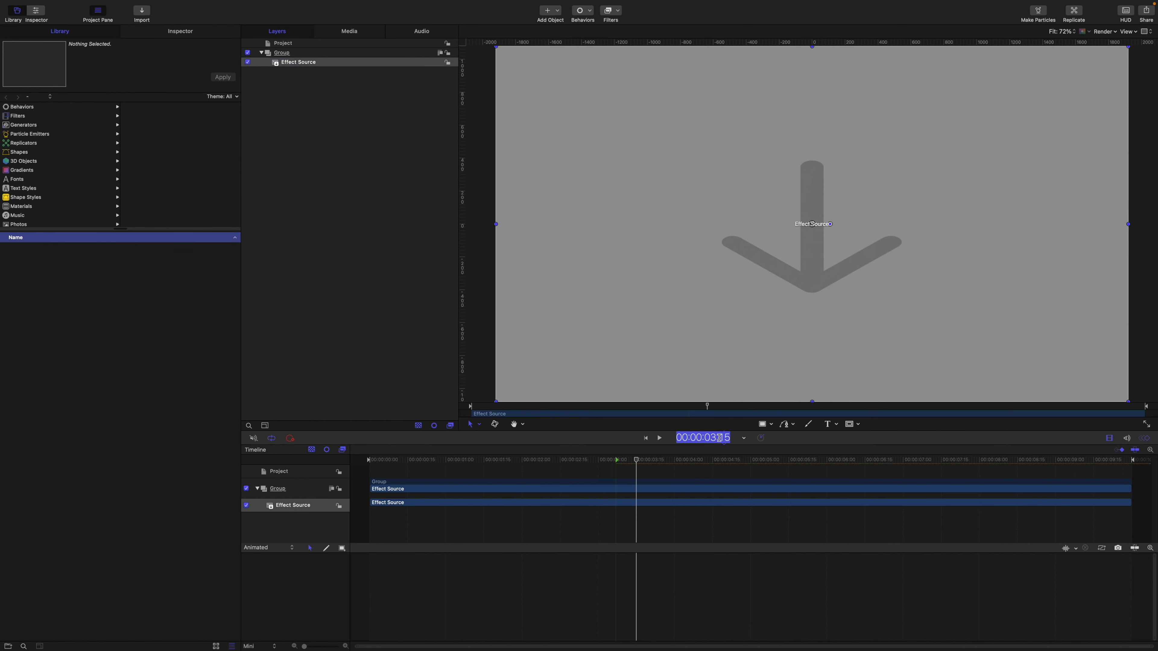
text(200)
key(Return)
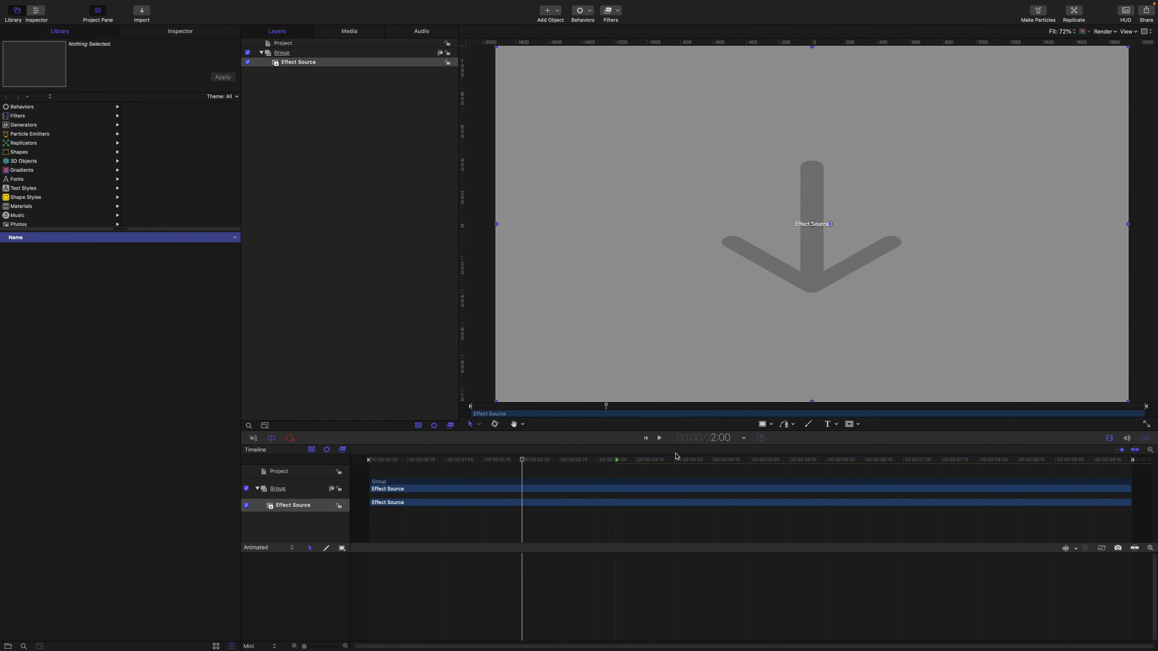
mouse_move(616, 460)
mouse_down()
mouse_move(525, 461)
mouse_move(1156, 473)
mouse_up()
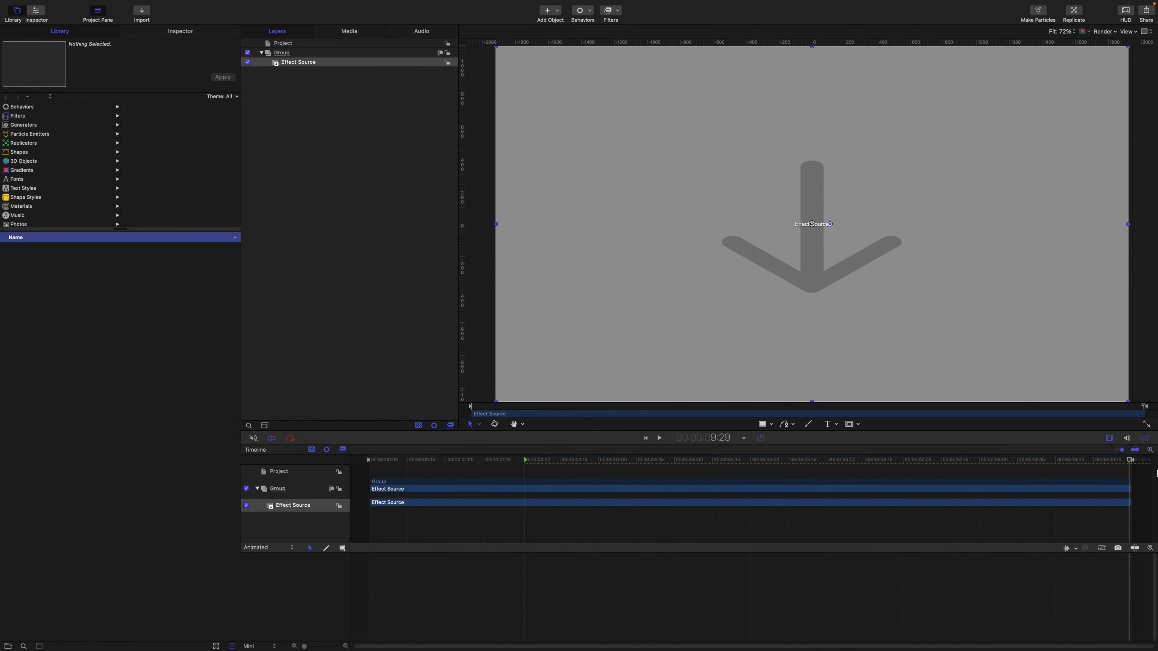
- Add a project marker at 7:29 on the timeline and set its type to Build Out - Optional
click(723, 437)
text(729)
key(Return)
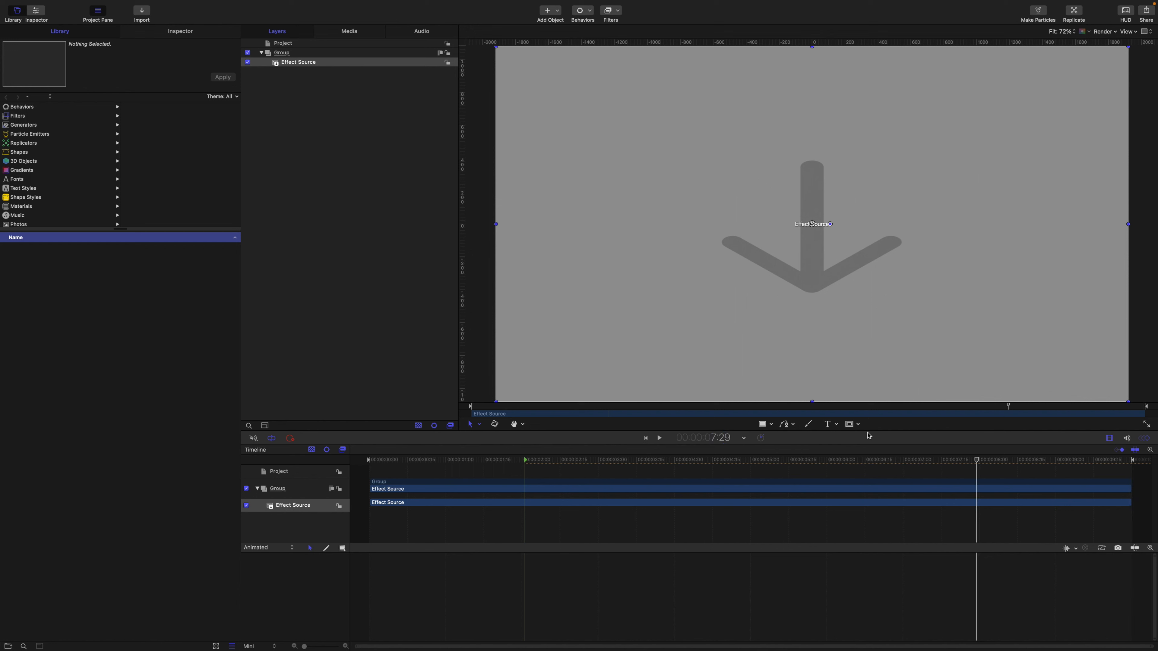
right_click(977, 461)
click(980, 465)
right_click(977, 461)
click(986, 466)
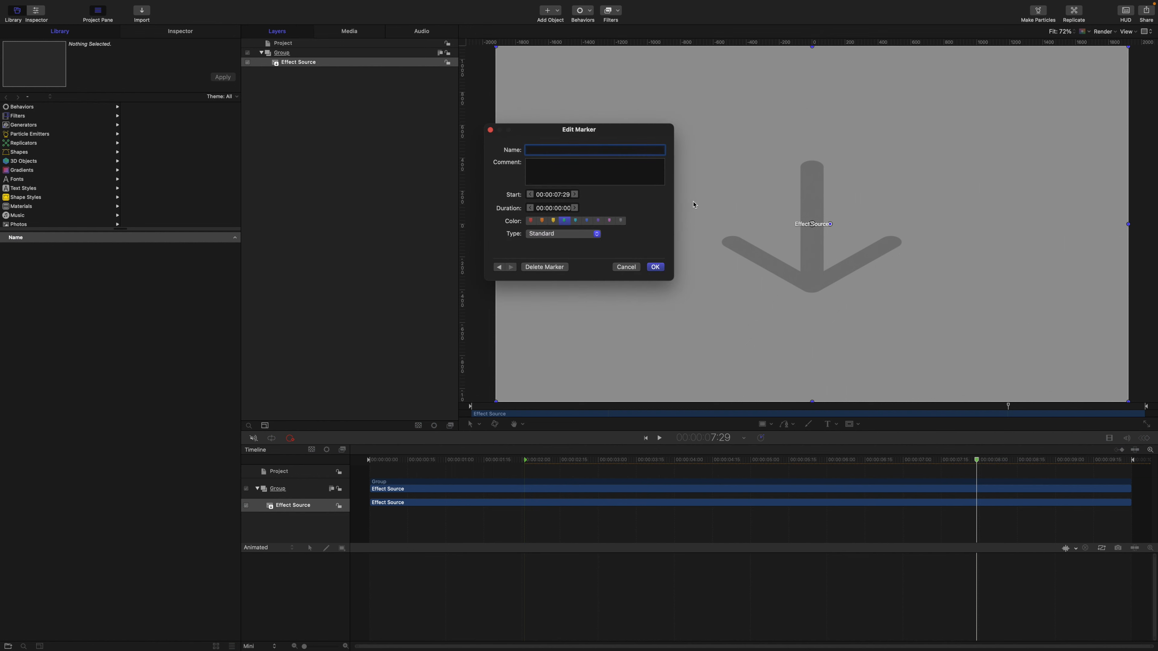
click(589, 234)
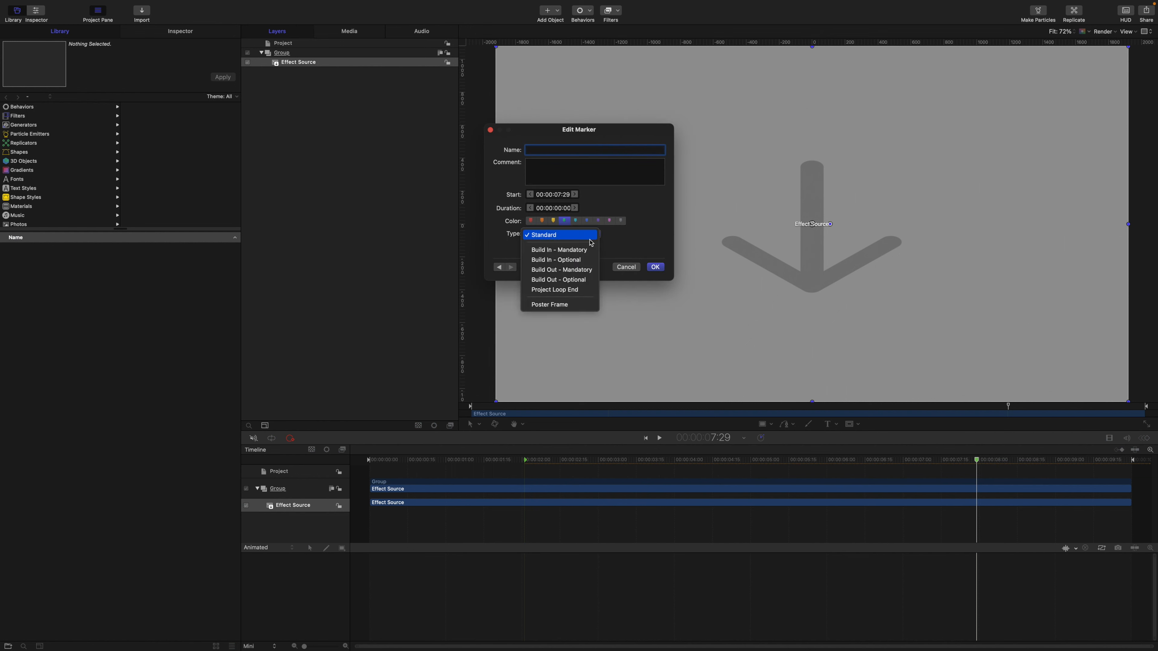
click(586, 279)
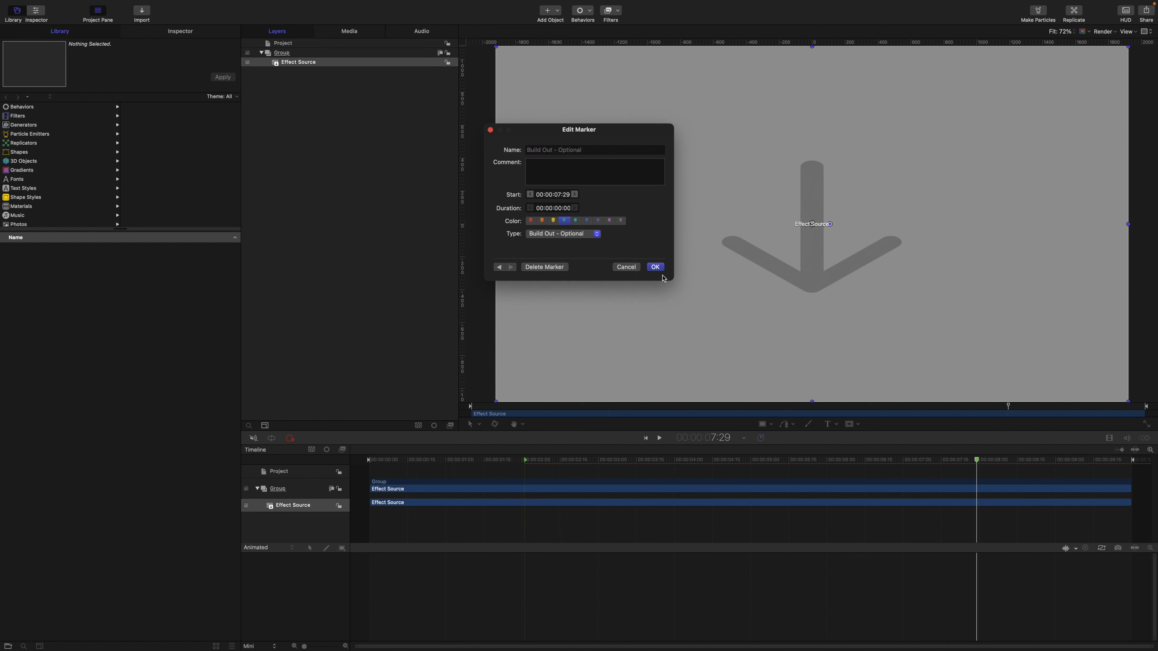
click(655, 267)
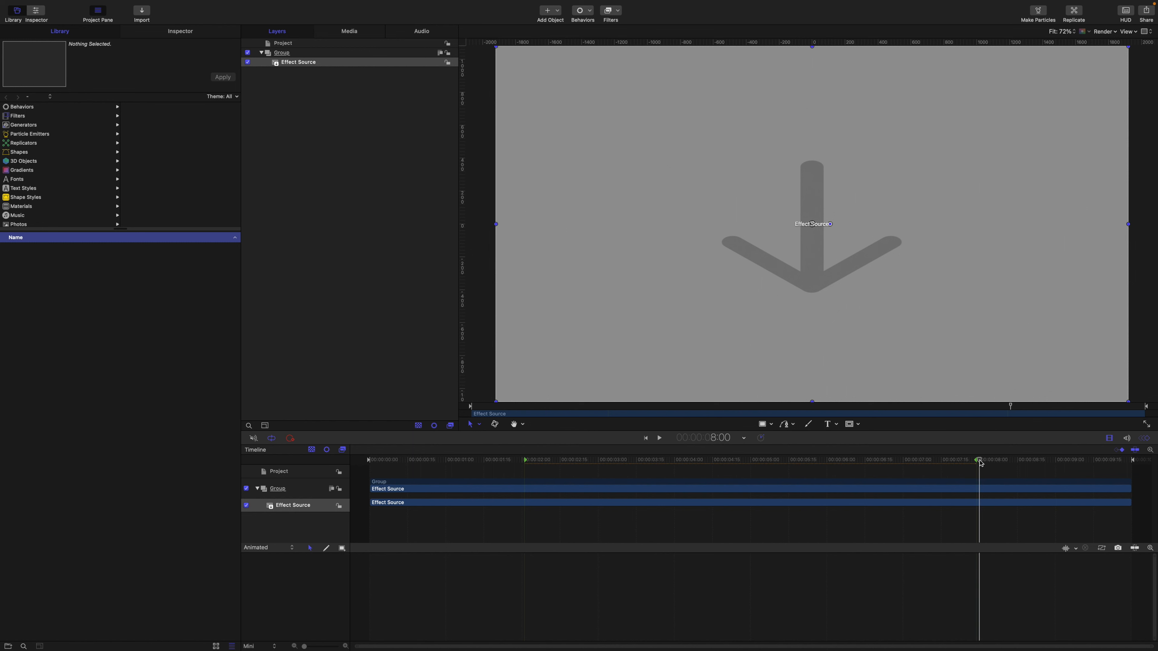
- Move the Build Out marker to 7:28 and bring the playhead back to that frame
drag(977, 463, 975, 463)
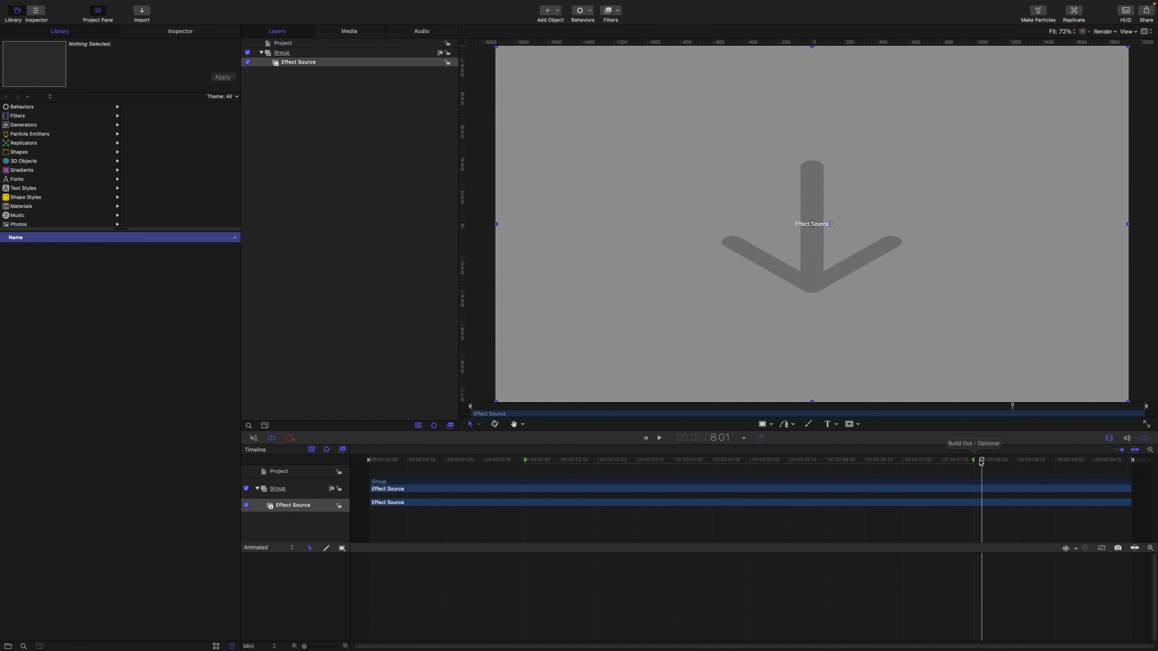
key(Left)
key(Left)
key(Left)
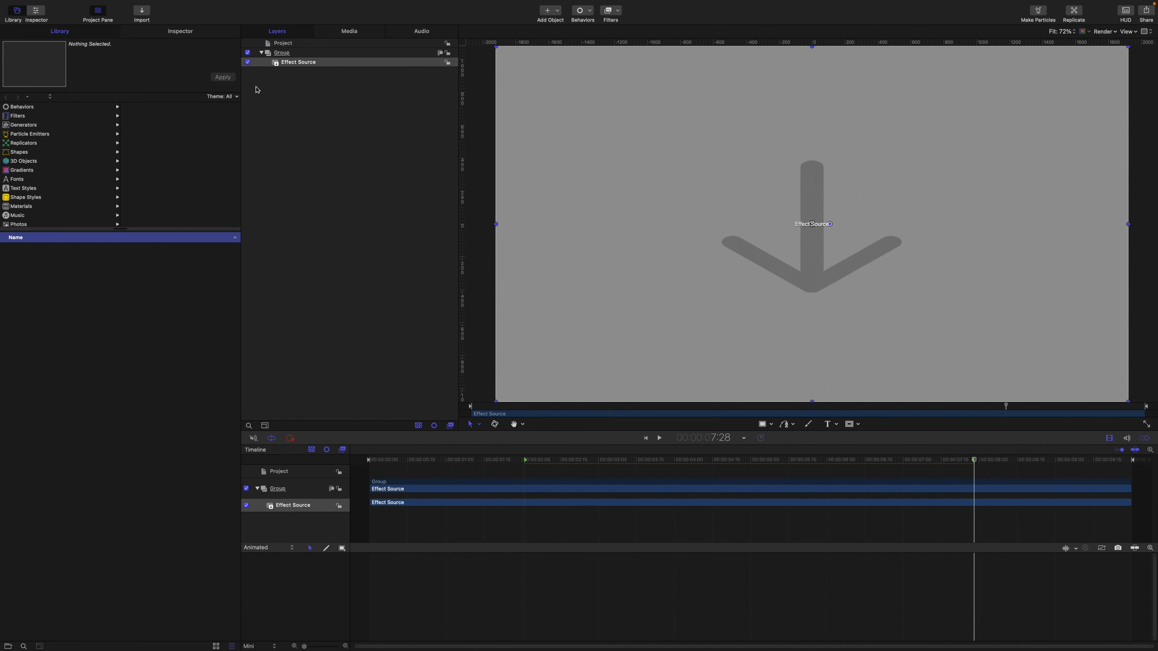
- Review the Build In marker's type options without changing them, and inspect the project's published Build In and Build Out parameters
click(289, 45)
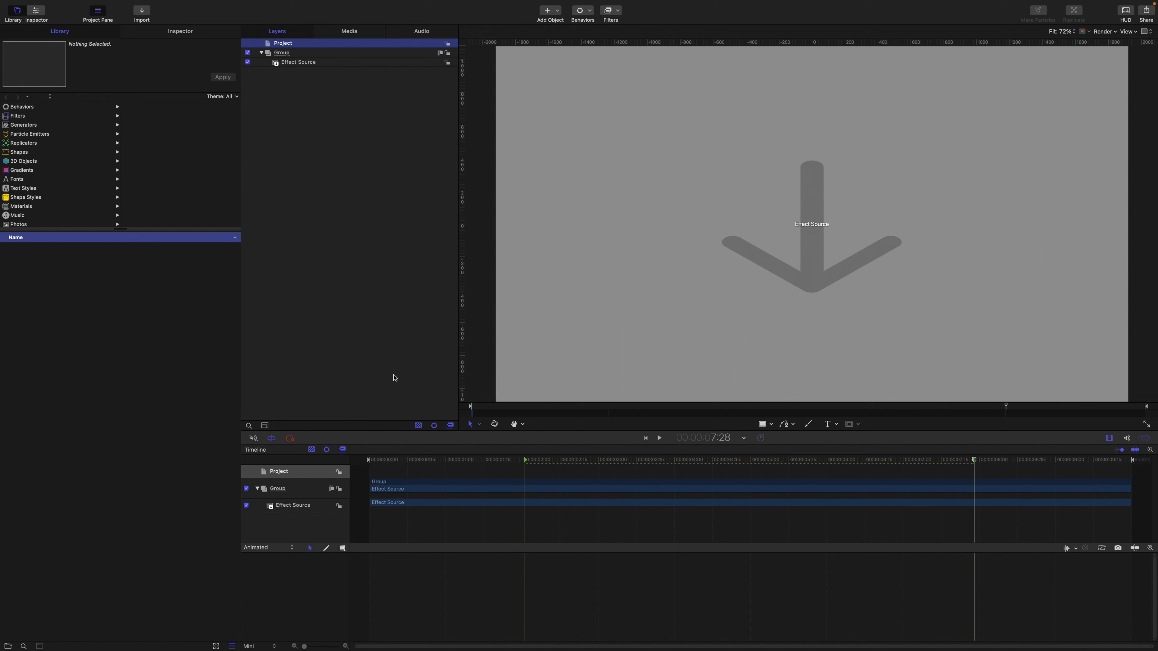
right_click(526, 462)
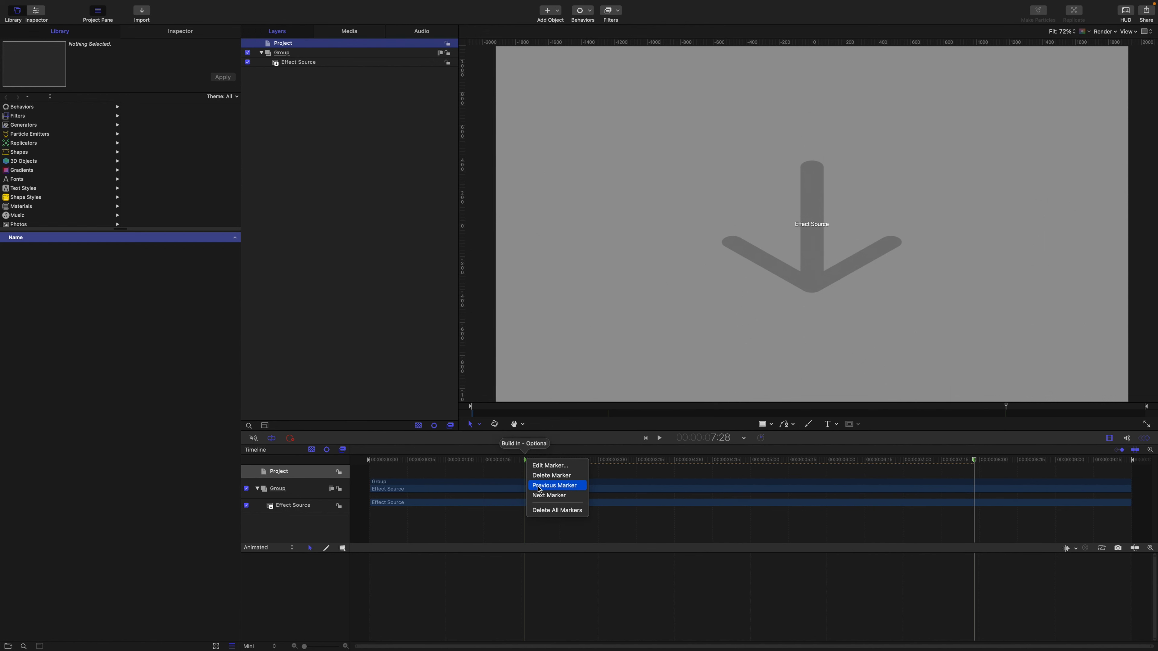
click(549, 465)
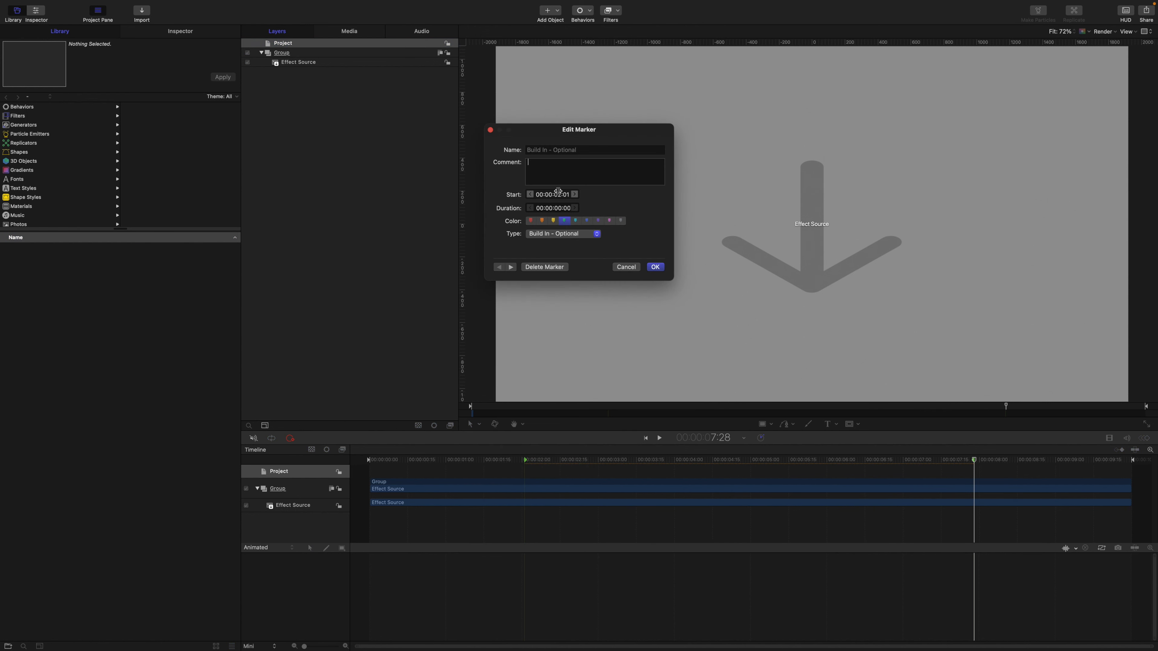
click(560, 234)
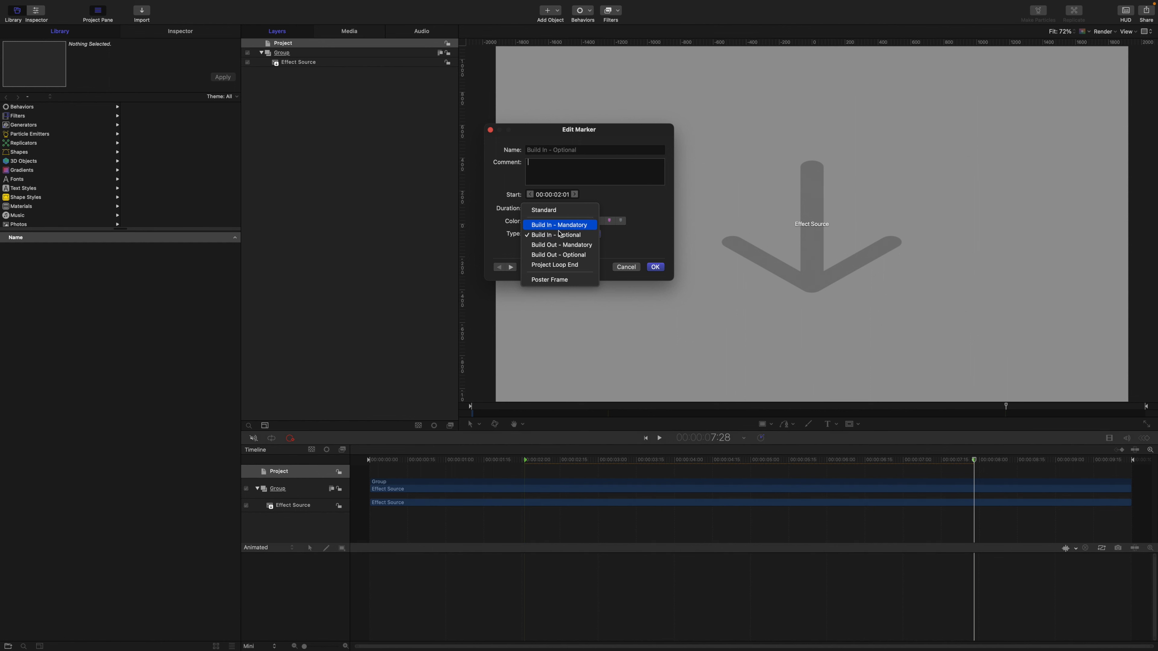
click(633, 269)
click(633, 269)
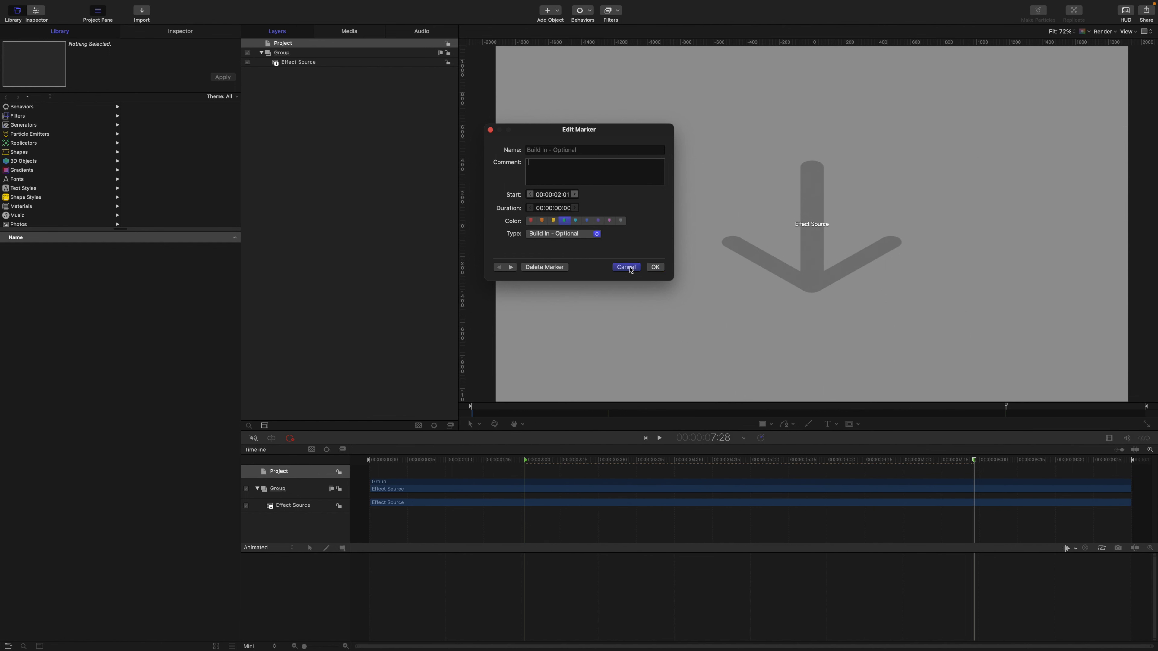
click(165, 33)
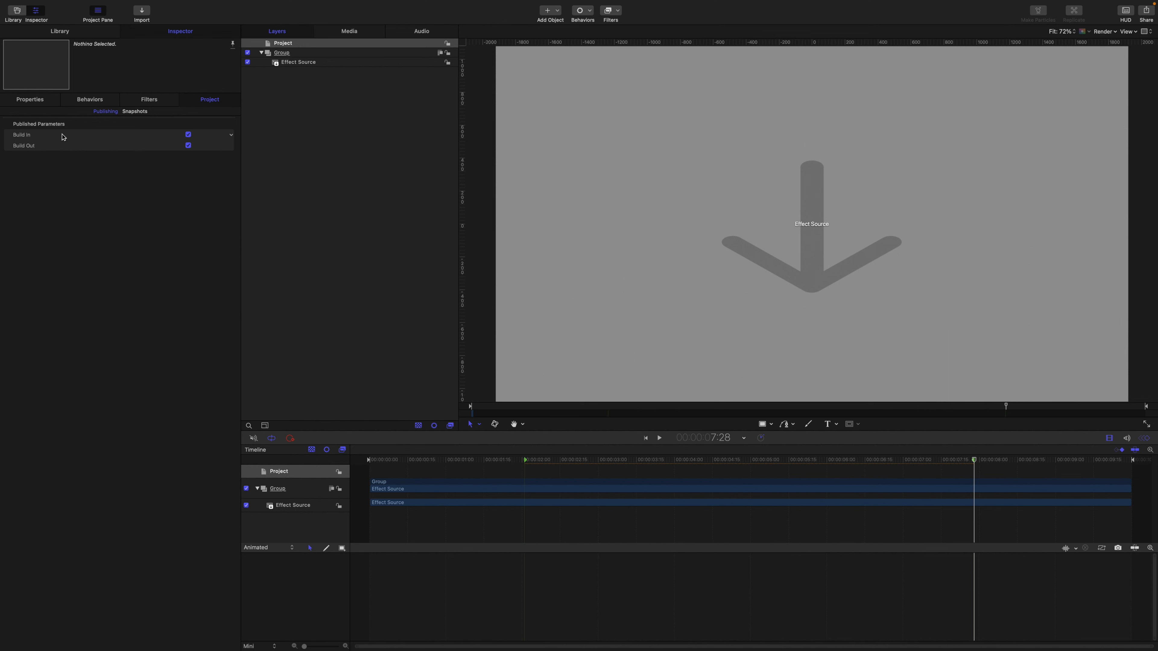
click(188, 146)
- Create a new group above the existing one and name it Nulls
click(289, 55)
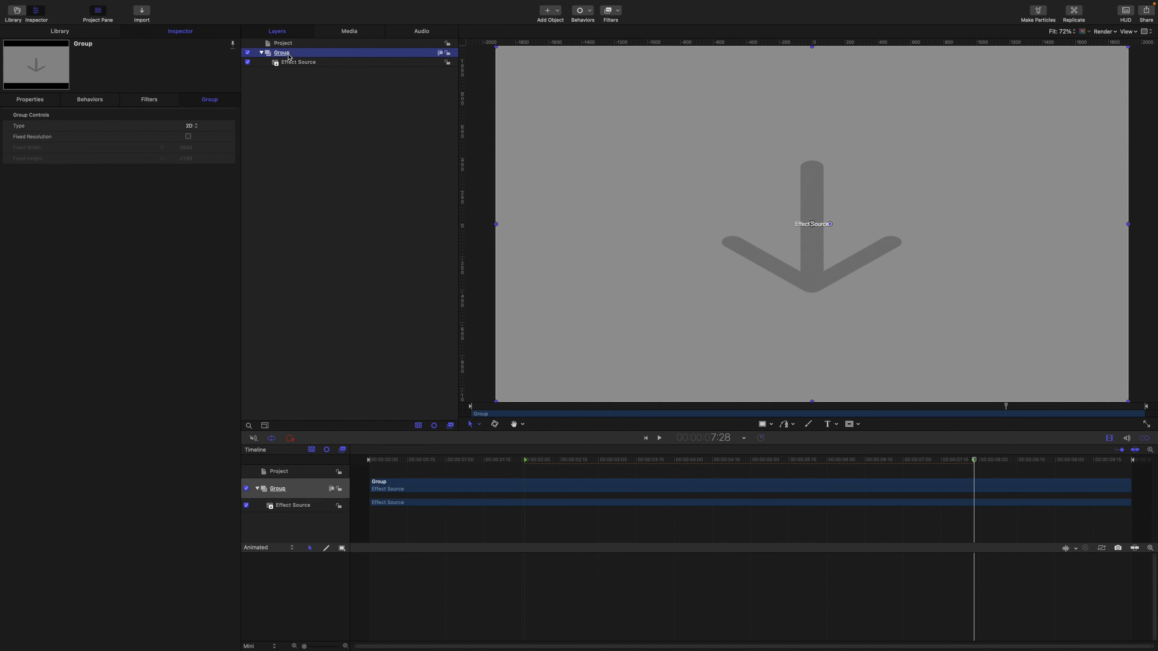
key(super+shift+n)
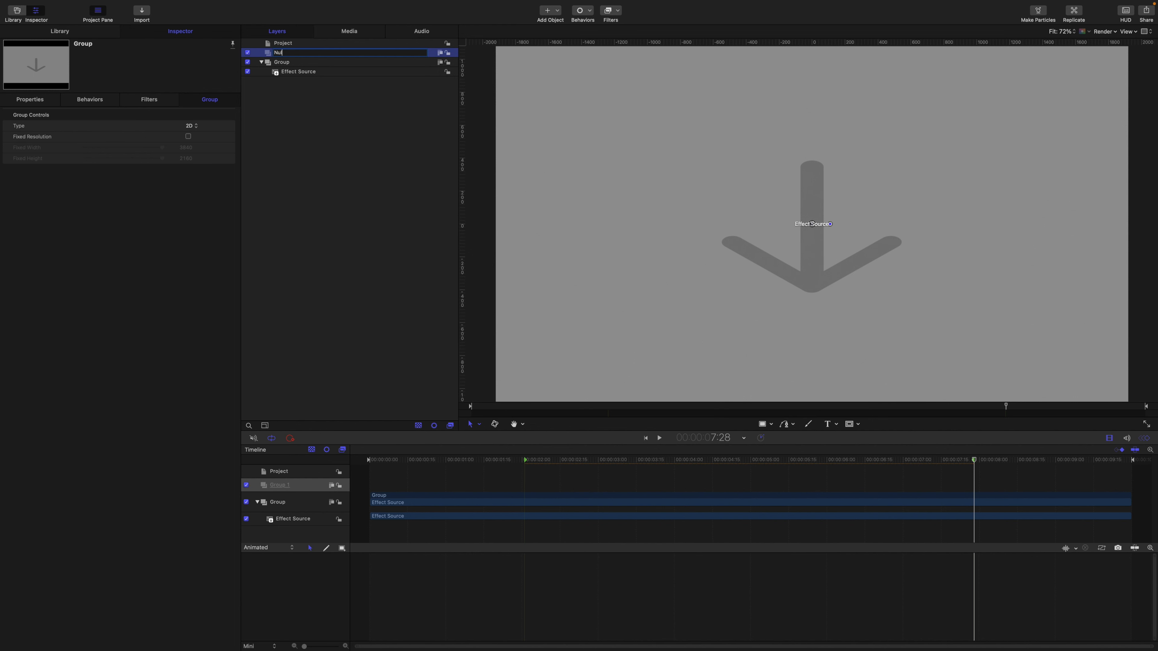
text(Nulls)
key(Return)
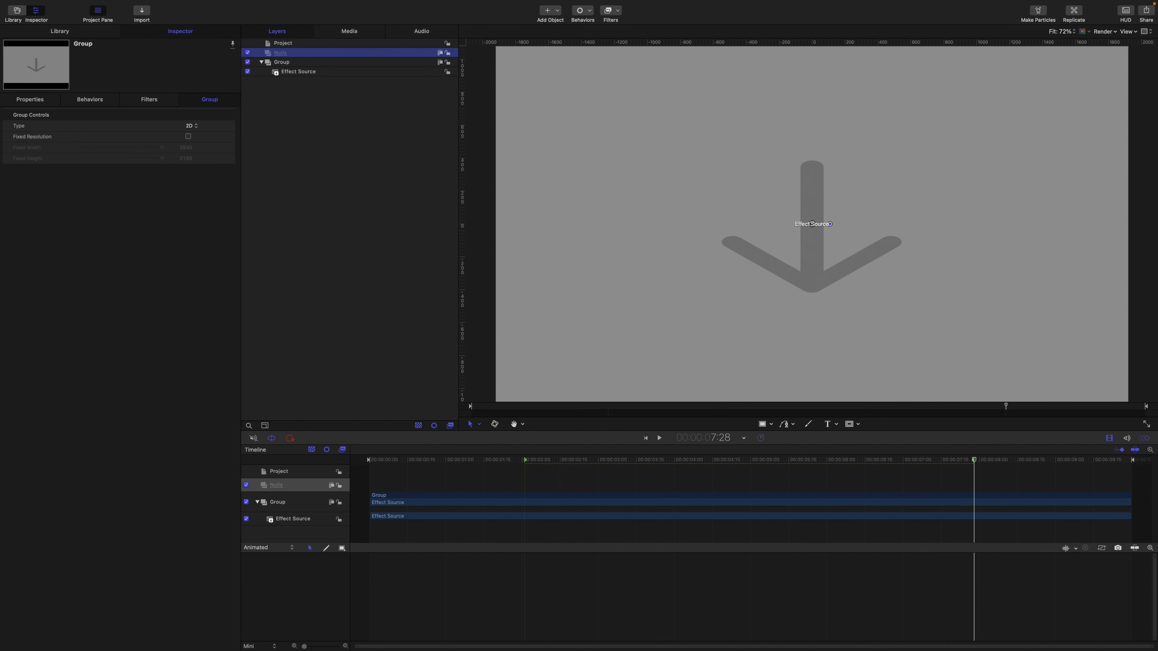
- Draw a small square with the Rectangle tool in the Nulls group and set its size to 150
click(761, 423)
drag(578, 159, 589, 172)
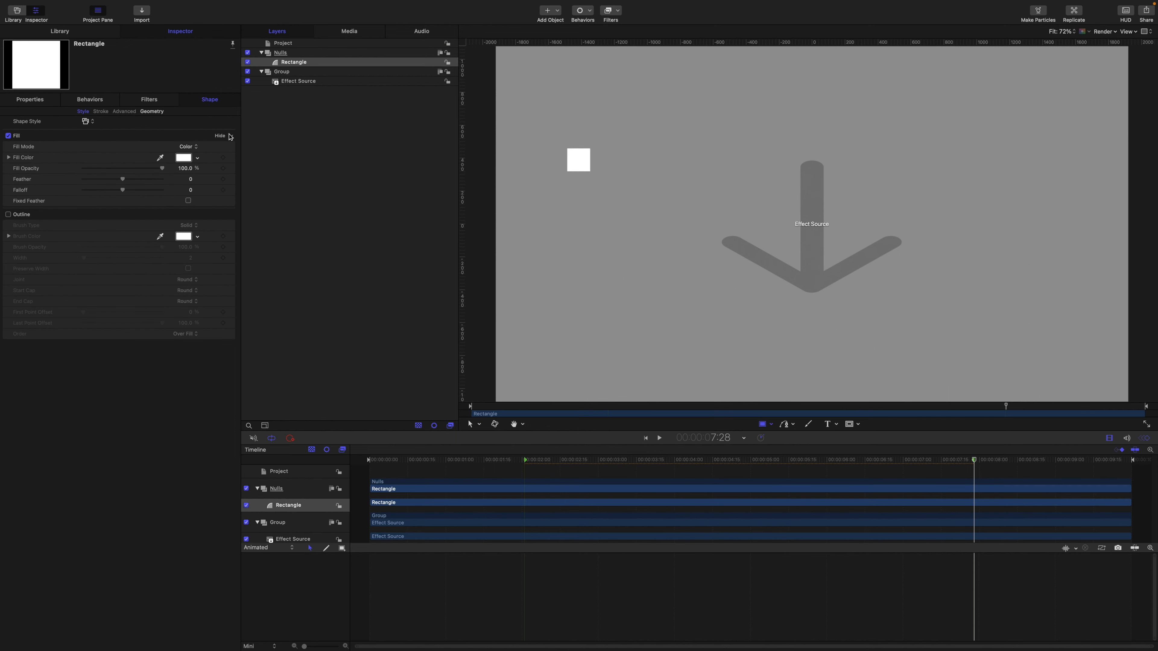
click(152, 111)
click(181, 157)
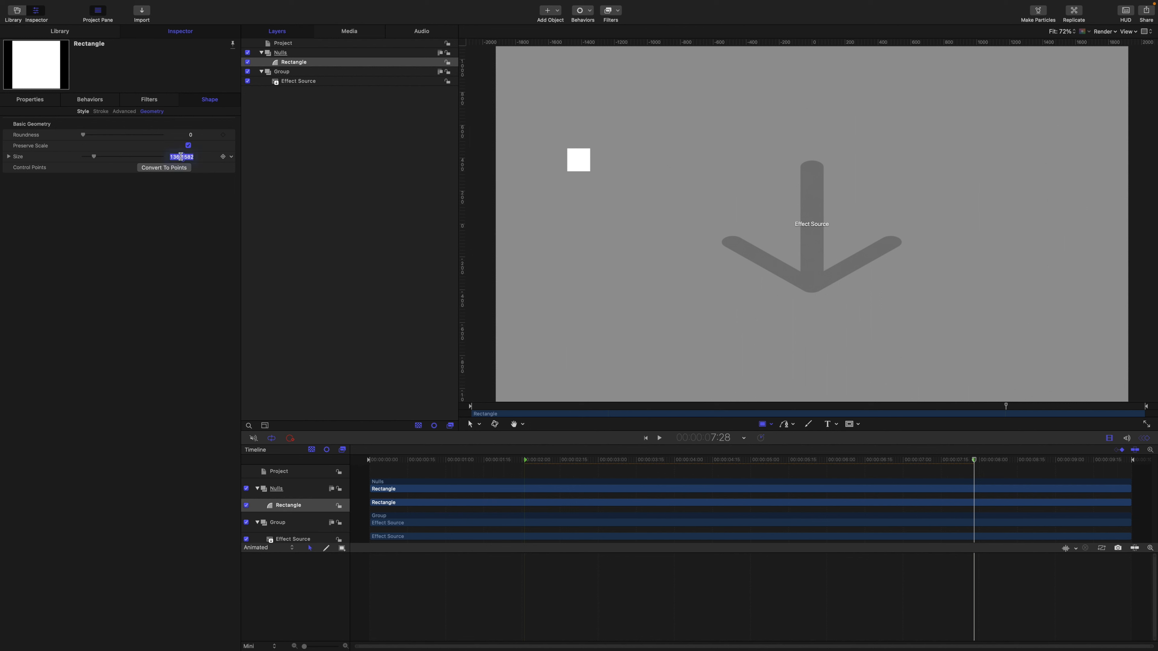
text(150)
key(Return)
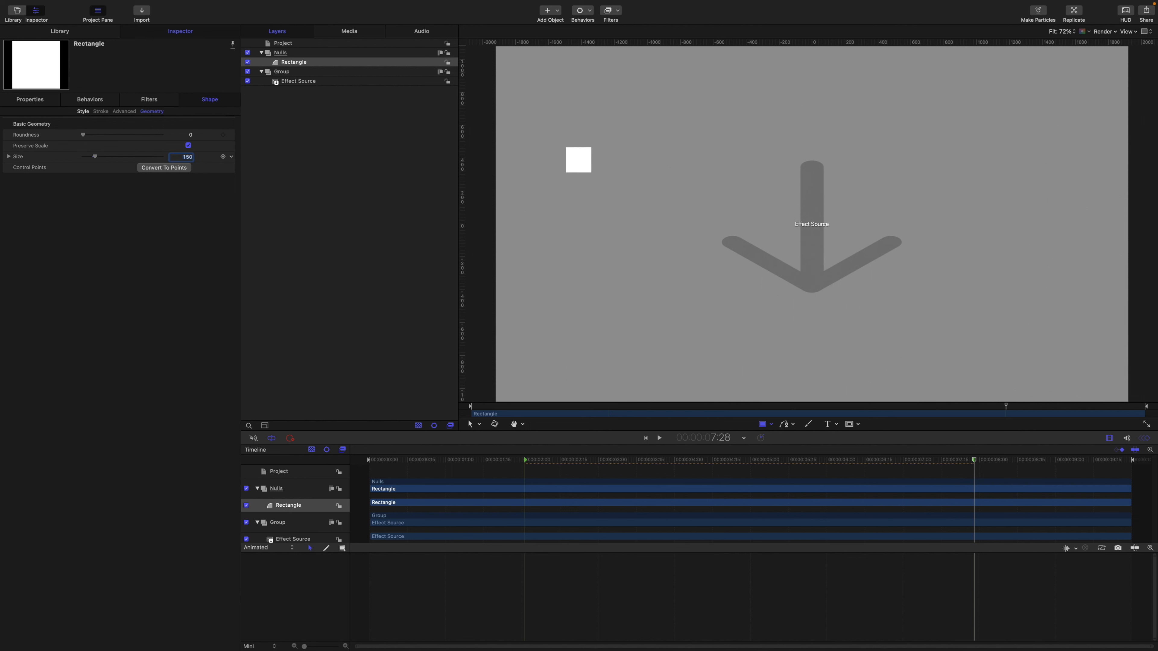
- Reset the rectangle's position so it sits at the center of the canvas
click(23, 100)
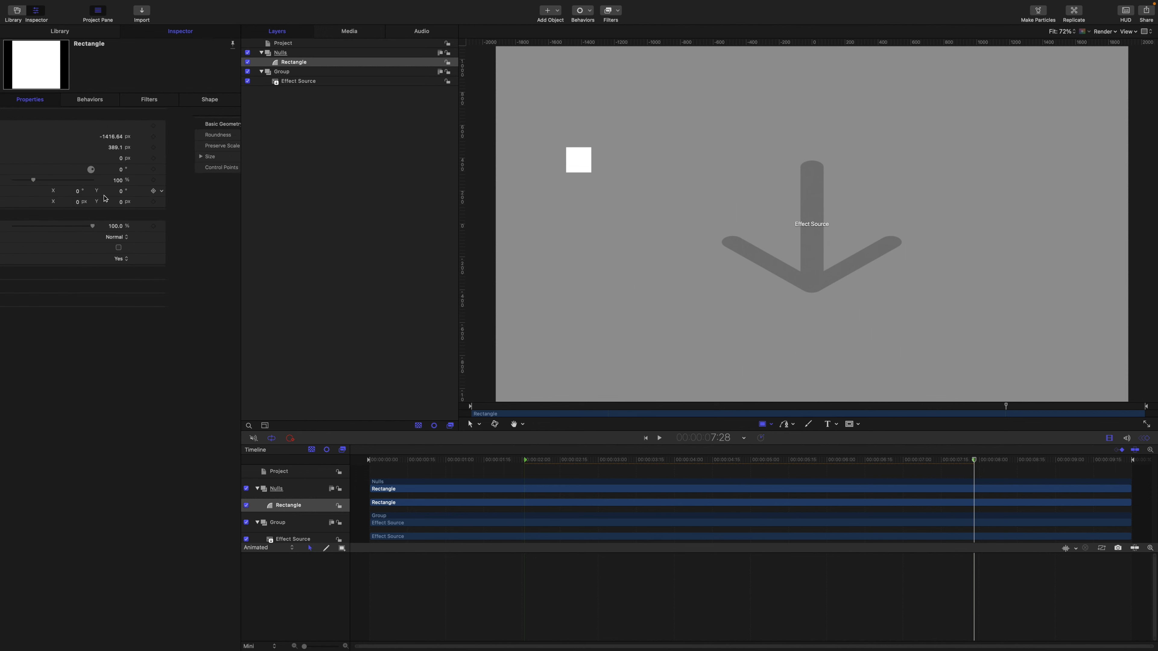
click(230, 126)
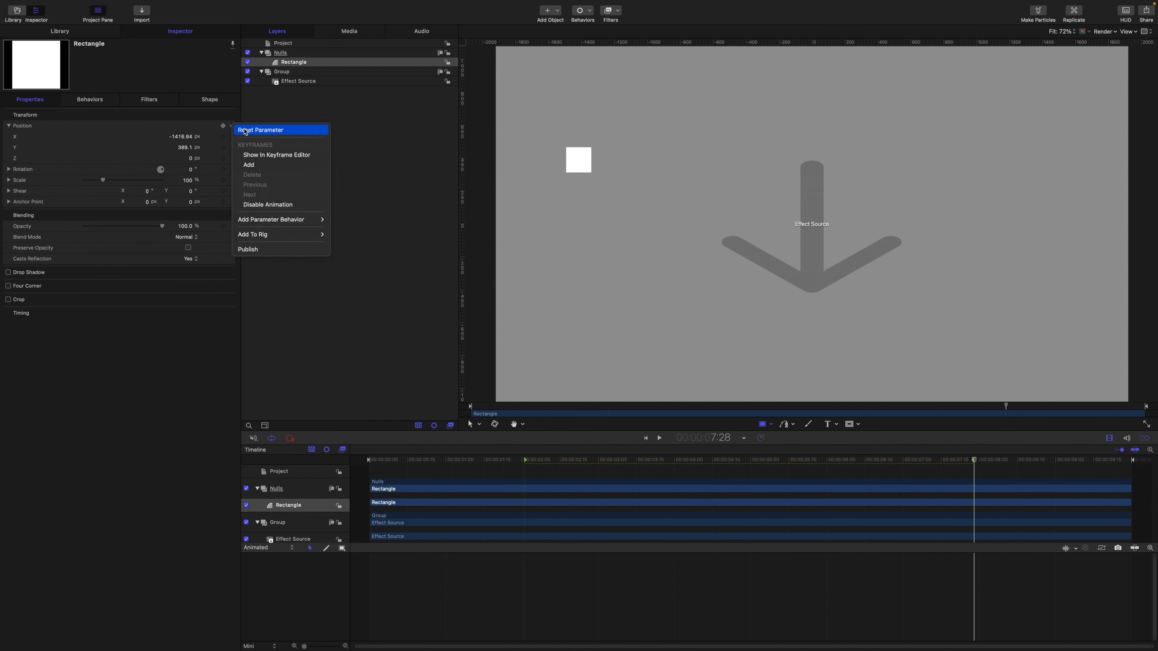
click(245, 131)
- Set the rectangle's fill color to a pale yellow of about RGB 251, 225, 154
click(210, 101)
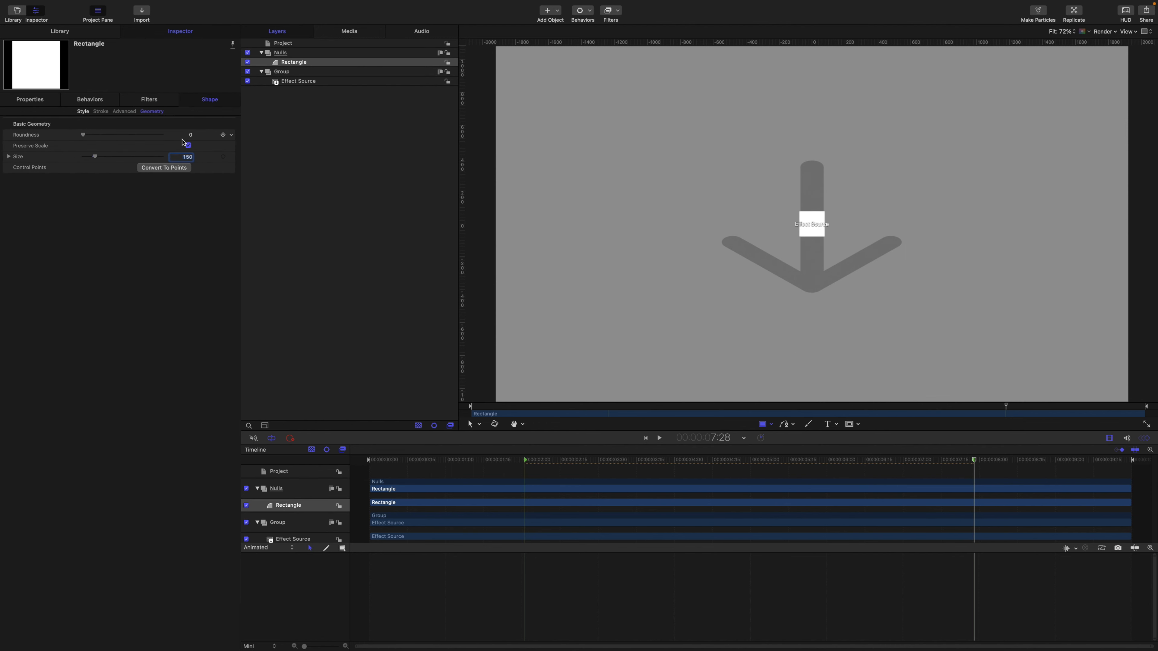
click(83, 112)
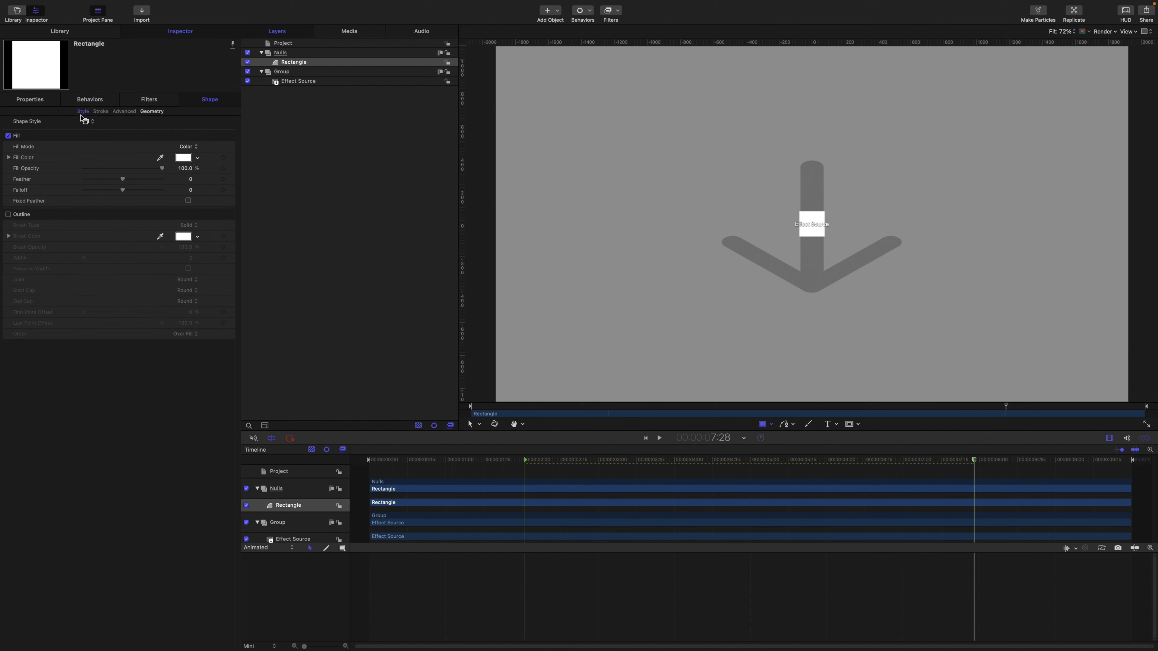
click(198, 159)
click(202, 176)
drag(202, 177, 203, 177)
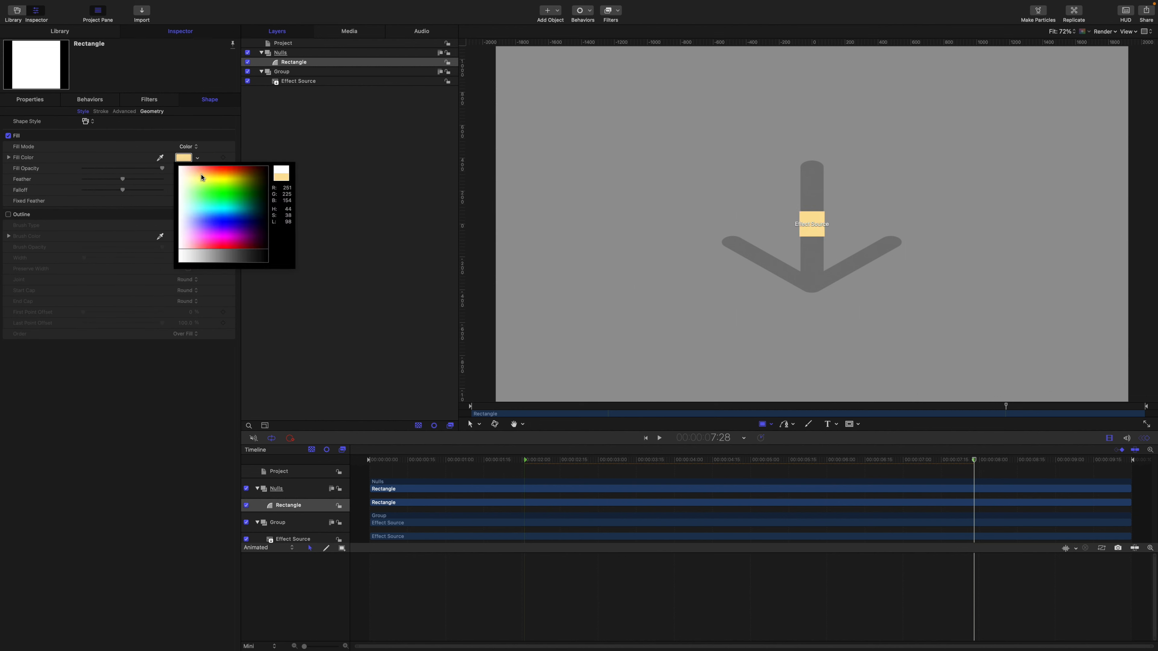
click(201, 176)
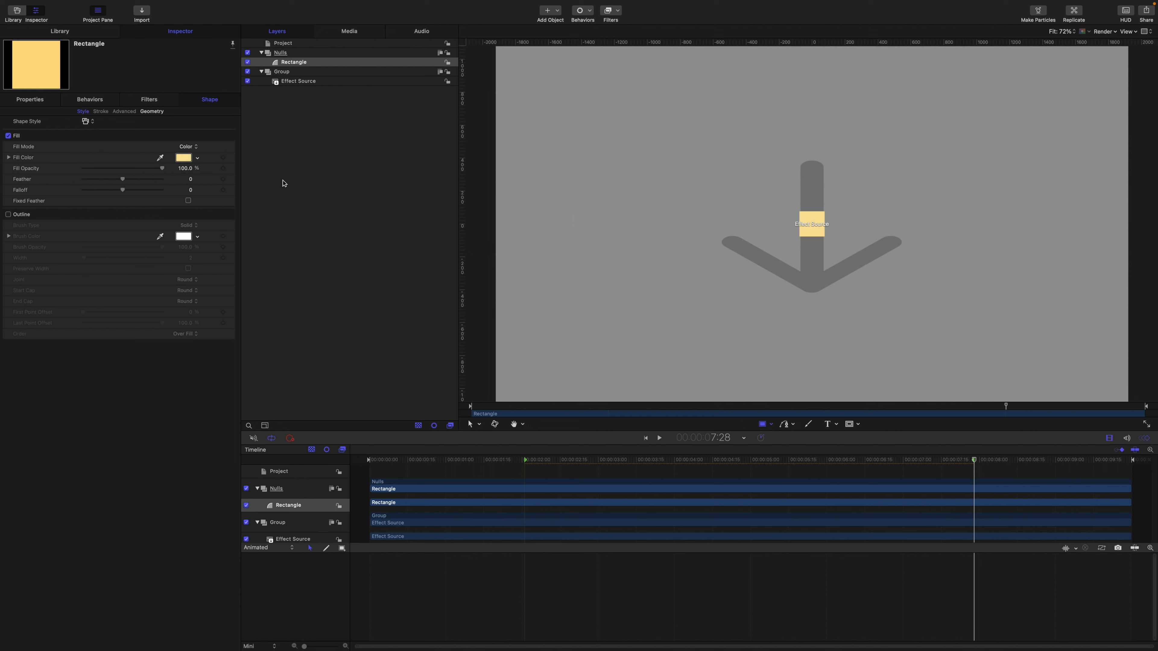
- Rename the yellow rectangle layer as Null In
double_click(298, 62)
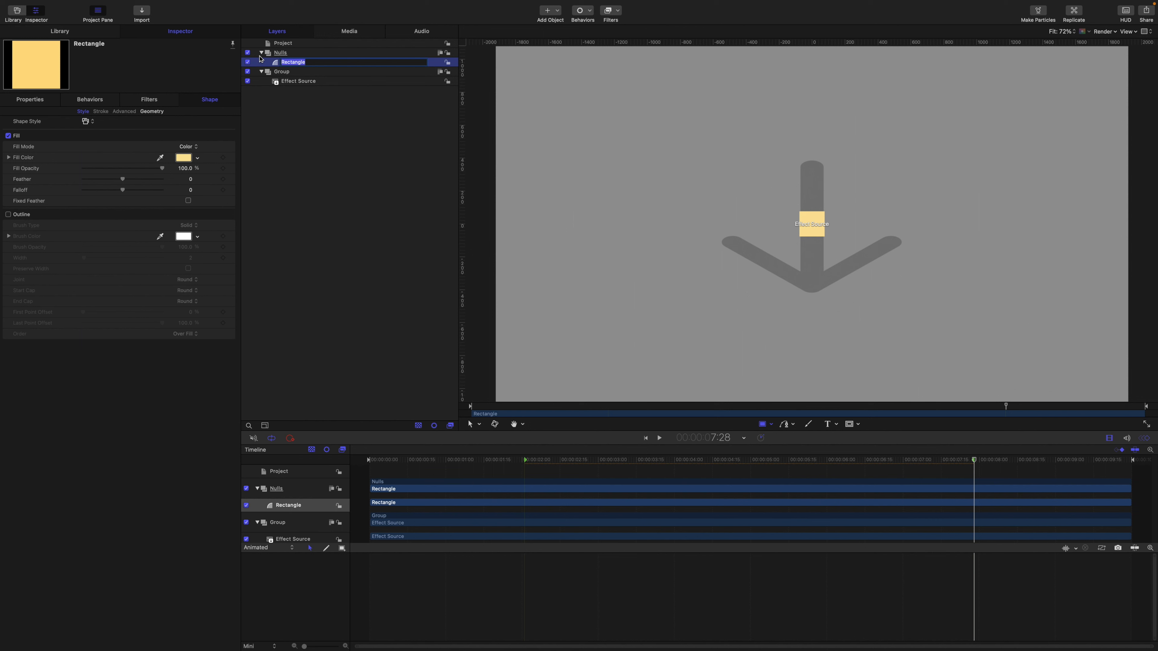
text(Null In)
key(Return)
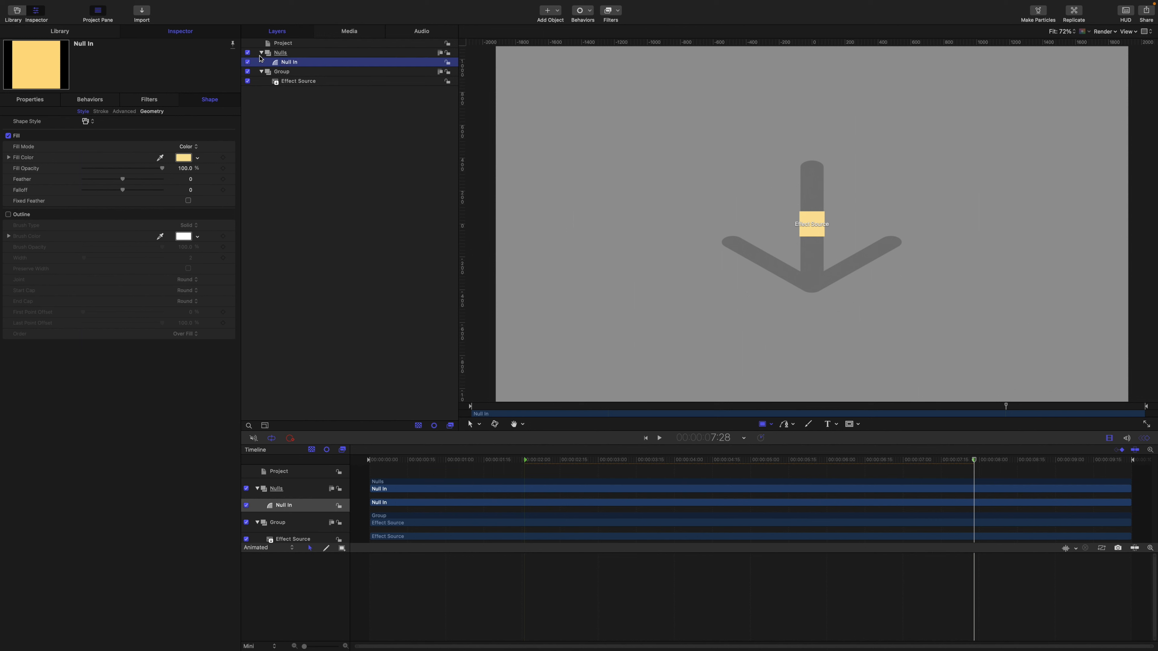
- Duplicate the Null In square as a layer named Null Out and fill the copy with dark orange
key(super+d)
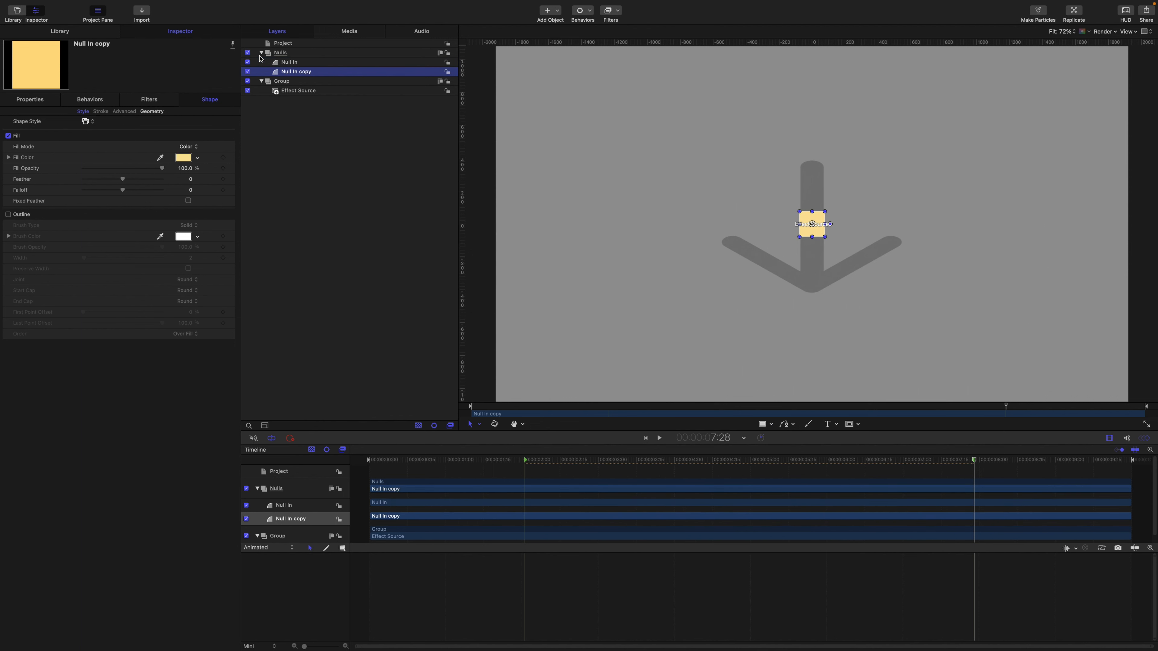
double_click(313, 74)
key(BackSpace)
key(BackSpace)
key(BackSpace)
key(BackSpace)
key(BackSpace)
key(BackSpace)
key(BackSpace)
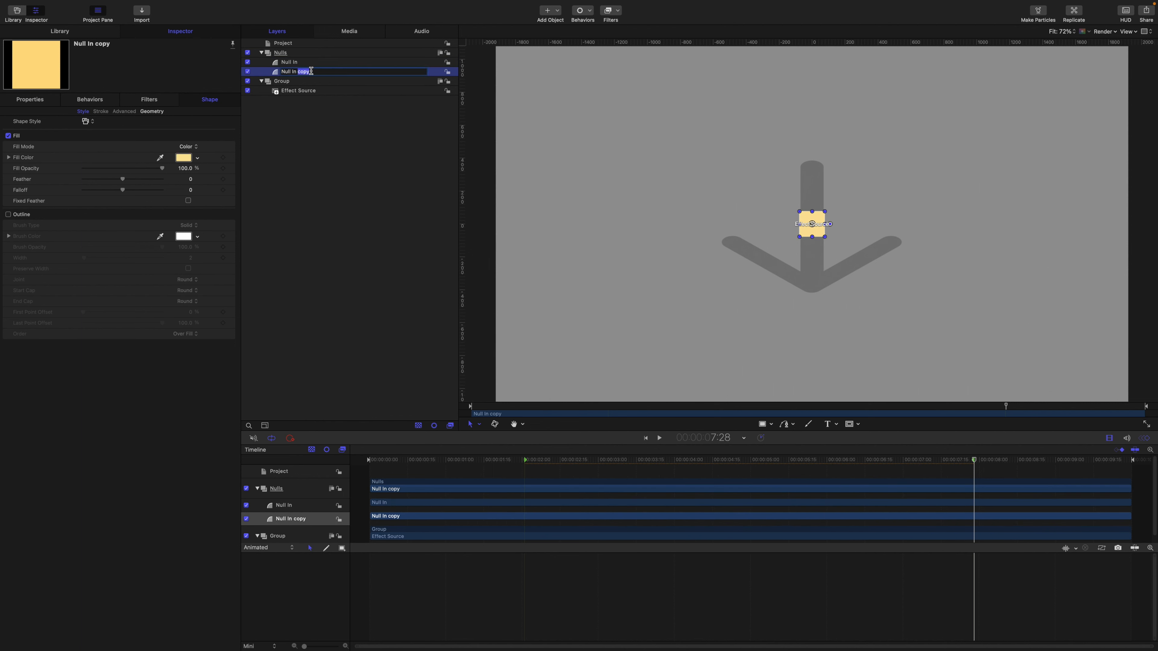
text(Out)
key(Return)
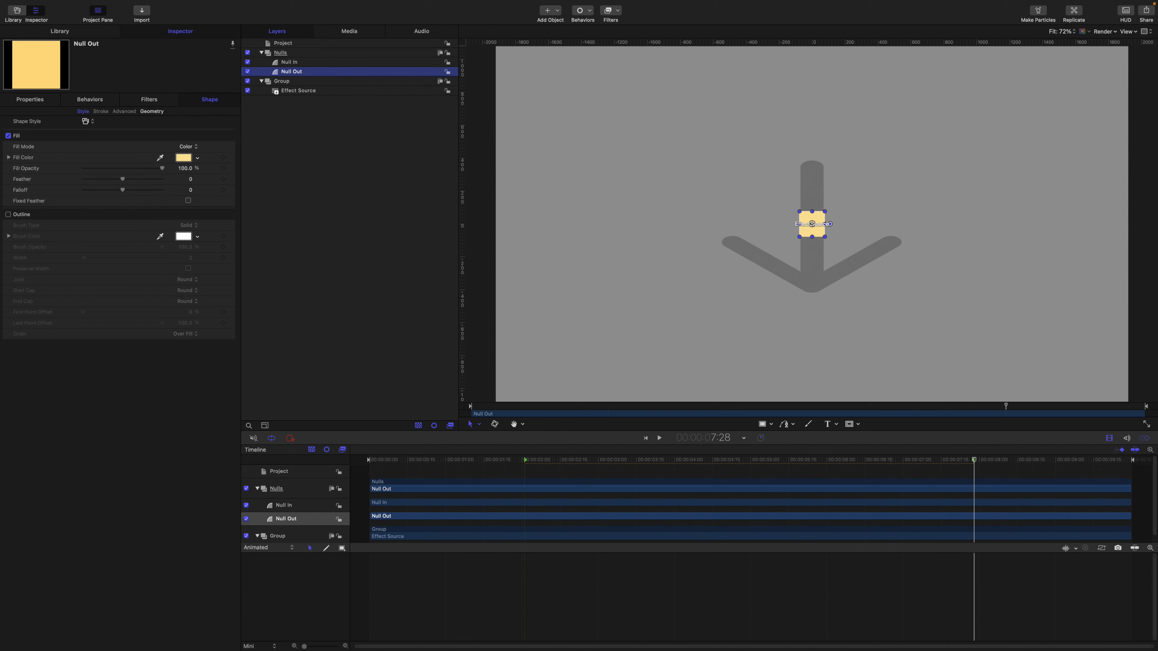
click(198, 157)
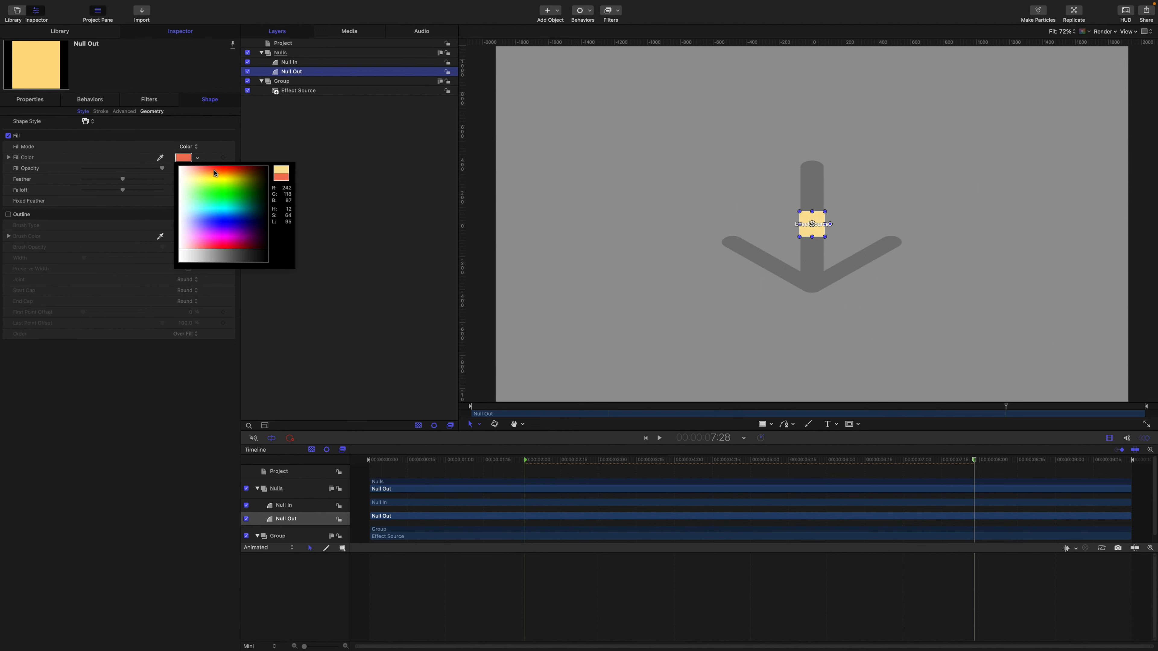
click(232, 172)
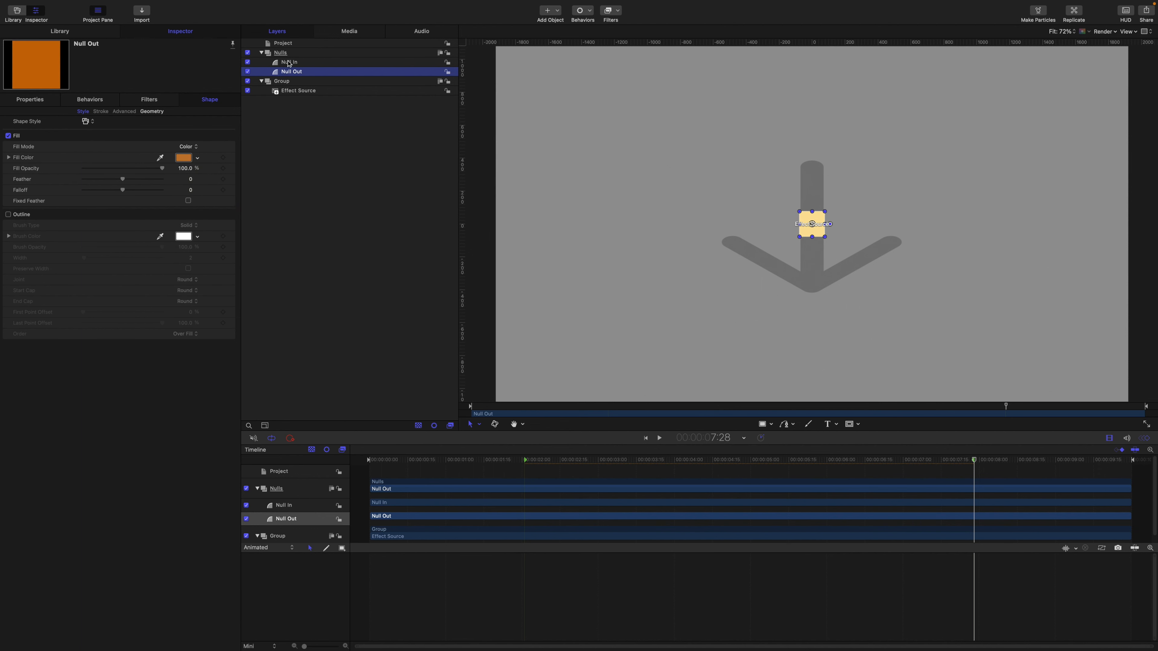
- Shift Null In left of the canvas center and Null Out right to an X position of about 1081 px
click(289, 63)
click(44, 99)
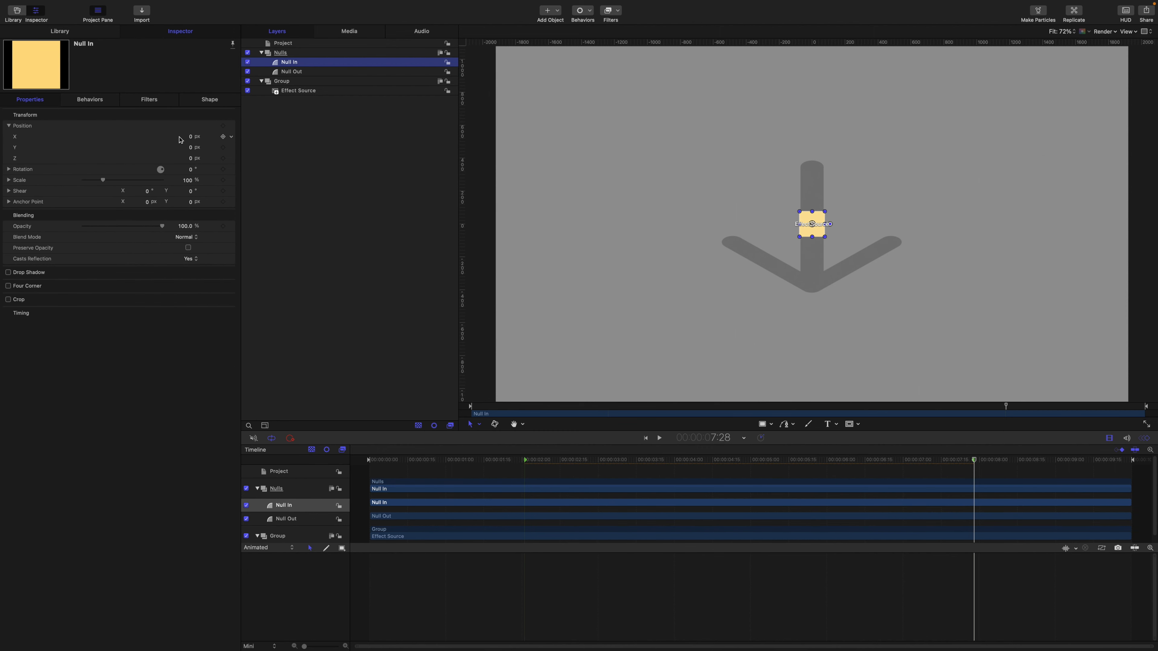
mouse_move(192, 137)
mouse_down()
mouse_move(178, 137)
mouse_move(192, 140)
mouse_up()
click(306, 72)
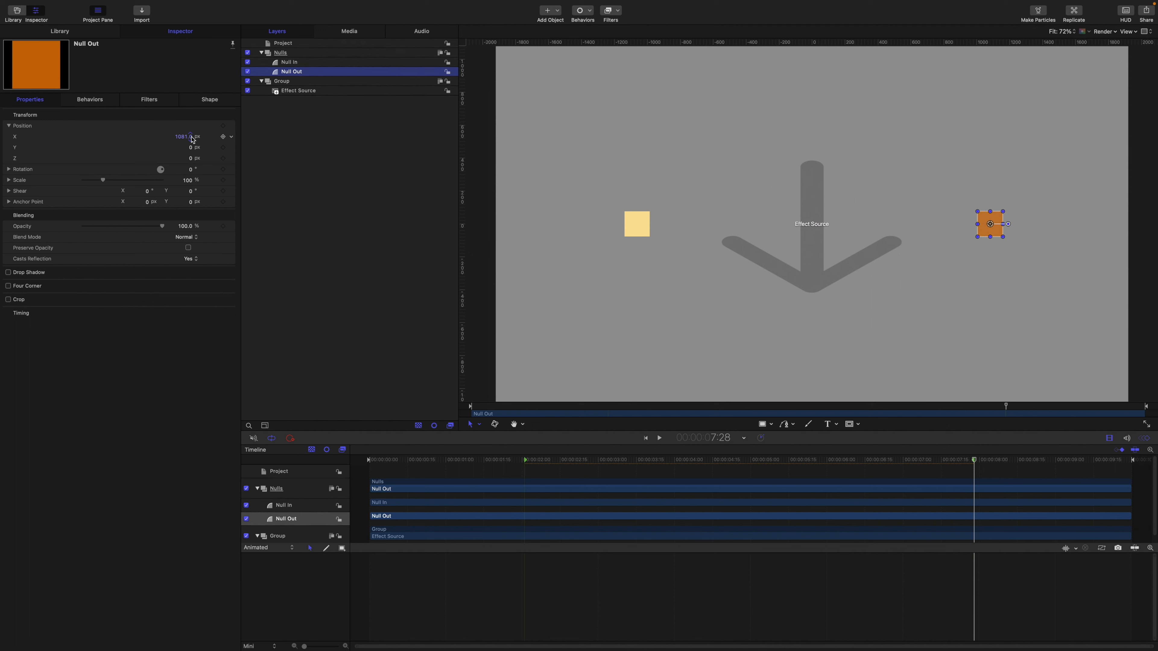
- Add a Link parameter behavior to the Position of the Effect Source layer
click(294, 94)
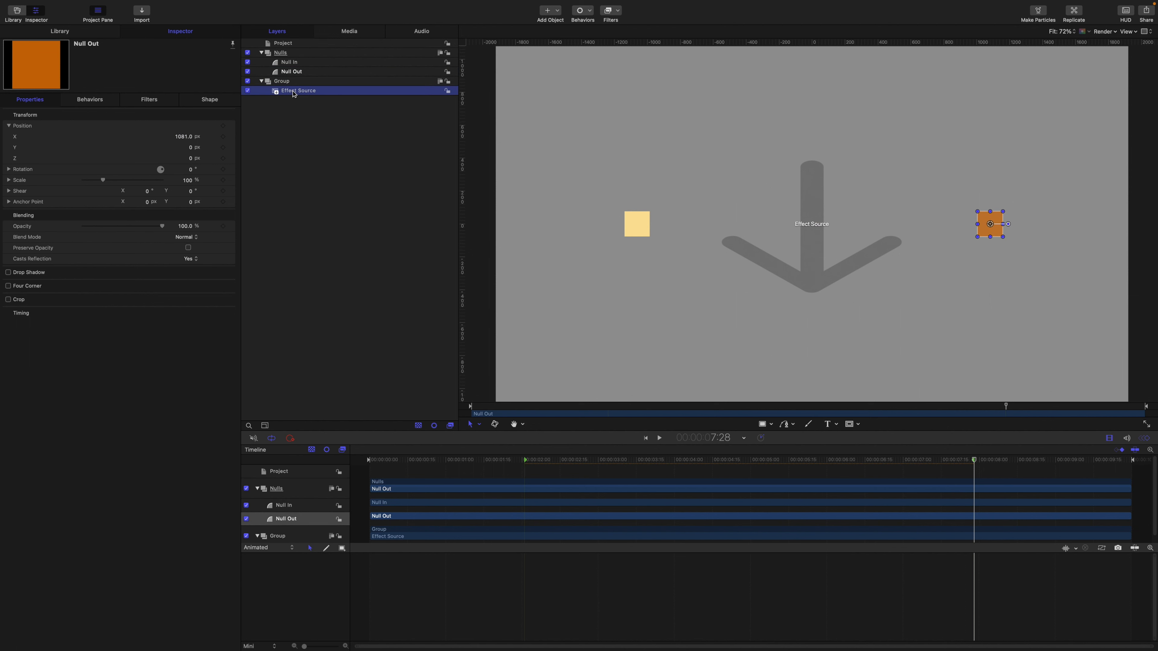
click(9, 125)
click(29, 128)
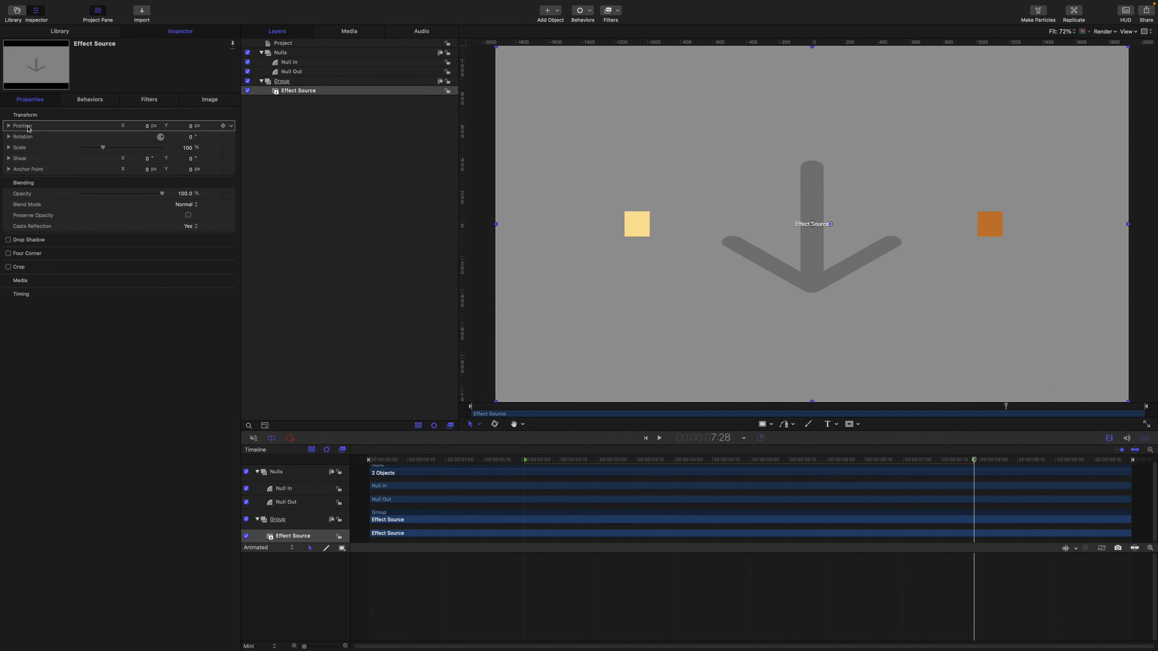
click(231, 125)
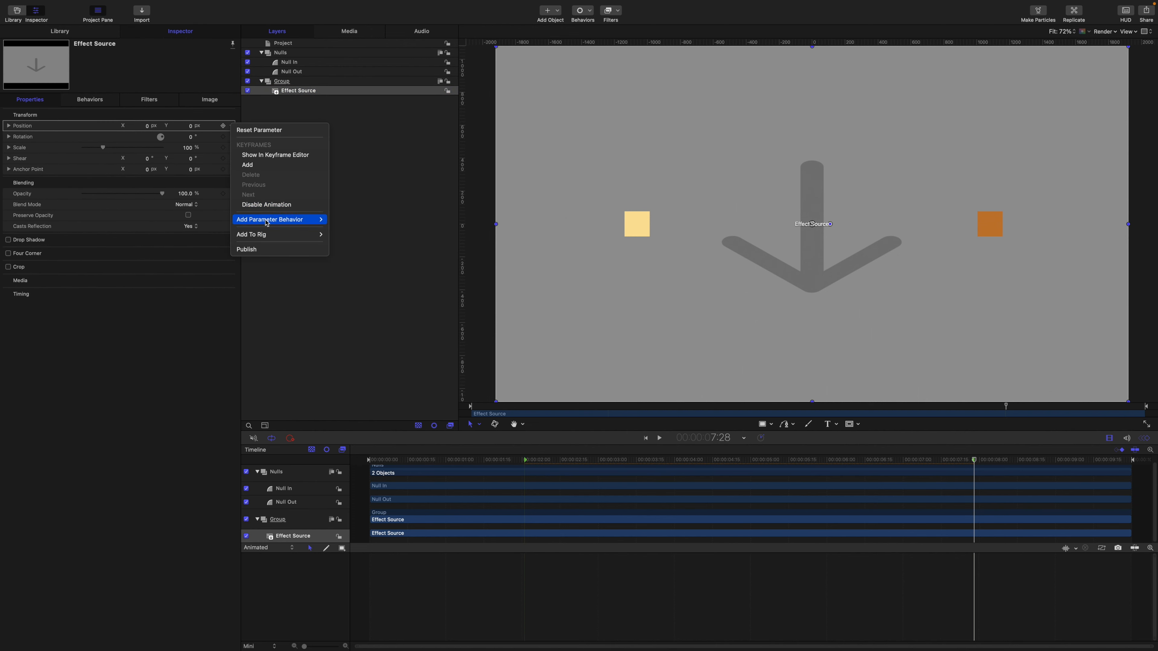
click(288, 116)
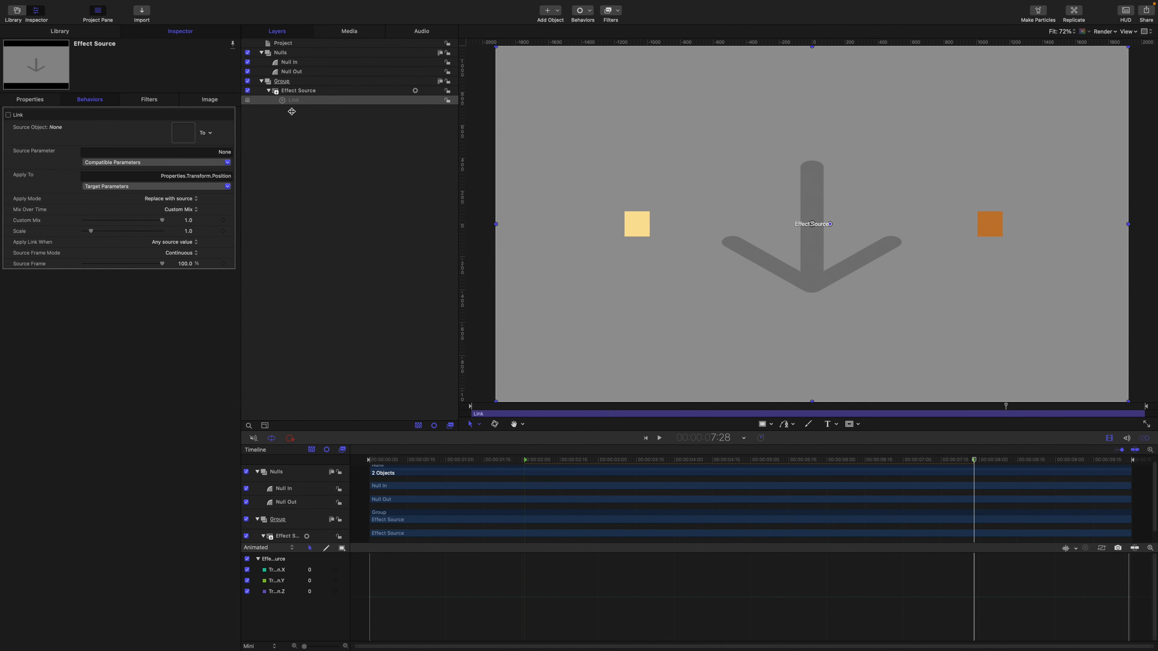
- Rename the Link behavior as Null In and assign the Null In square as its source object
double_click(291, 100)
key(BackSpace)
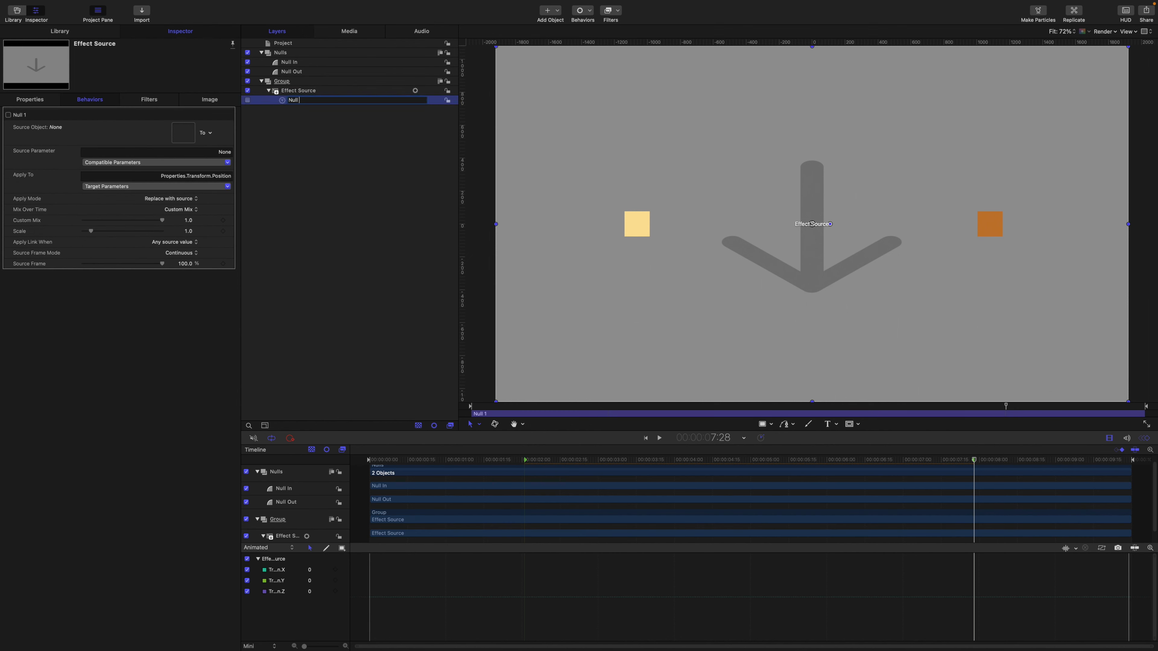
key(Return)
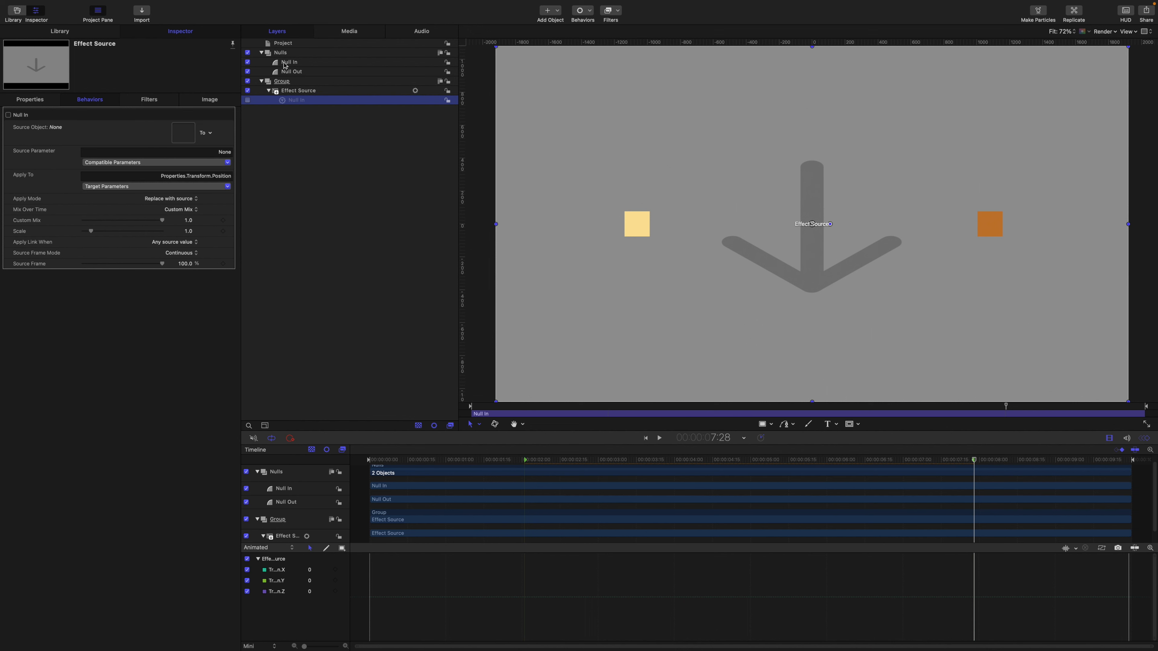
drag(283, 63, 181, 132)
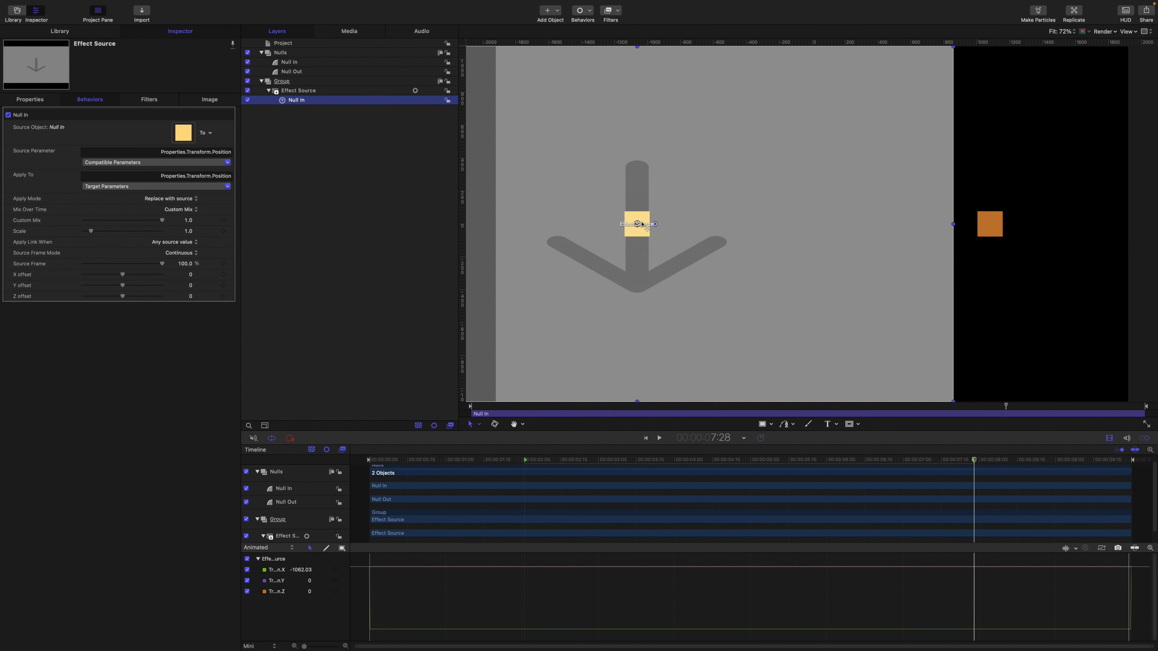
- Toggle the Null In link off and on to compare the Effect Source position with and without it
click(247, 100)
click(247, 100)
click(248, 99)
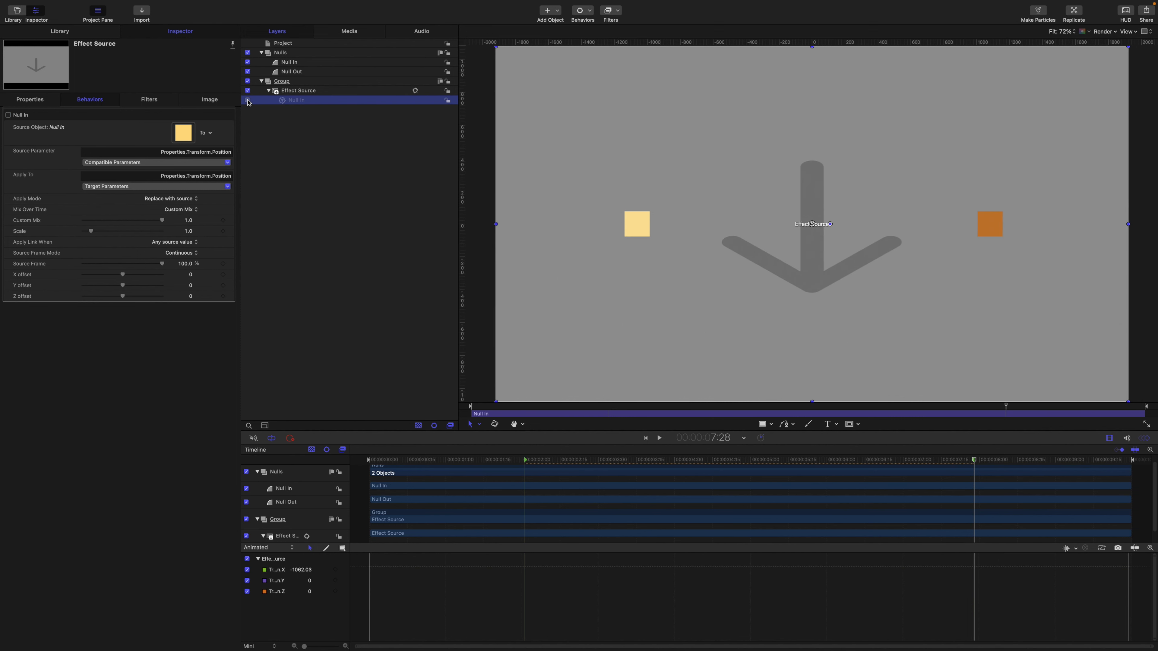
click(248, 100)
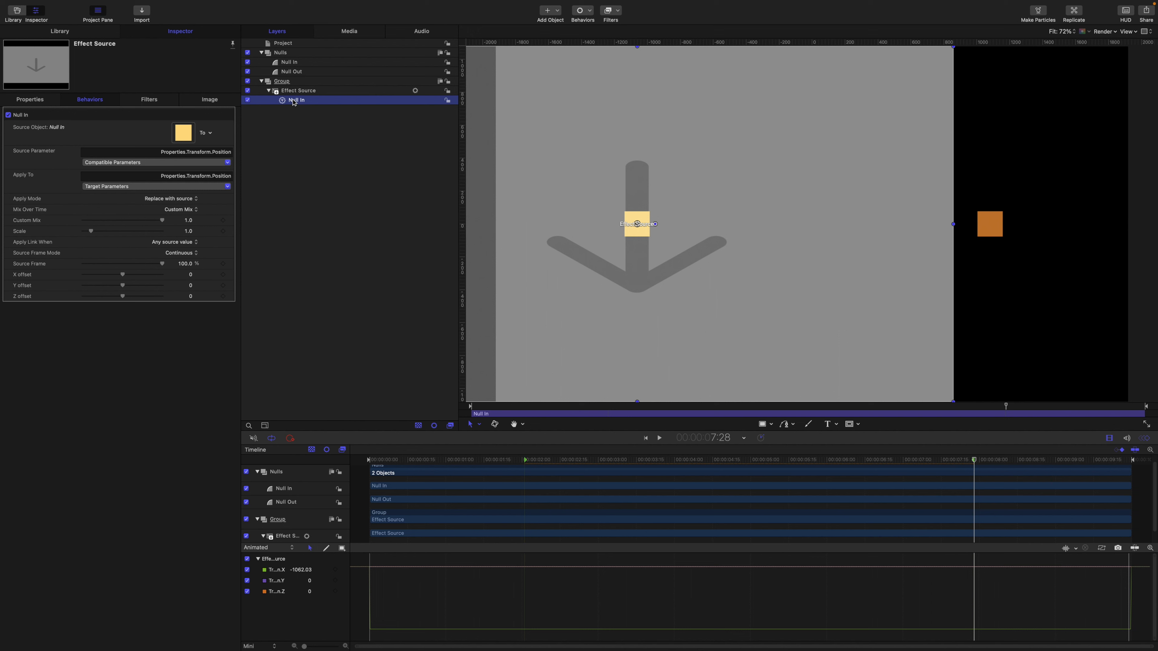
- Duplicate the Null In link as Null Out and assign the Null Out square as the copy's source object
key(super+d)
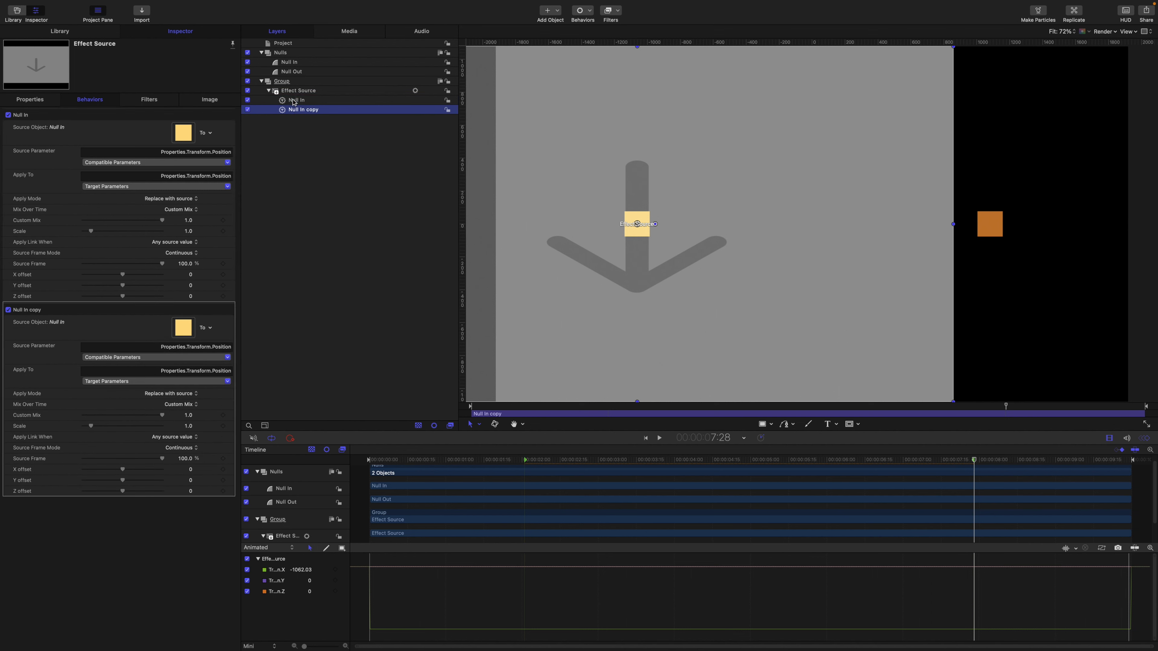
double_click(311, 109)
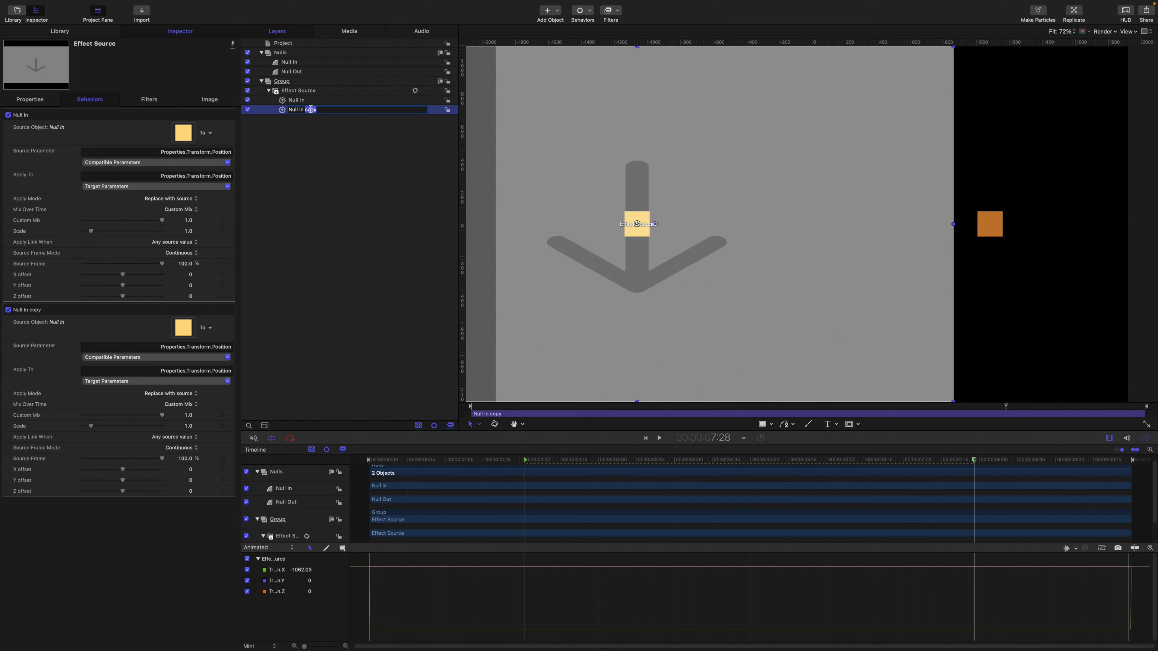
key(BackSpace)
key(BackSpace)
key(BackSpace)
text(Out)
key(Return)
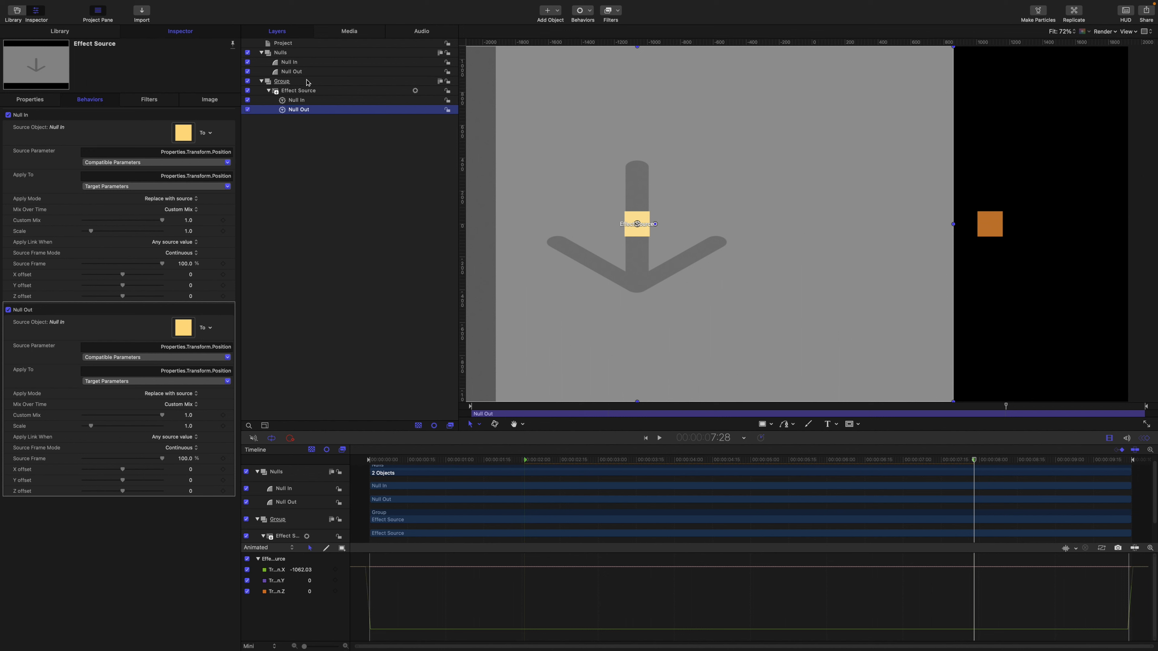
drag(294, 72, 184, 328)
- Toggle the Null In link and vary its Custom Mix to check how the two links interact on the Effect Source
click(247, 101)
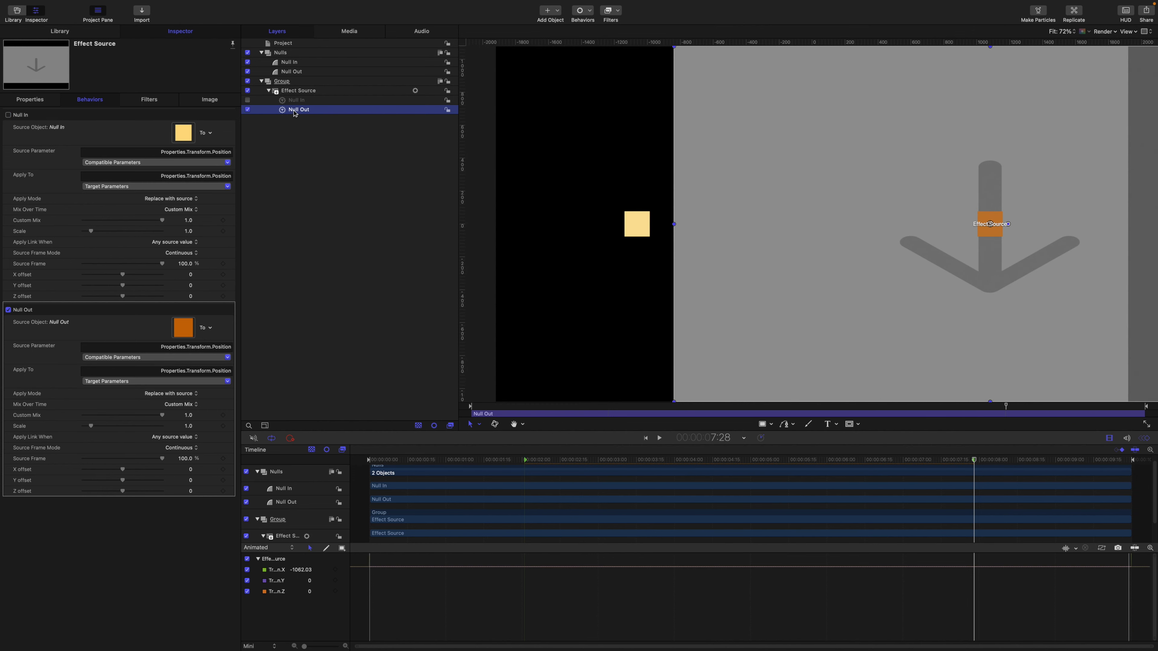
click(248, 100)
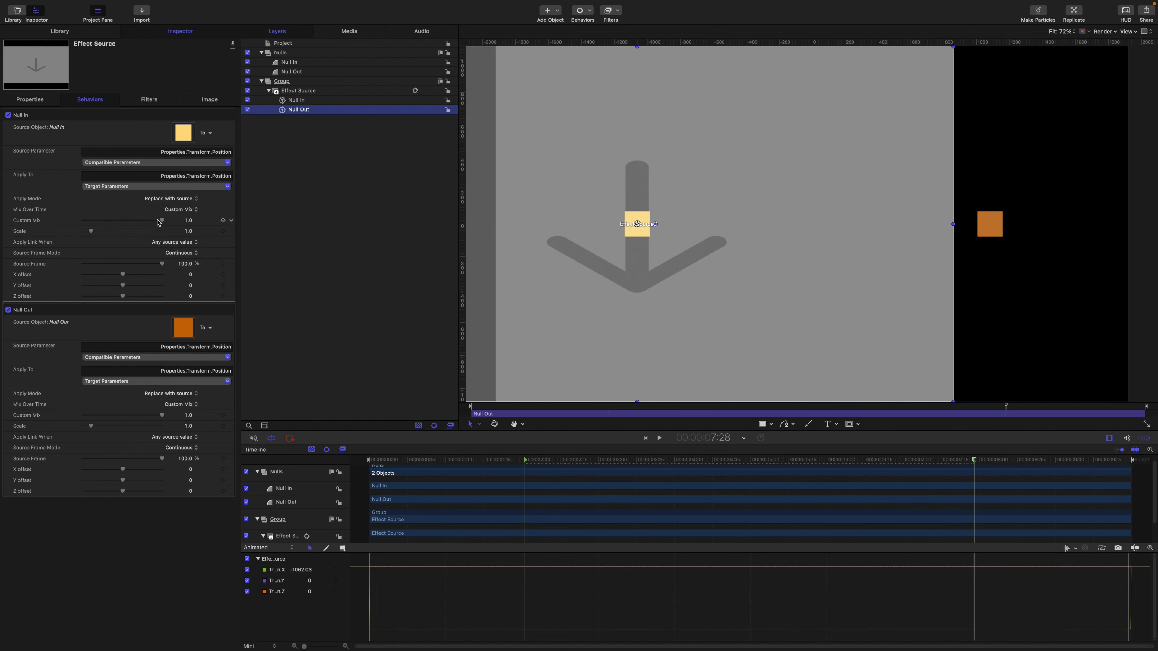
click(248, 100)
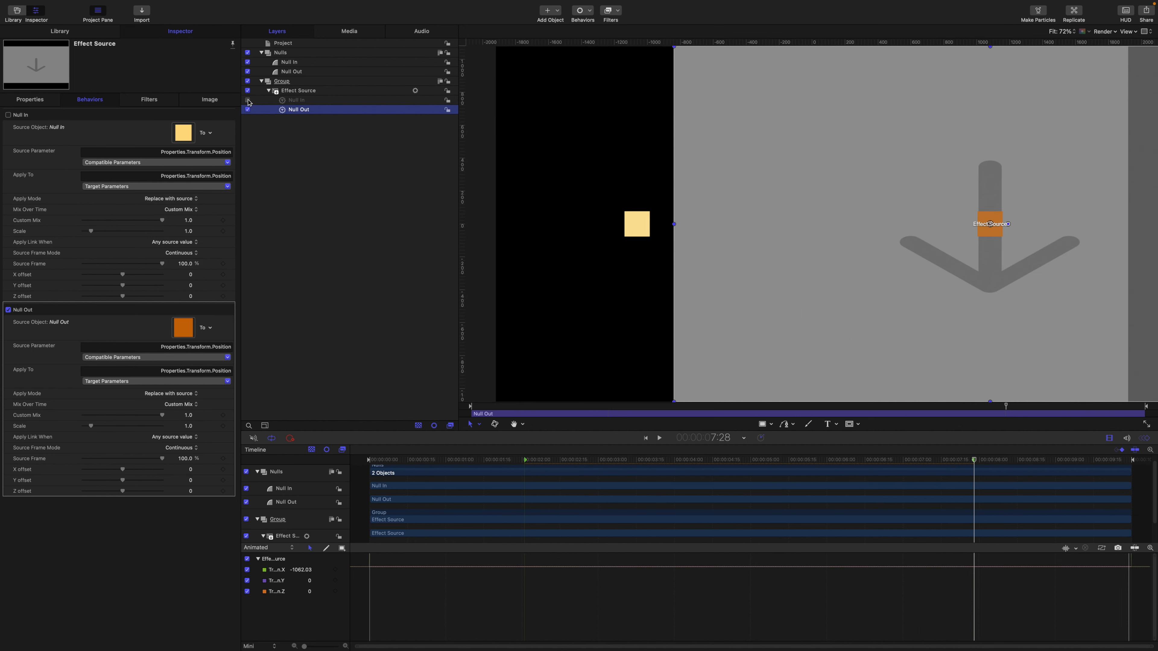
click(247, 101)
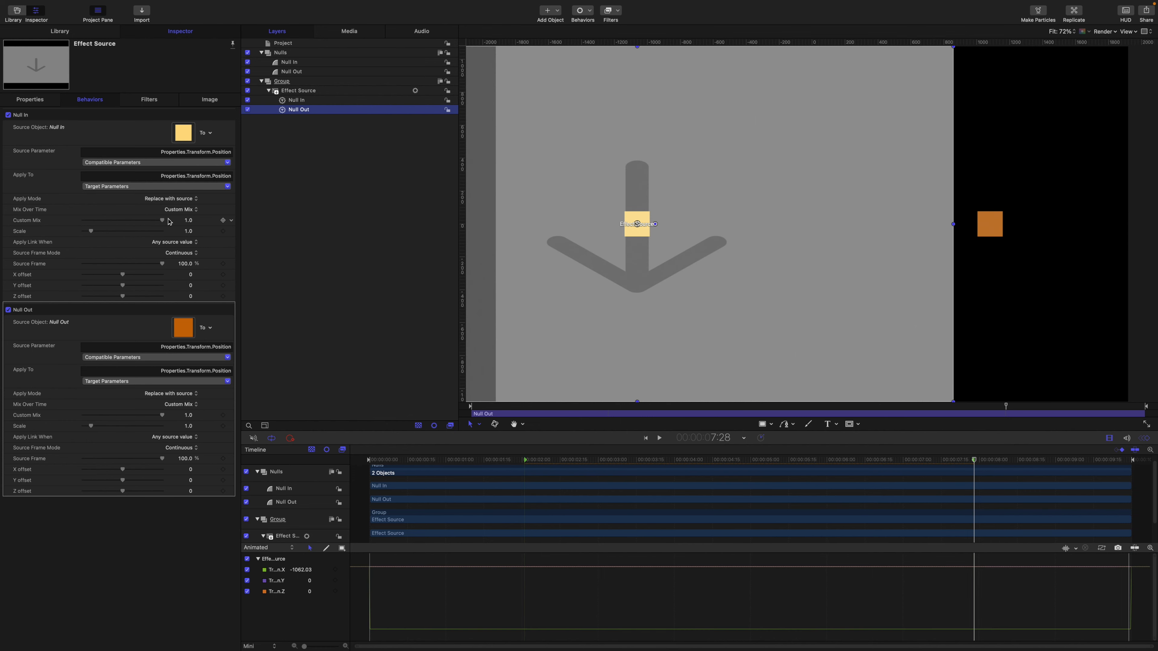
mouse_move(163, 220)
mouse_down()
mouse_move(39, 220)
mouse_move(181, 223)
mouse_move(66, 223)
mouse_move(172, 227)
mouse_up()
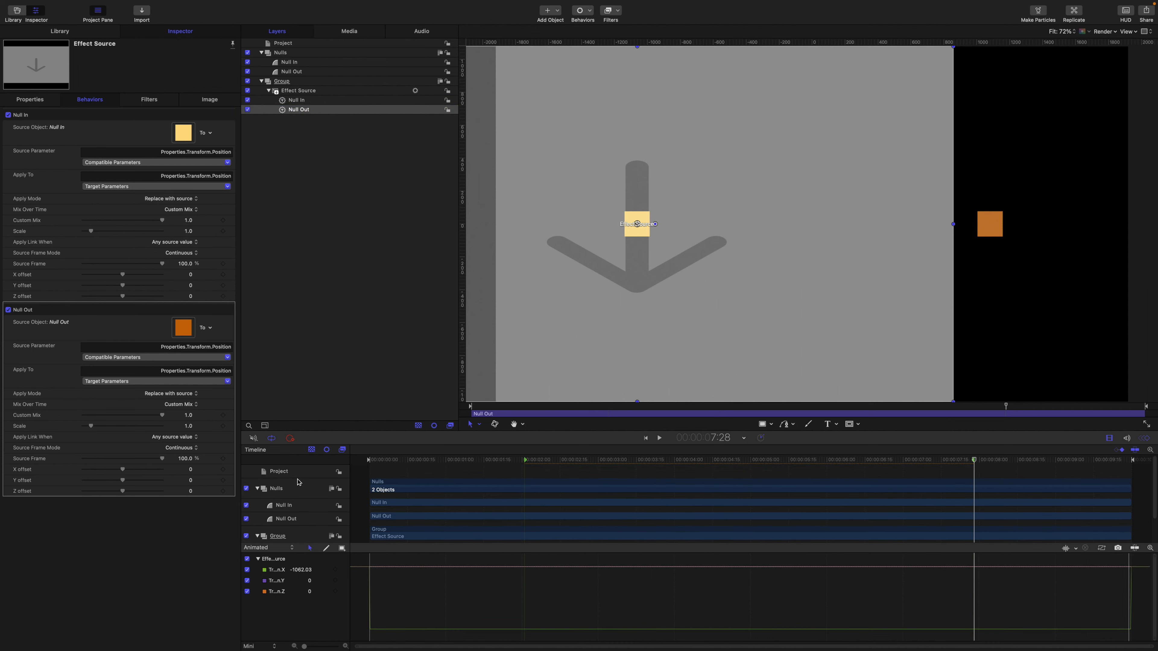
- Trim the end of the Null In link behavior to 4:29, the middle of the timeline
scroll(429, 492, down, 3)
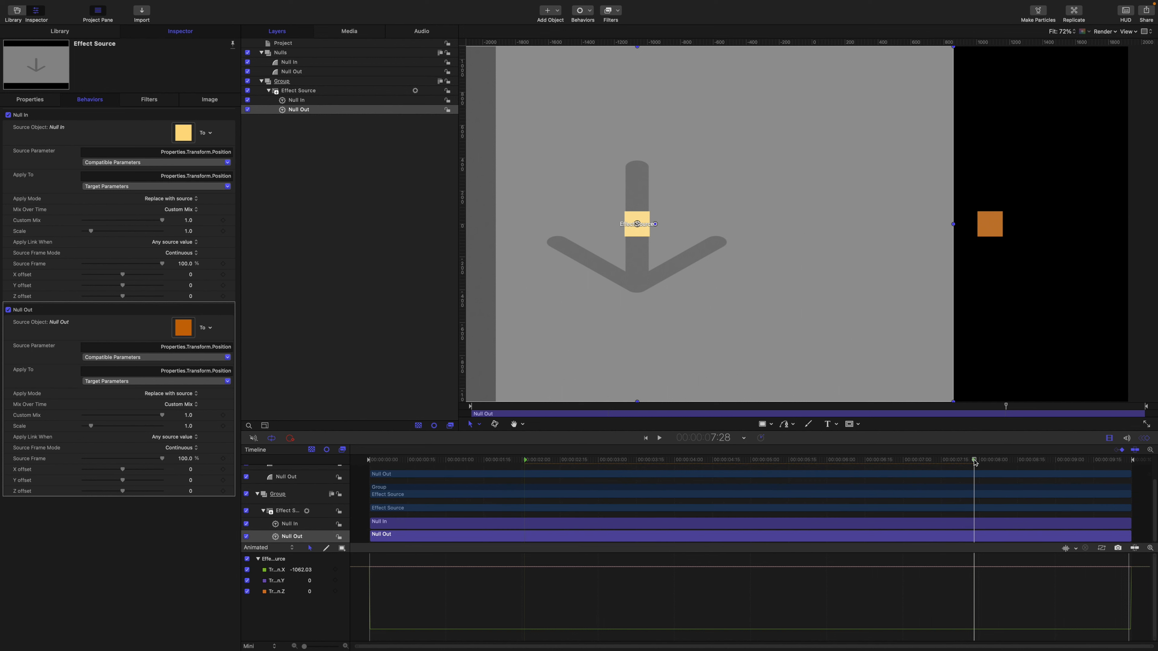
drag(724, 442, 748, 454)
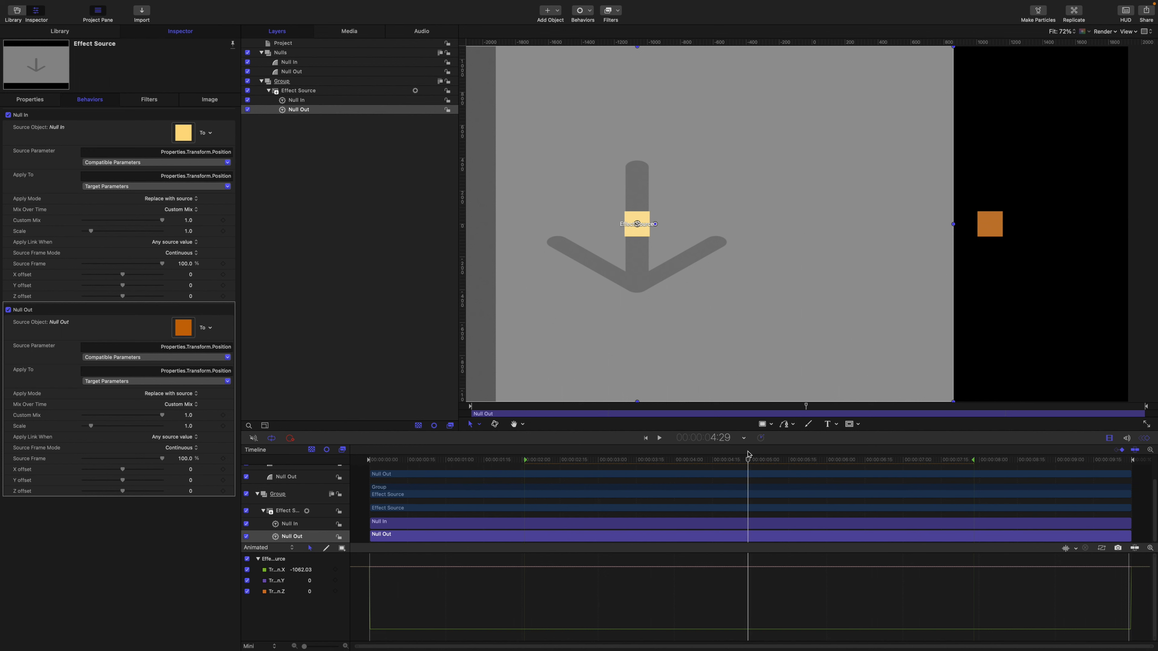
click(304, 102)
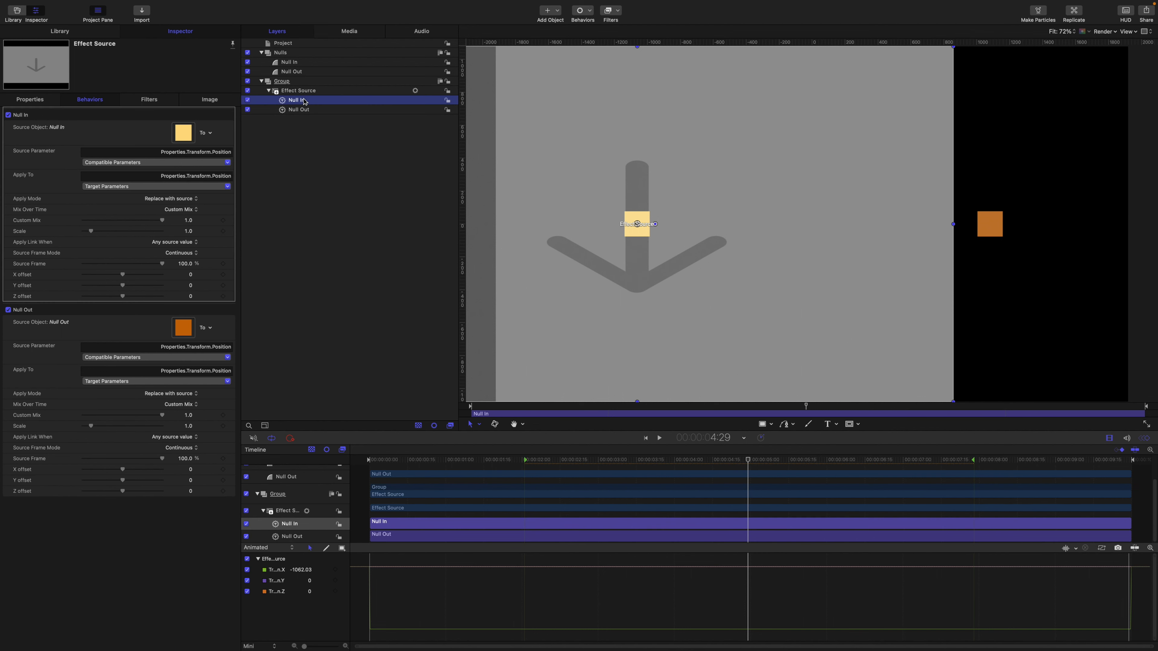
key(o)
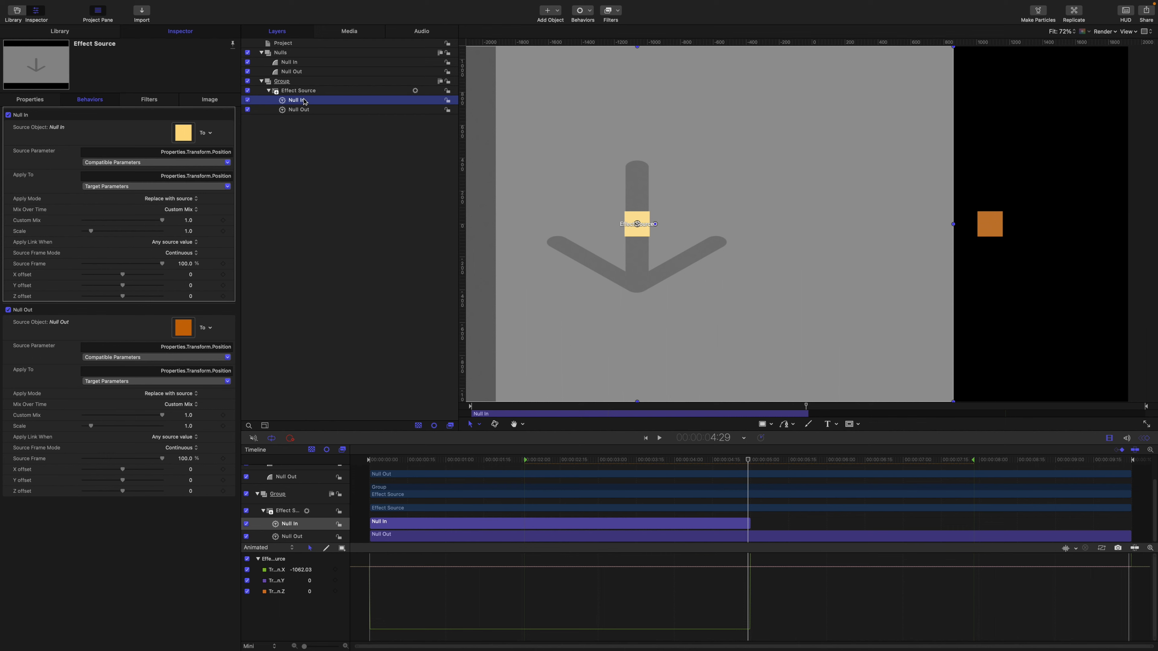
- Trim the start of the Null Out link behavior to 5:00
key(Right)
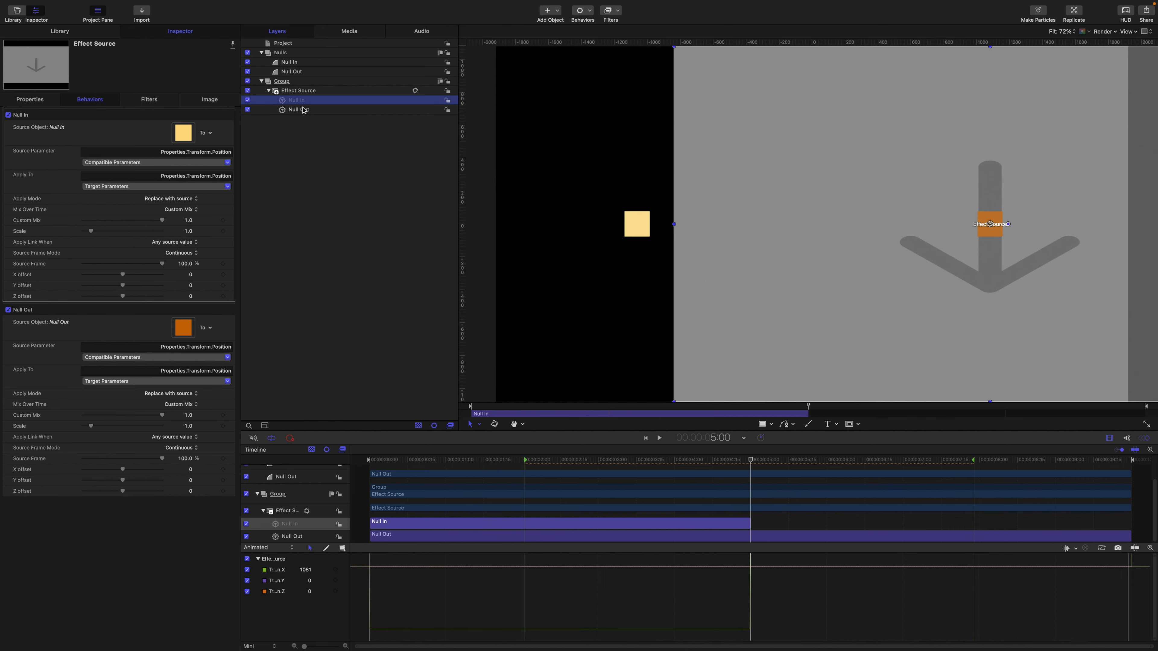
click(304, 110)
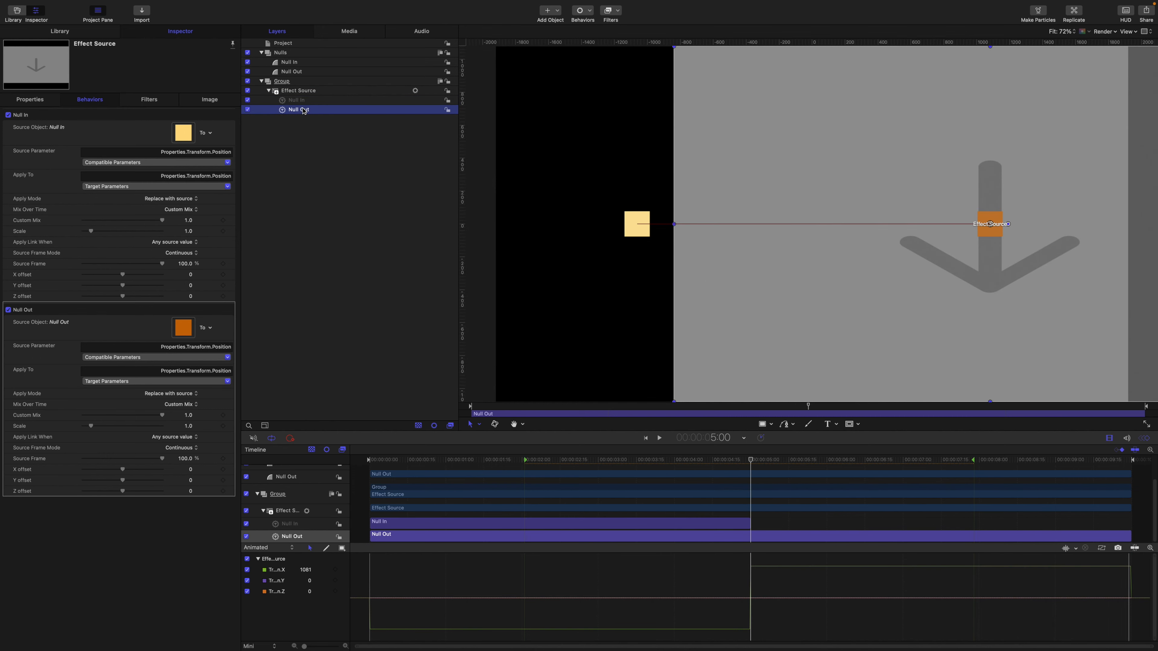
key(i)
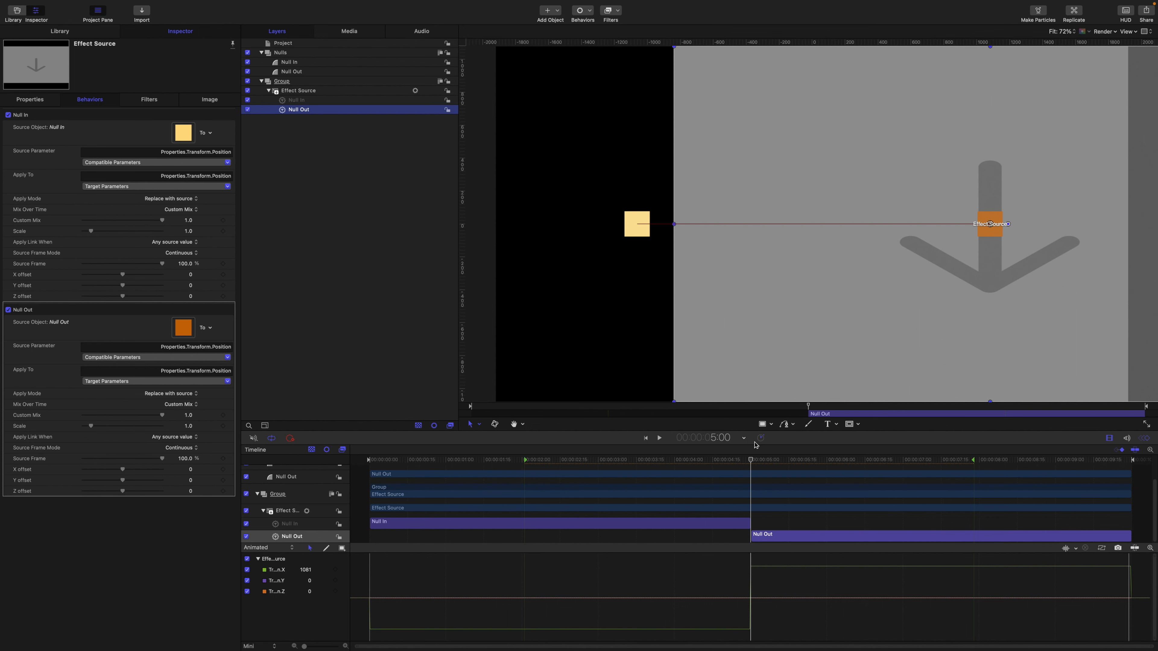
- Add a Ramp parameter behavior to the Null In link's Custom Mix and trim the ramp's end to 4:29
click(751, 462)
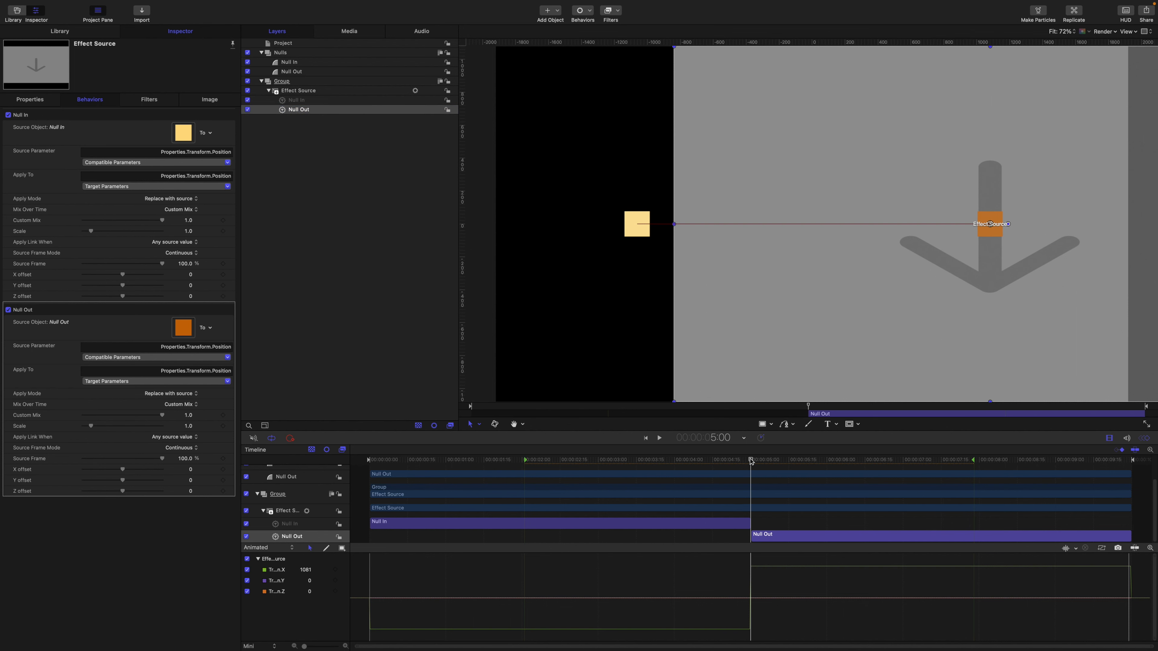
mouse_move(750, 462)
mouse_down()
mouse_move(735, 460)
mouse_move(766, 459)
mouse_move(725, 459)
mouse_move(747, 455)
mouse_up()
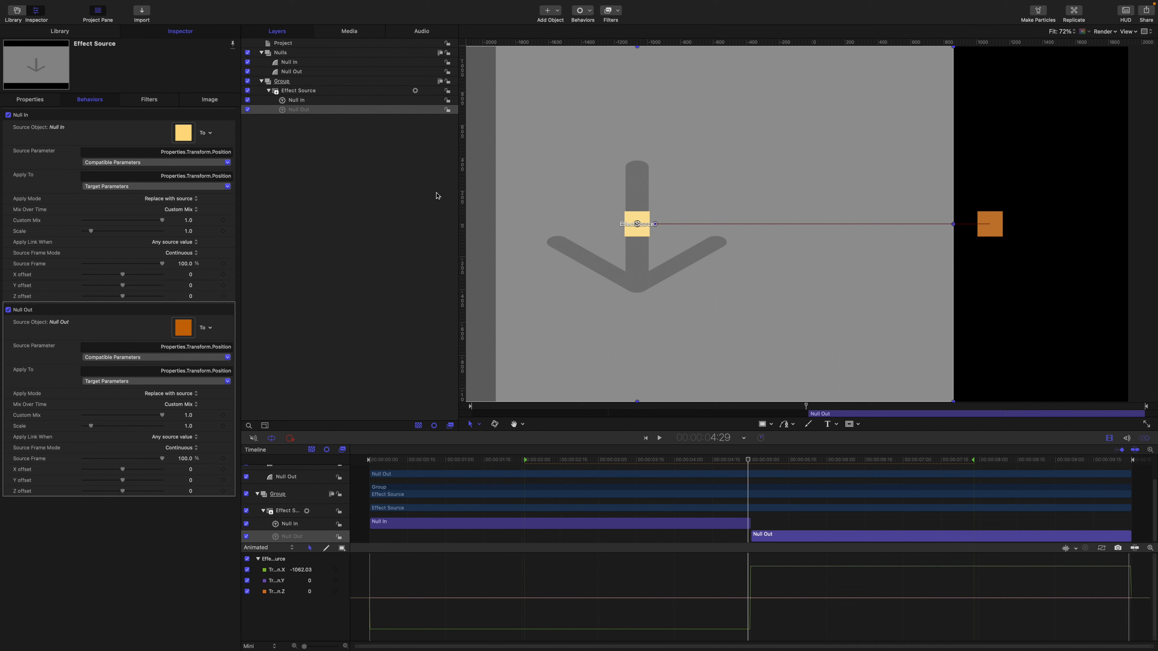
click(305, 101)
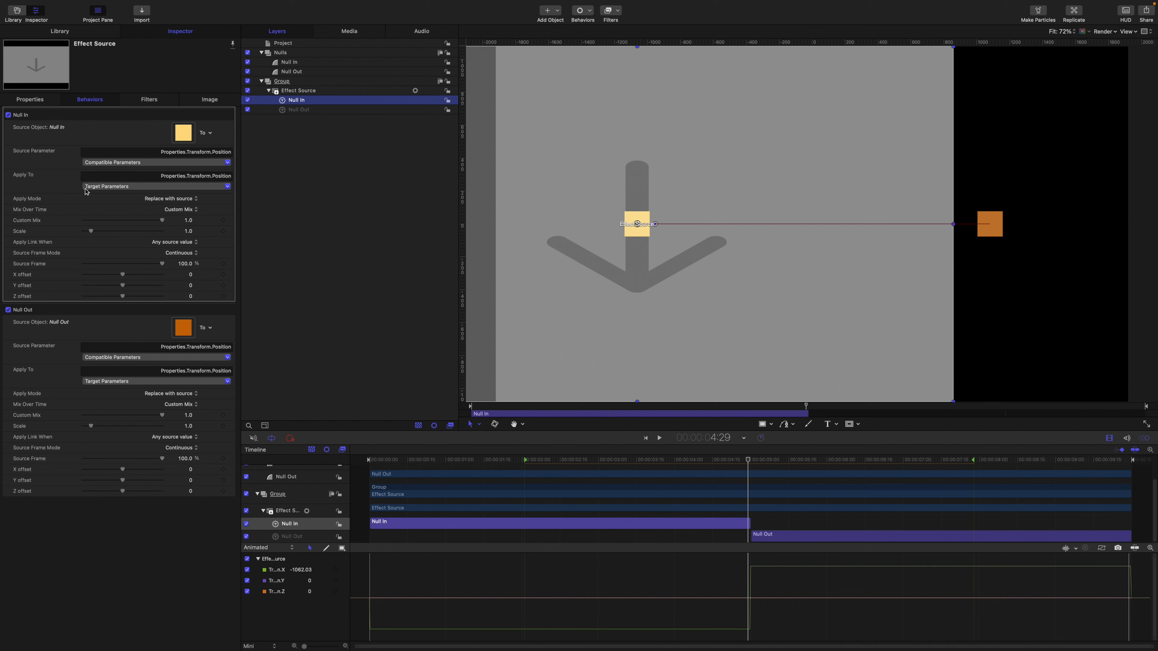
click(231, 220)
mouse_move(287, 317)
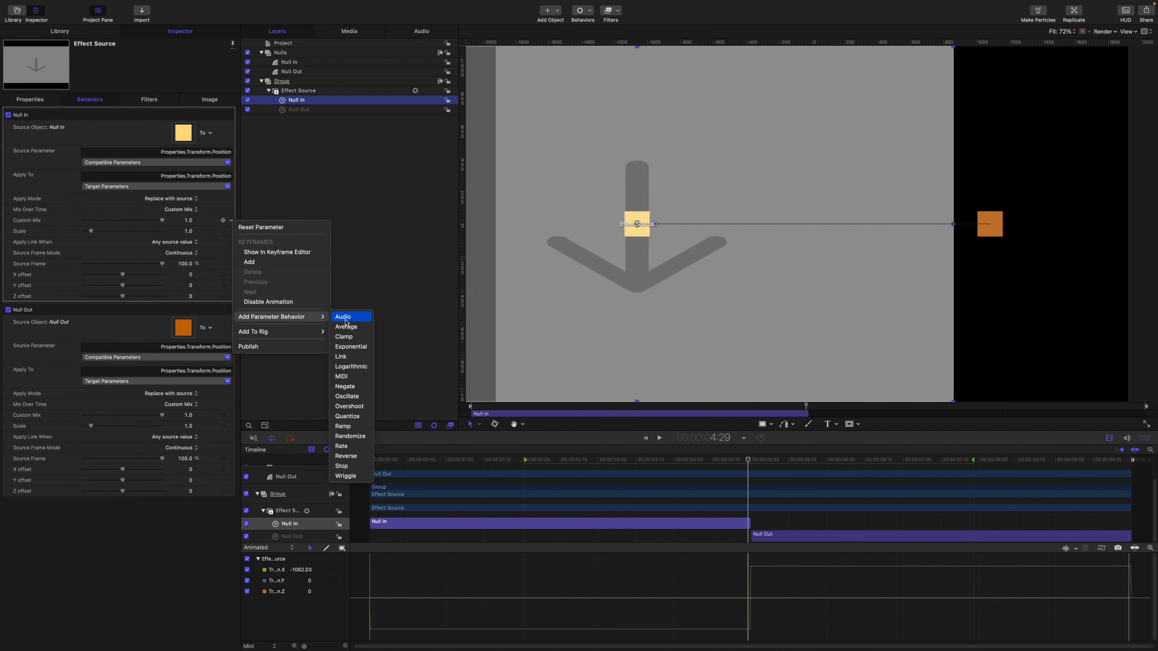
click(343, 426)
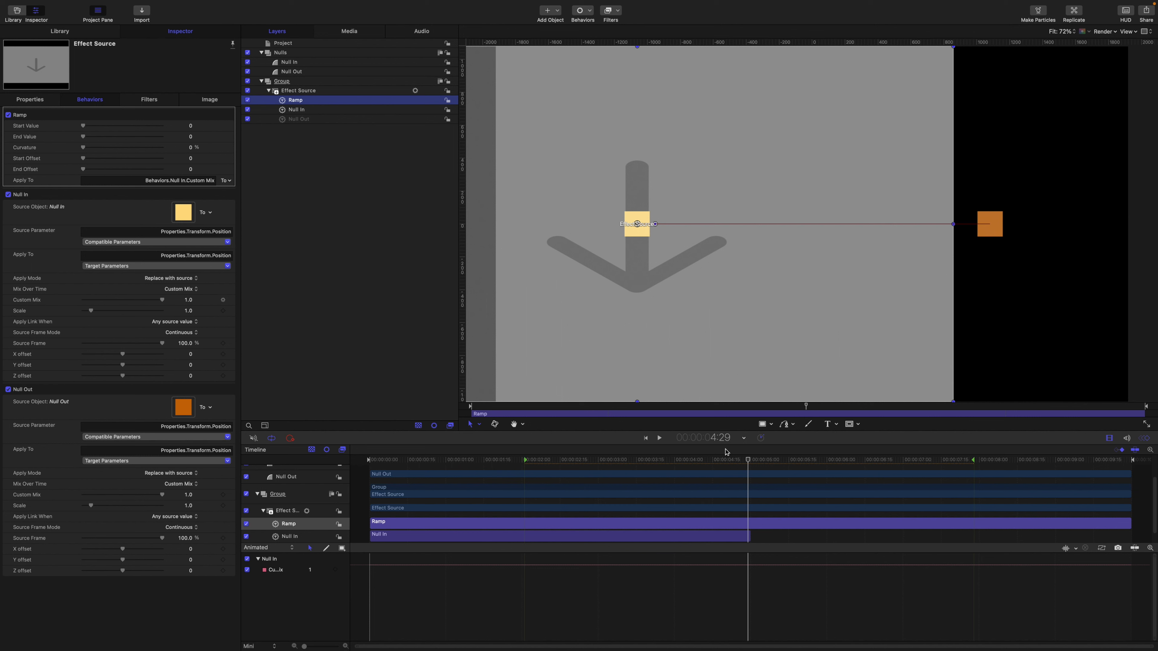
key(o)
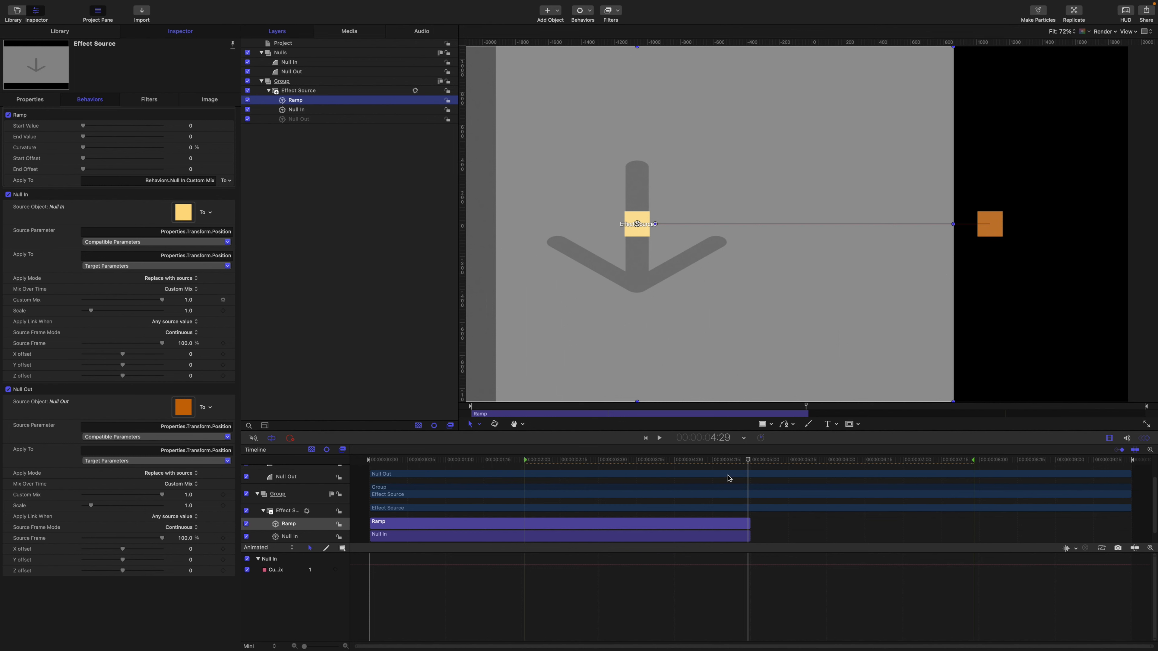
- Rename the Ramp behavior as Ramp In
double_click(306, 101)
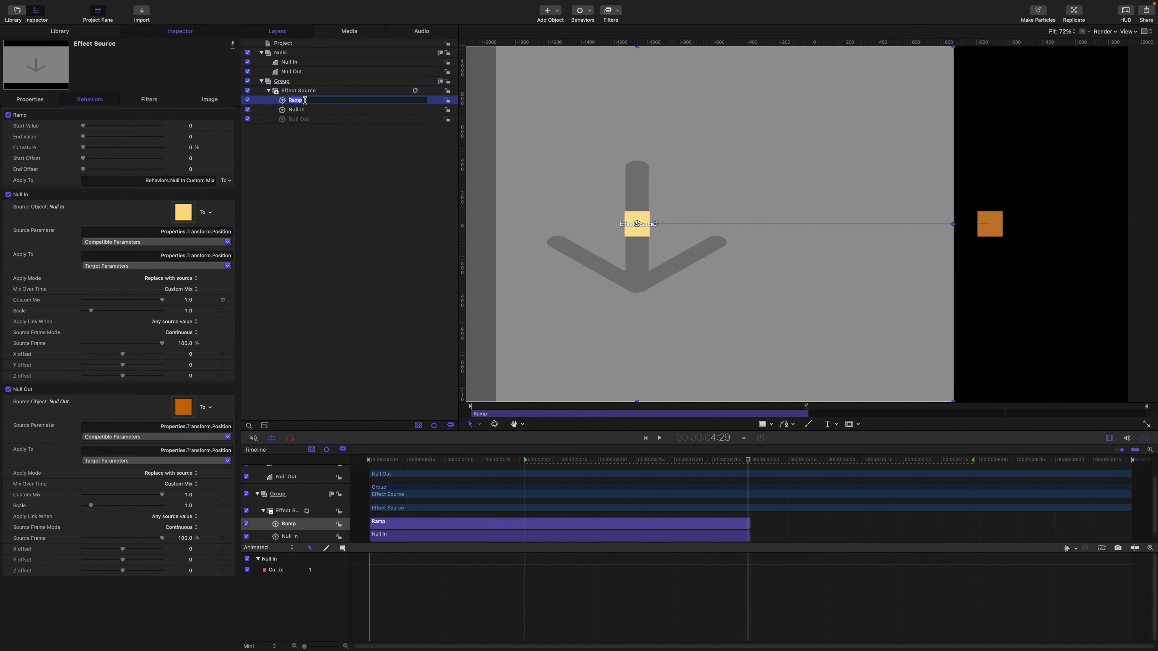
text(In)
key(Return)
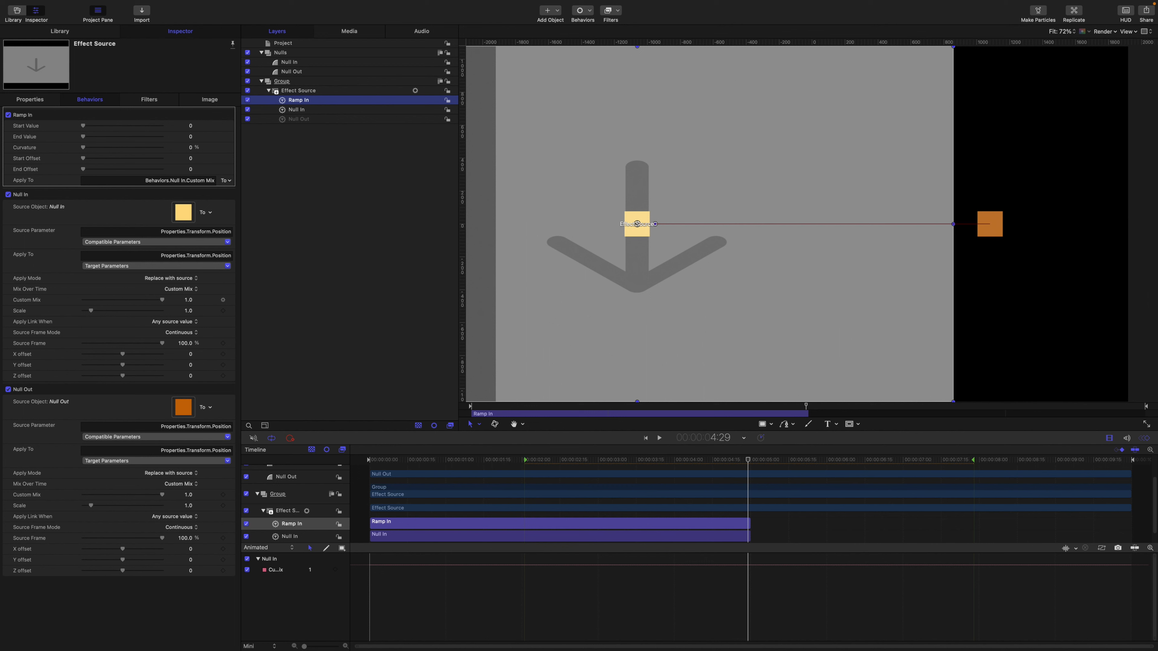
- Go back to the first frame and toggle Ramp In off and on to check its effect on the Null In link
drag(749, 460, 349, 420)
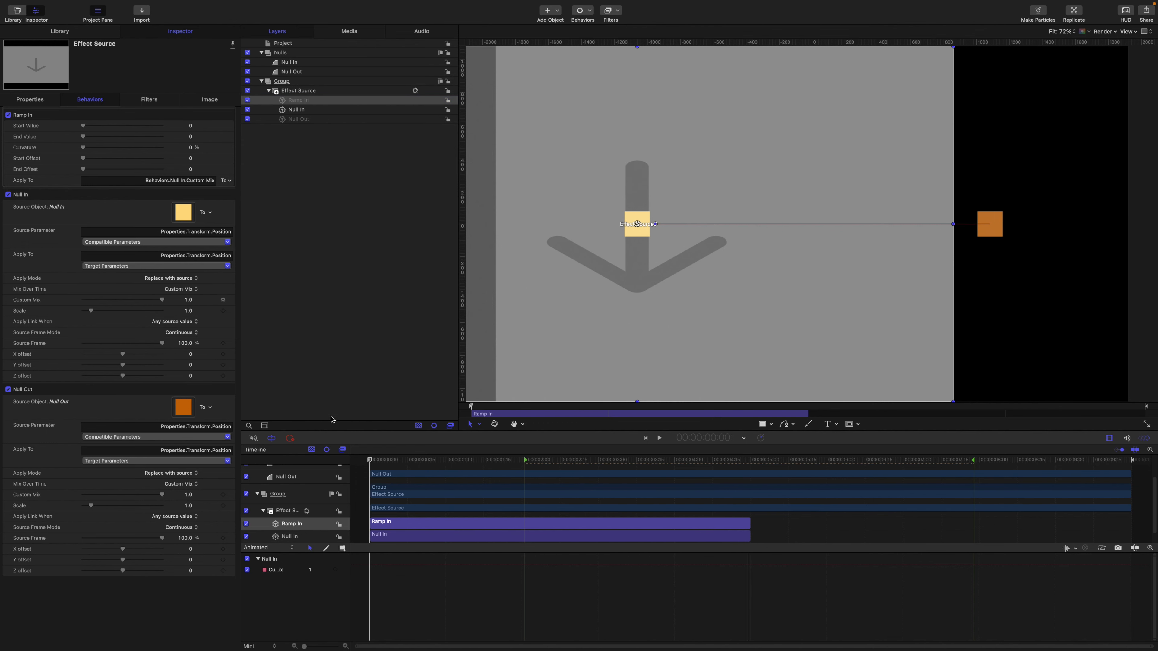
click(296, 110)
click(246, 100)
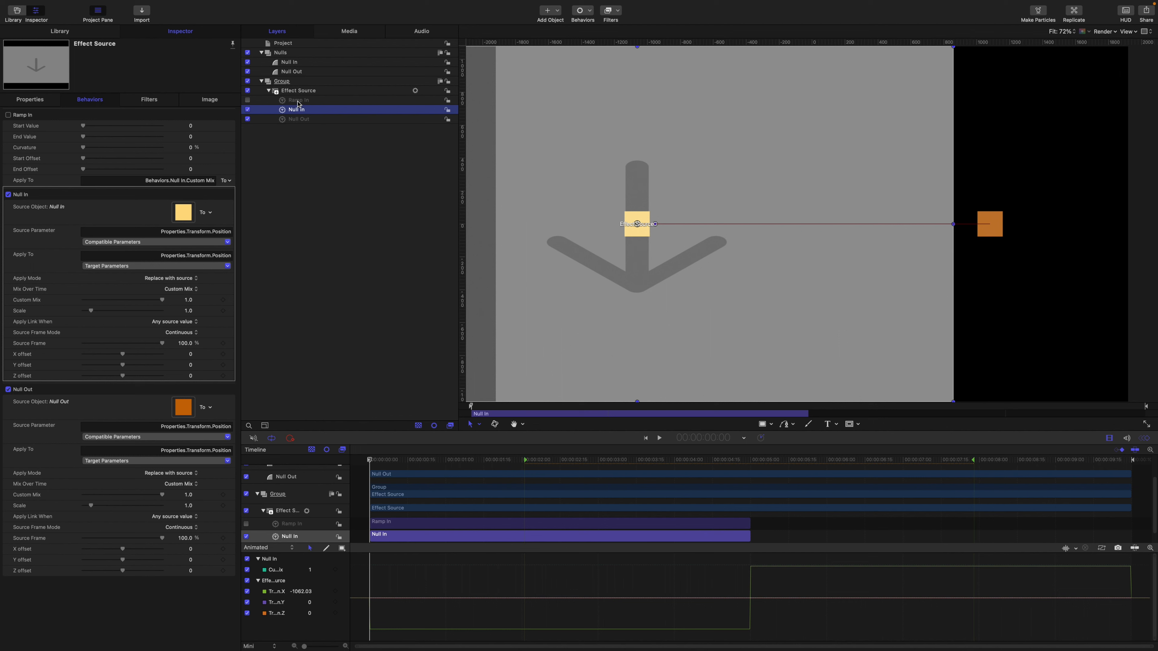
click(277, 100)
click(247, 100)
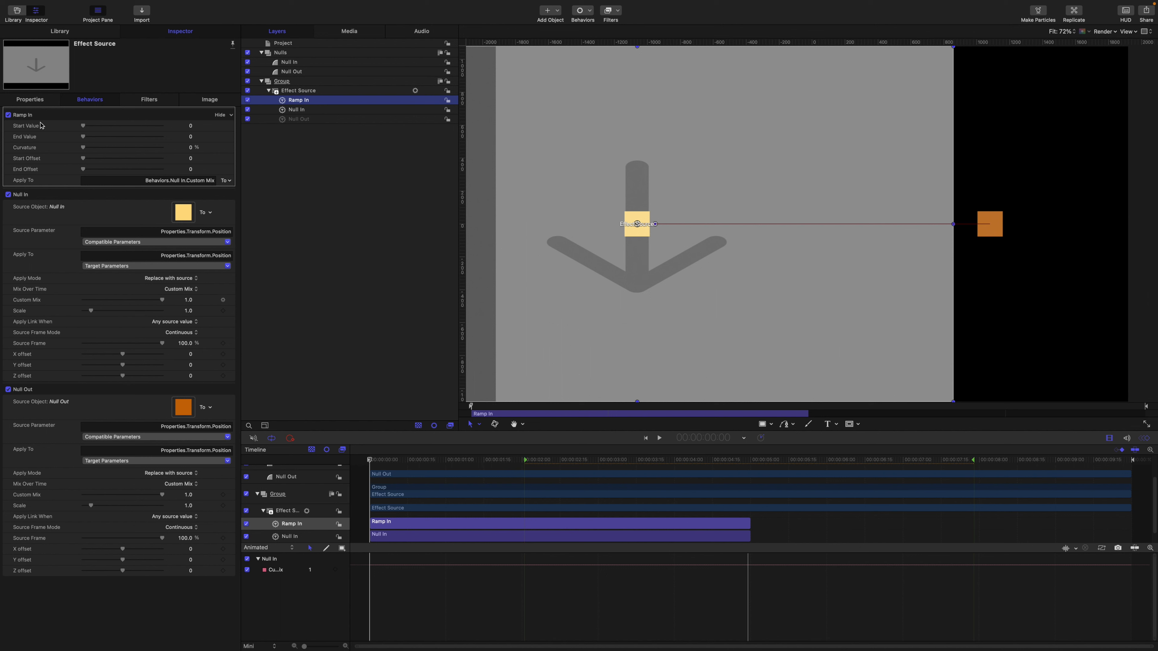
- Set Ramp In's End Value to -1 and select the Null In link to examine its animation curve
click(189, 137)
text(-1)
key(Return)
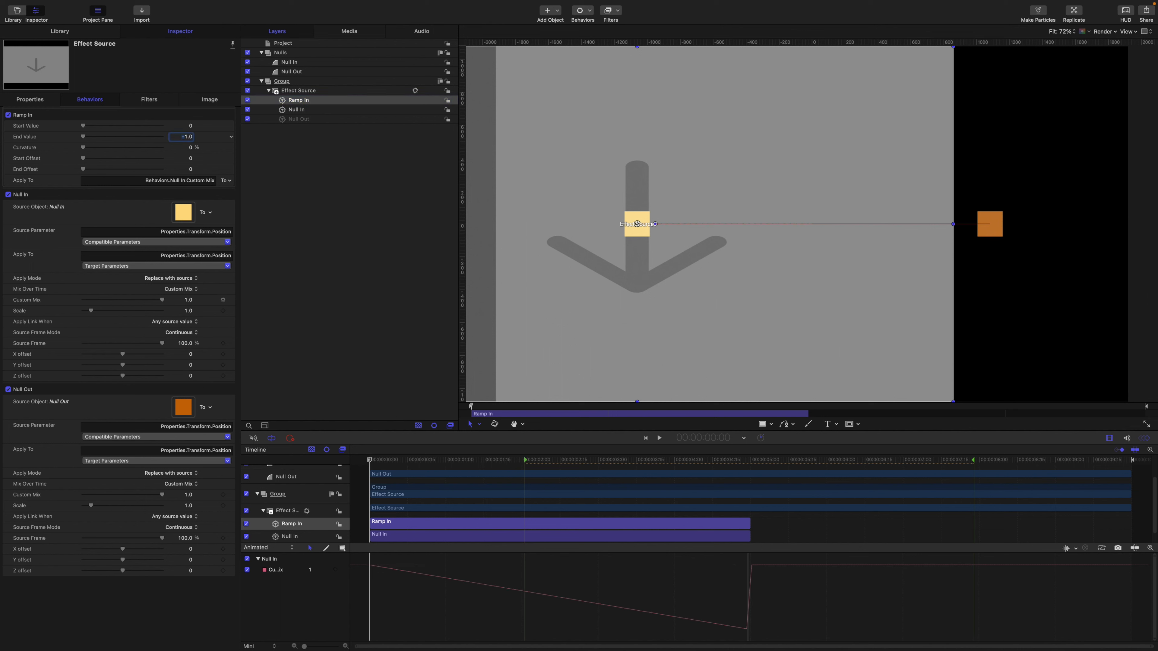
click(310, 111)
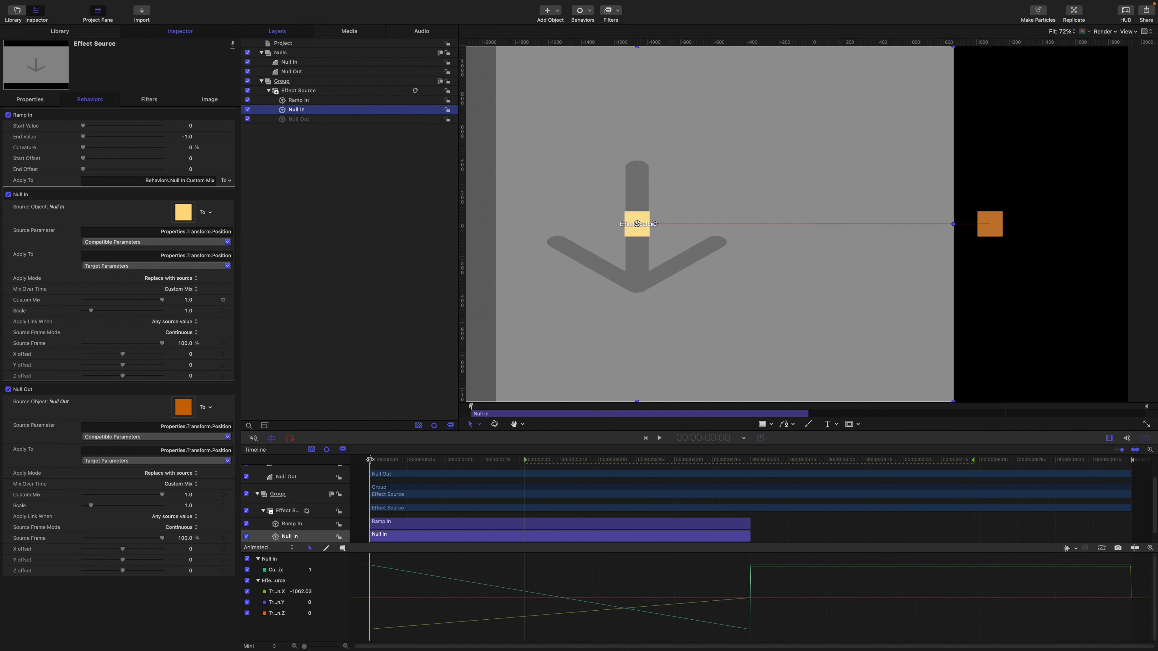
mouse_move(369, 460)
mouse_down()
mouse_move(667, 483)
mouse_move(751, 515)
mouse_move(370, 460)
mouse_up()
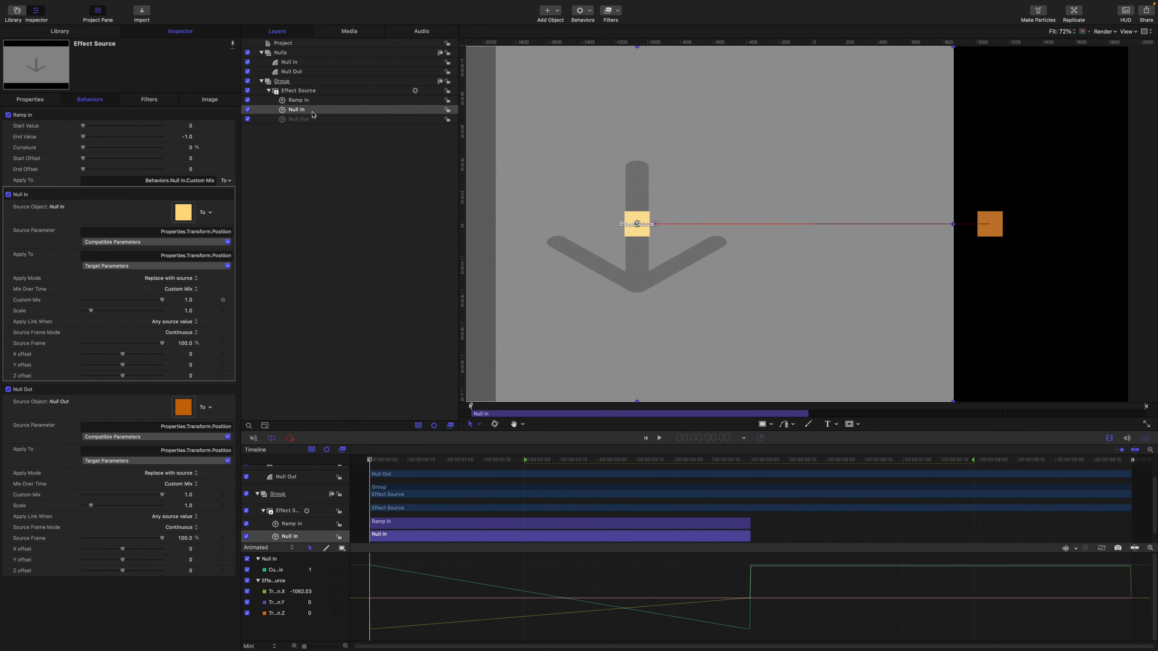
- Duplicate the Ramp In behavior and place the copy directly below the original, above the Null In link
click(310, 101)
key(super+d)
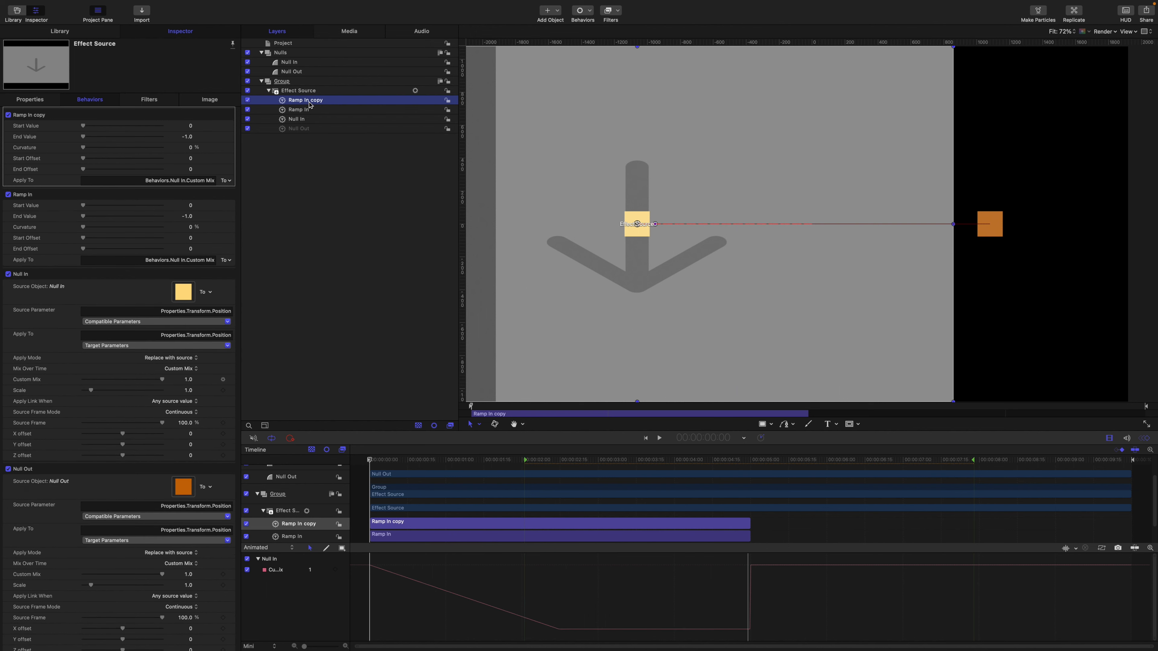
drag(310, 104, 311, 112)
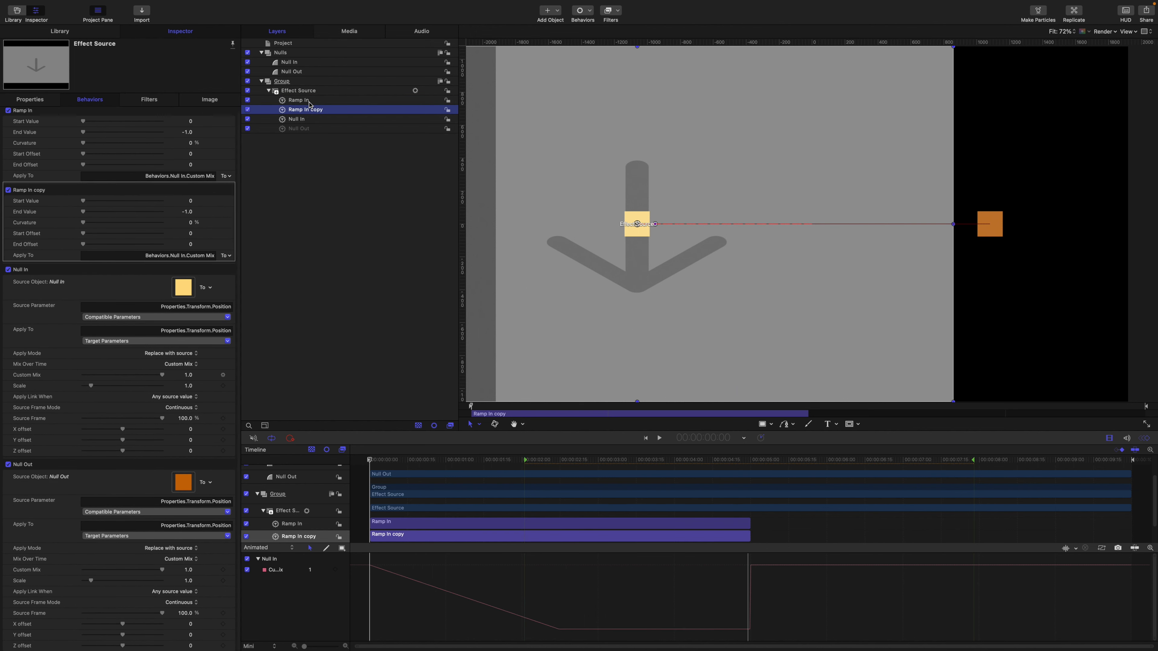
- Rename the duplicated ramp behavior as Ramp Out
double_click(315, 110)
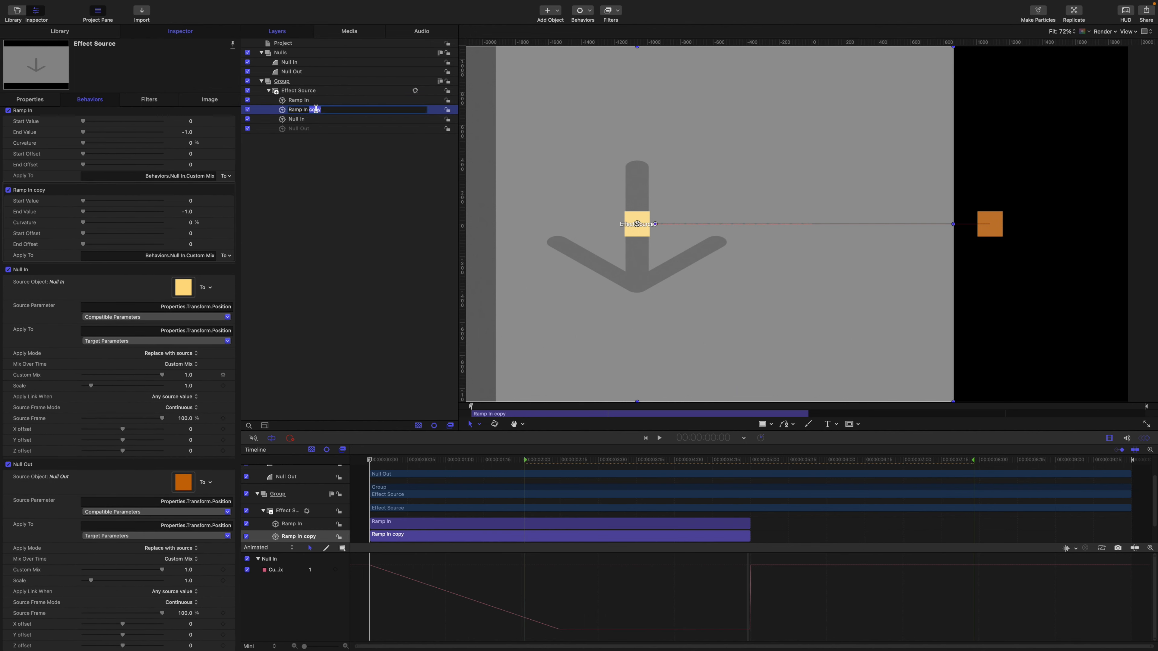
key(BackSpace)
key(BackSpace)
key(BackSpace)
key(BackSpace)
text(Out)
key(Return)
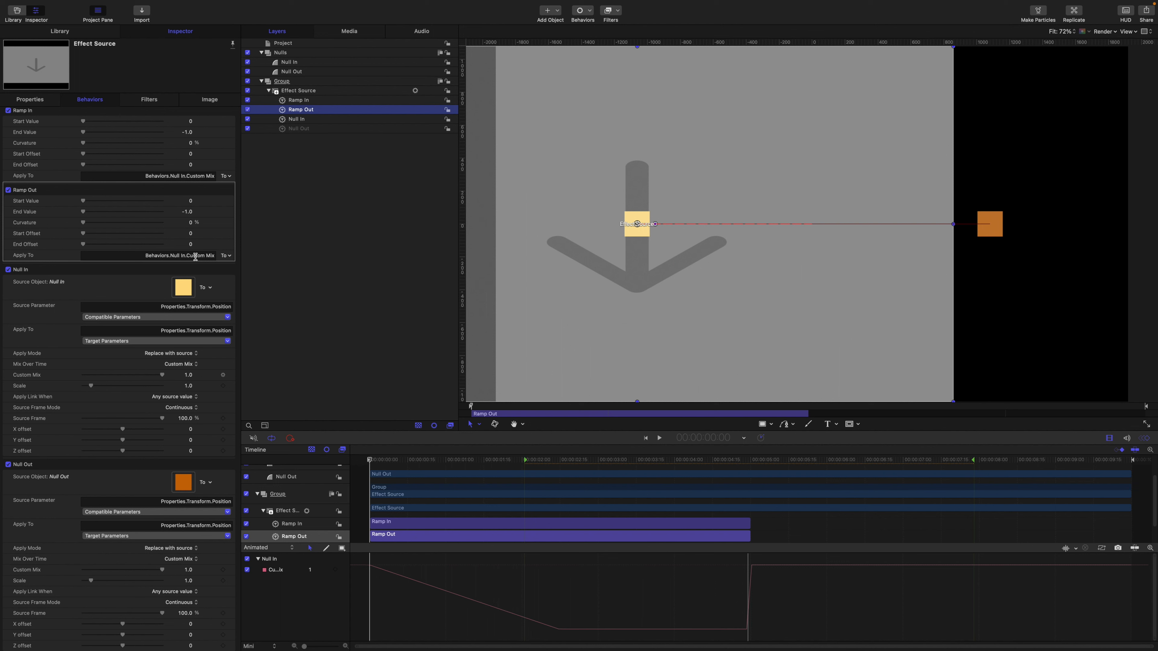
- Retarget the Ramp Out behavior to the Null Out link's Custom Mix parameter
click(230, 257)
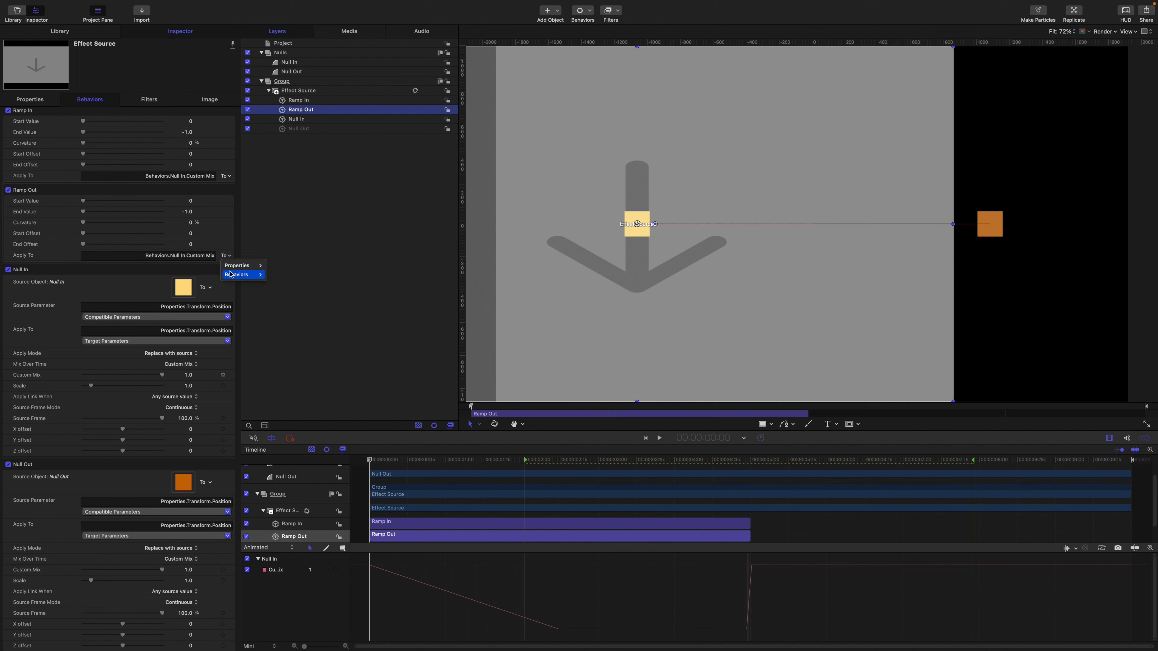
mouse_move(231, 274)
mouse_move(282, 284)
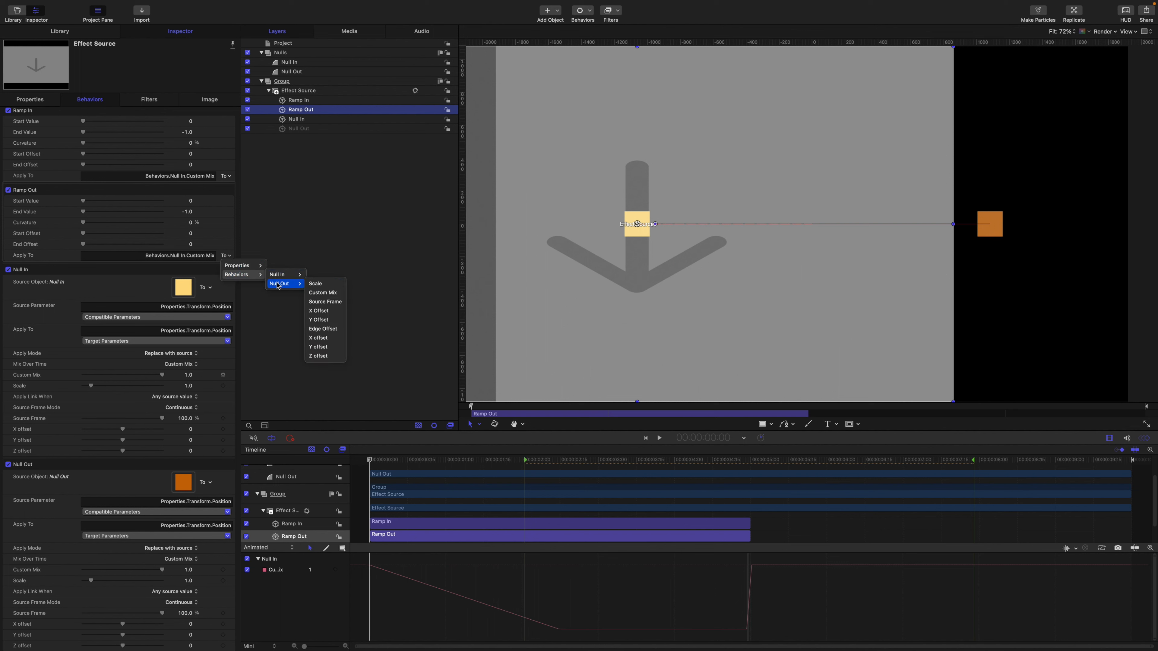
click(331, 293)
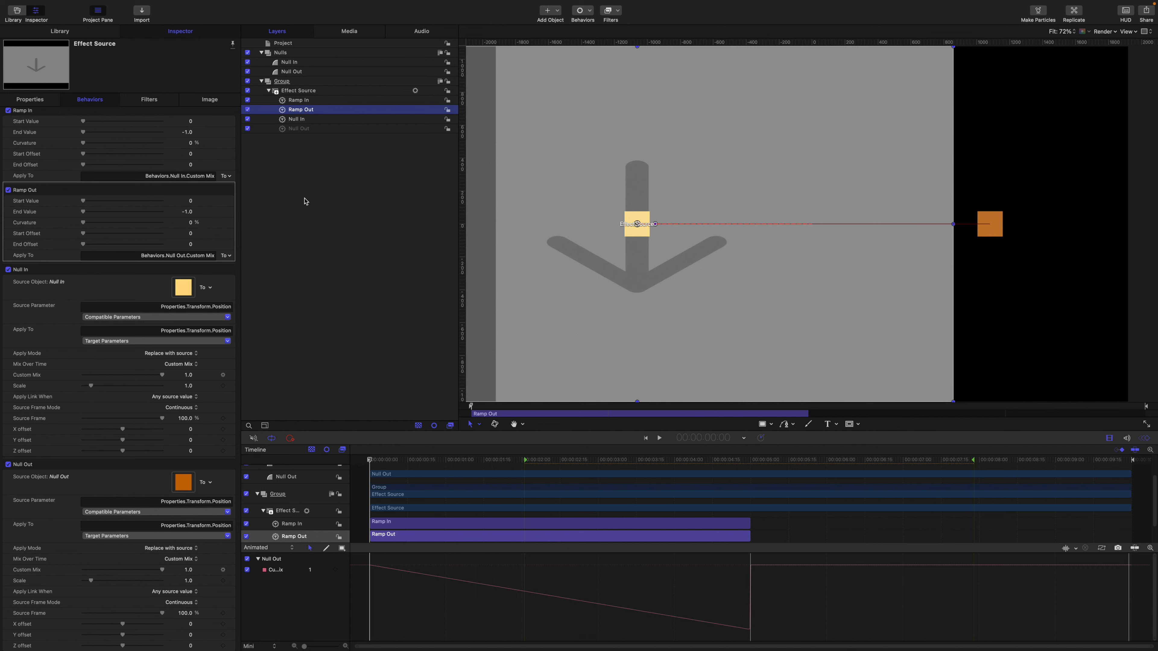
- Set Ramp Out's Start Value to -1 and its End Value to 0
click(191, 201)
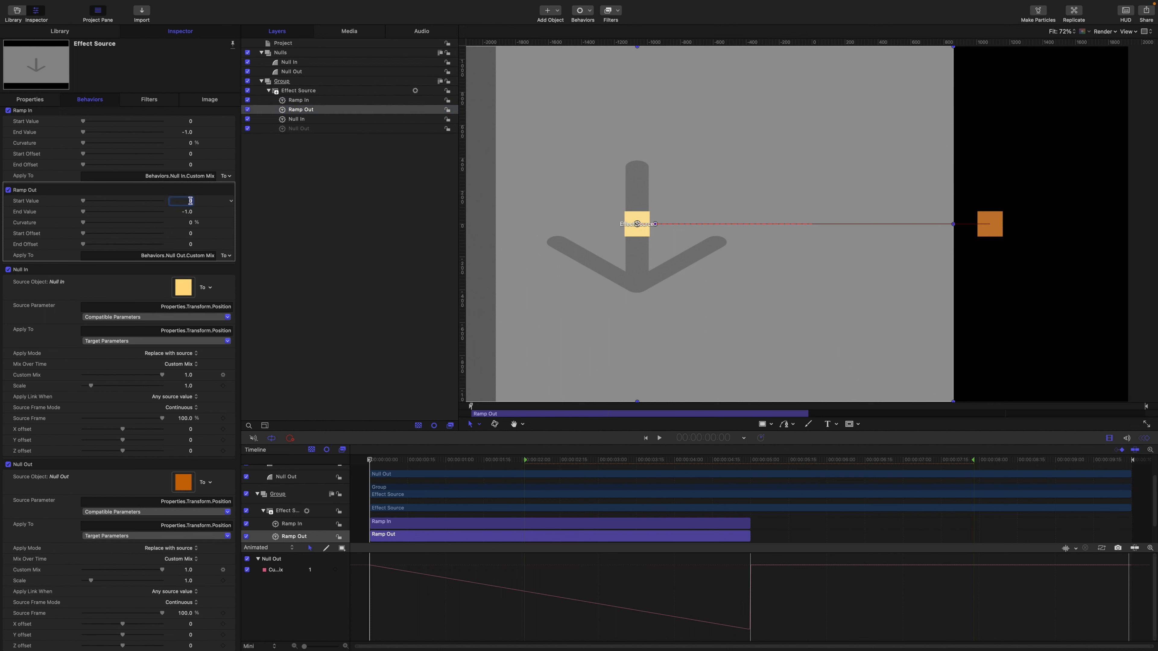
text(-1)
click(189, 211)
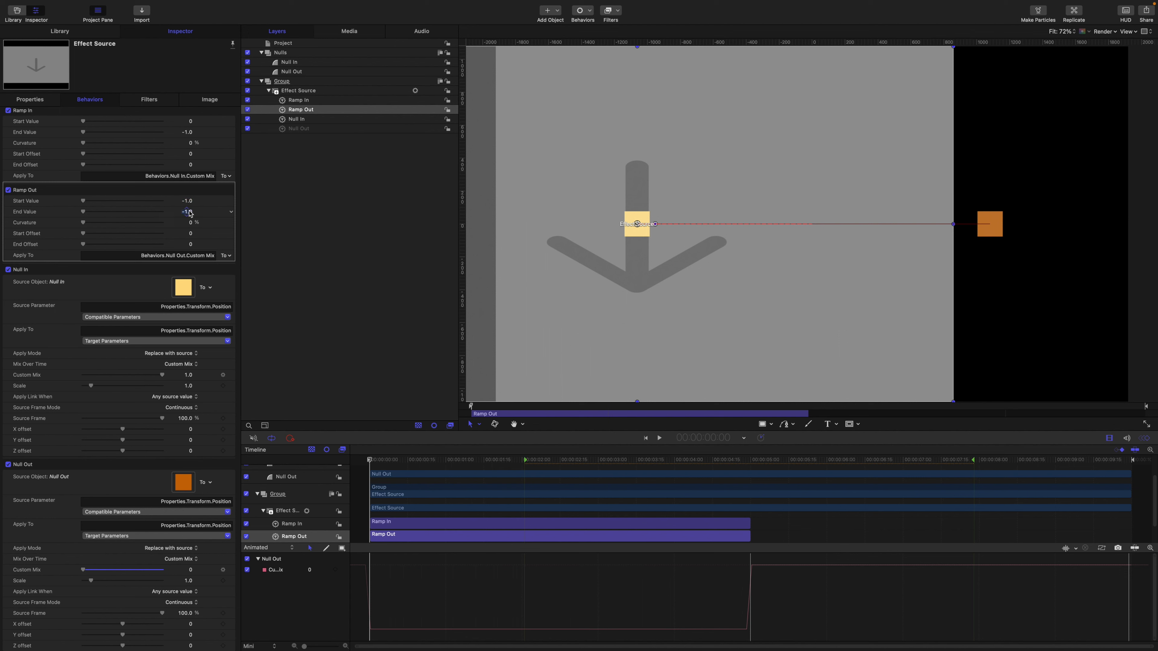
text(0)
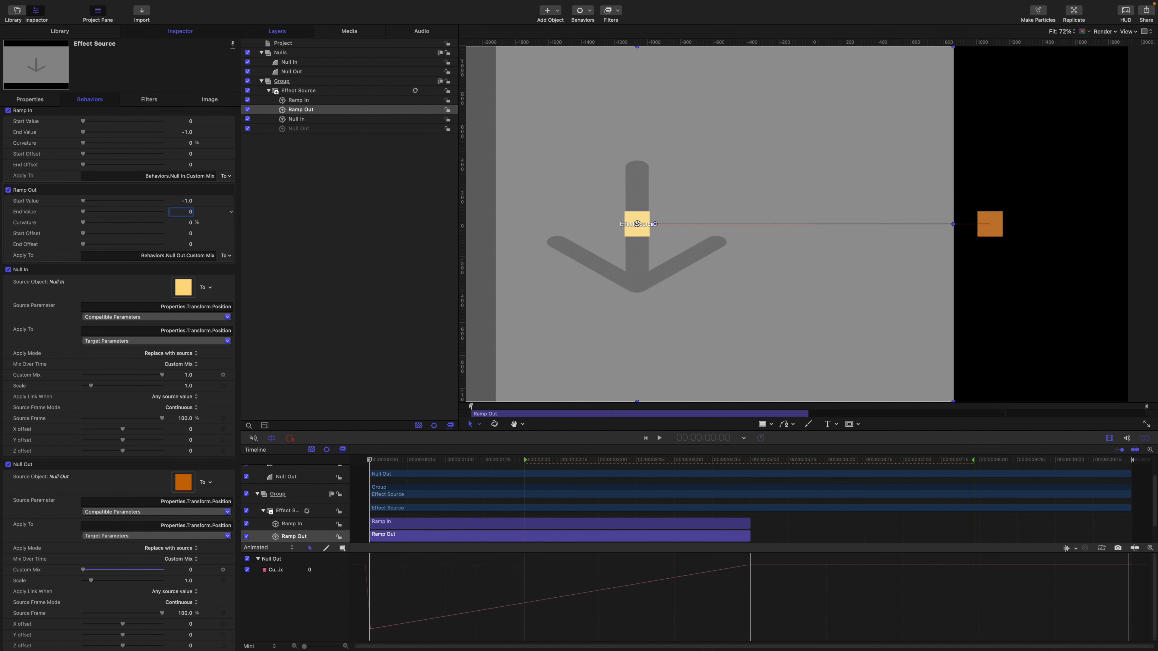
key(Return)
- Shift the Ramp Out behavior to end at the project's last frame, 9:29, and select the Null Out link
key(End)
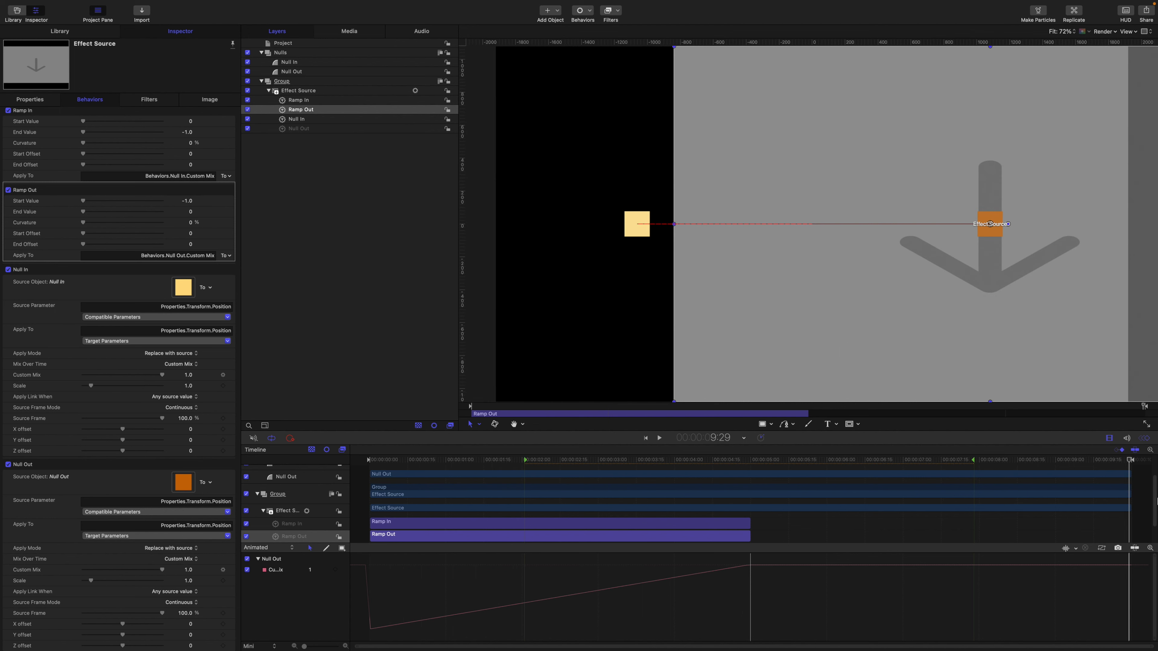
key(shift+bracketright)
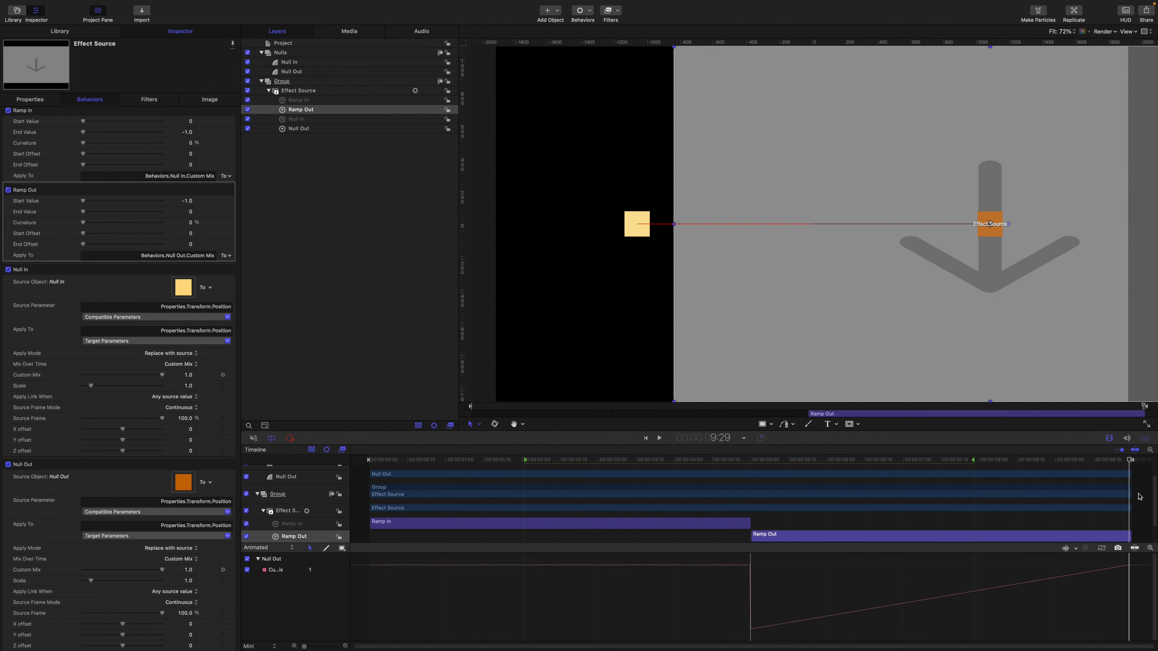
click(308, 128)
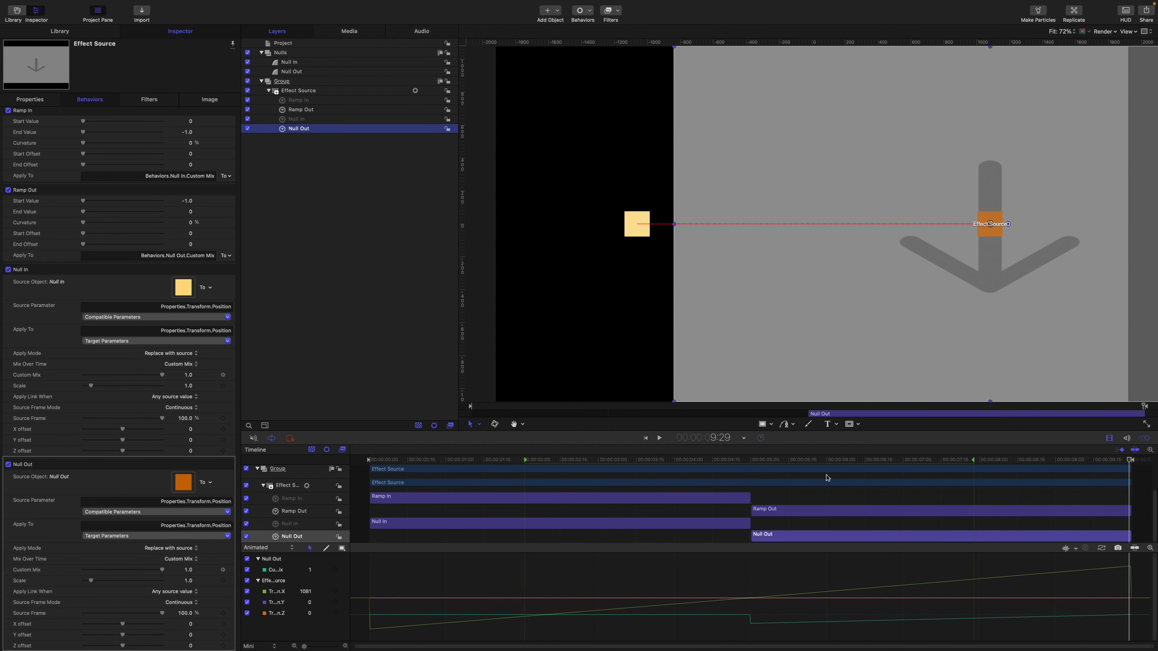
- Scrub through the timeline to review the clip's movement from Null In to Null Out
drag(1127, 462, 1155, 533)
key(Home)
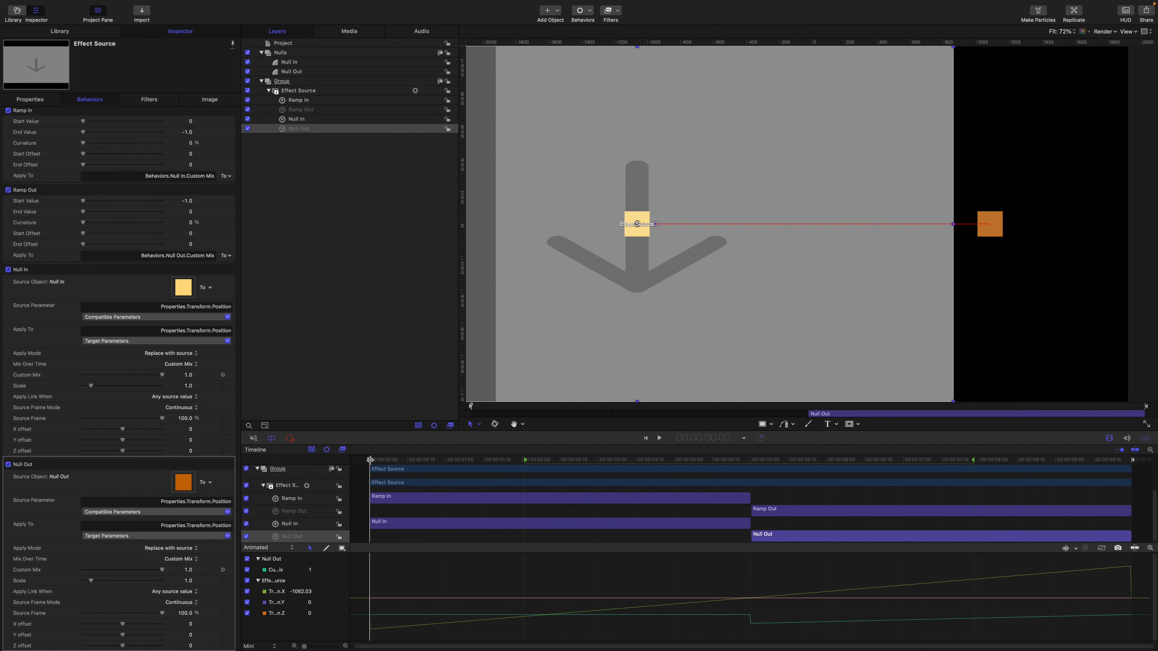
scroll(369, 460, up, 2)
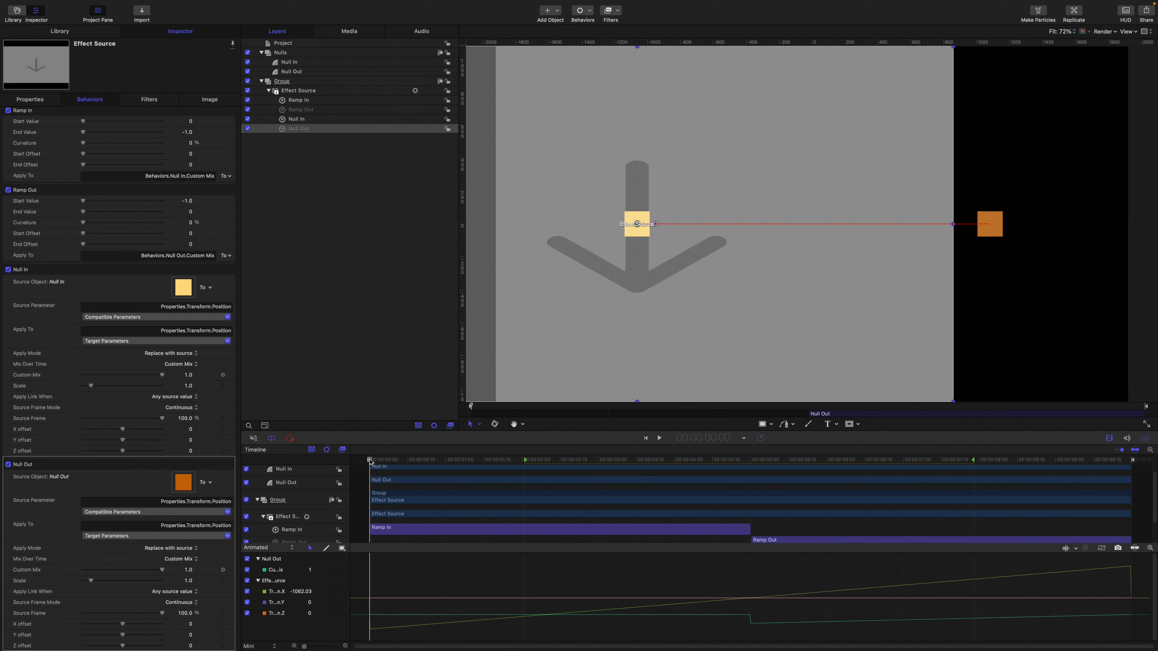
drag(369, 460, 708, 460)
drag(733, 502, 523, 481)
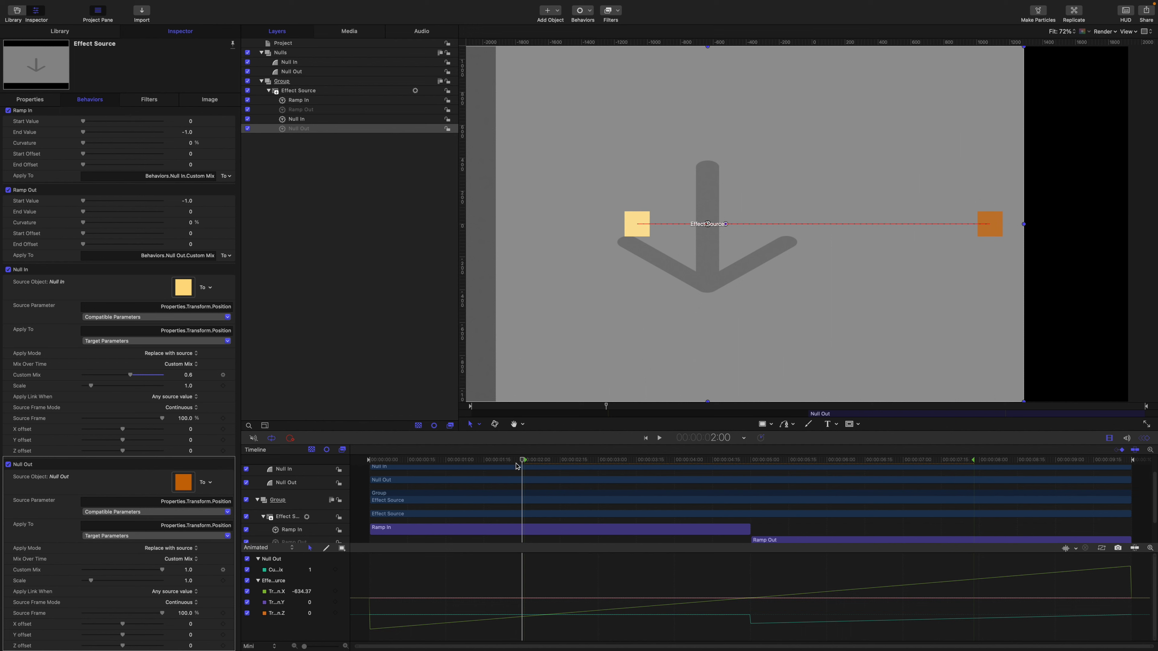
drag(524, 460, 519, 490)
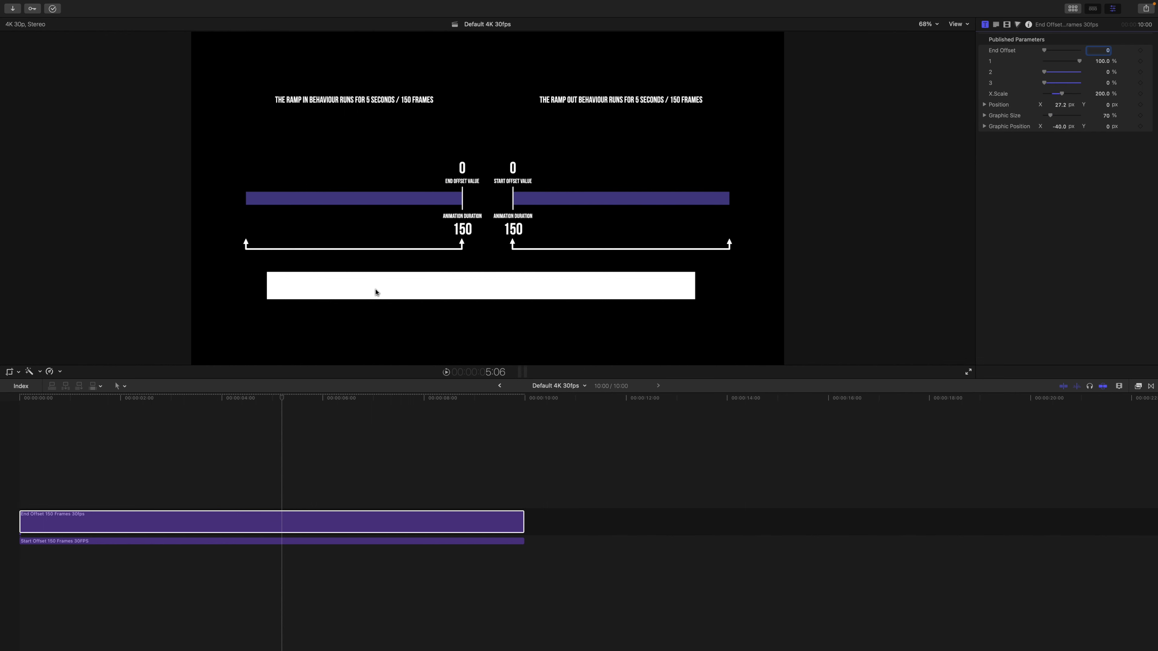
- Switch to Final Cut Pro and play the Default 4K 30fps ramp demo from the start, finishing around 6:22
drag(281, 398, 14, 401)
key(space)
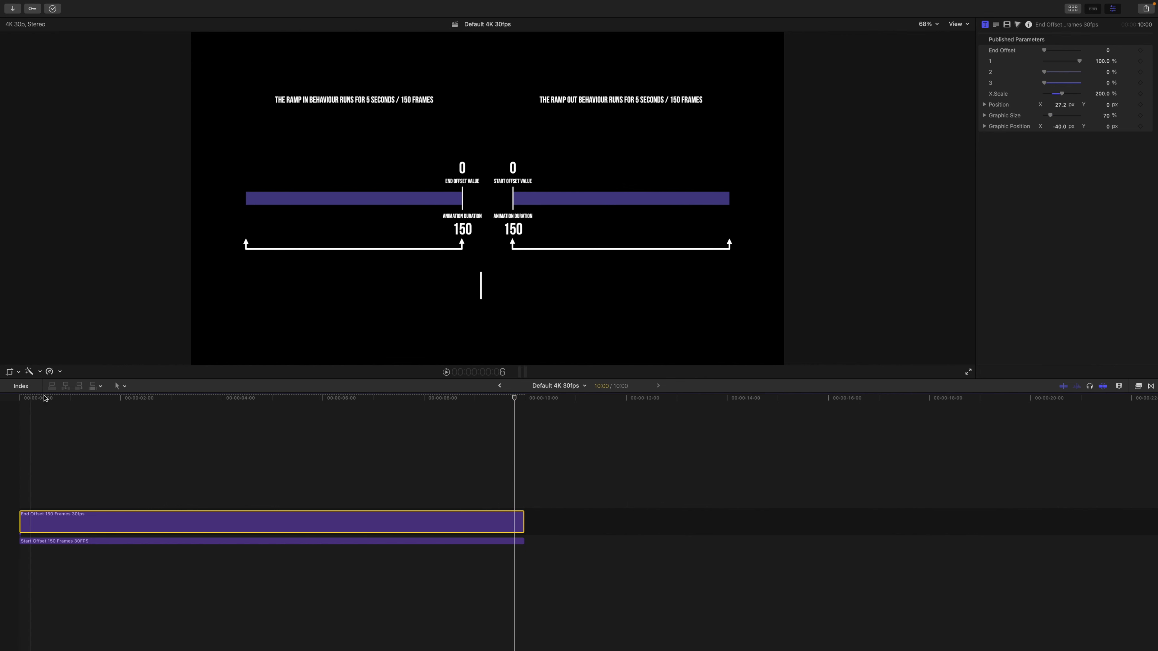
drag(515, 399, 360, 393)
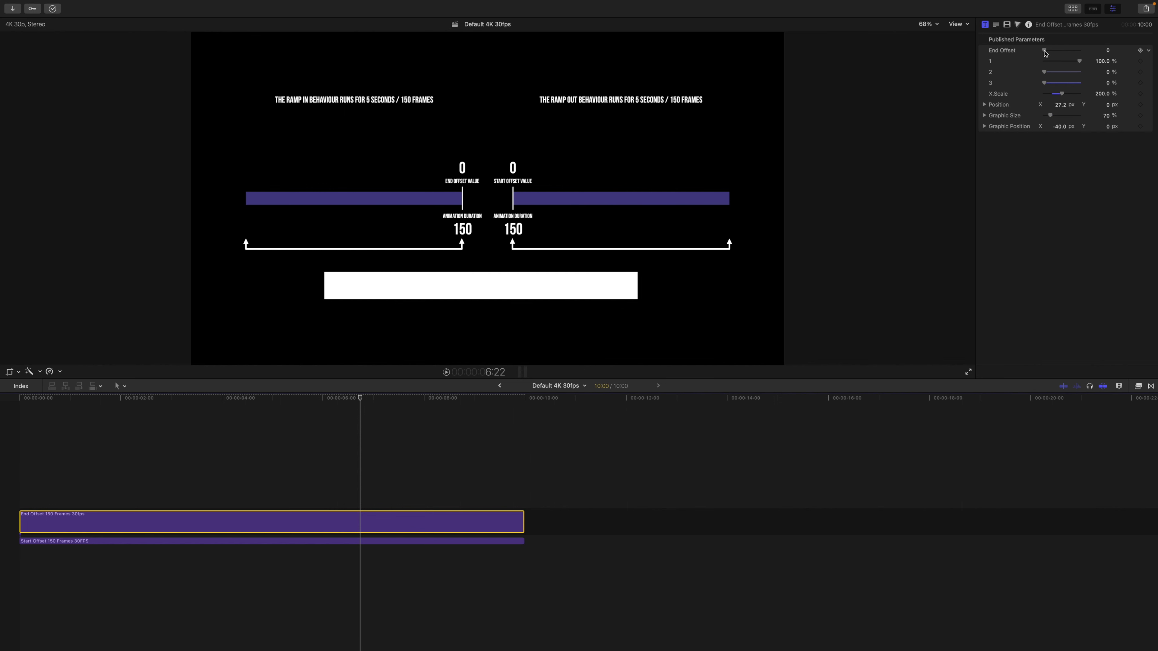
- Try an End Offset of 50 on the End Offset title
drag(1045, 53, 1056, 54)
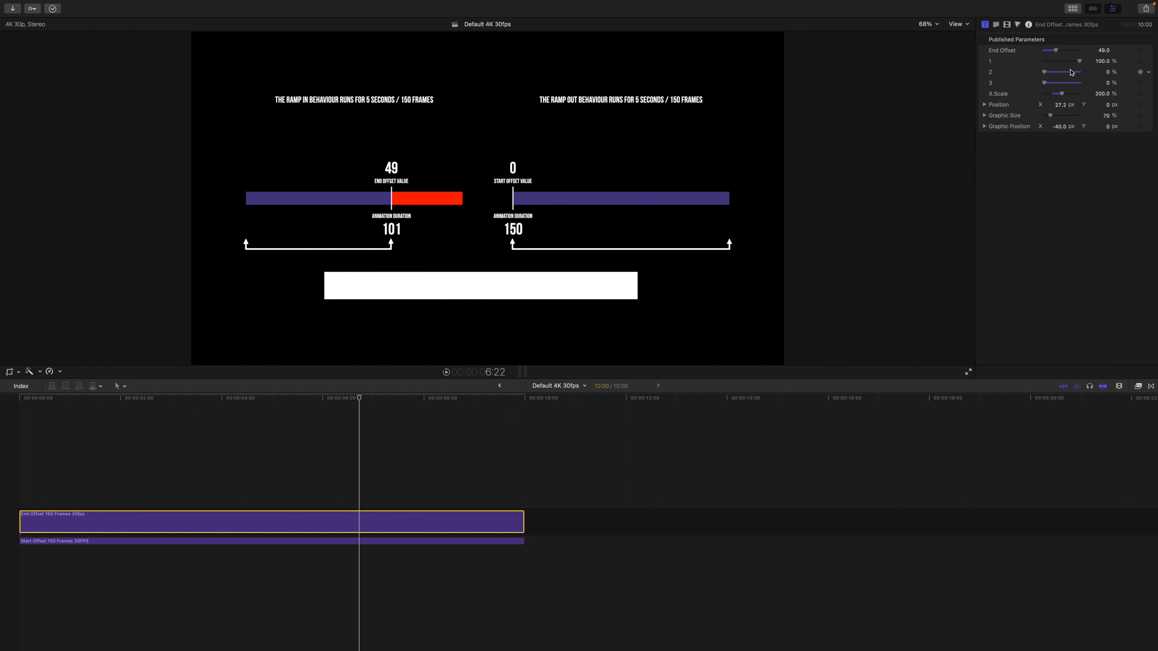
click(1103, 51)
text(50)
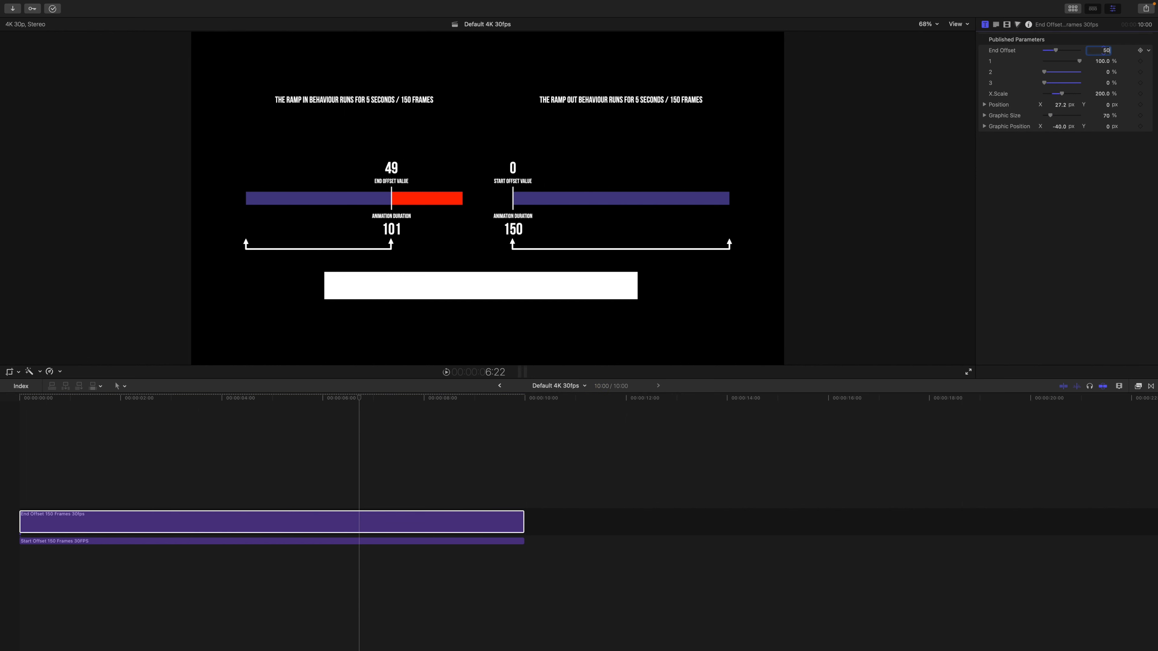
key(Return)
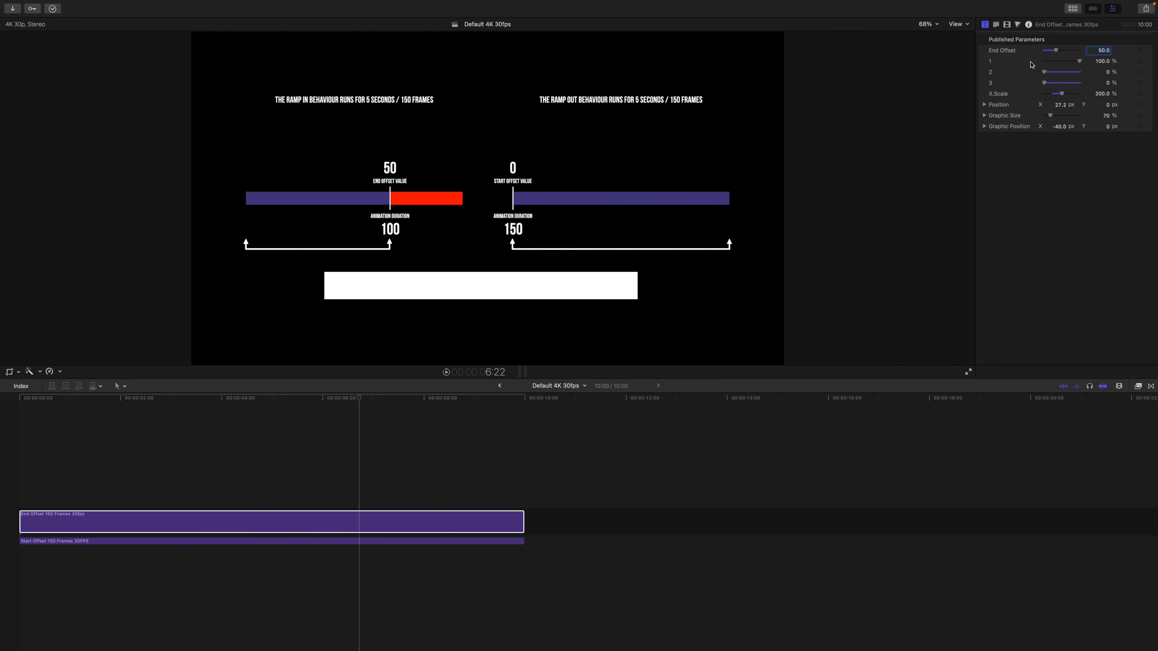
- Reset the End Offset to 0 and enter 50 again
drag(1055, 50, 1032, 51)
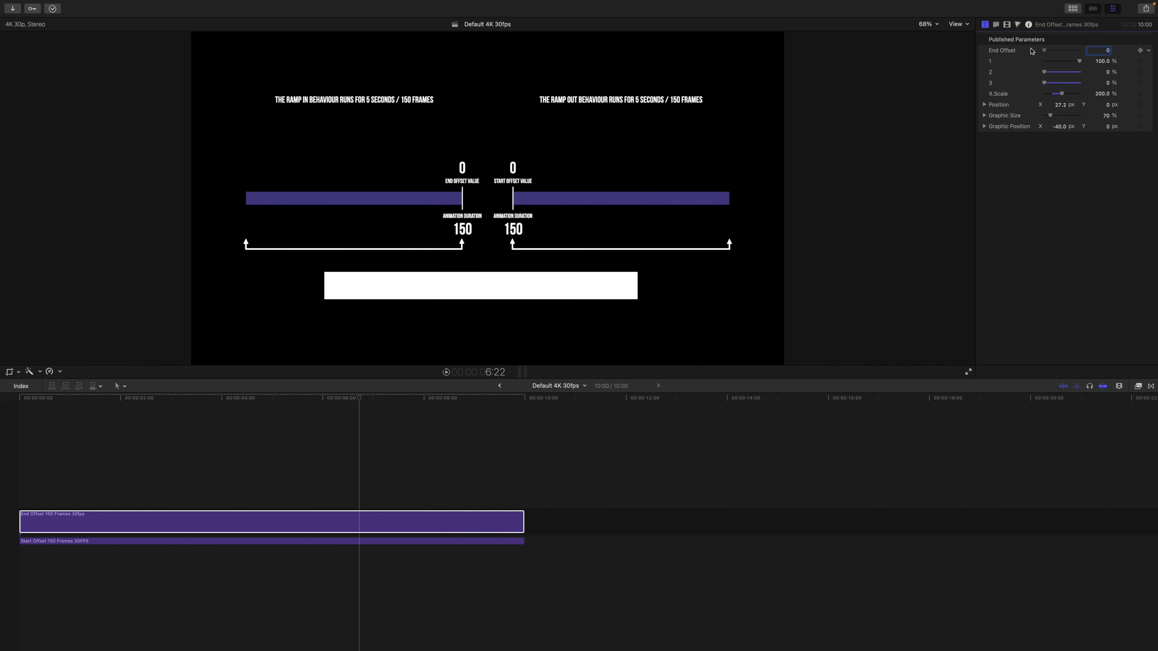
click(1108, 51)
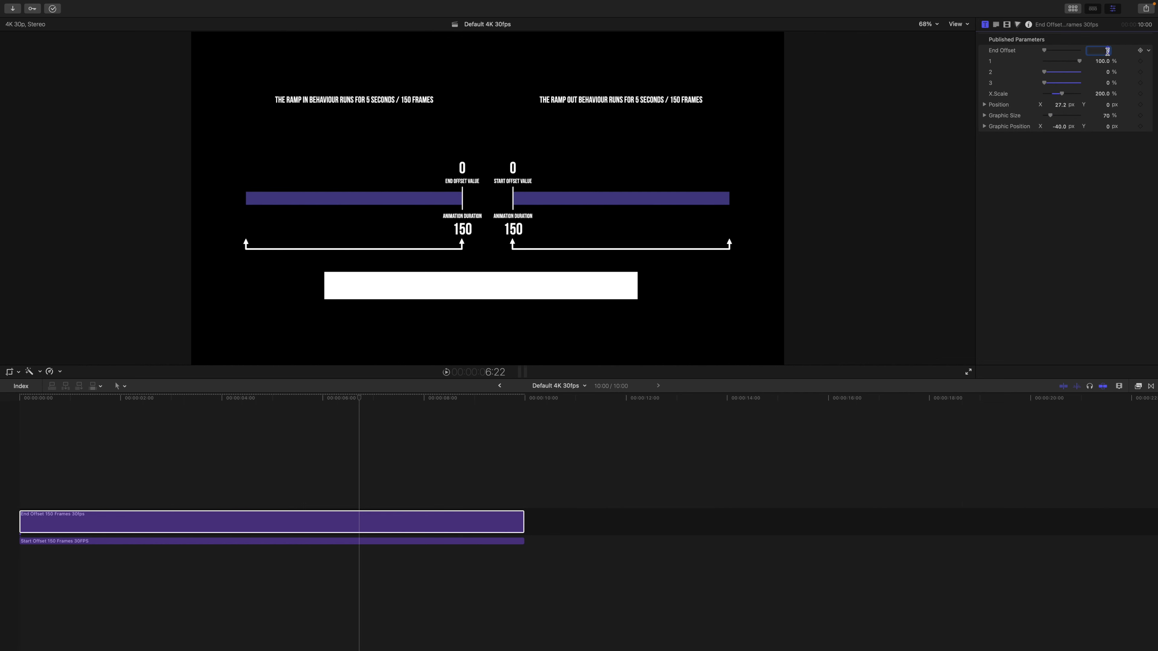
text(50)
key(Return)
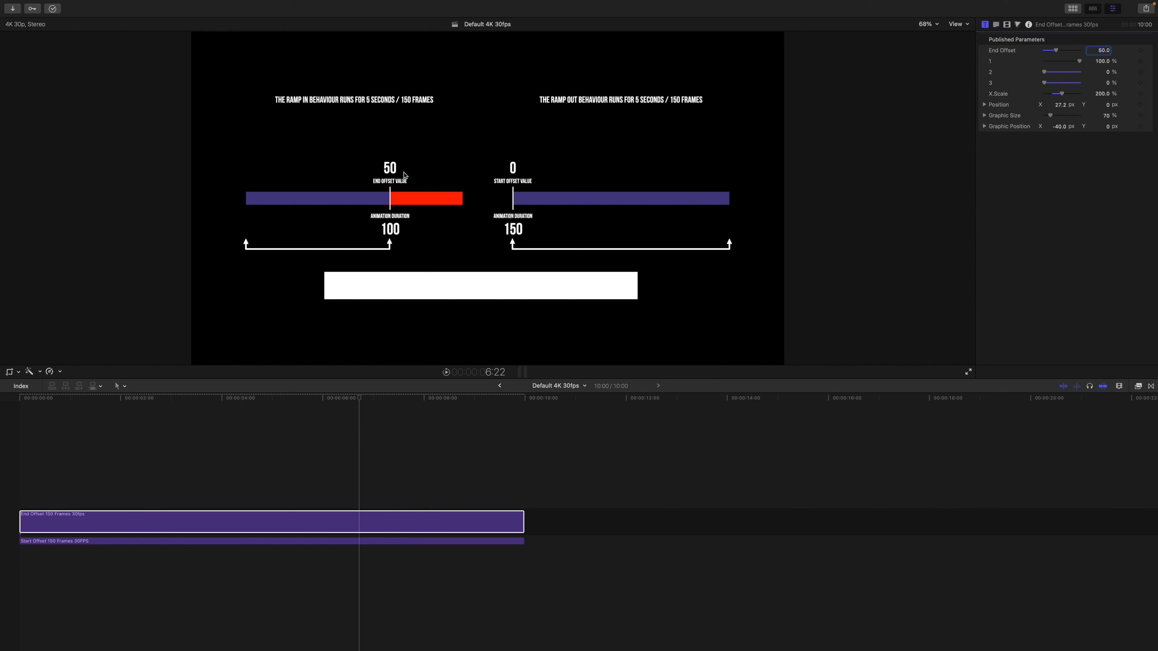
- Set the End Offset title's End Offset to 90
click(1104, 51)
text(90)
key(Return)
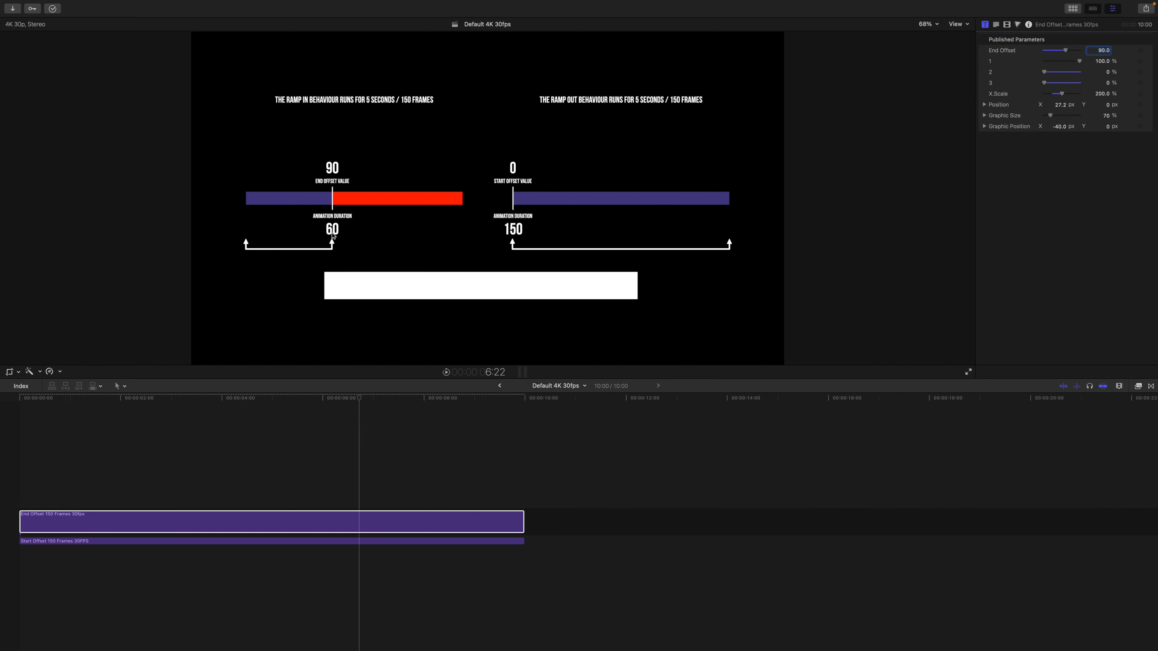
- Play the demo from the first frame and park the playhead at 2:00 to examine the shortened animation
drag(360, 398, 232, 389)
key(Home)
key(space)
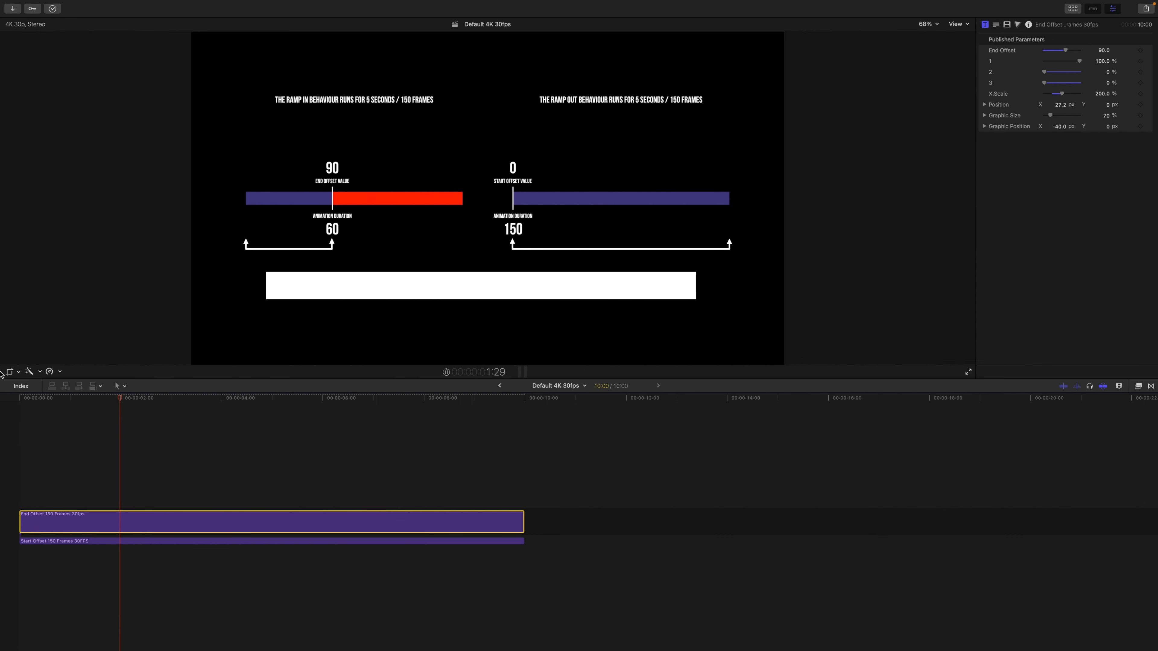
mouse_move(143, 398)
mouse_down()
mouse_move(111, 398)
mouse_move(121, 395)
mouse_up()
- Select the Start Offset 150 Frames title and set its Start Offset to 90
click(121, 541)
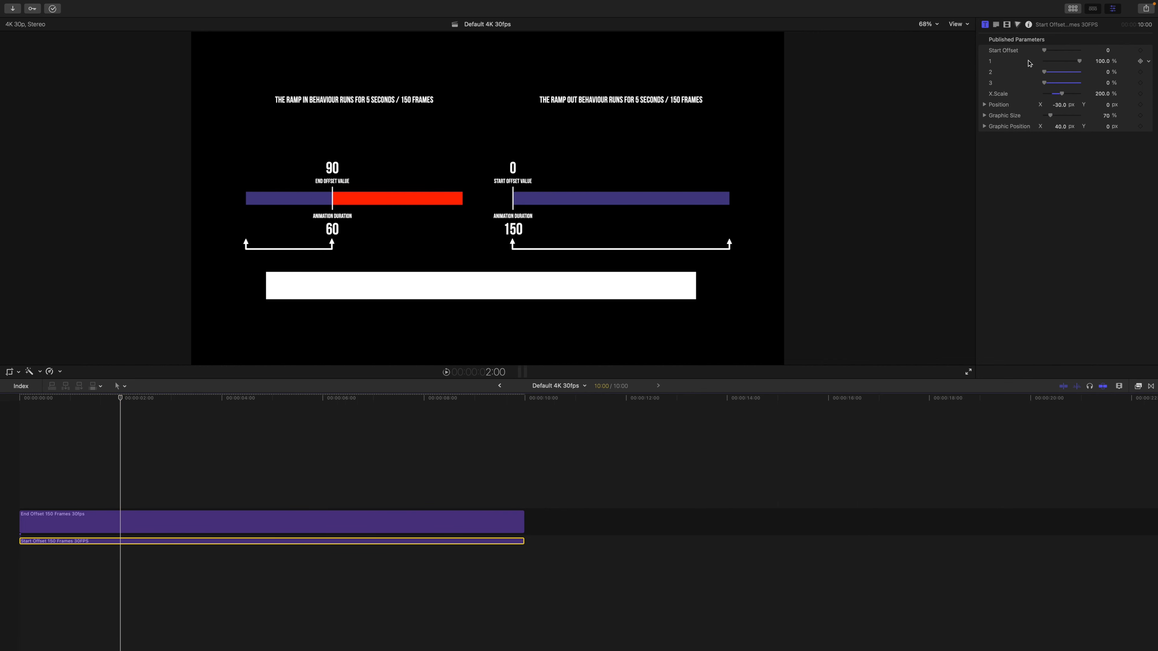
drag(1044, 50, 1051, 54)
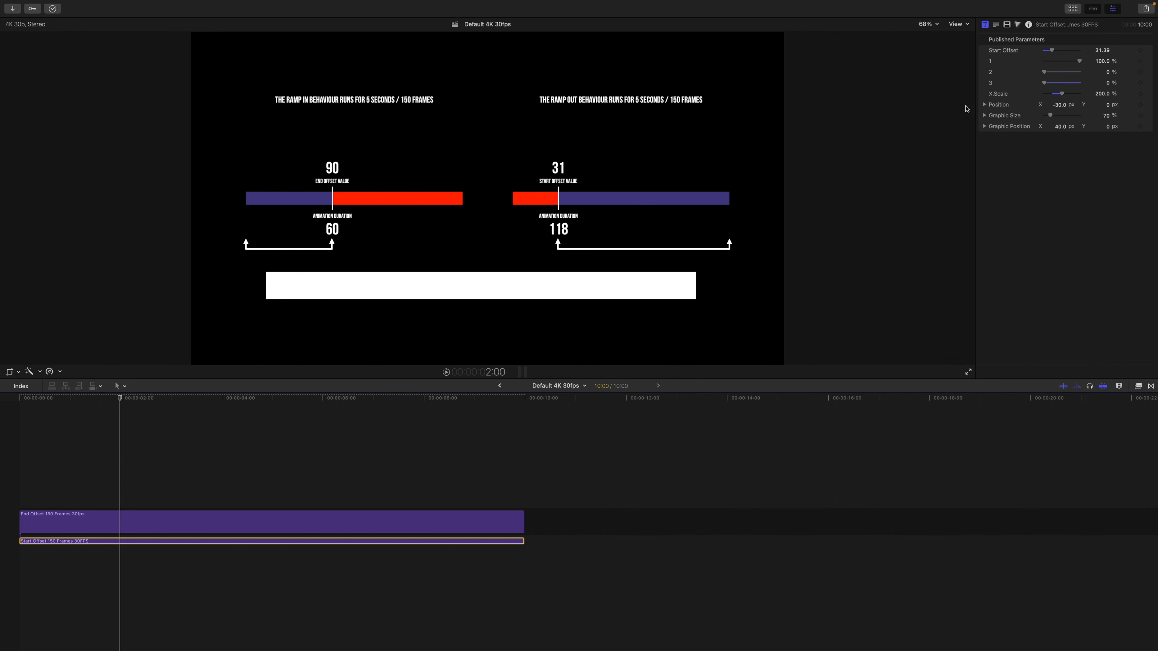
drag(1051, 50, 1064, 53)
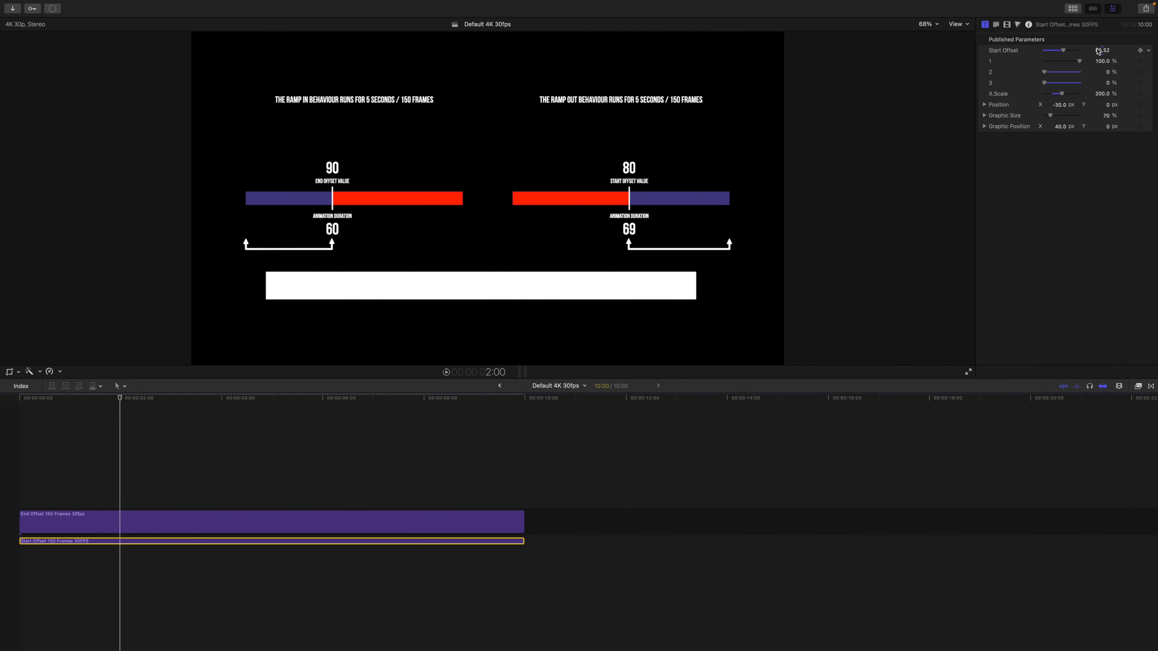
click(1098, 50)
text(90)
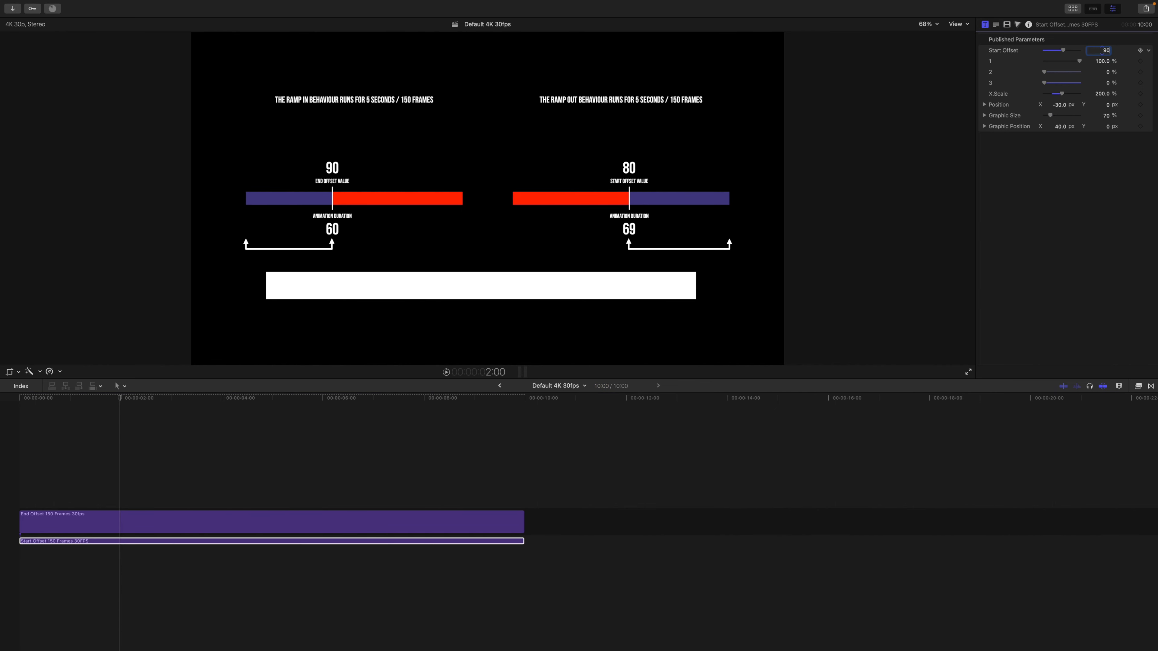
key(Return)
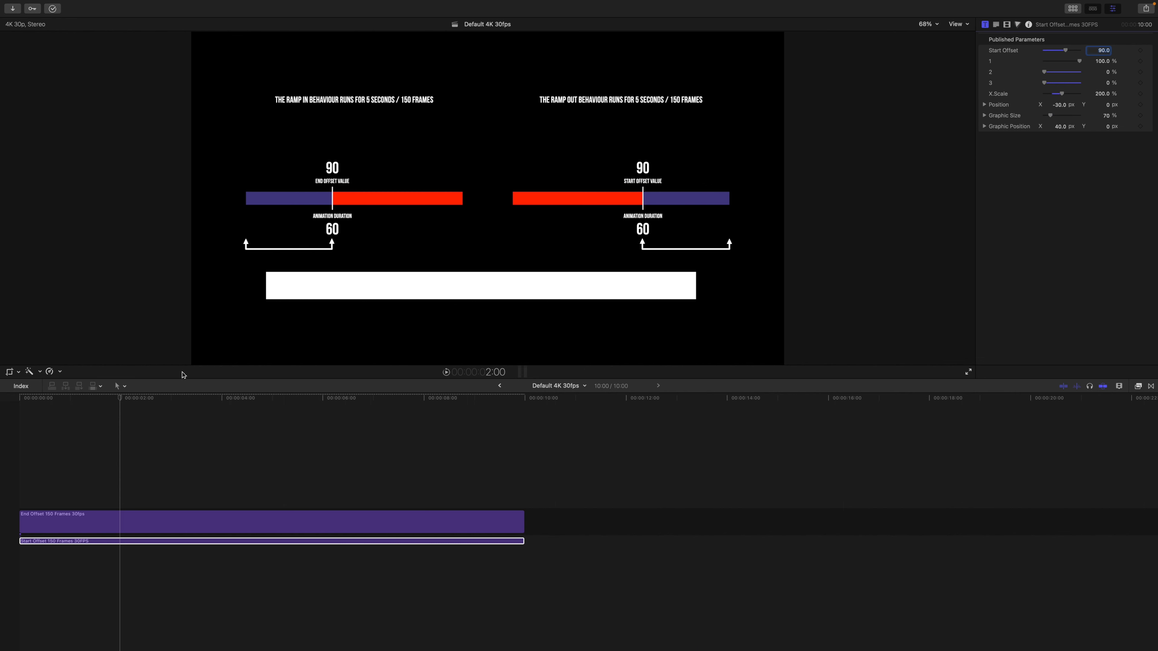
- Scrub the timeline to about 8:03 to examine where the shortened out animation begins
drag(125, 399, 431, 420)
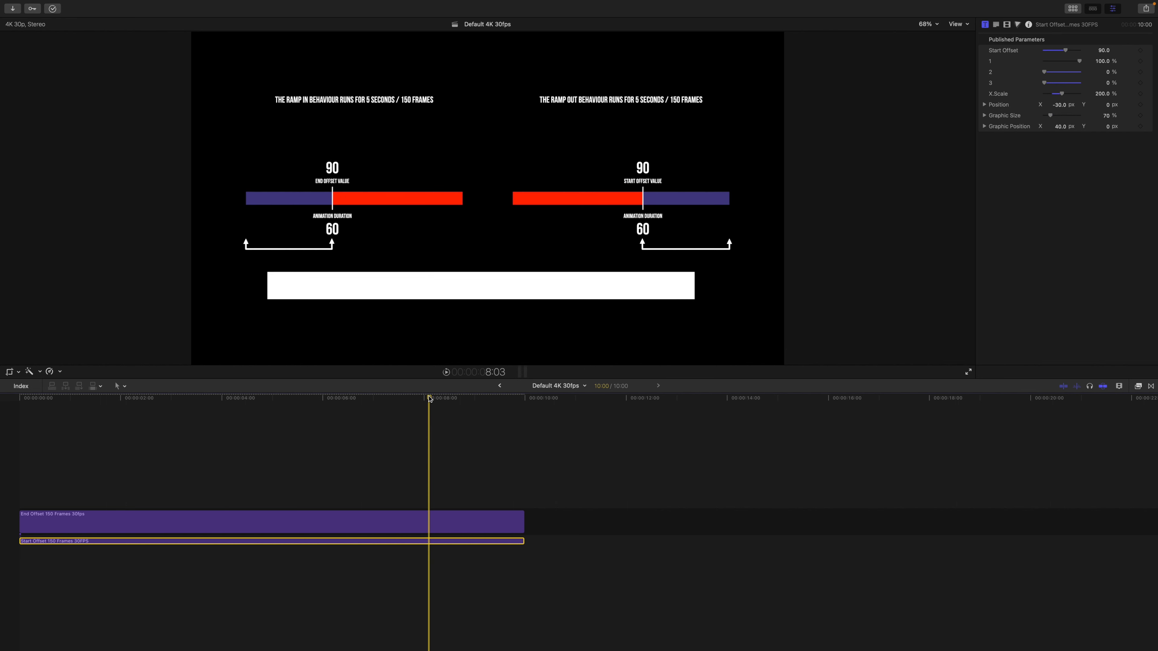
drag(429, 398, 434, 399)
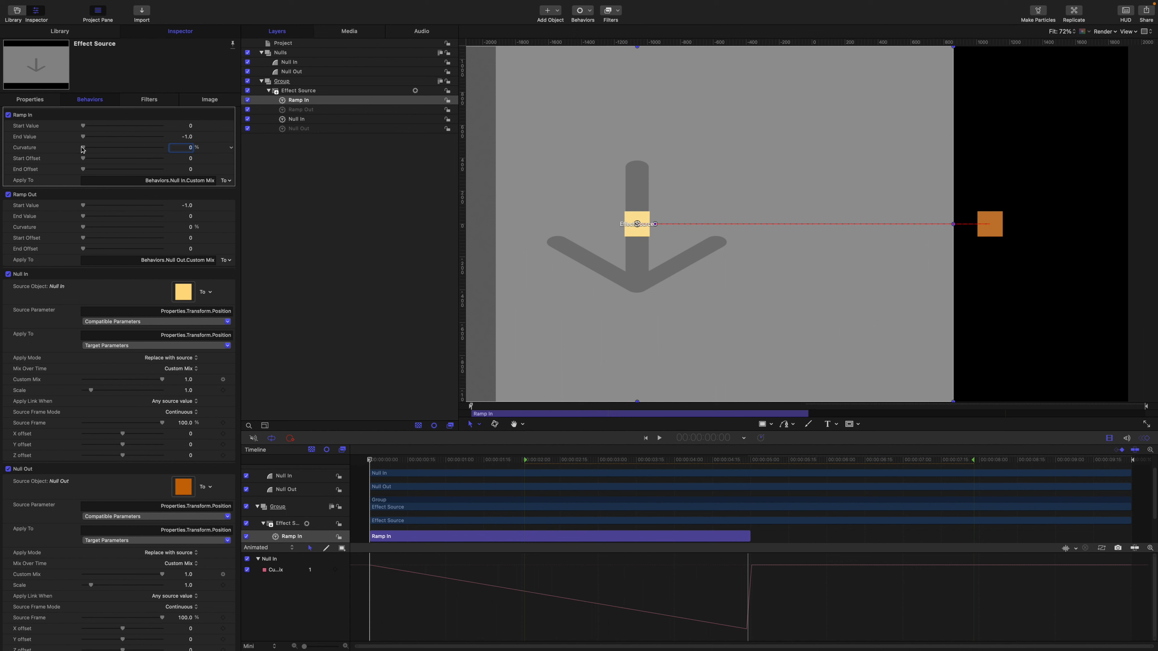
- Set the Curvature of both the Ramp In and Ramp Out behaviors to 100%
drag(82, 148, 163, 148)
drag(82, 227, 251, 240)
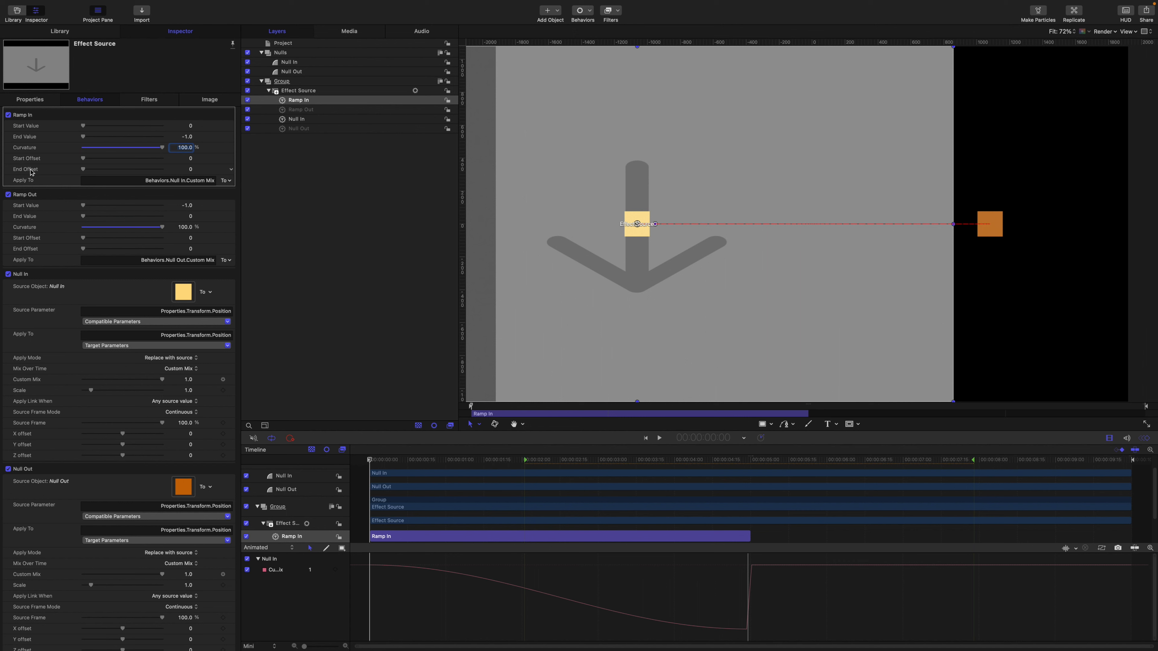
- Add Ramp In's End Offset to a new slider in a new rig
click(232, 169)
mouse_move(258, 281)
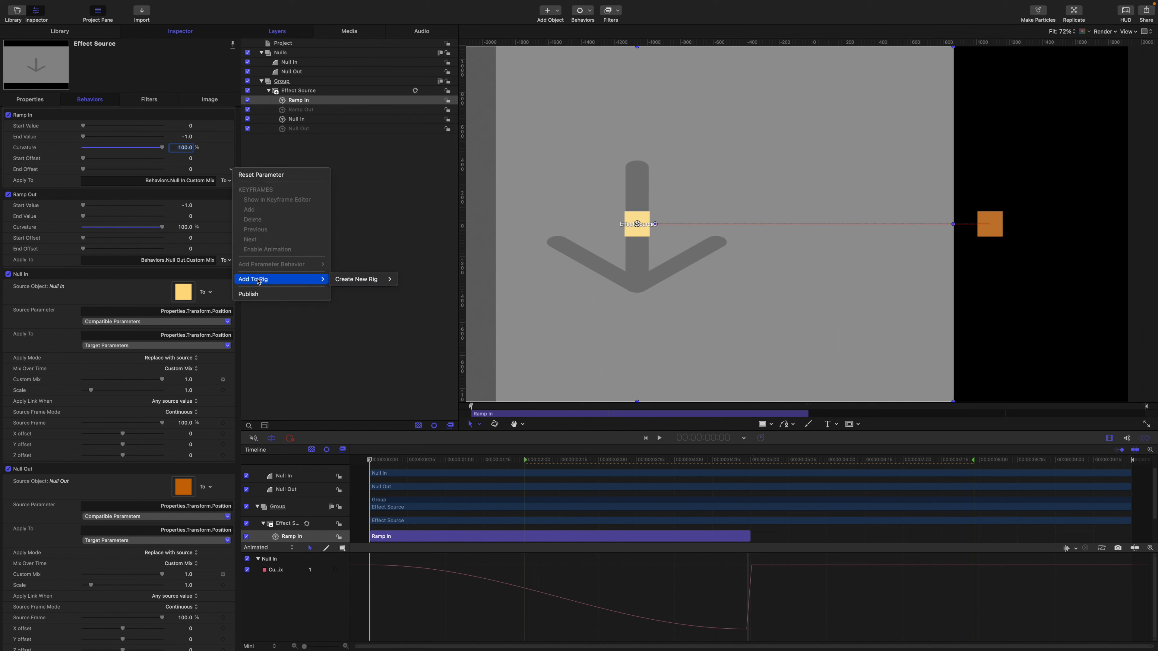
mouse_move(363, 286)
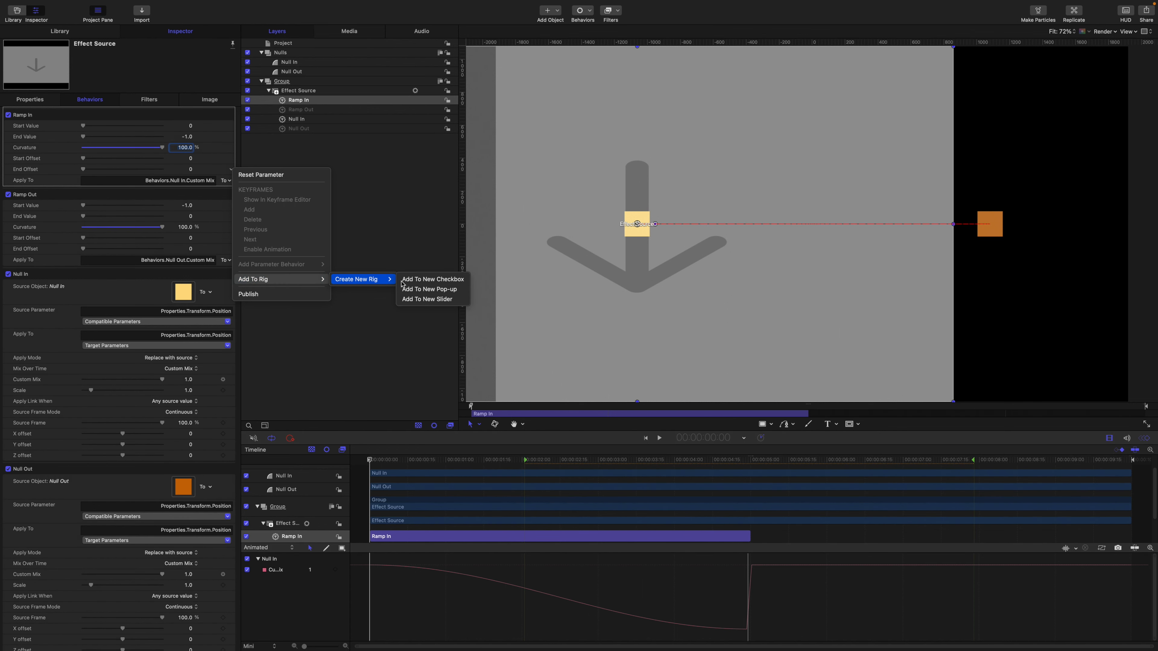
click(435, 299)
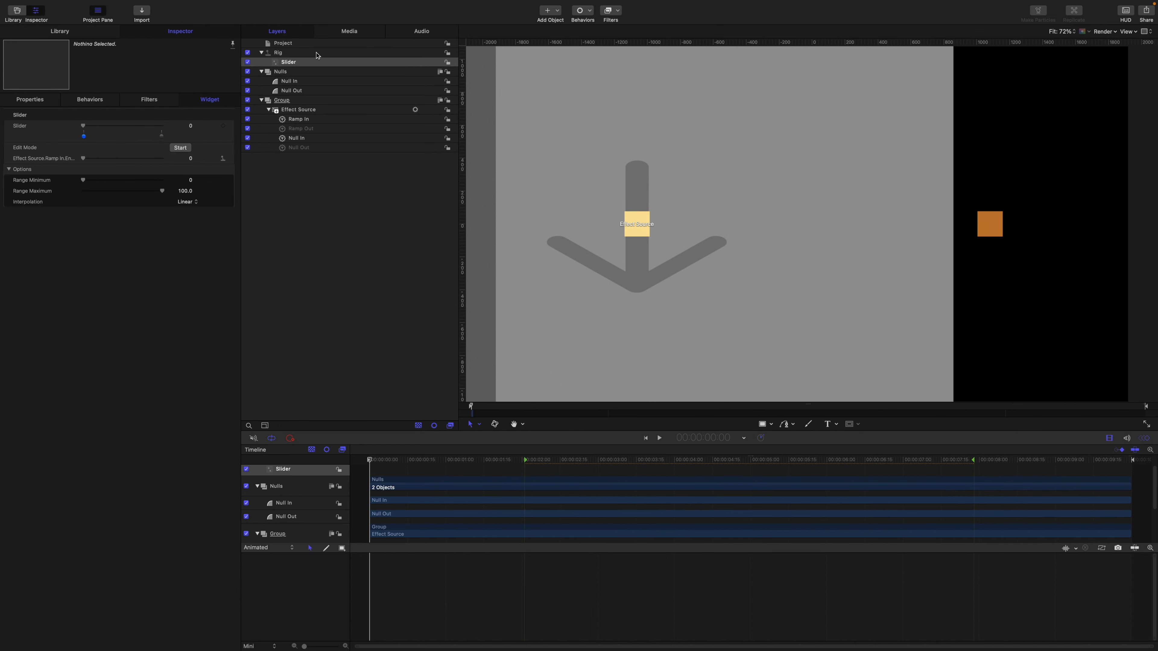
- Rename the new rig as Duration and its slider as Duration In
double_click(292, 53)
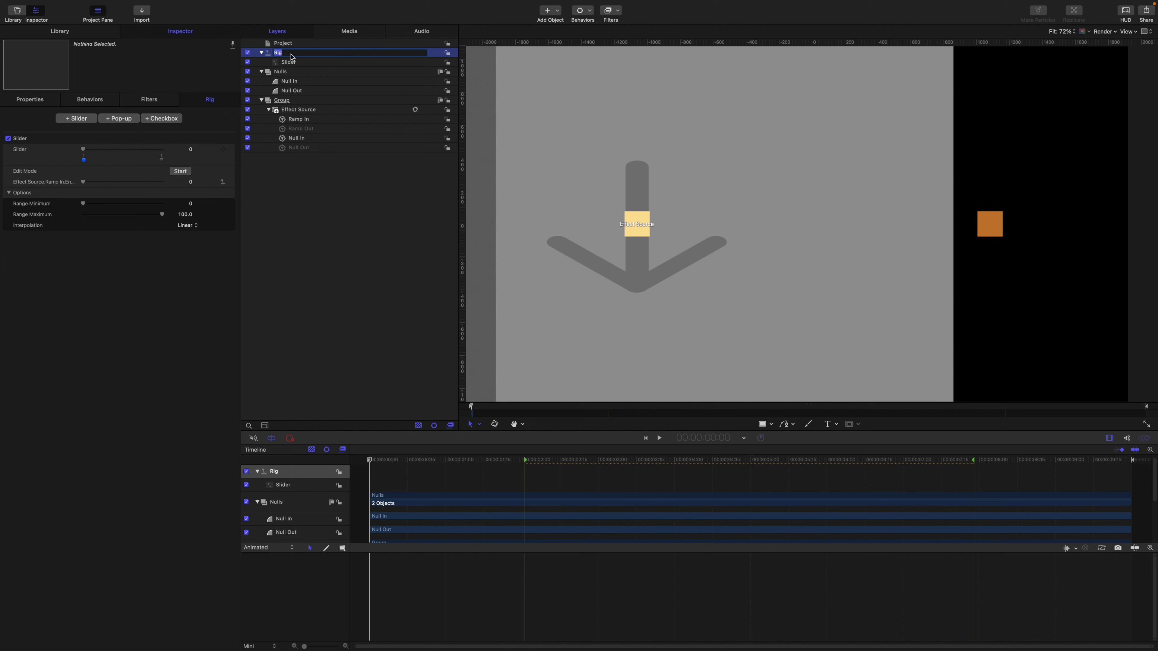
text(Duration)
key(Return)
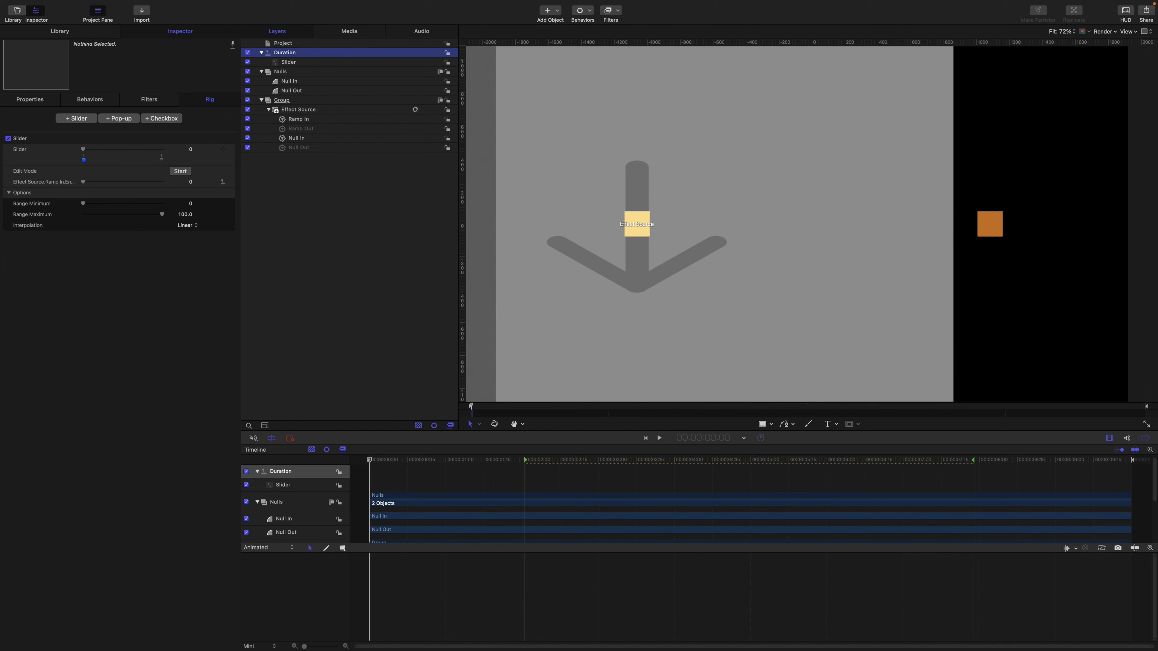
double_click(296, 63)
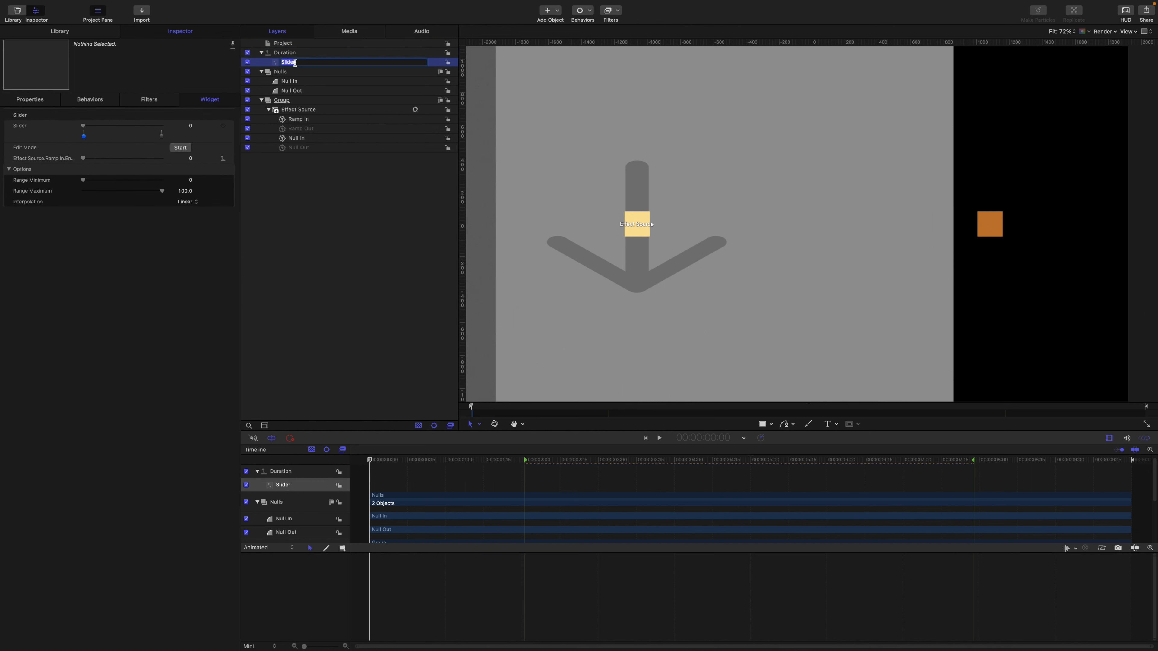
text(Durat)
text(ion In)
key(Return)
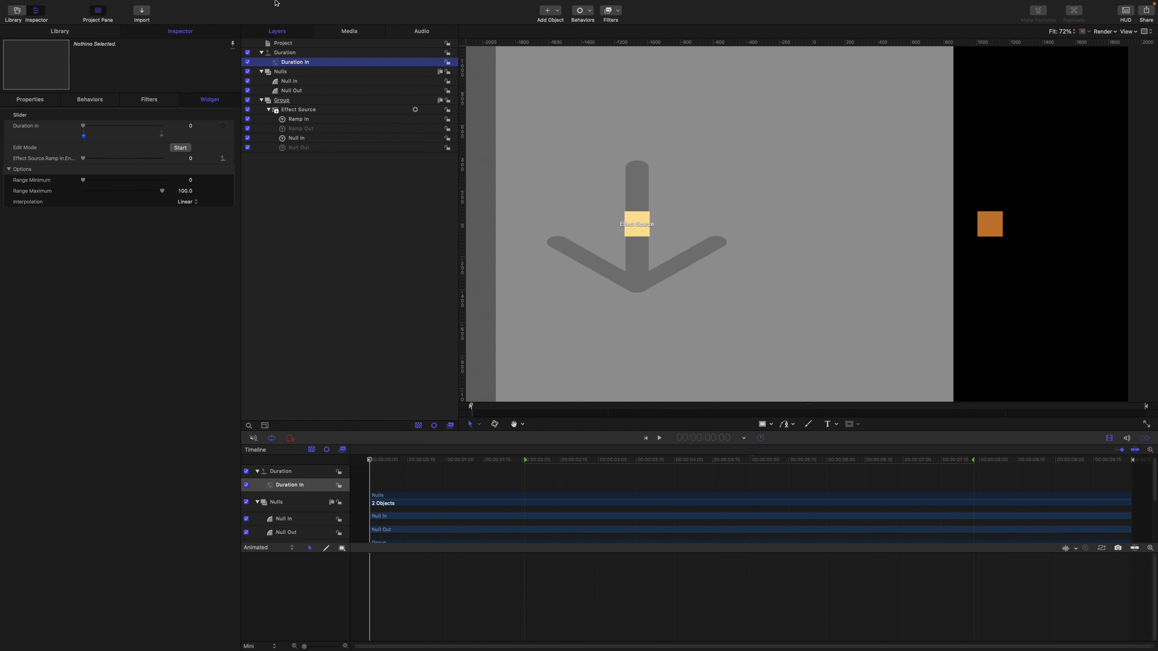
- Set Ramp In's End Offset to 150 for the Duration In slider's 0 snapshot
click(190, 126)
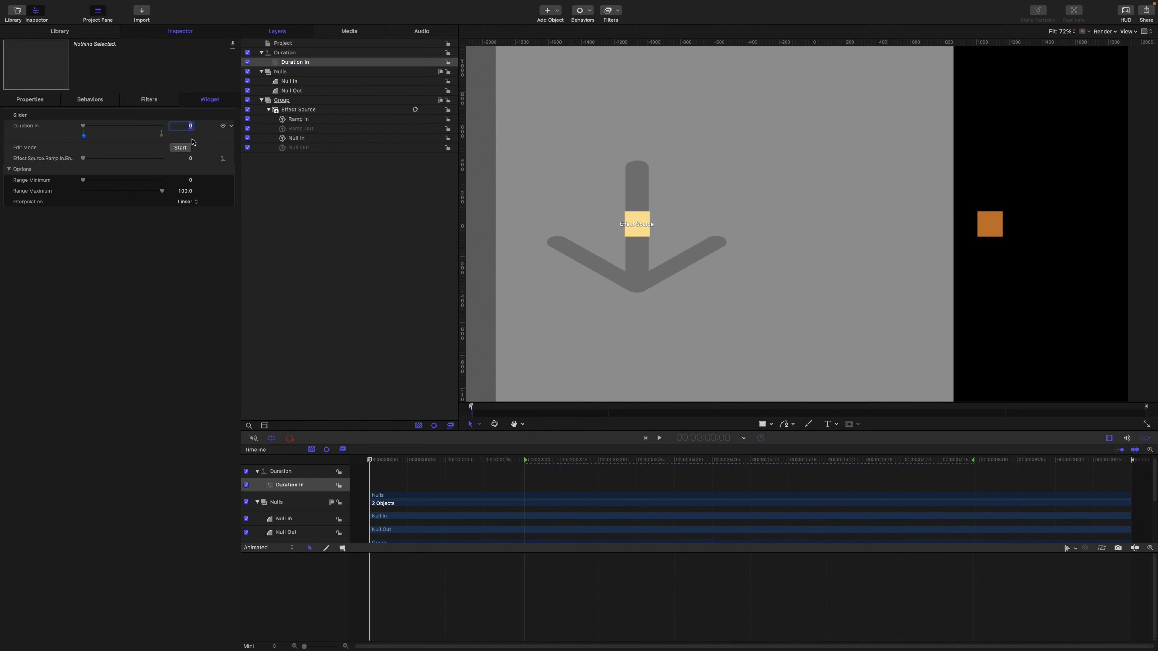
click(191, 158)
text(150)
key(Return)
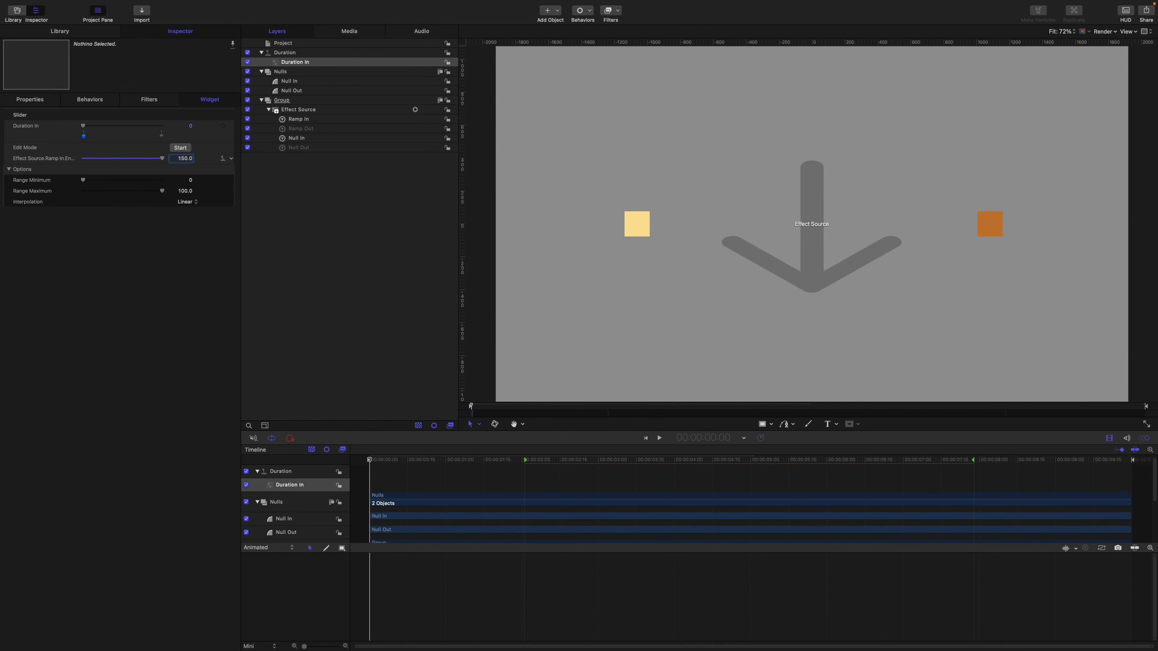
- Set Ramp In's End Offset to 90 at the Duration In slider's maximum snapshot and change the Range Maximum to 2
drag(83, 126, 180, 133)
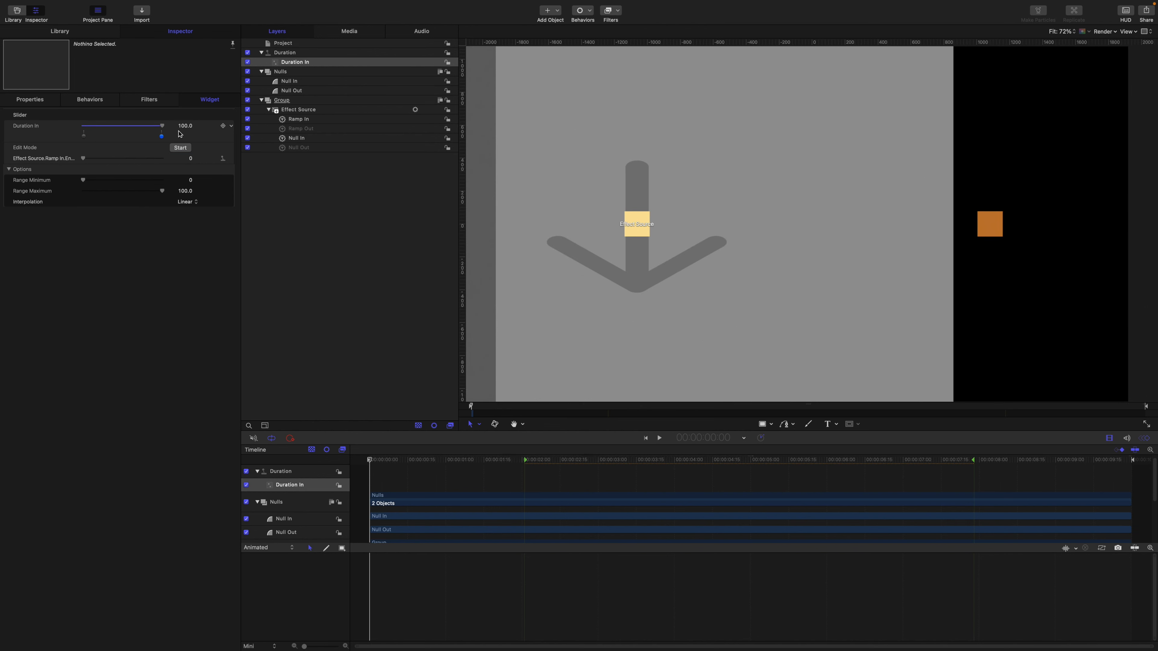
click(191, 159)
text(90)
key(Return)
click(189, 191)
key(BackSpace)
text(2)
key(Return)
- Play the in animation and park the playhead at 2:00 with Ramp In selected to examine its Custom Mix curve
key(space)
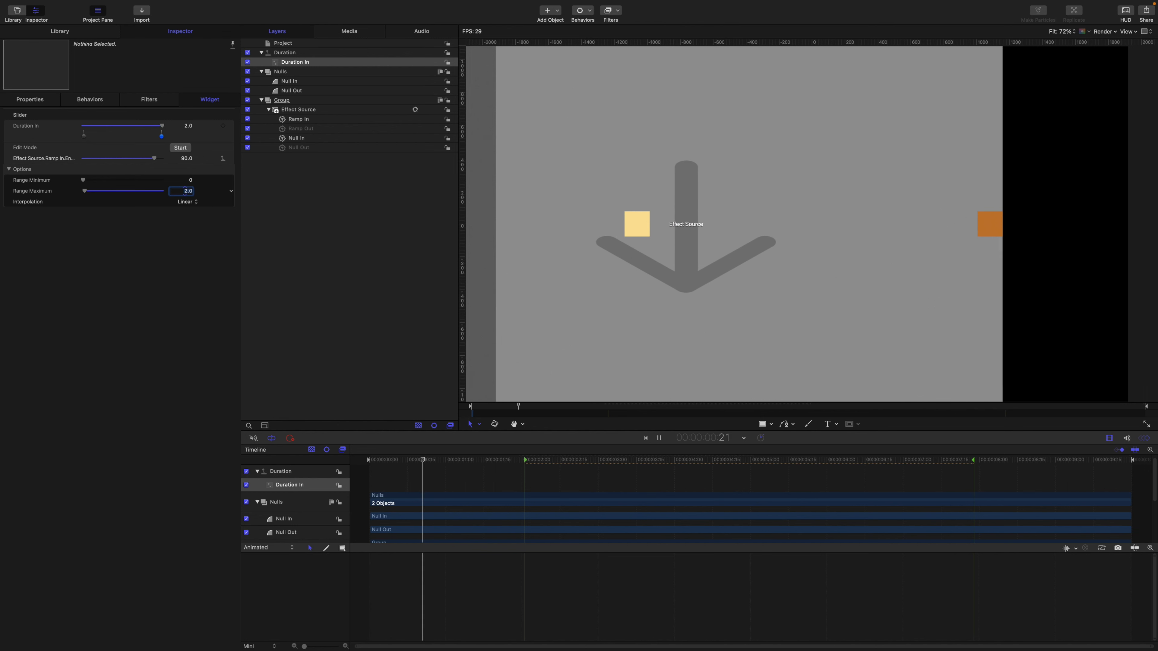
key(space)
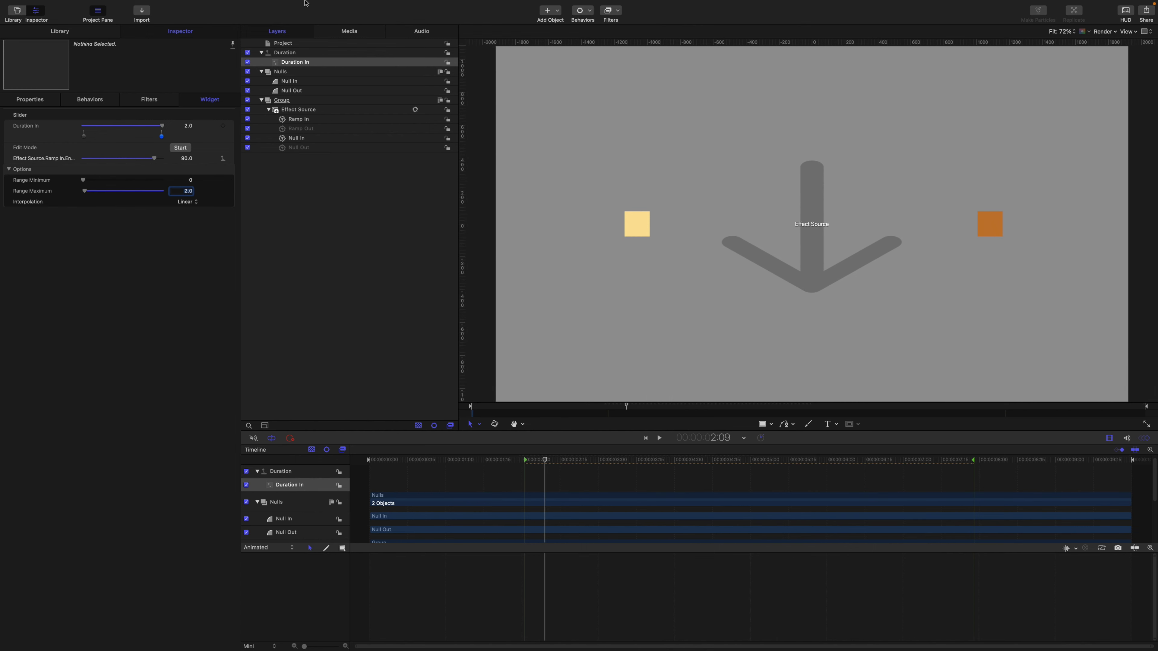
click(322, 122)
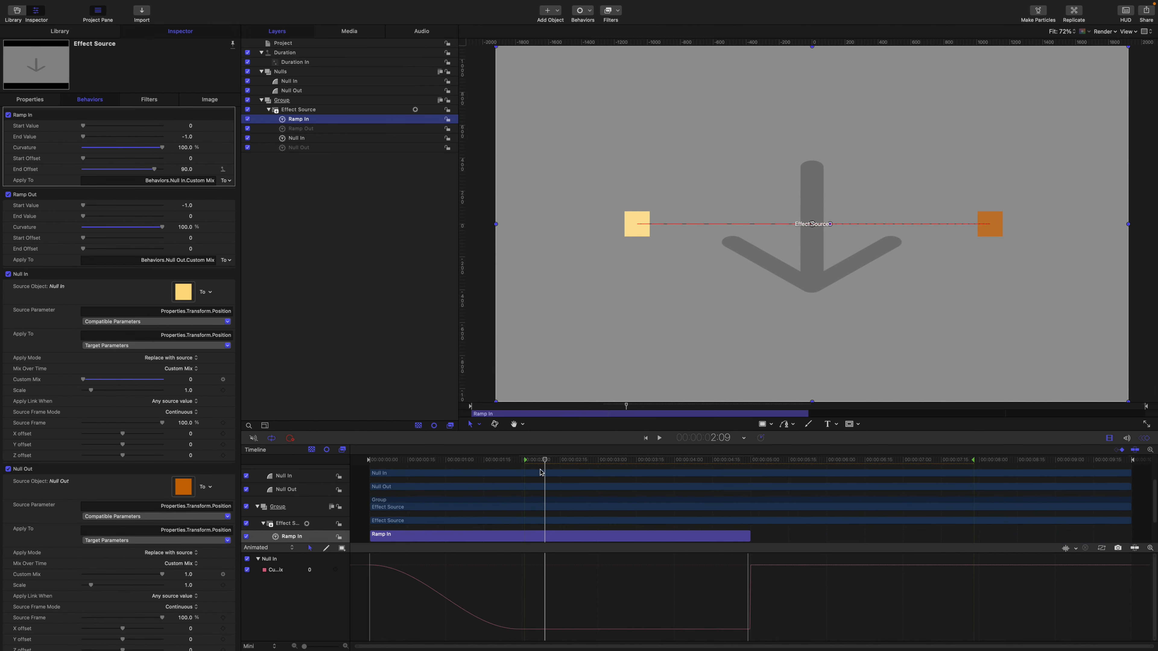
key(Home)
drag(363, 451, 523, 467)
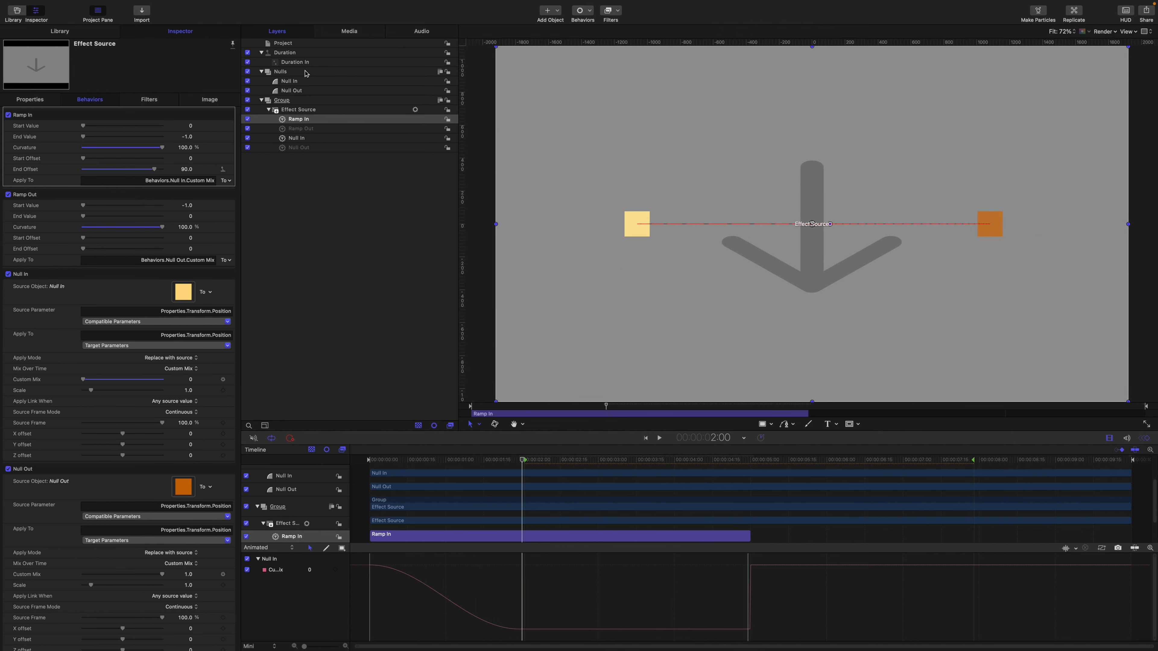
- Set the Duration In slider to 0 and play from the first frame to check the in animation
click(299, 62)
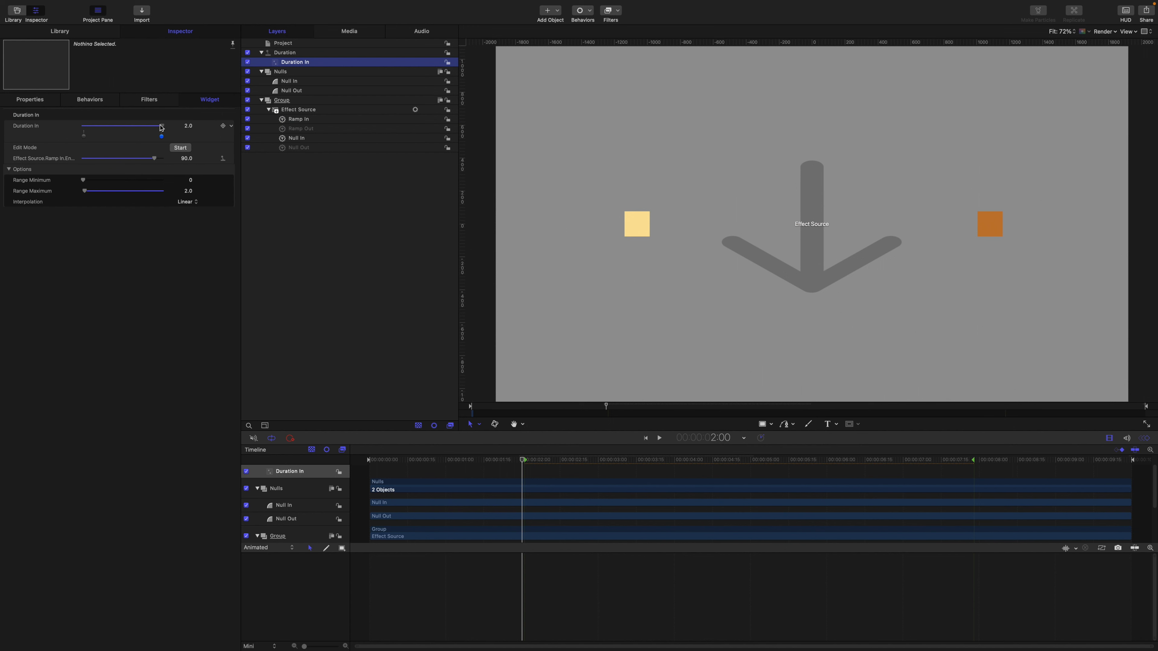
drag(161, 128, 83, 127)
drag(521, 461, 367, 461)
key(space)
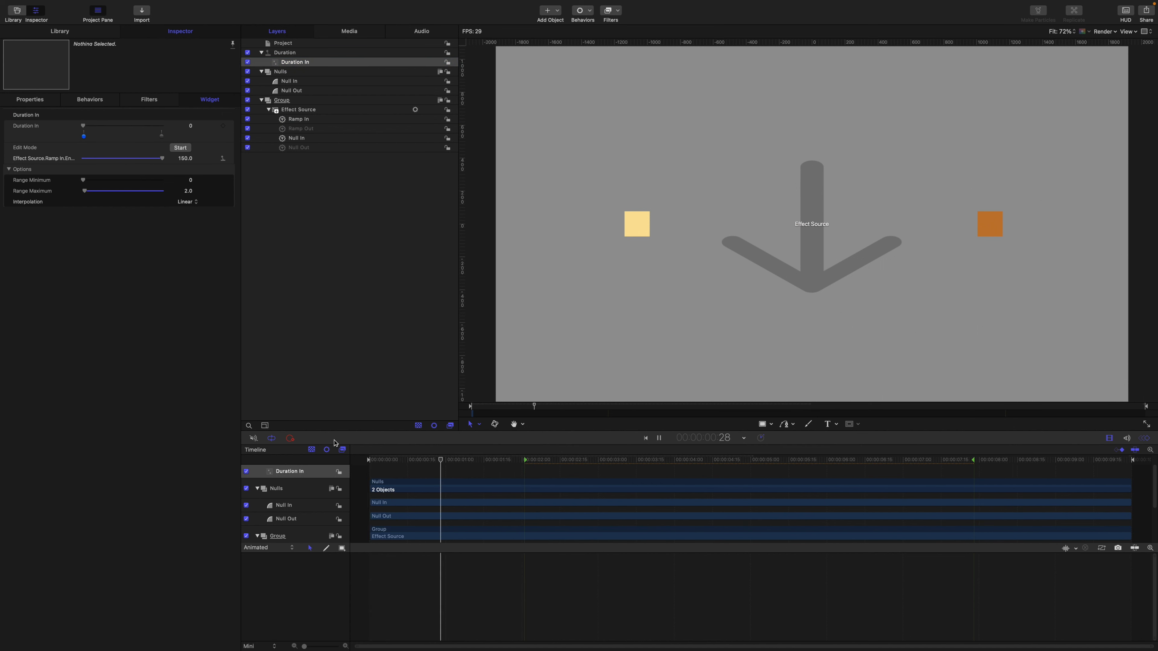
key(space)
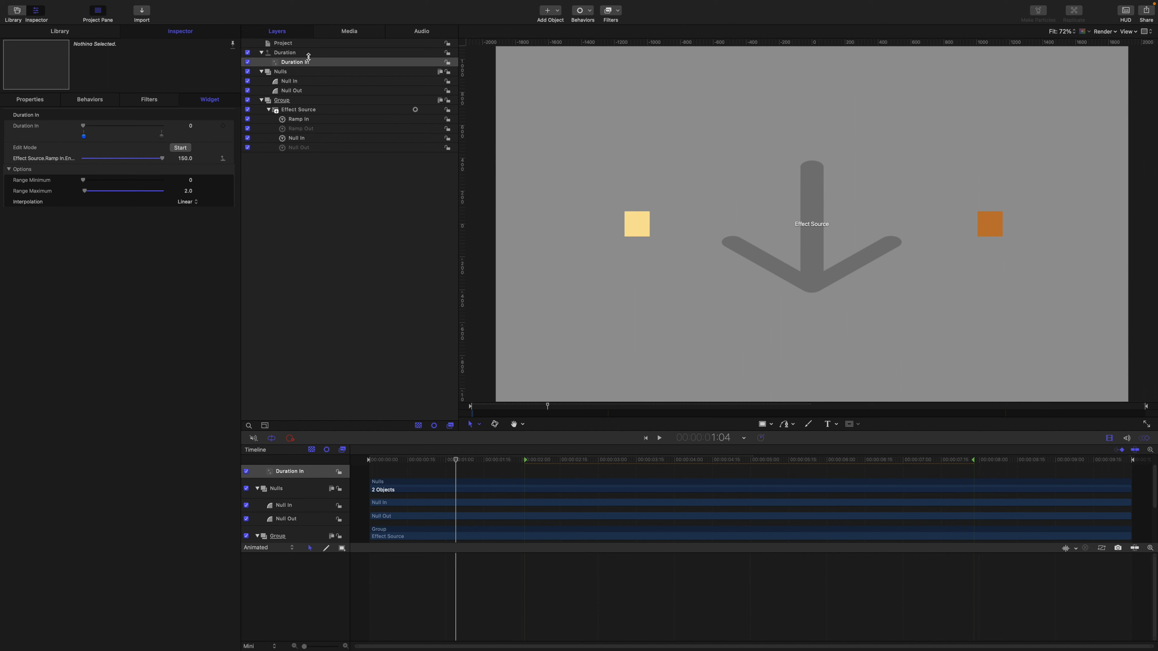
- Add a second slider to the Duration rig, name it Duration Out and place it below Duration In
click(292, 53)
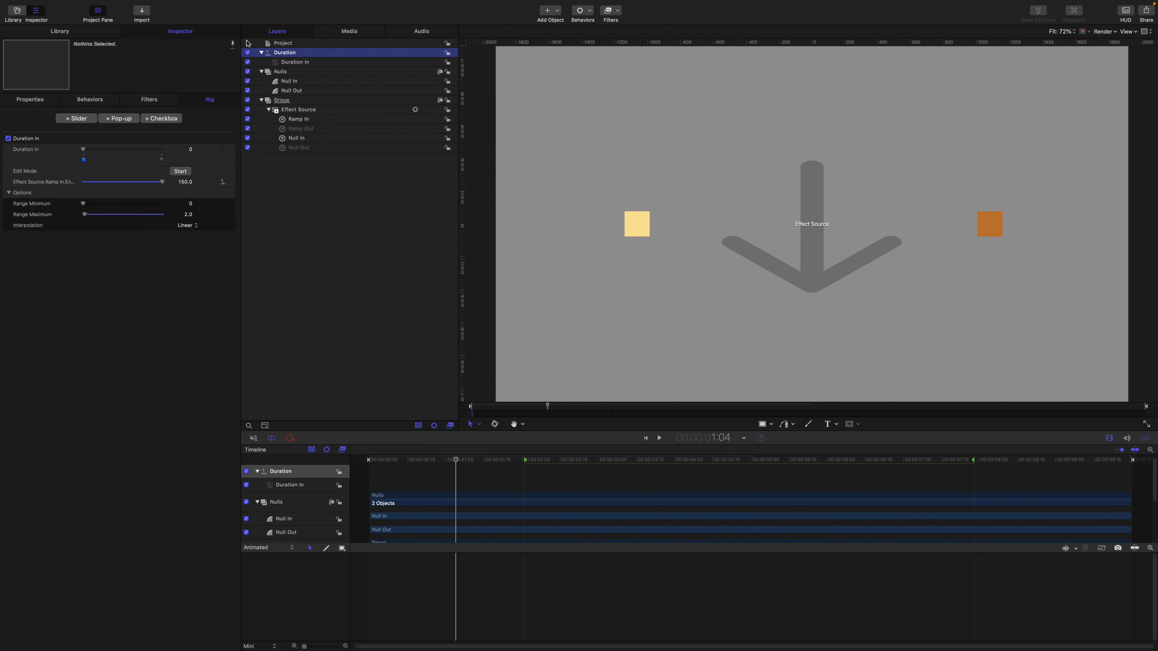
click(78, 118)
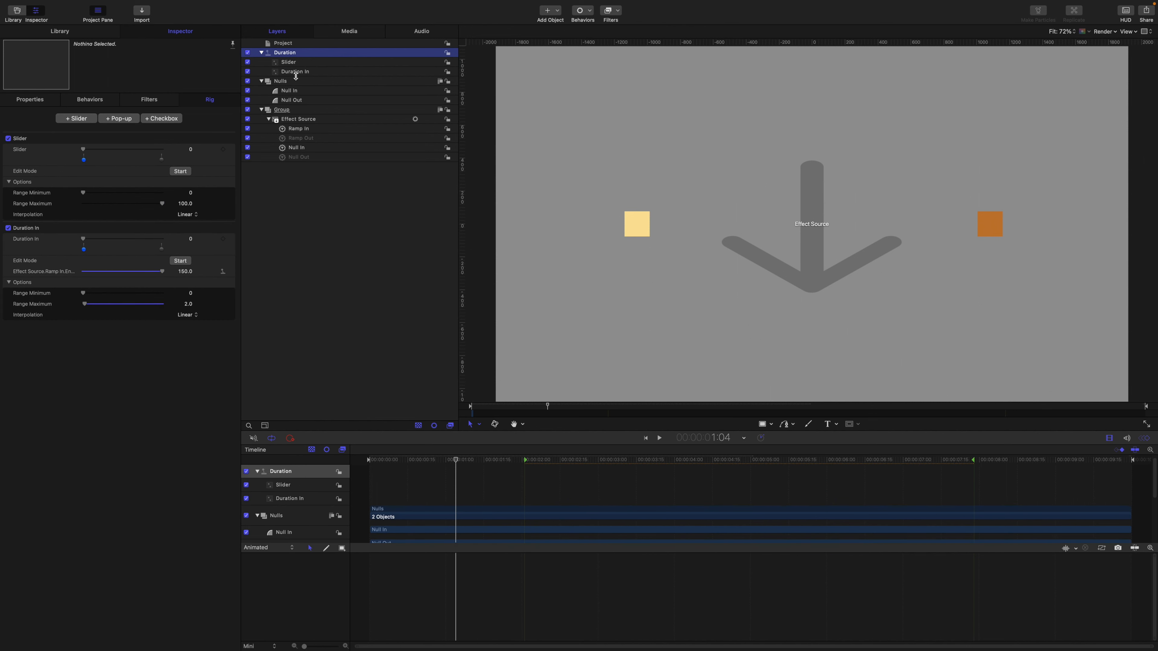
double_click(295, 63)
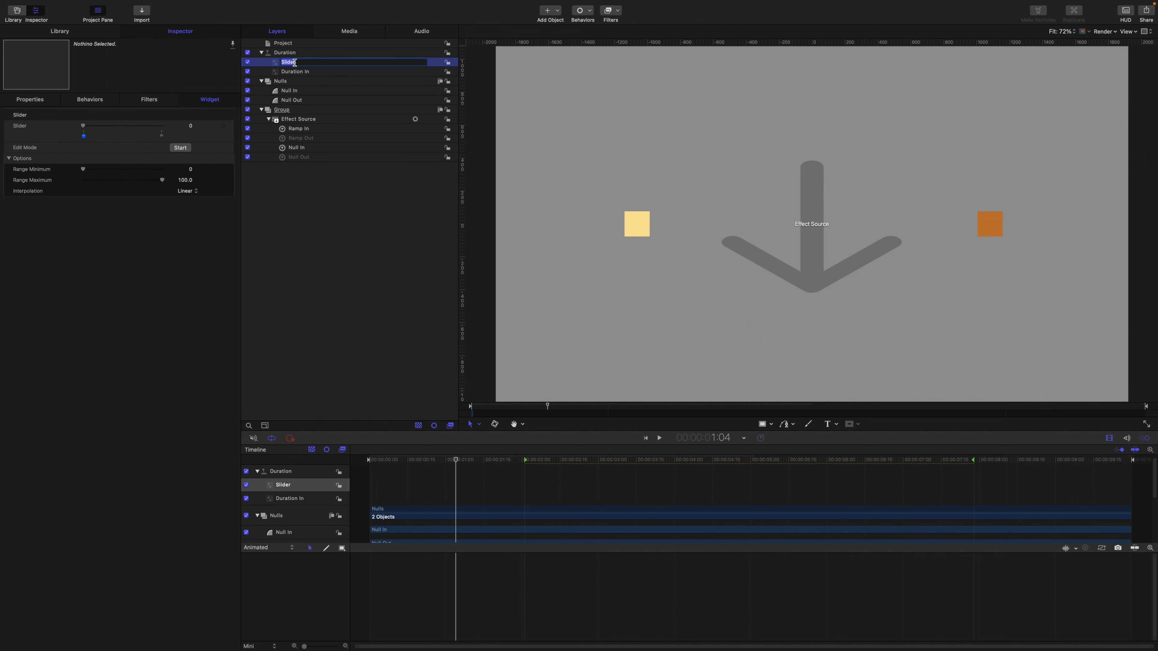
text(Duration Out)
key(Return)
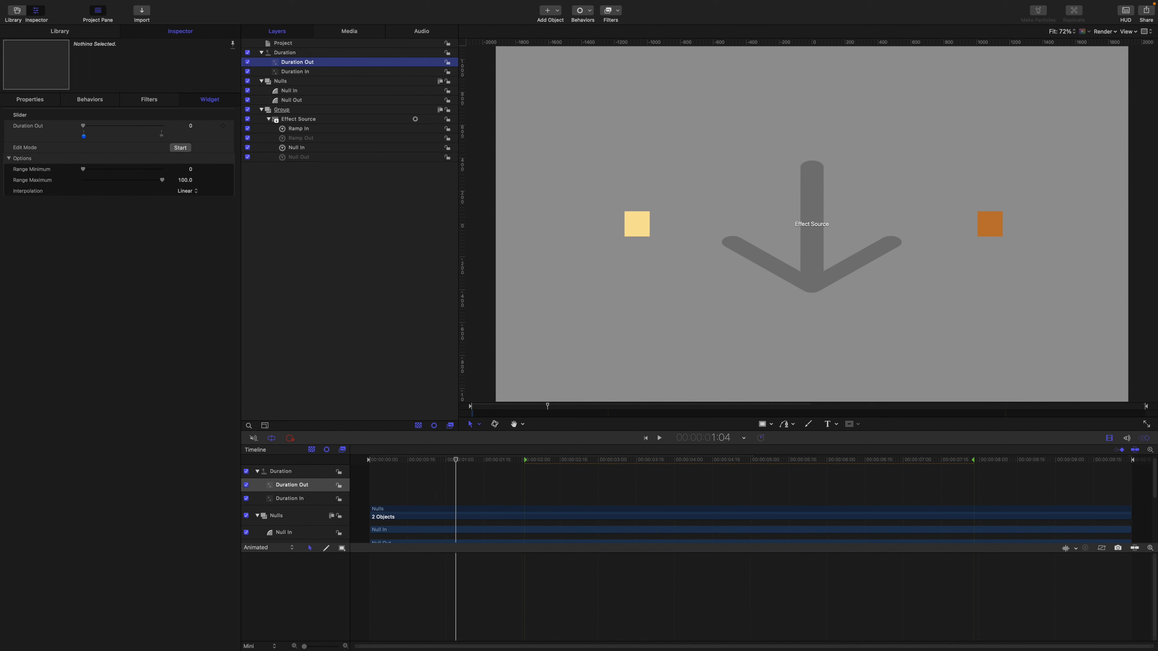
key(super+[)
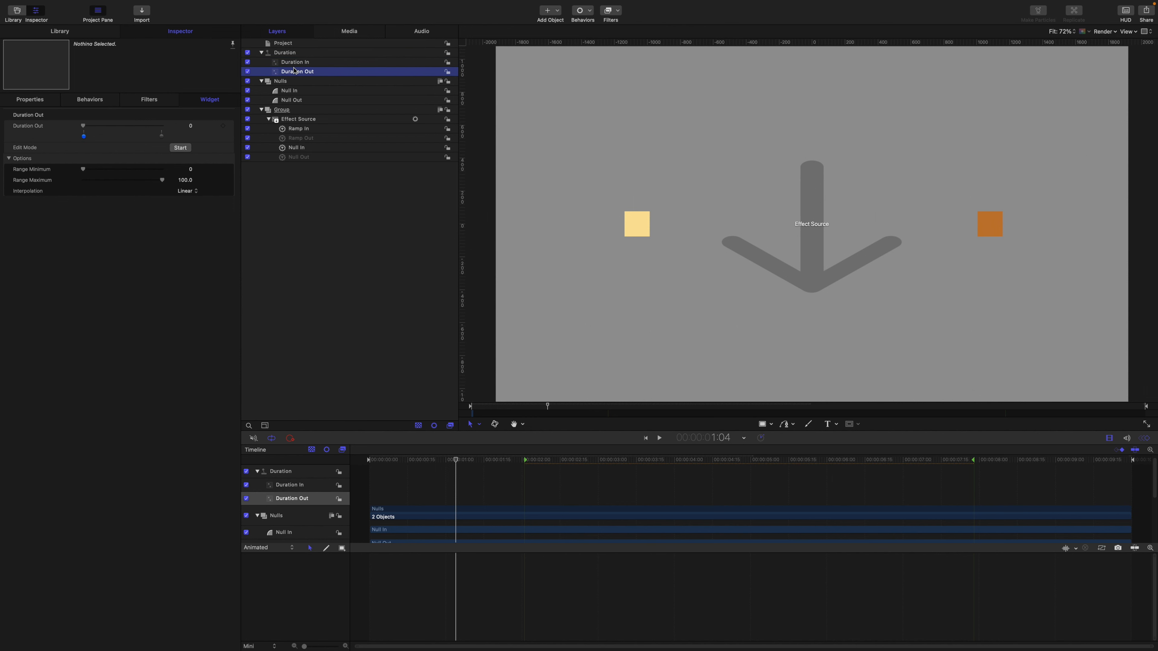
- Add Ramp Out's Start Offset to the Duration Out slider widget
click(298, 140)
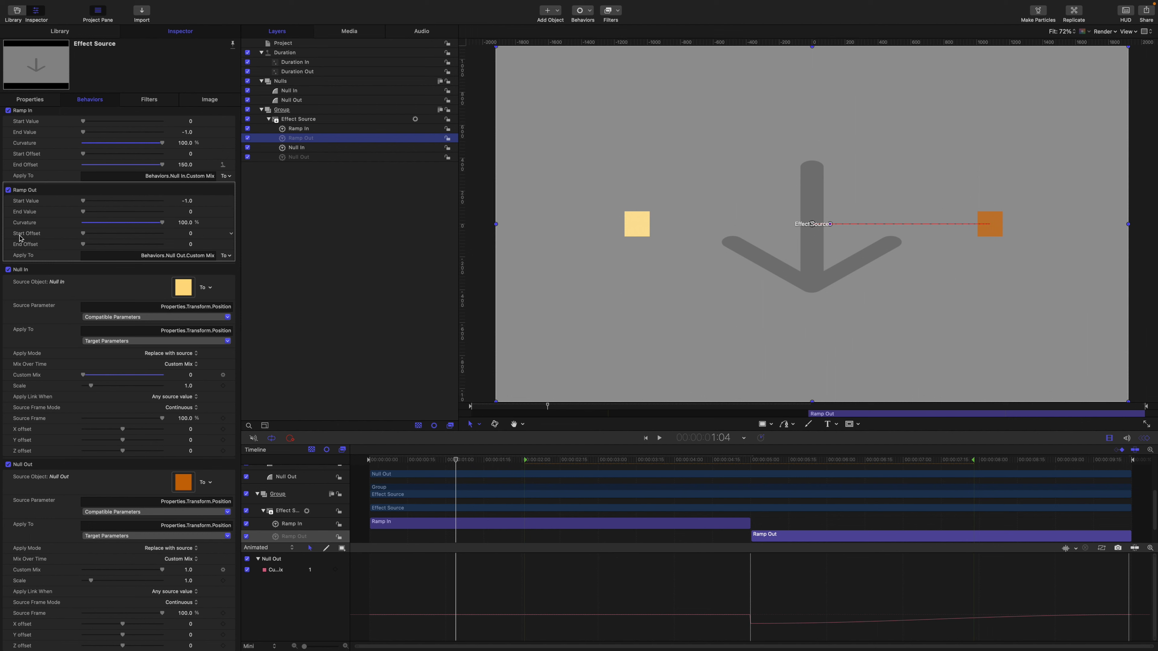
drag(20, 237, 296, 75)
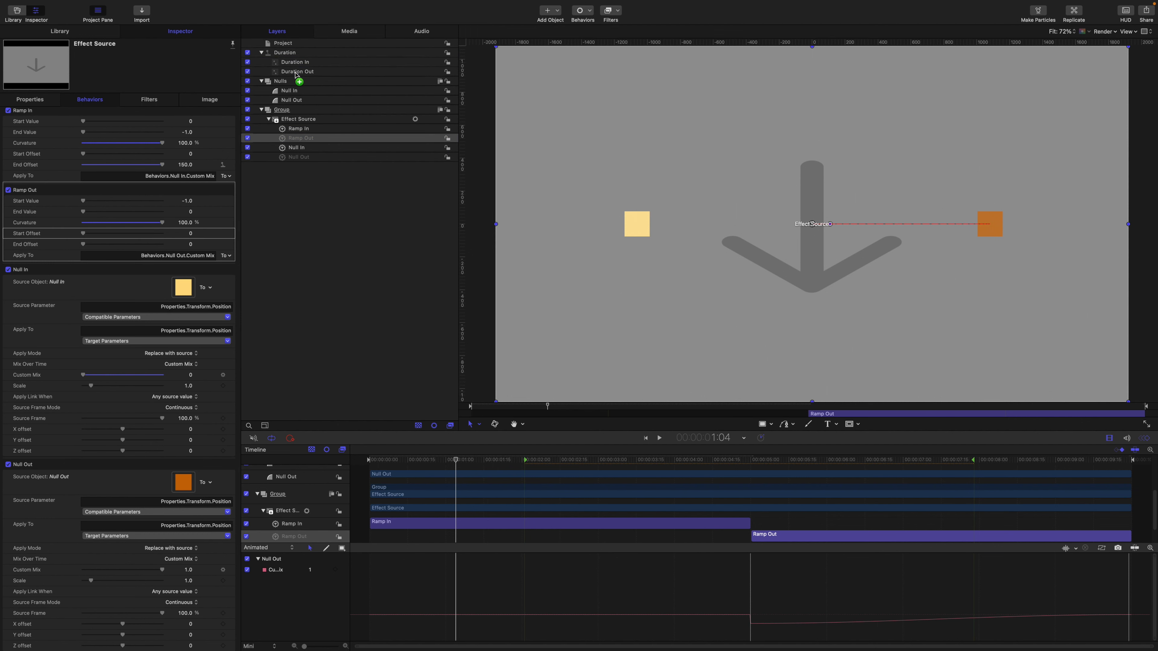
click(297, 75)
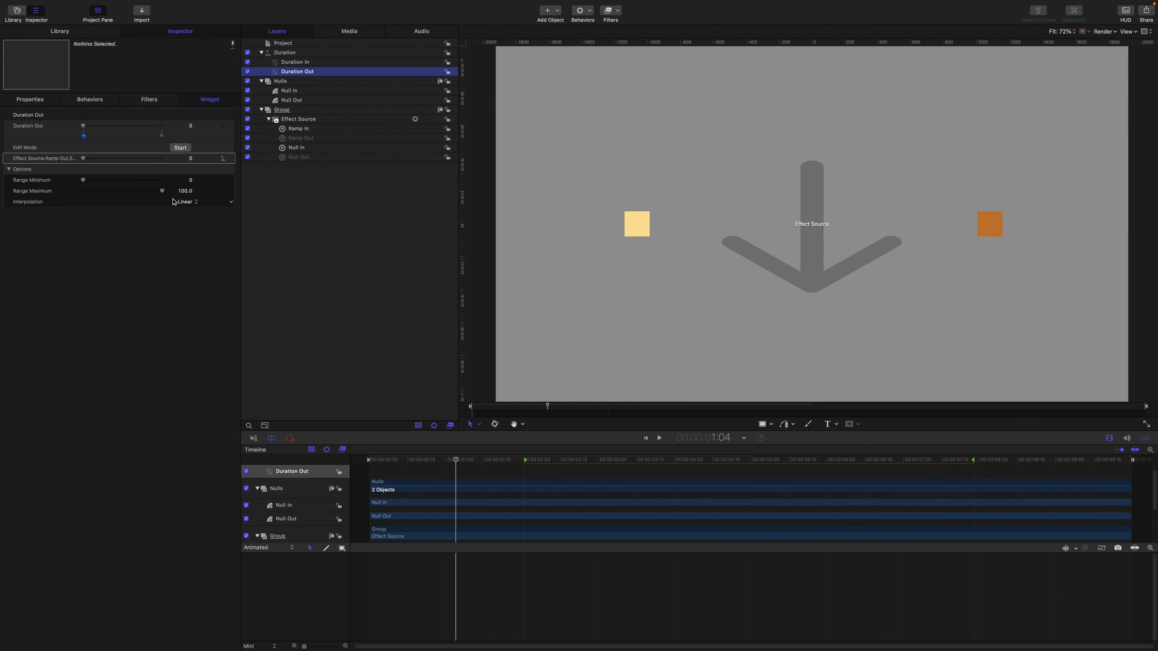
- Set Duration Out's Range Maximum to 2 and Ramp Out's Start Offset to 150 for the slider's 0 snapshot
click(186, 191)
text(2)
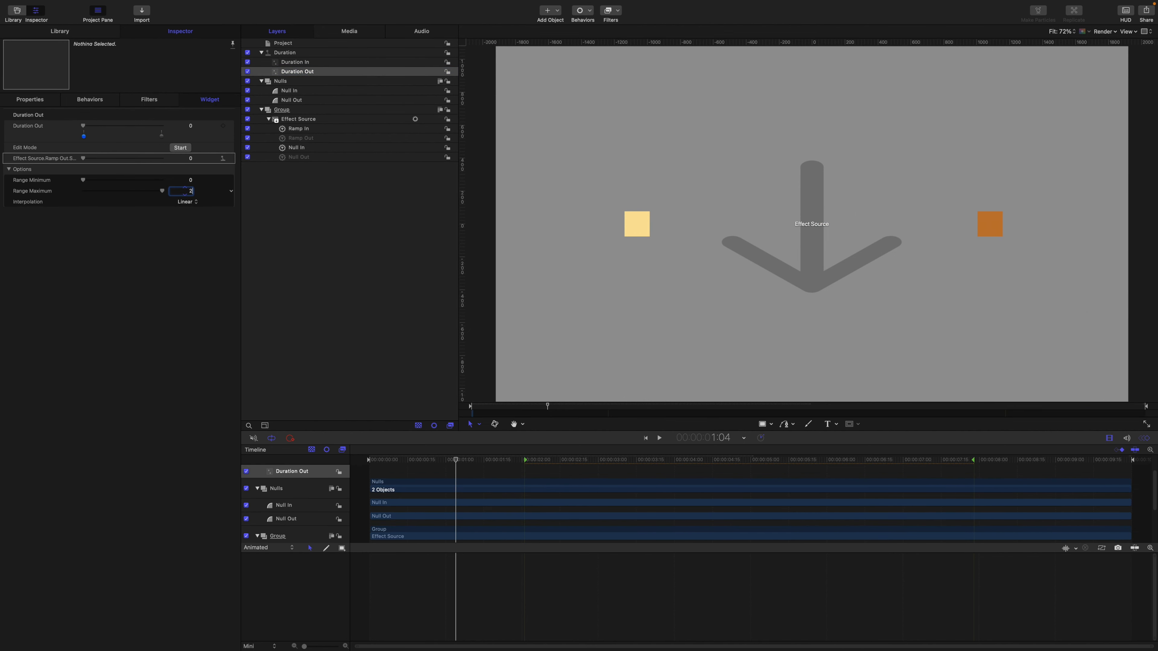
key(Return)
click(189, 158)
text(150)
key(Return)
- Set the Duration Out slider to 2 and Ramp Out's Start Offset to 90 at that snapshot
click(191, 125)
text(2)
key(Return)
click(190, 159)
text(90)
key(Return)
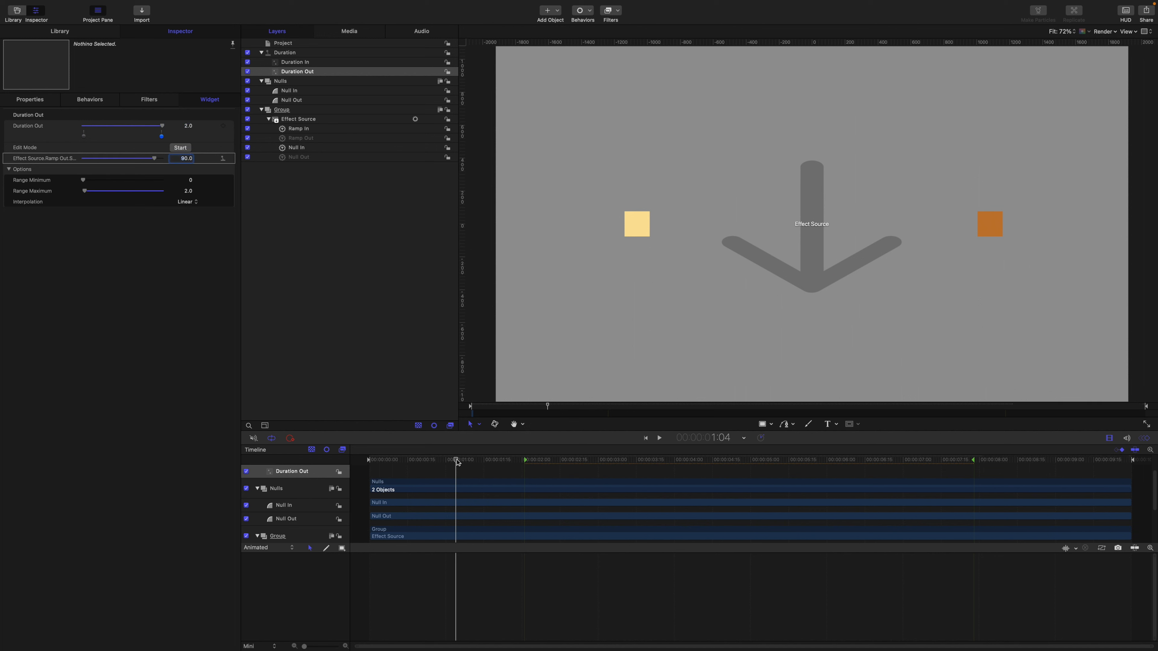
- Set Duration Out to 0 and scrub between 7:29 and 9:29 to check the out animation
drag(457, 462, 976, 461)
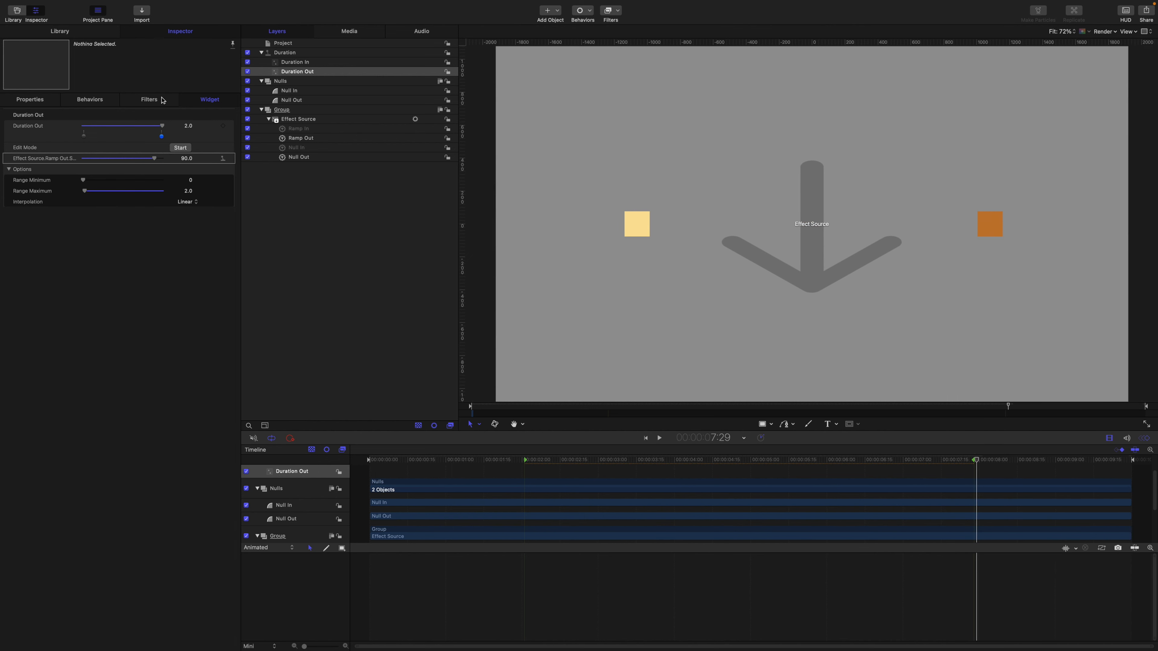
drag(162, 125, 34, 124)
drag(977, 461, 1129, 461)
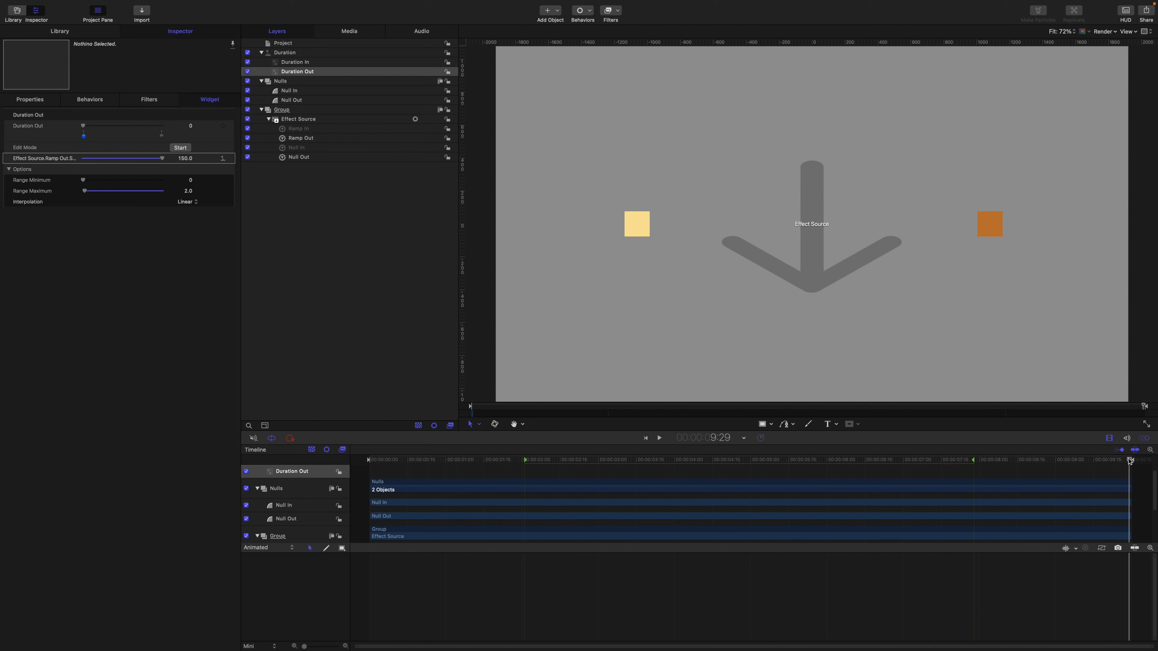
drag(1131, 461, 976, 457)
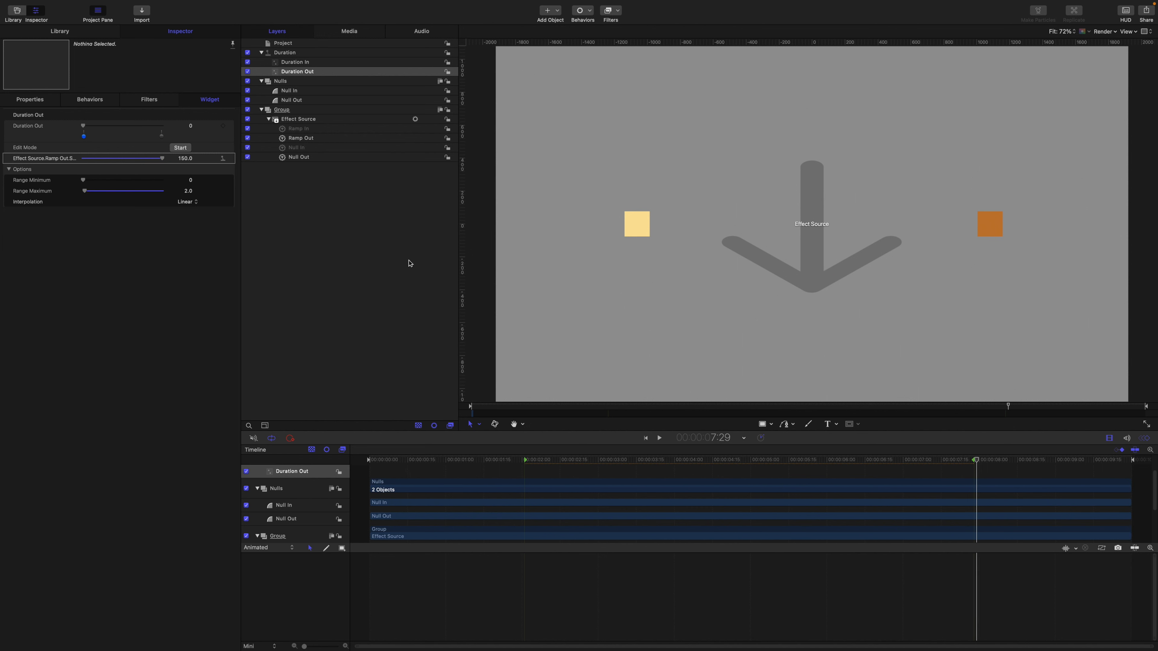
- Set the Duration Out slider to 2 with the playhead at 7:29
click(191, 128)
text(2)
key(Return)
- Publish the Duration In and Duration Out slider parameters
click(286, 63)
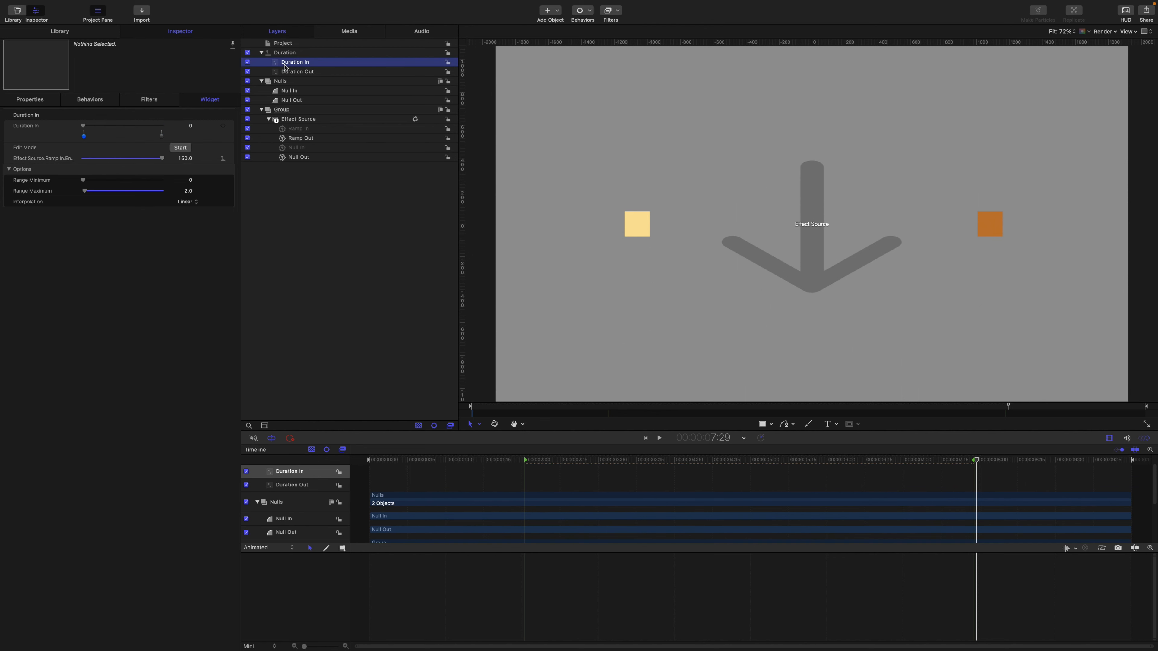
right_click(34, 128)
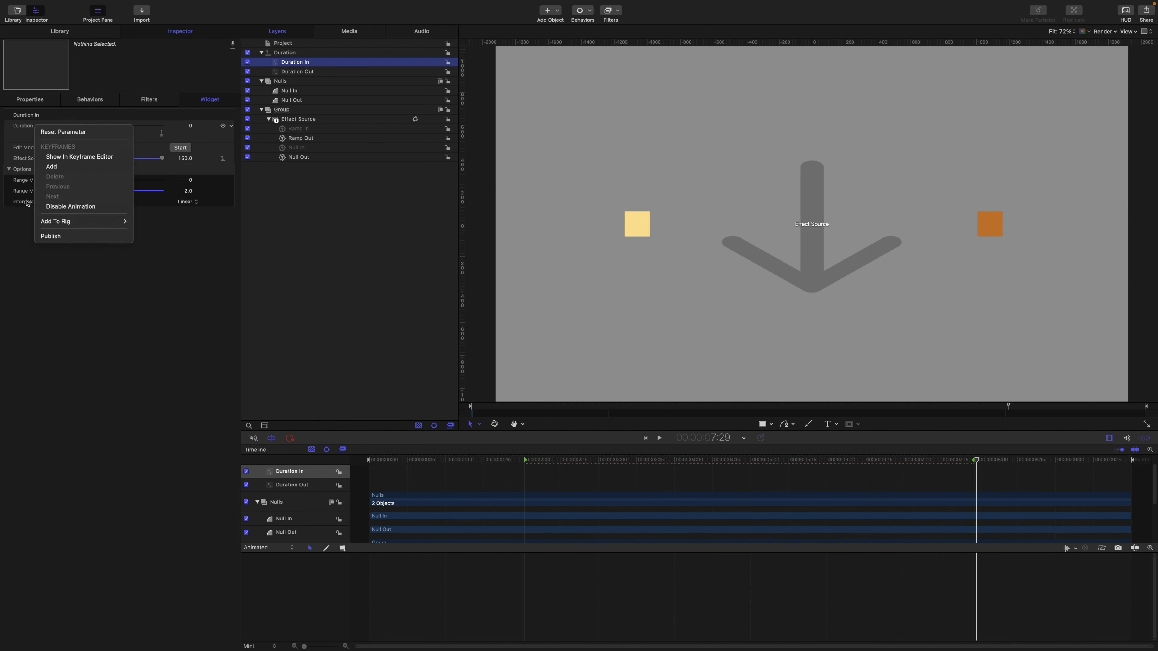
click(50, 236)
click(305, 72)
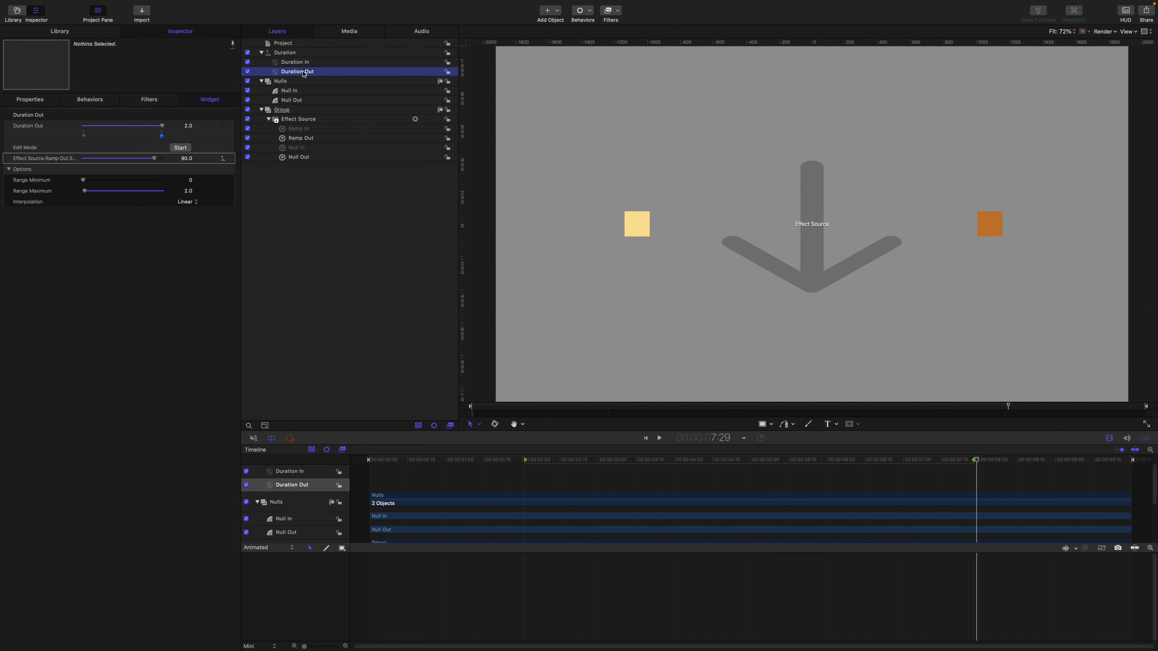
right_click(26, 130)
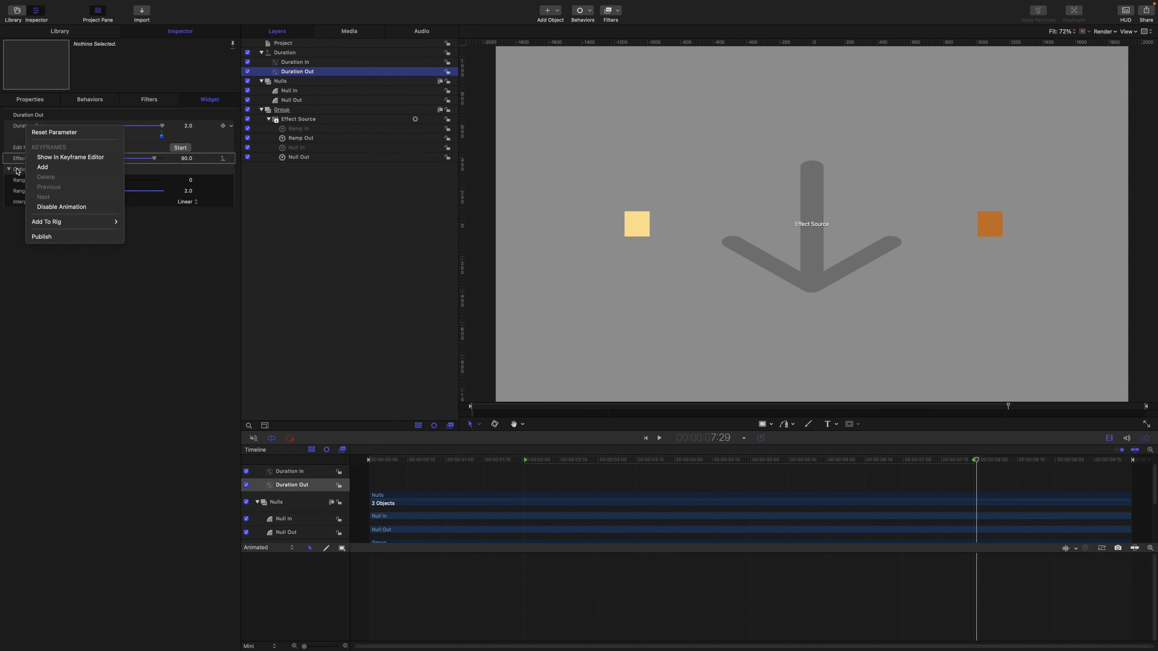
click(43, 235)
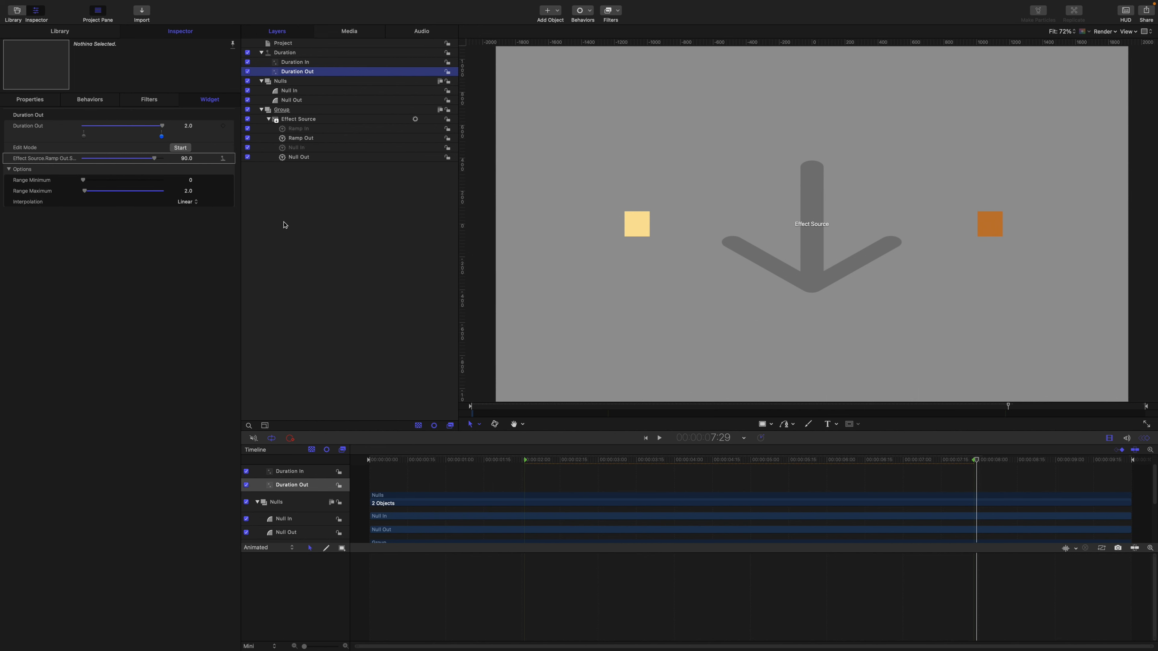
- Set Null In's X position to -3840 px
click(291, 92)
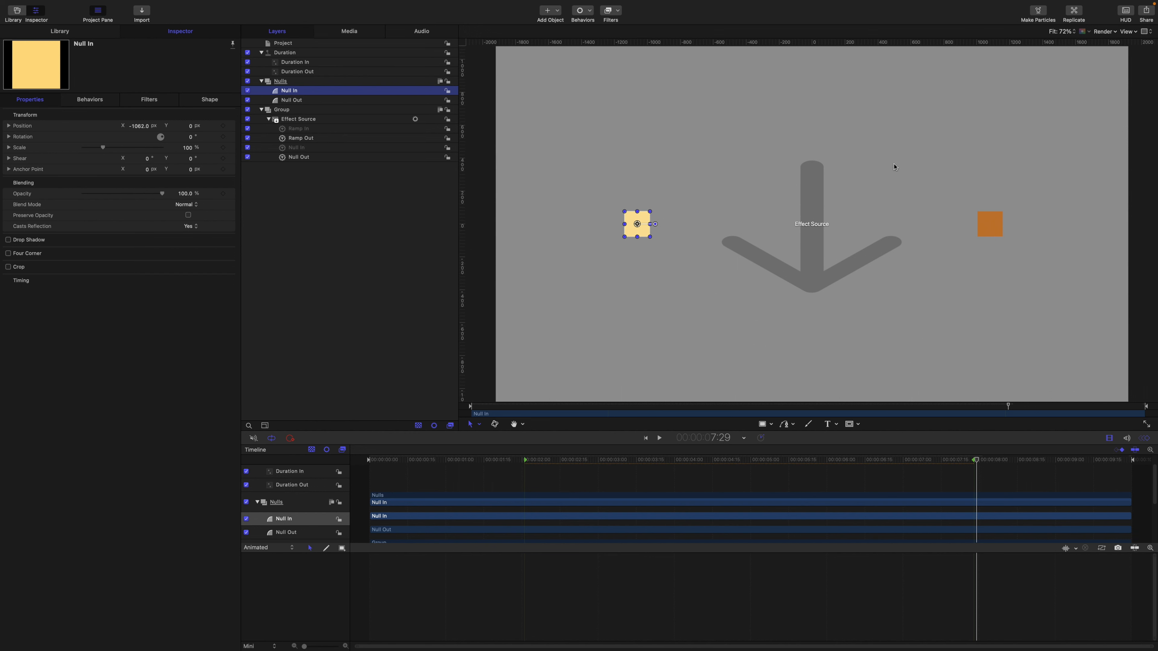
scroll(894, 166, down, 5)
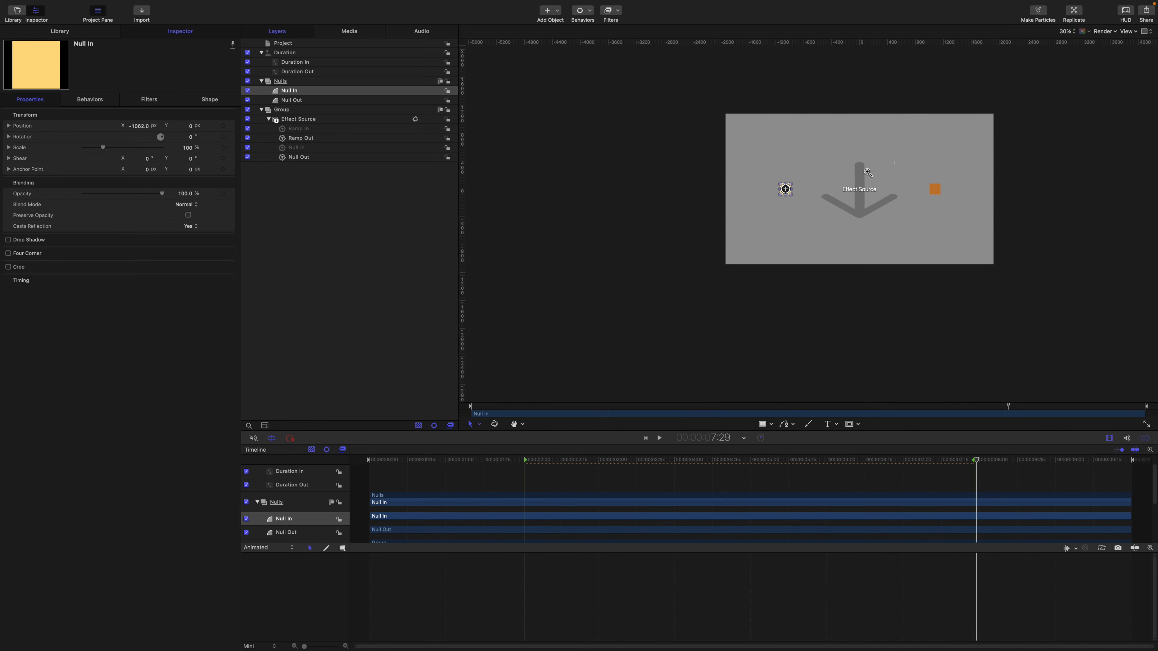
click(144, 125)
text(-38)
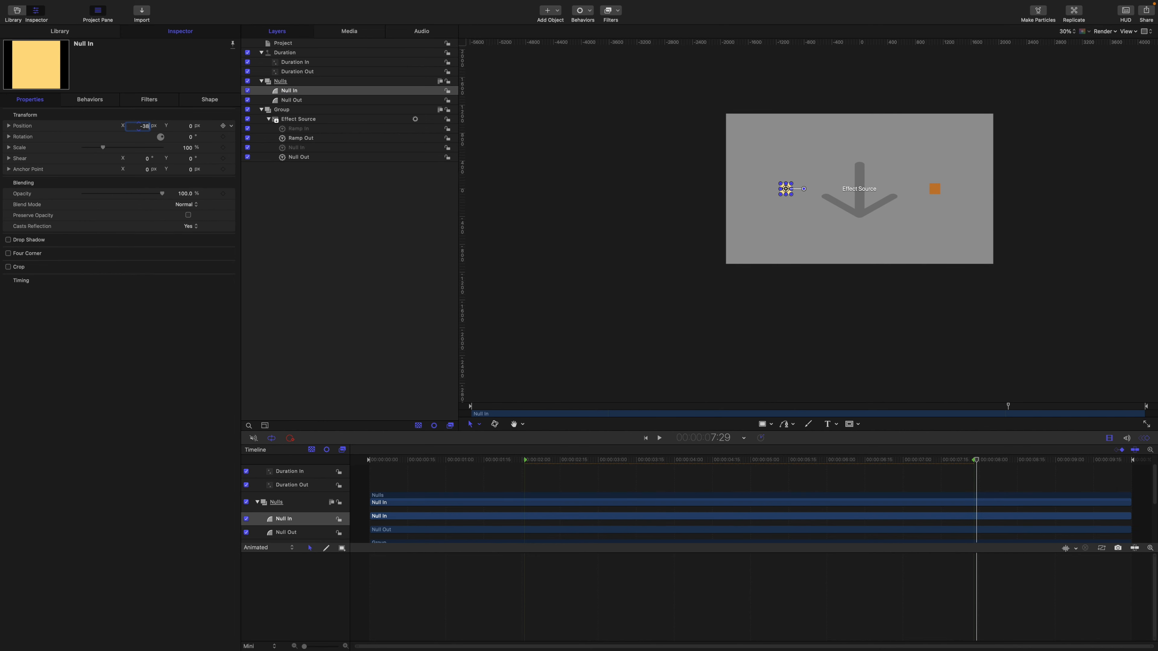
text(40)
key(Return)
- Set the Duration In slider to 2 and play the in animation from the start of the timeline
drag(976, 460, 177, 391)
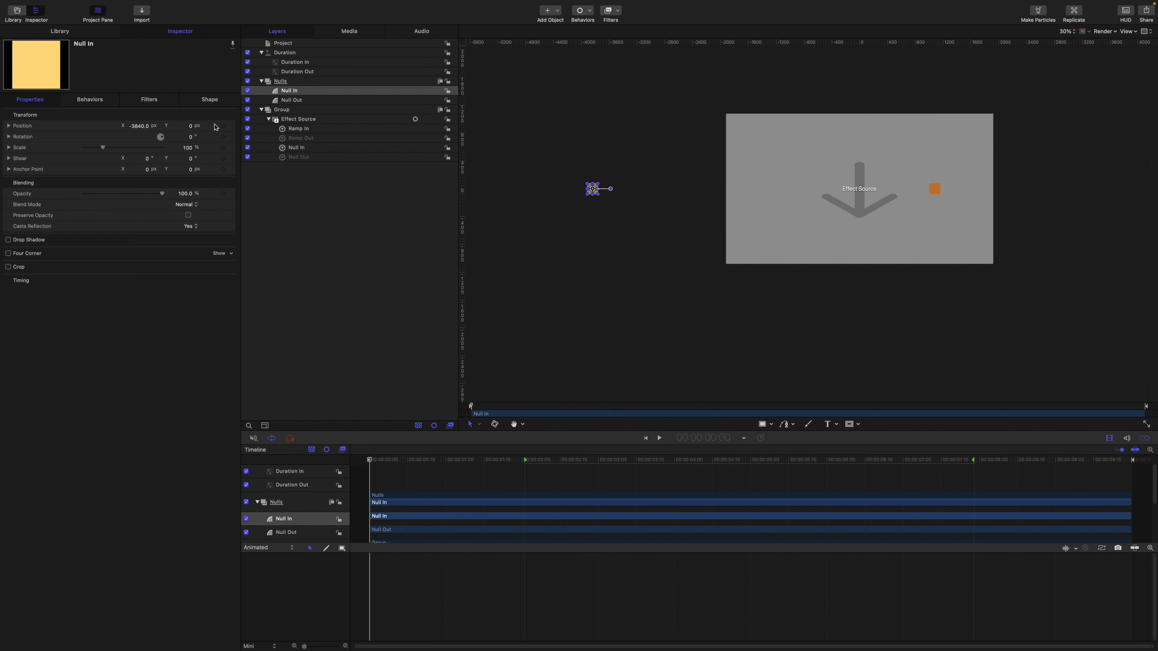
click(290, 62)
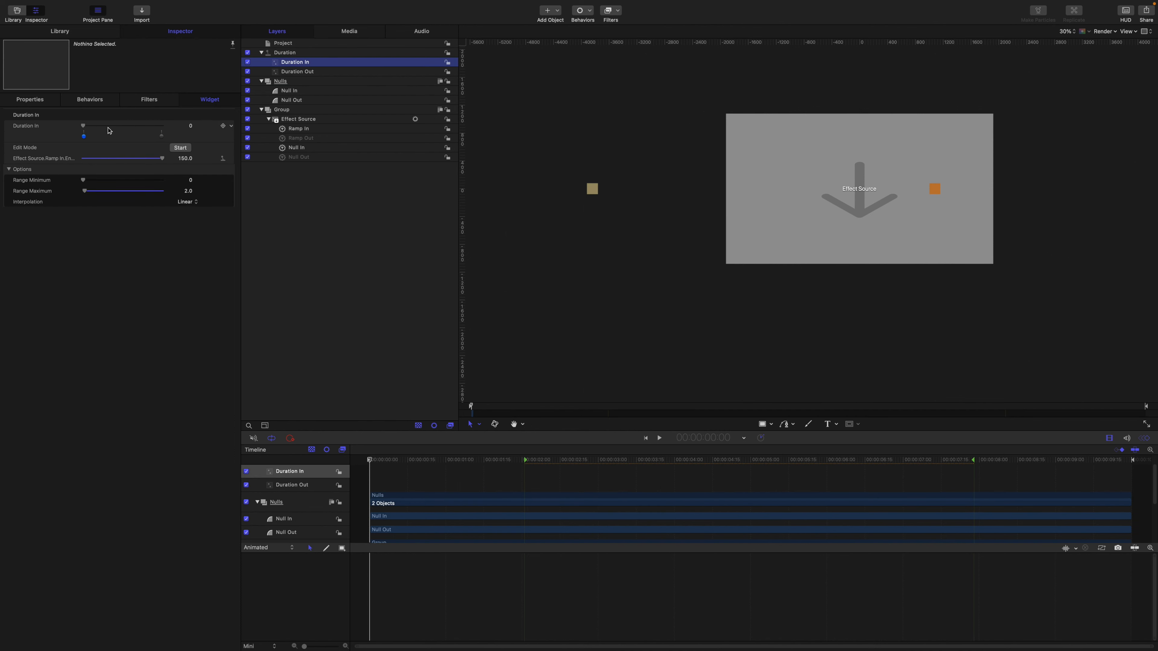
click(190, 129)
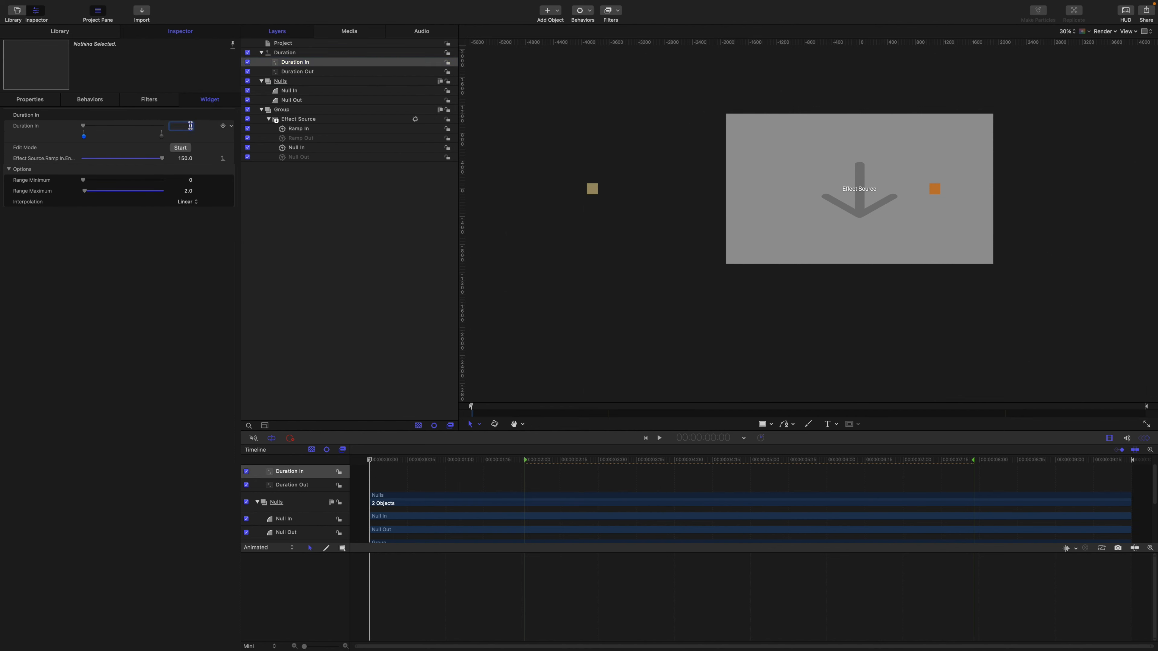
text(2)
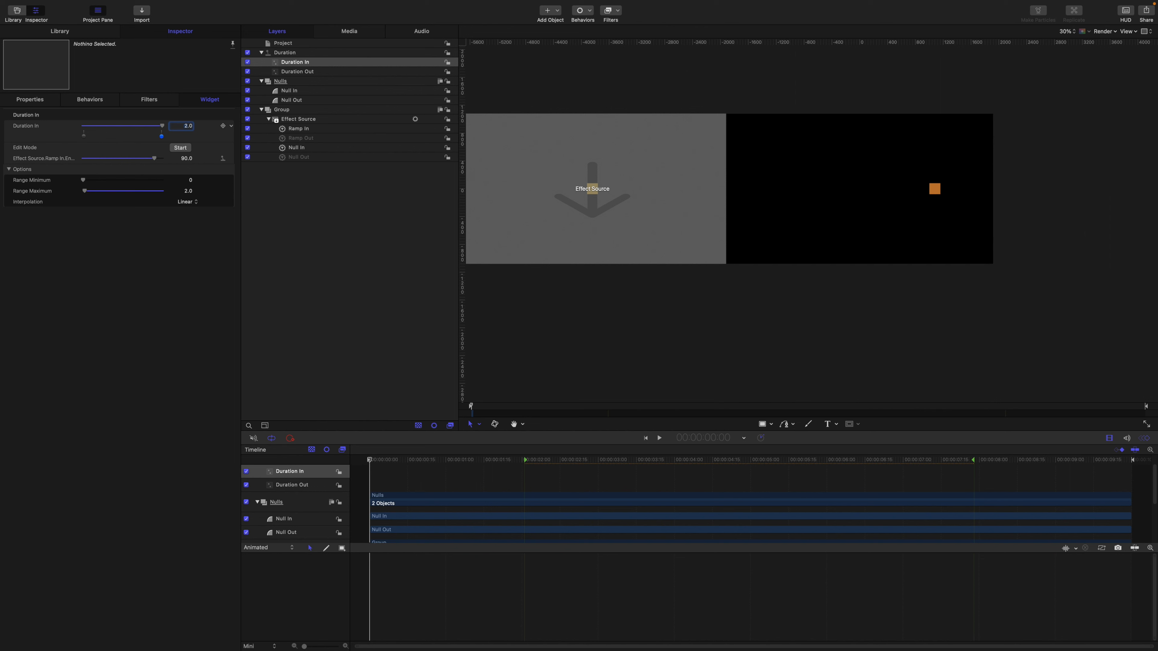
key(space)
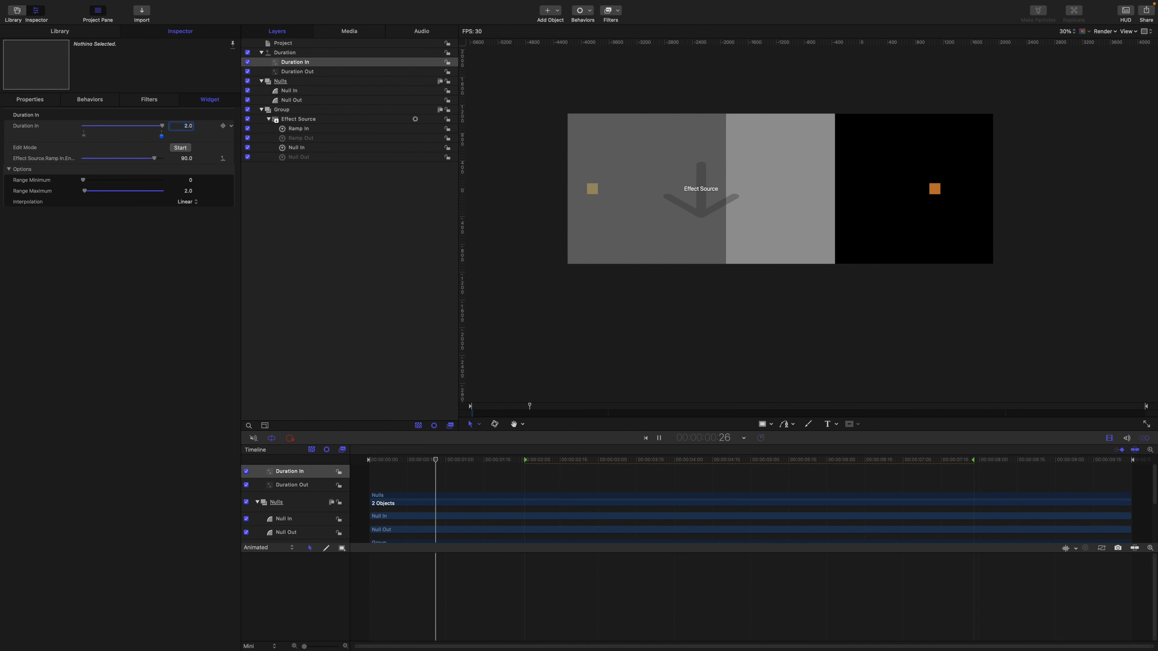
key(space)
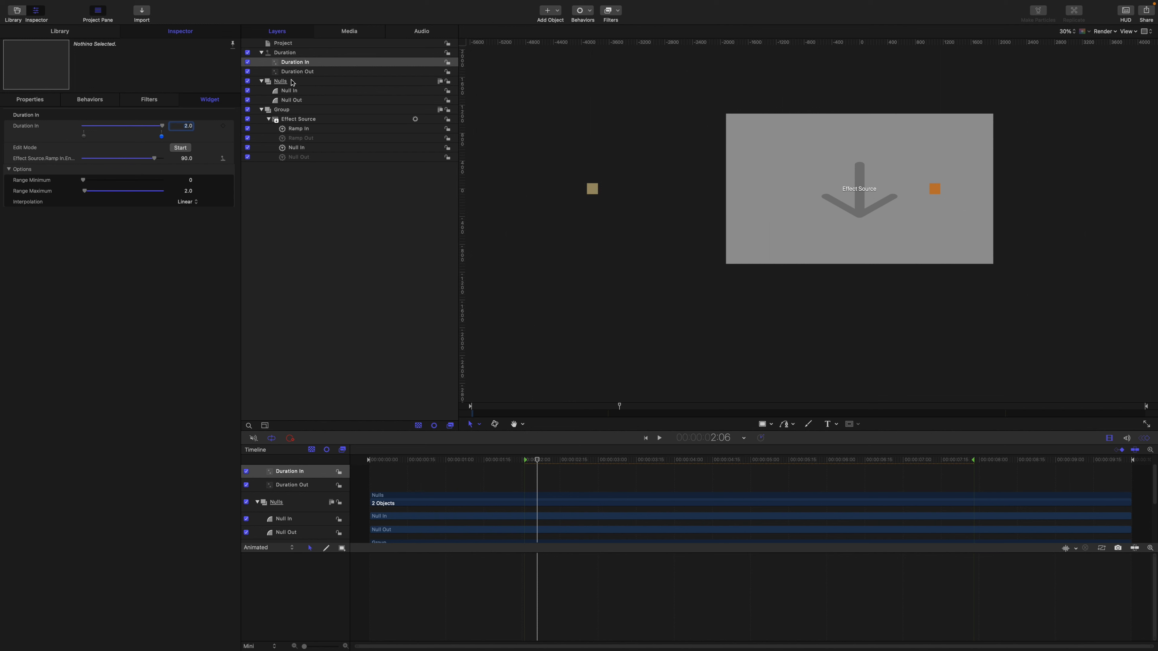
- Set Null Out's X position to 3842 px
click(244, 101)
click(141, 126)
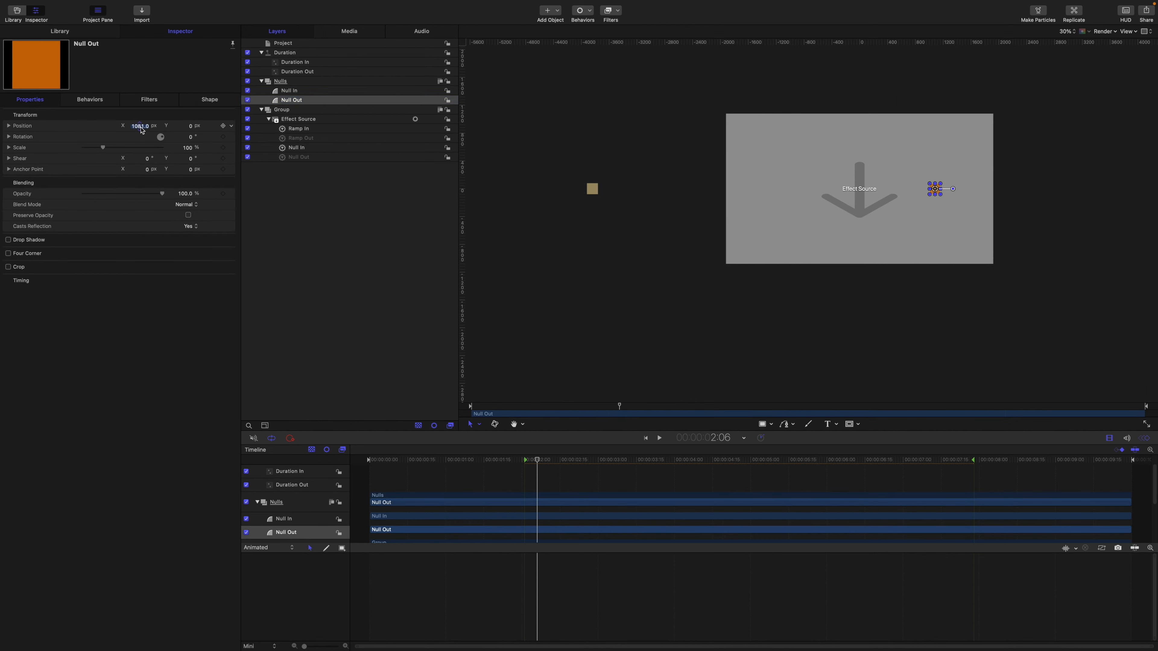
text(3840)
key(Return)
click(145, 127)
text(3)
key(Return)
- Set Null In's X position to -3842 px
click(287, 92)
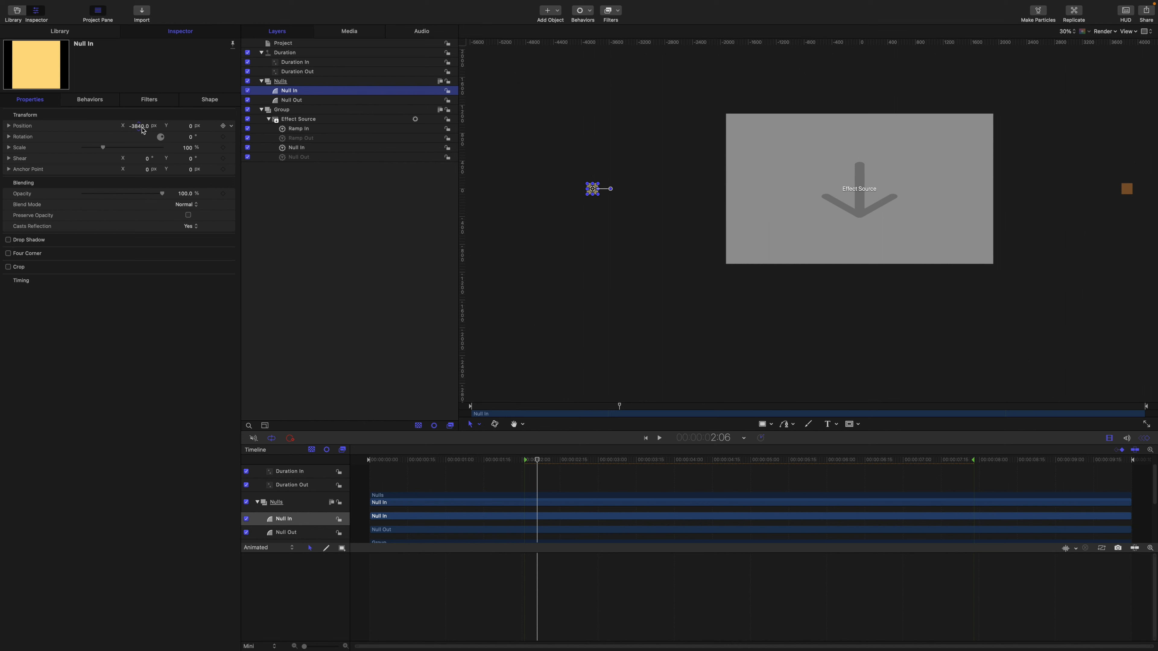
click(139, 126)
text(-38)
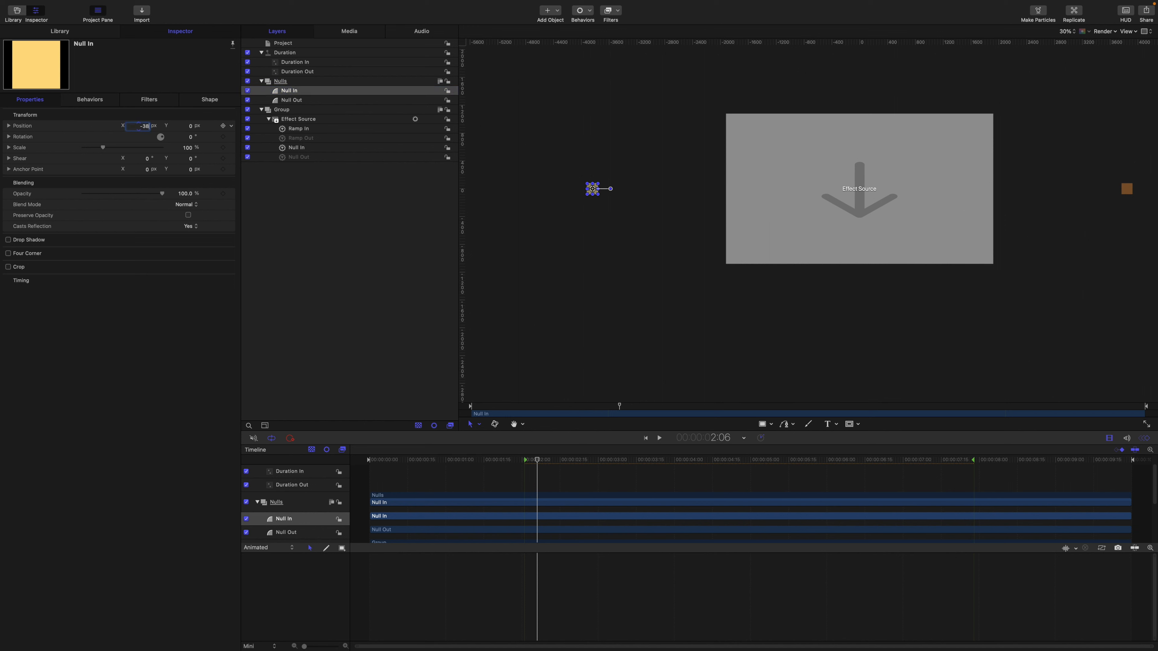
key(Return)
- Publish the Position parameters of Null In and Null Out
click(27, 128)
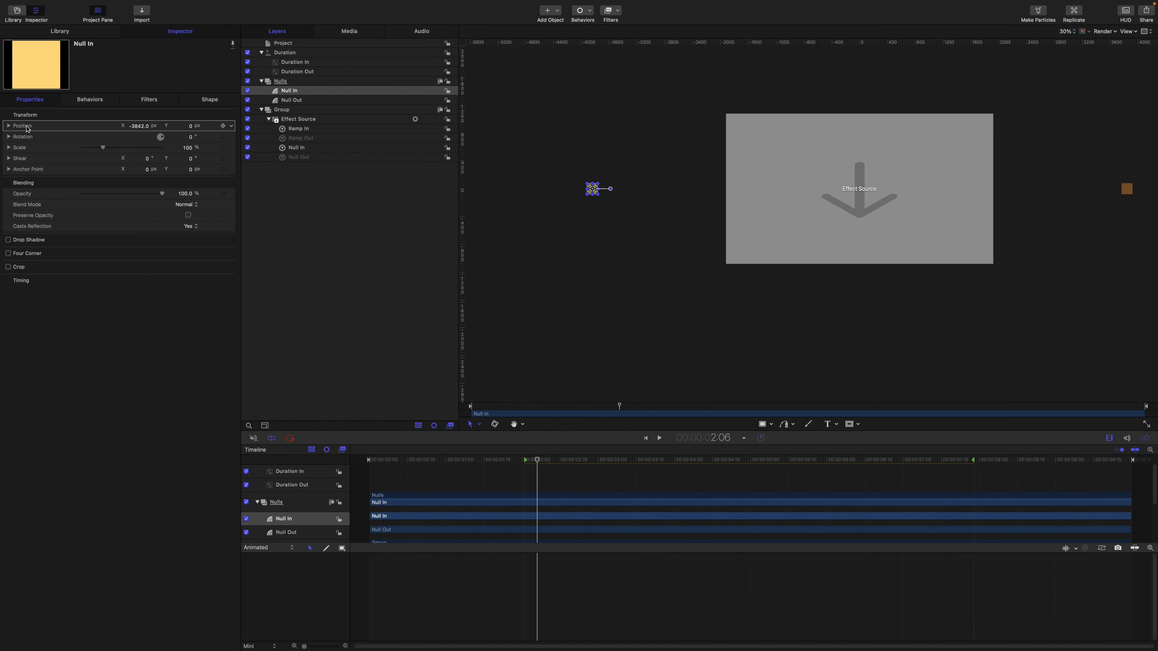
right_click(27, 129)
click(45, 251)
click(292, 100)
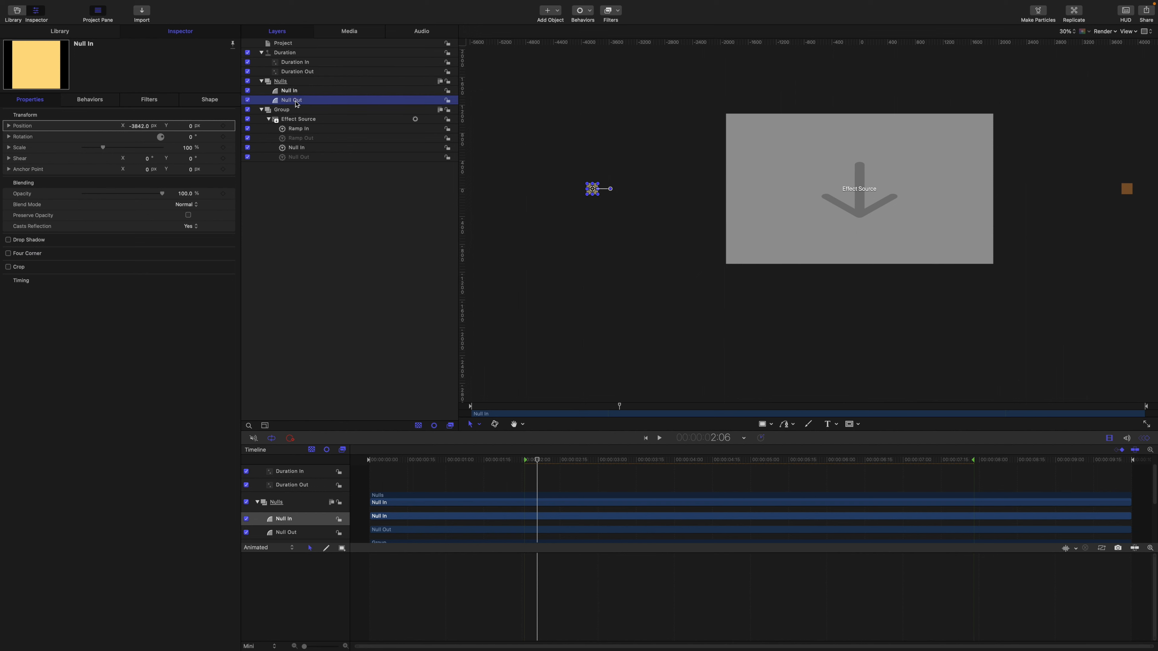
right_click(25, 129)
click(45, 250)
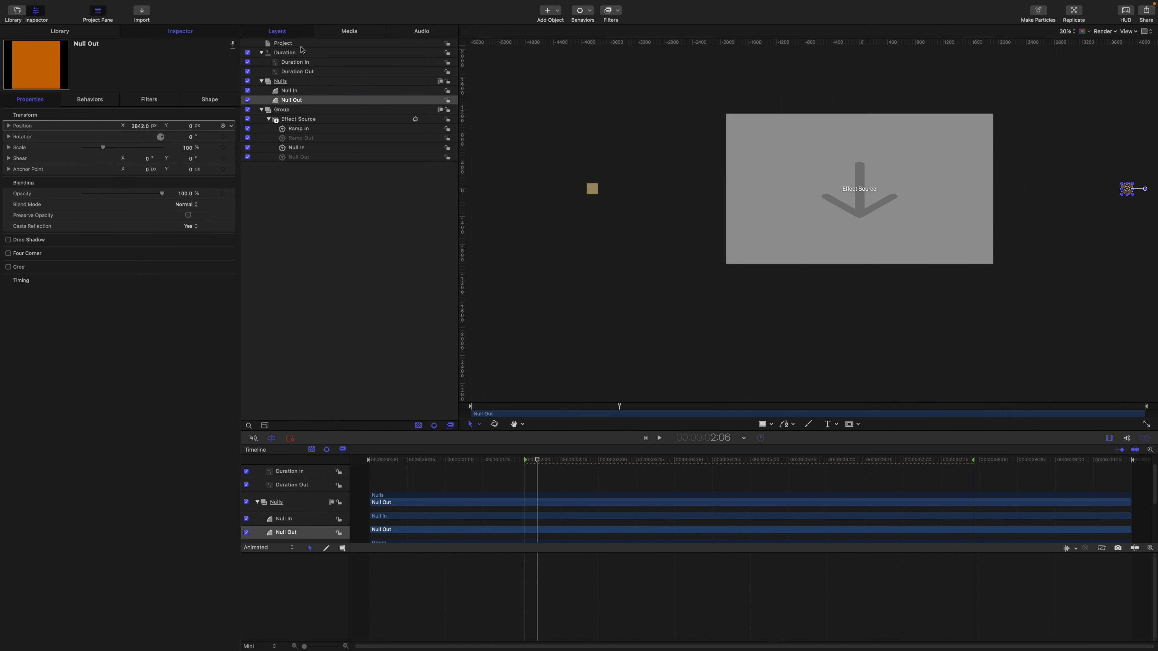
- Rename the project's two published Position parameters as Range In for Null In and Range Out for Null Out
click(294, 46)
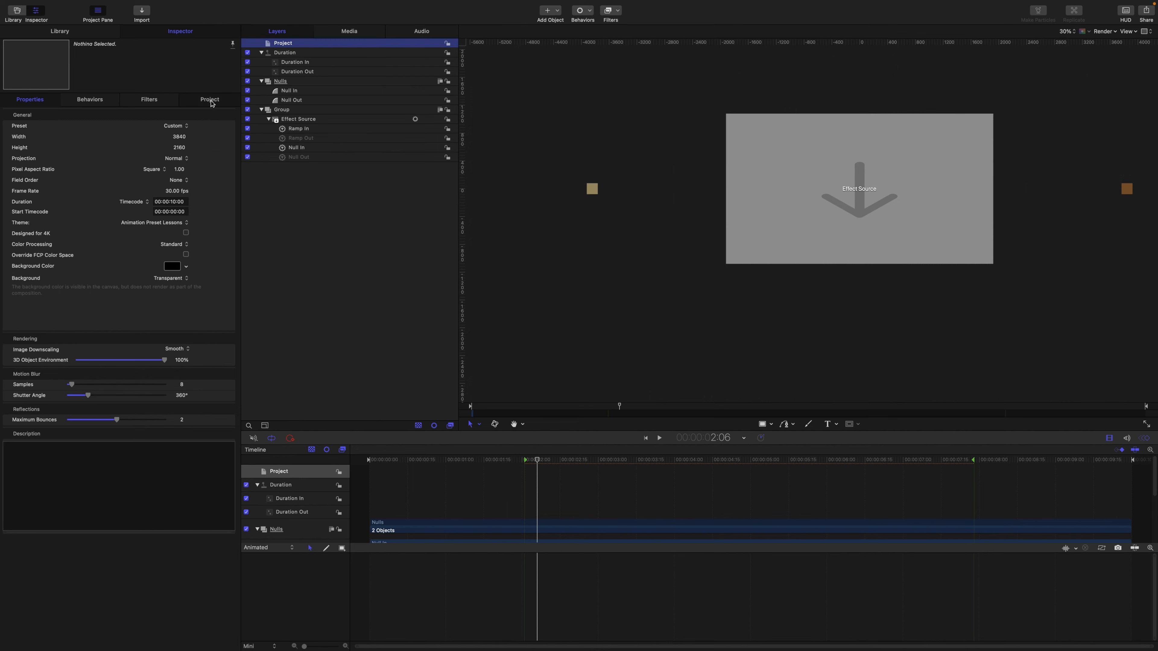
click(211, 104)
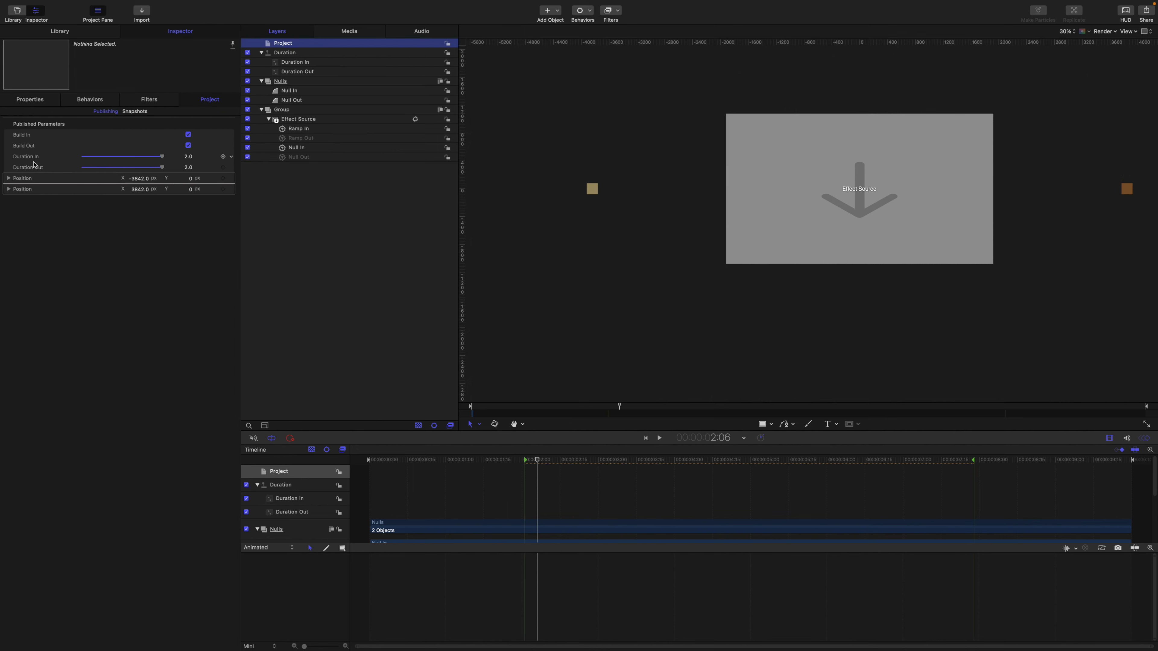
click(35, 167)
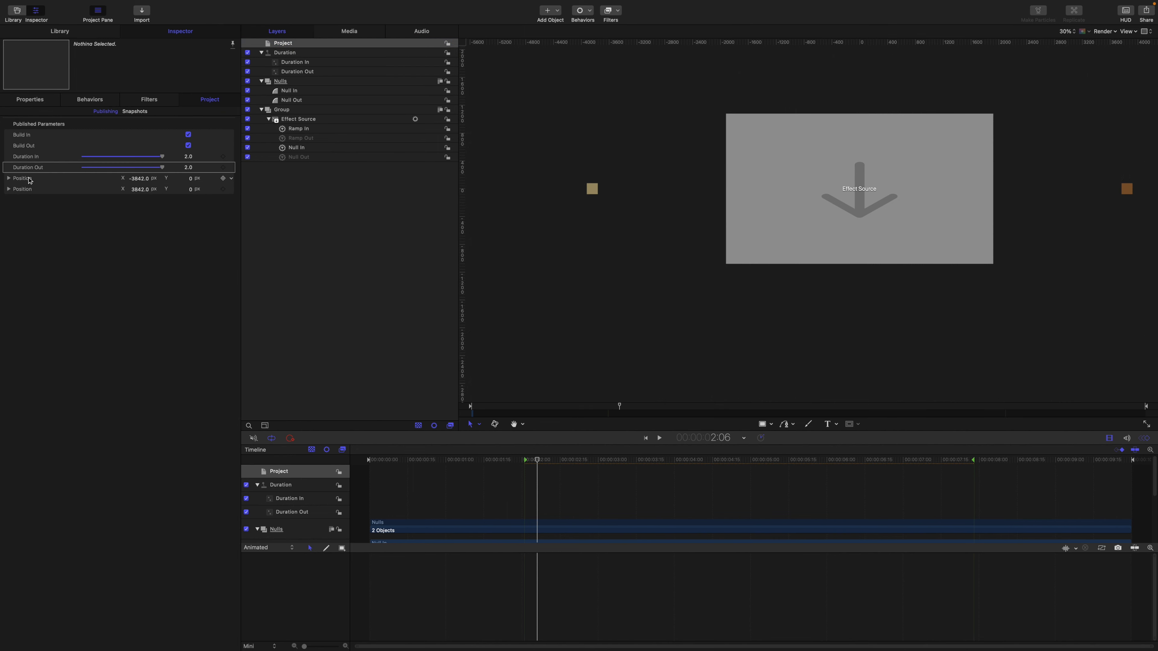
double_click(28, 178)
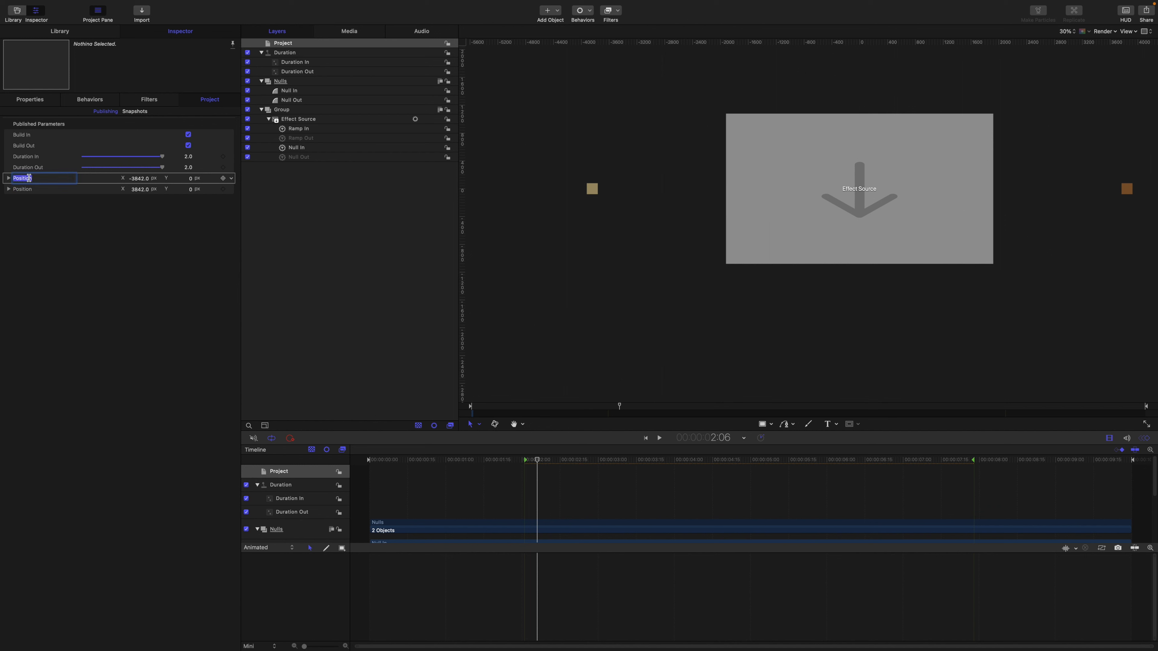
text(Range In)
double_click(30, 189)
text(Range)
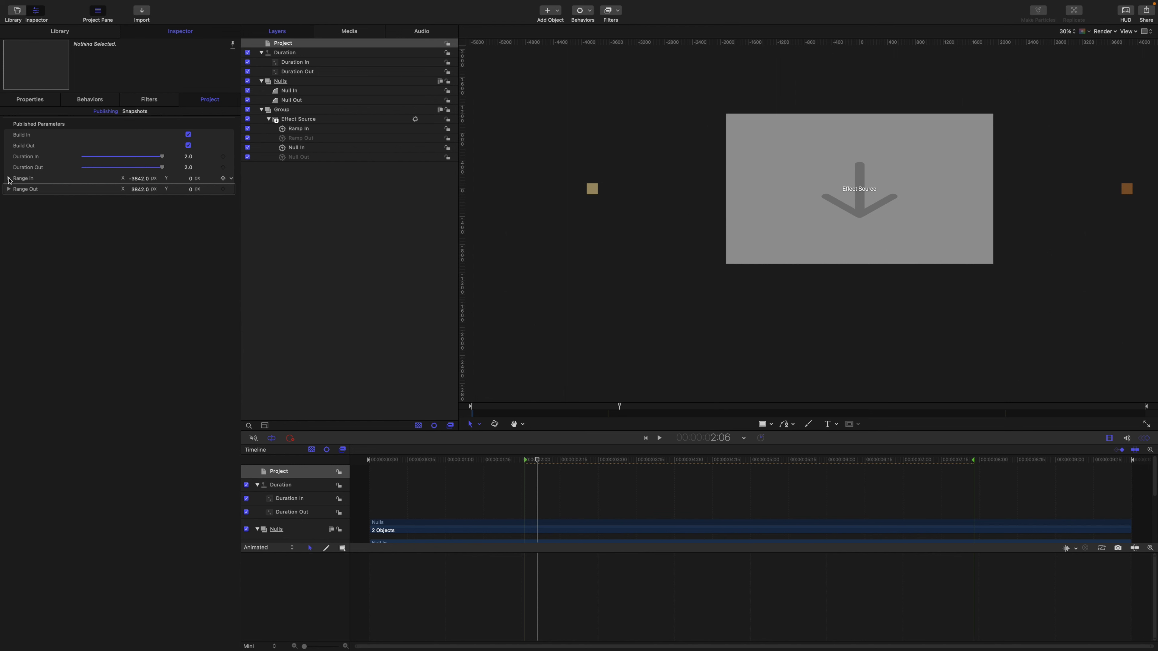
- Examine the X, Y and Z values of the published Range In and Range Out parameters by expanding and collapsing them
click(8, 178)
click(8, 222)
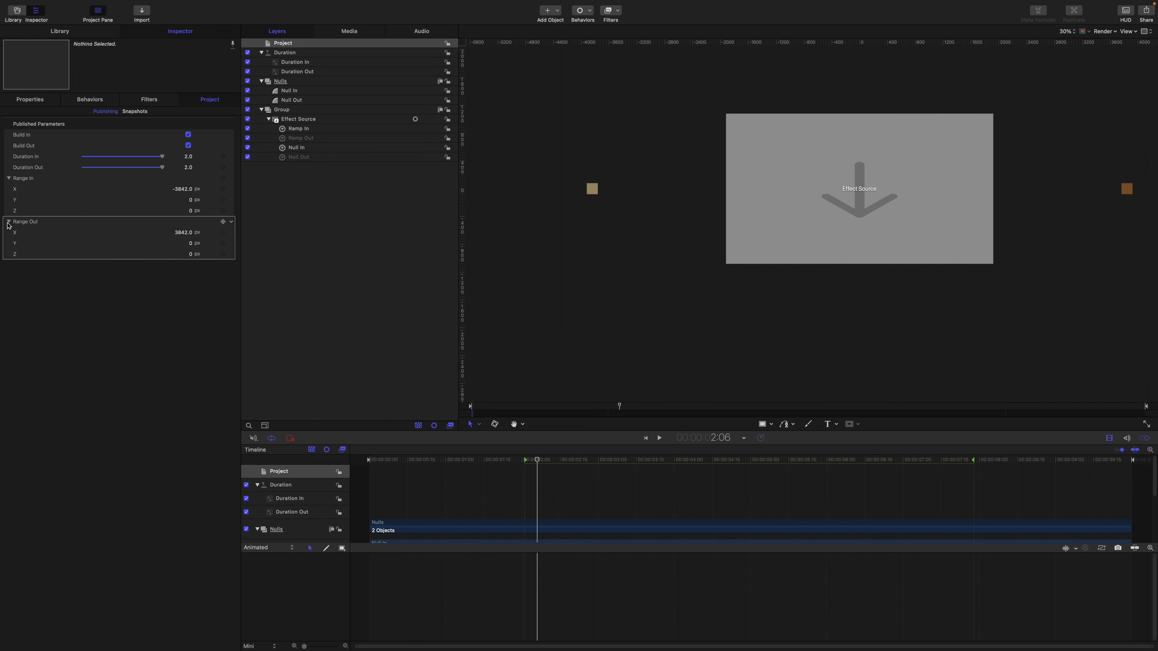
click(9, 222)
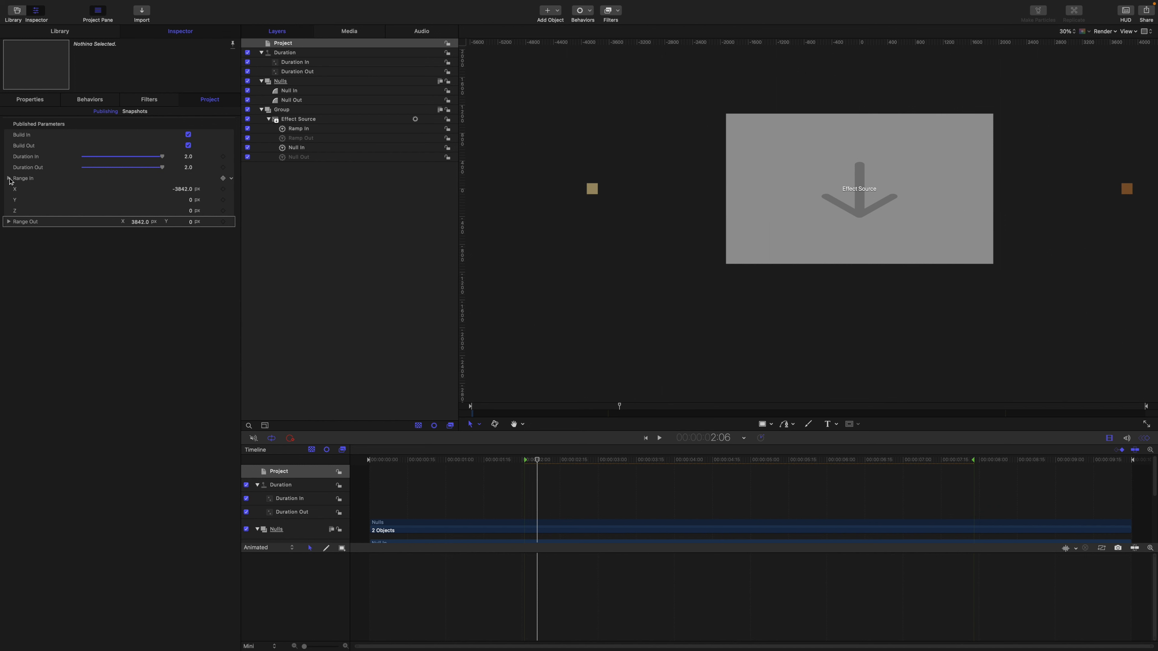
click(9, 178)
click(8, 178)
click(9, 178)
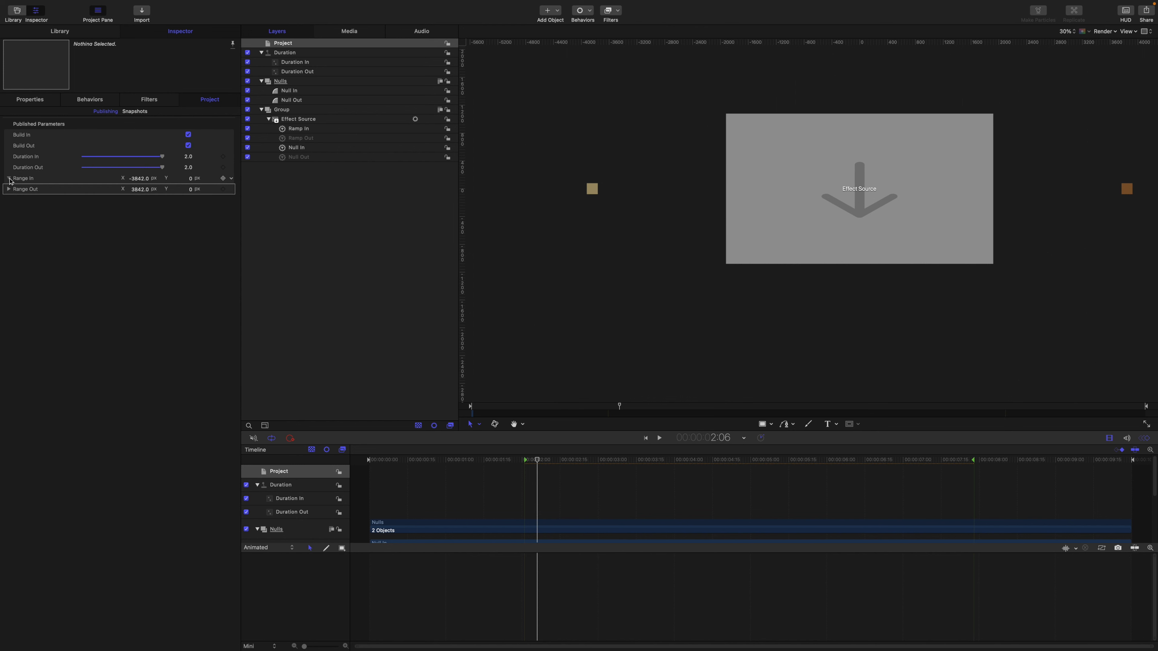
click(9, 178)
click(9, 178)
click(9, 178)
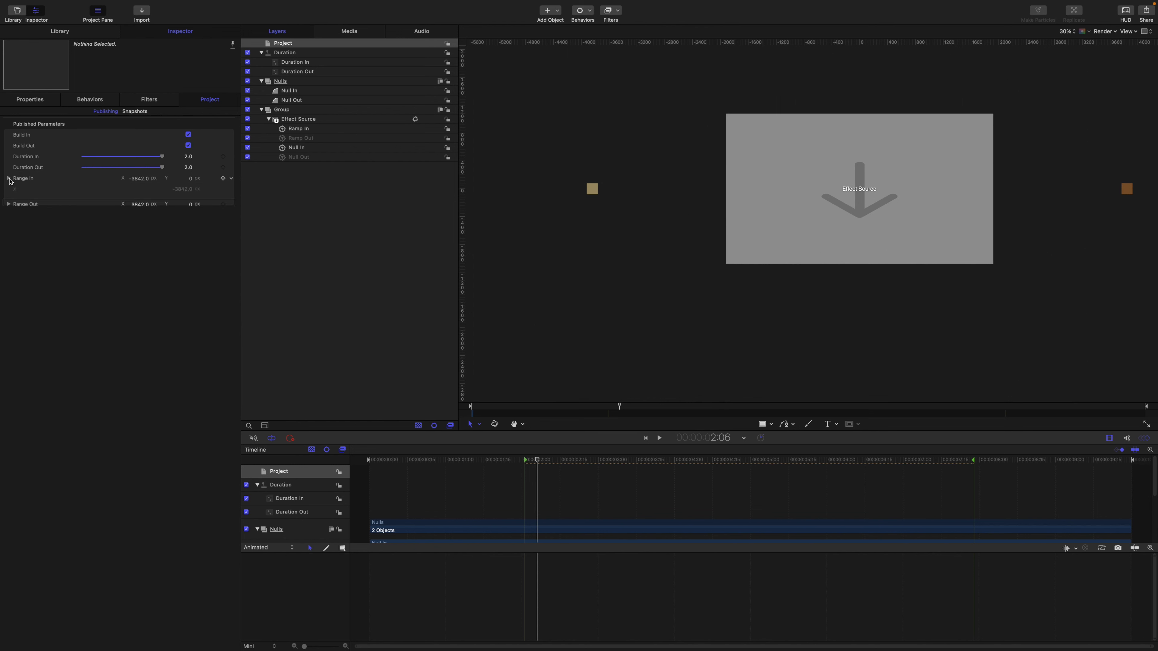
click(9, 178)
click(9, 179)
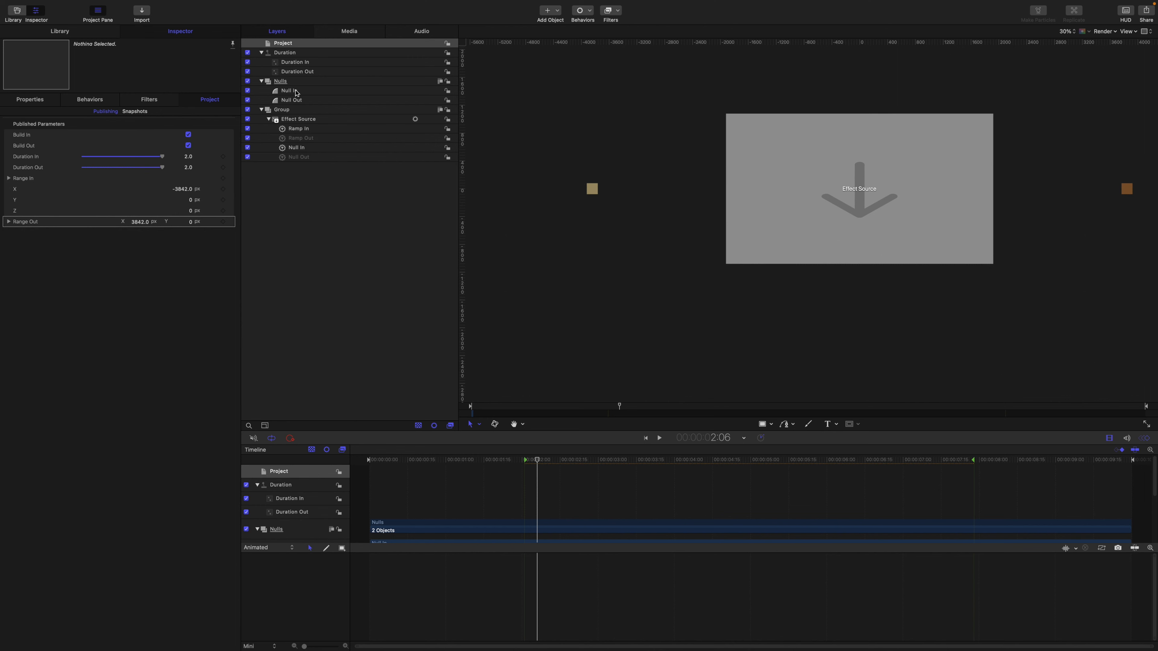
- Collapse the Position values in Null In's properties and check how the published Range In expands and collapses
click(301, 92)
click(32, 100)
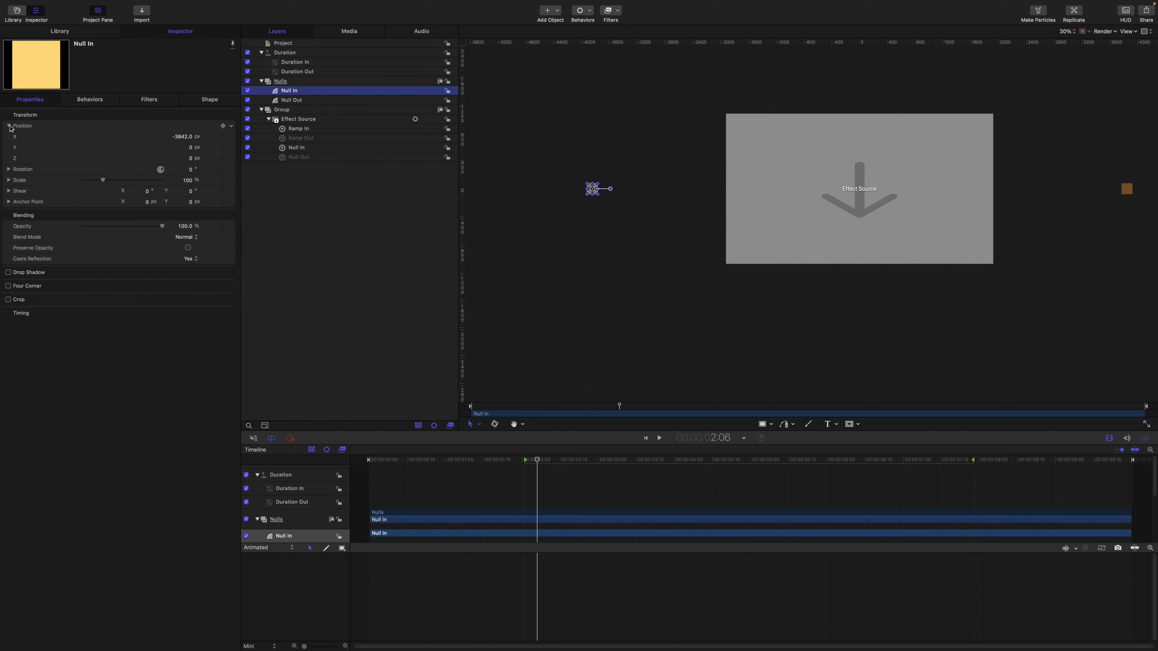
click(10, 126)
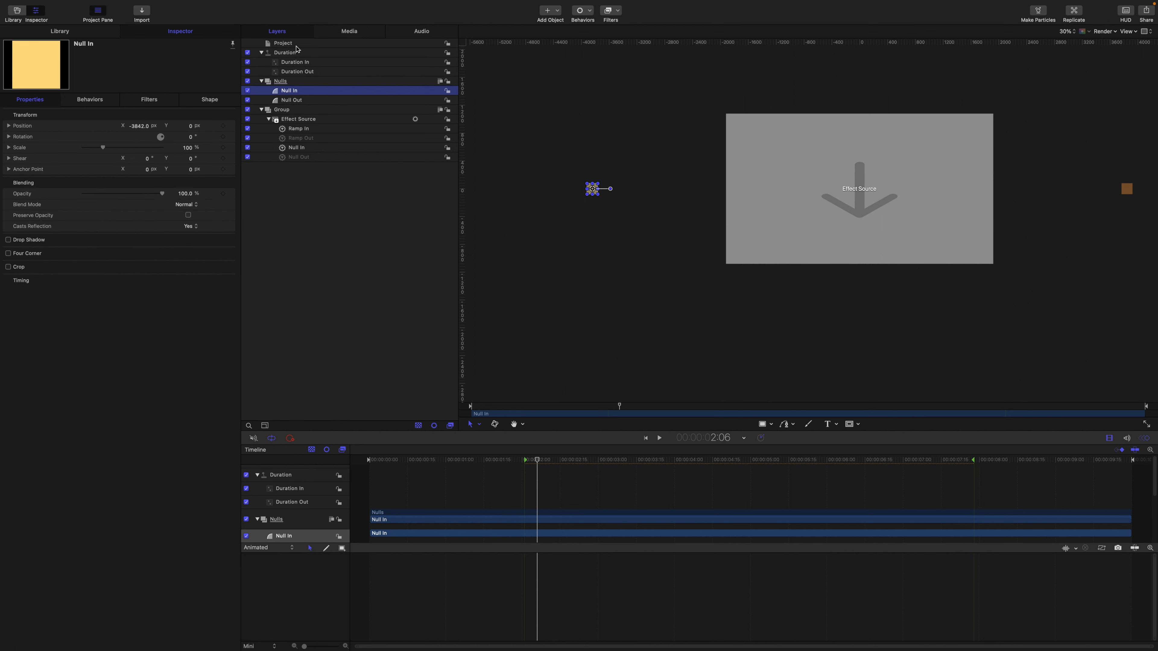
click(297, 46)
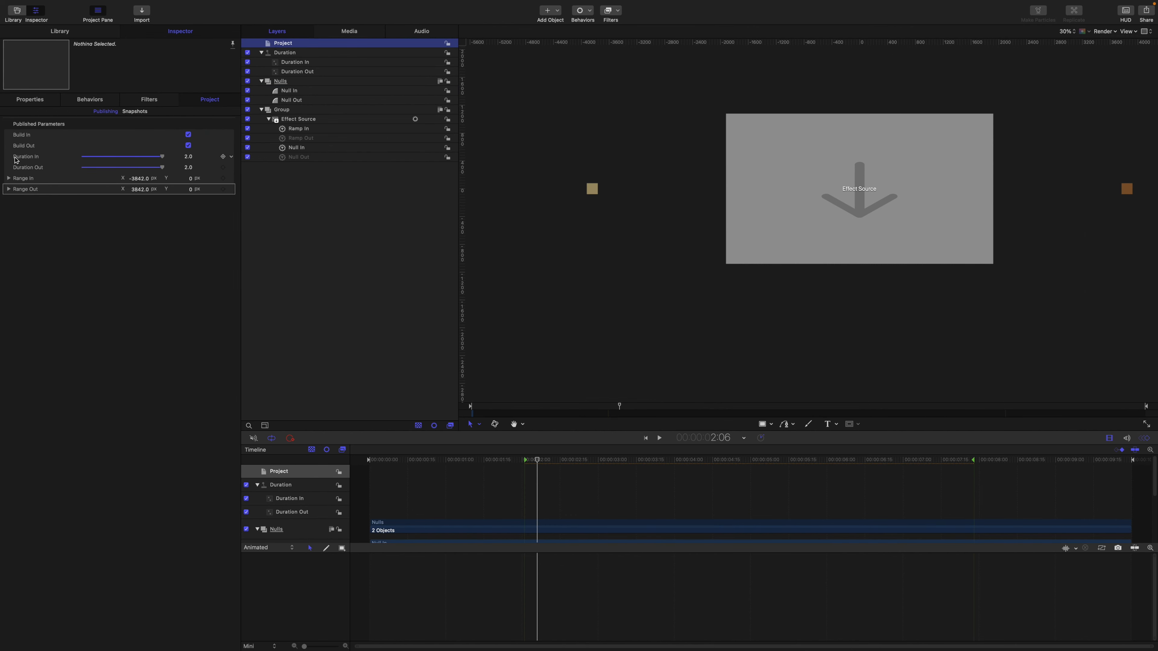
click(9, 178)
click(9, 178)
click(9, 178)
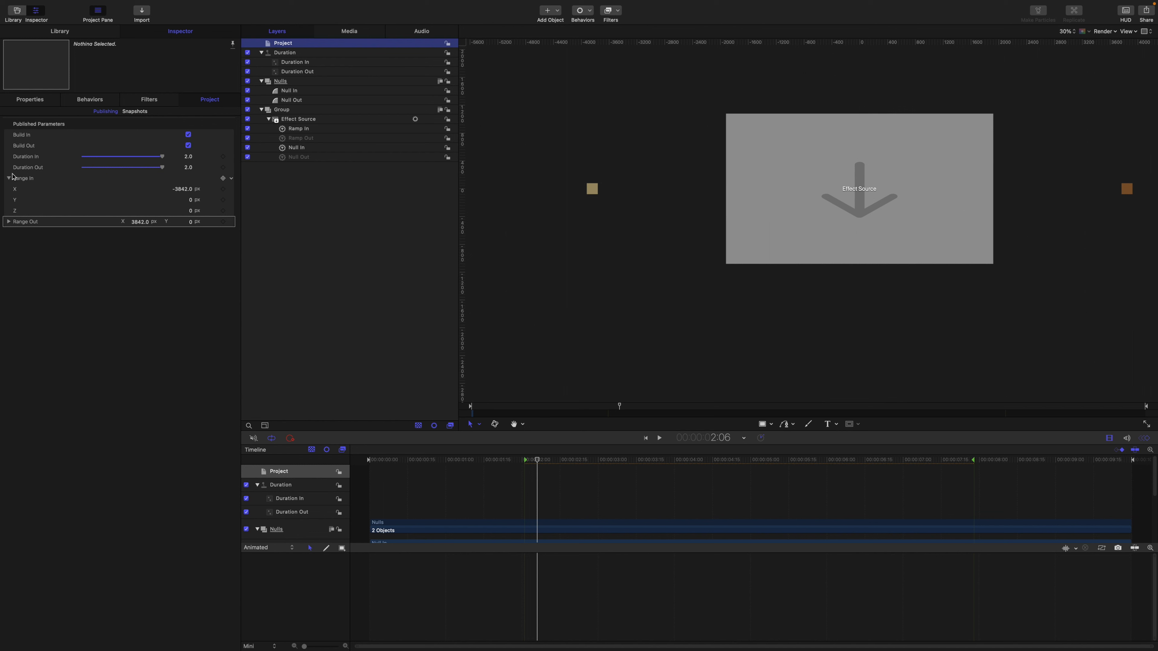
click(9, 178)
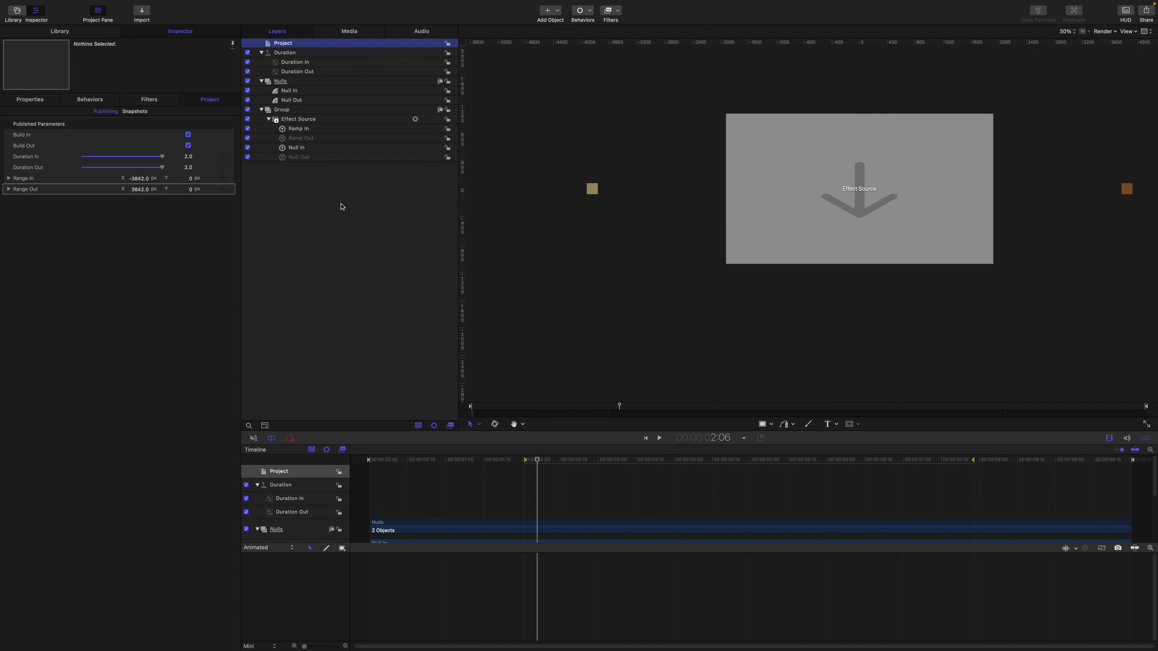
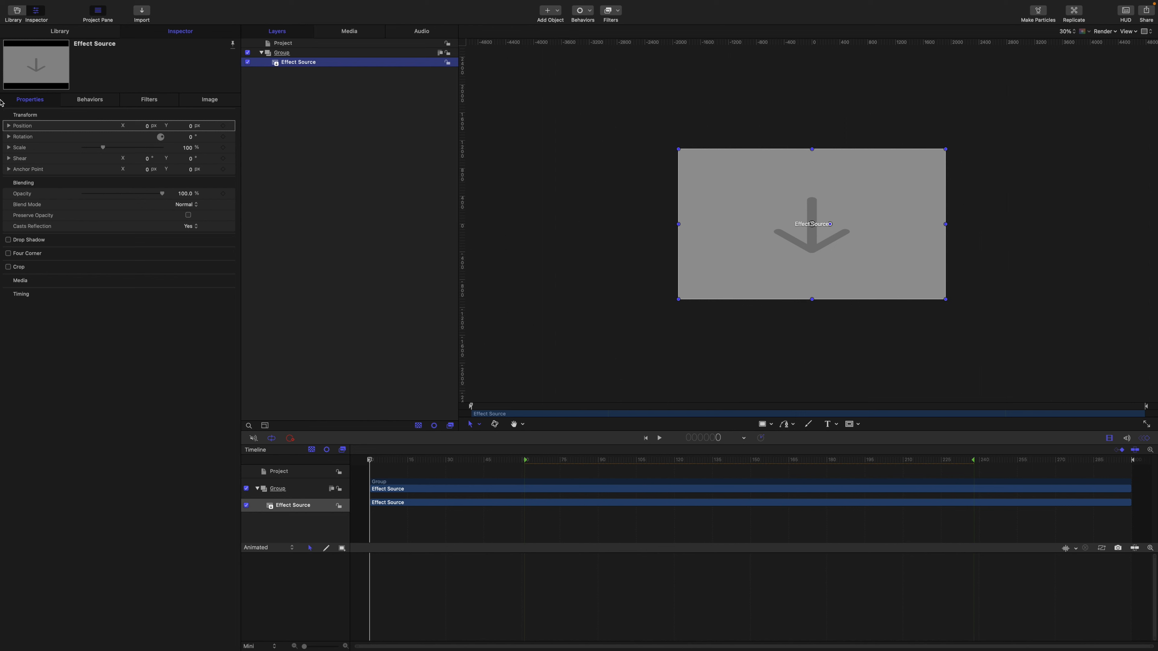
- Add a Ramp parameter behavior to the X Position of Effect Source
click(9, 125)
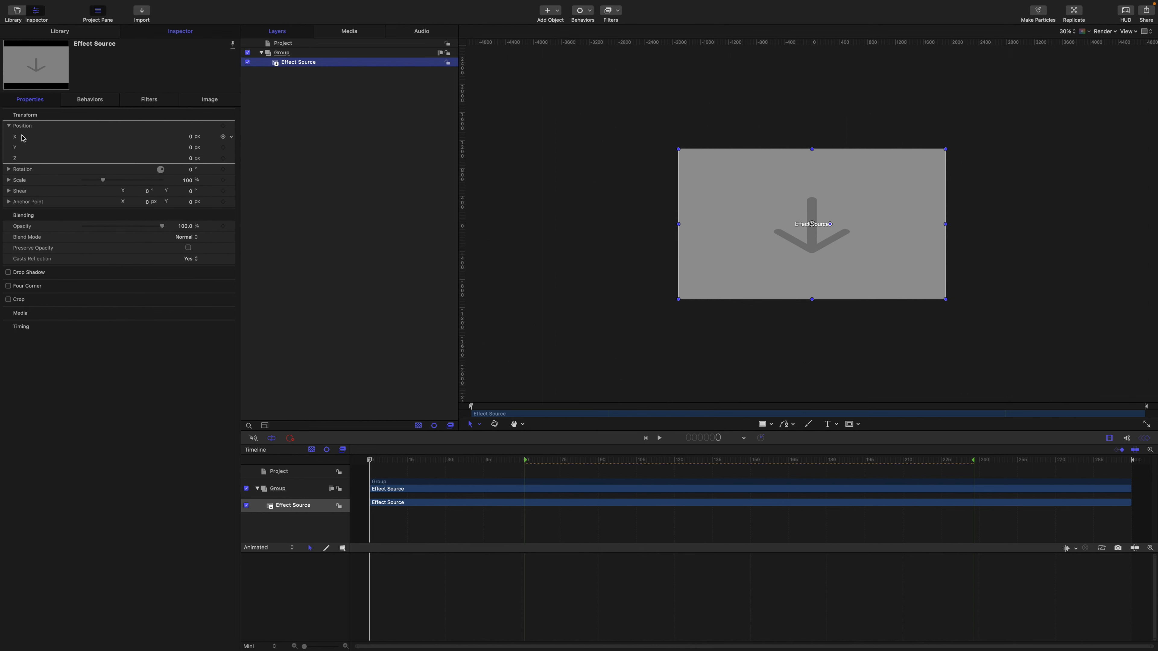
click(231, 137)
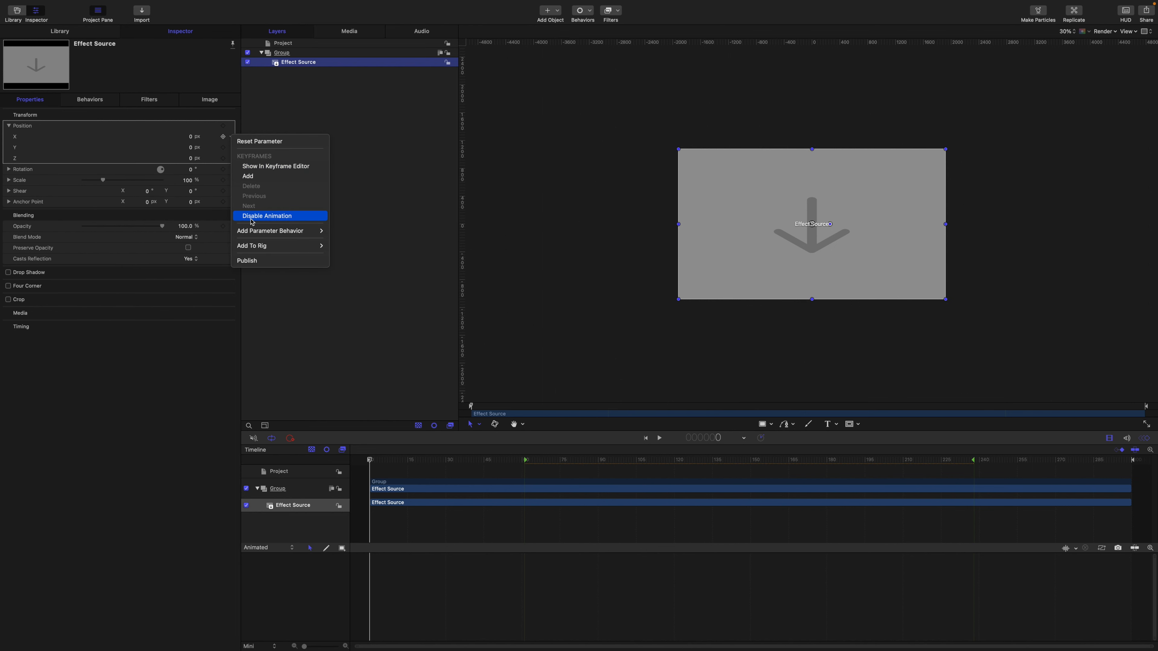
mouse_move(319, 231)
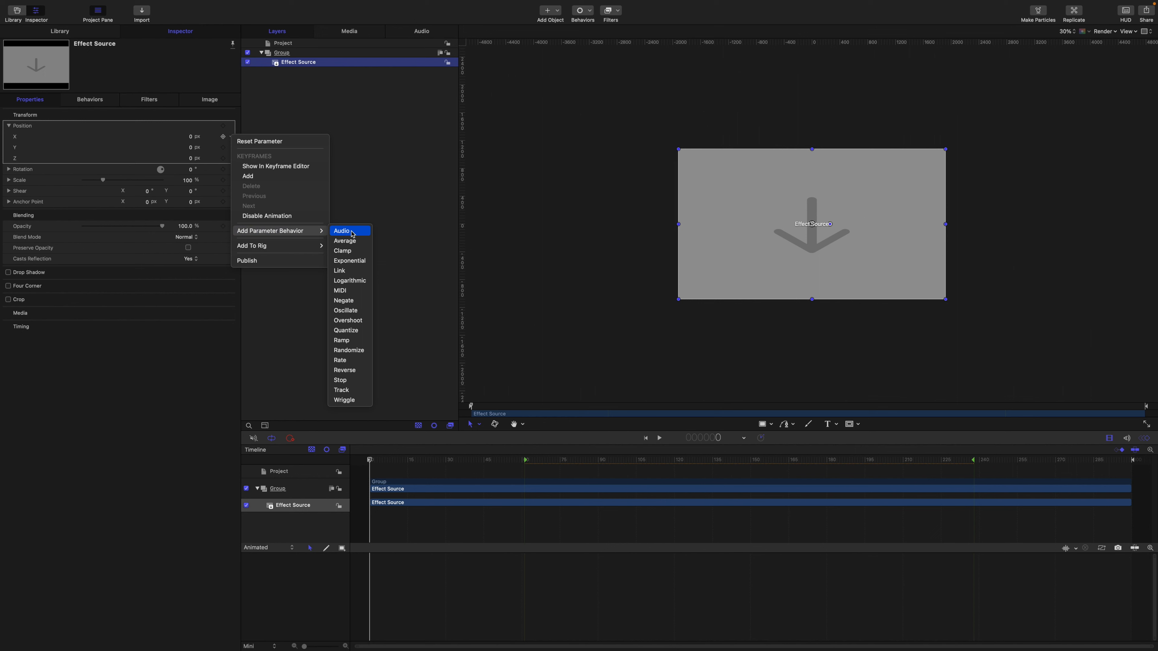
click(347, 340)
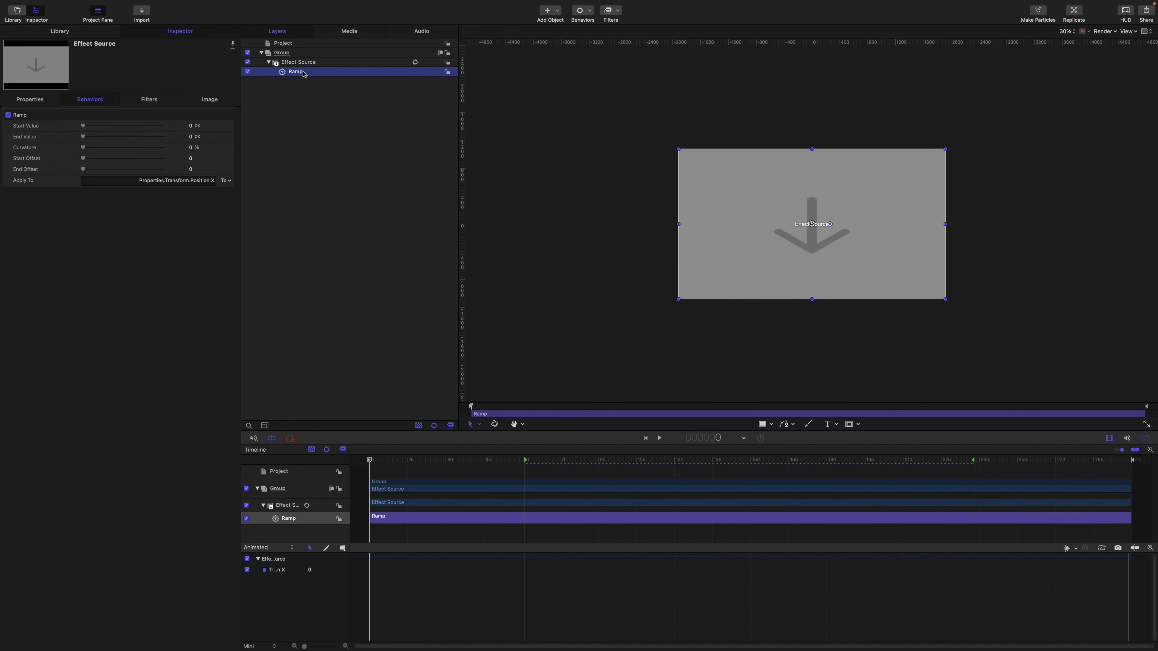
- Set the Ramp's Start Value to -3840 px and its Curvature to 100%
click(191, 126)
text(-384)
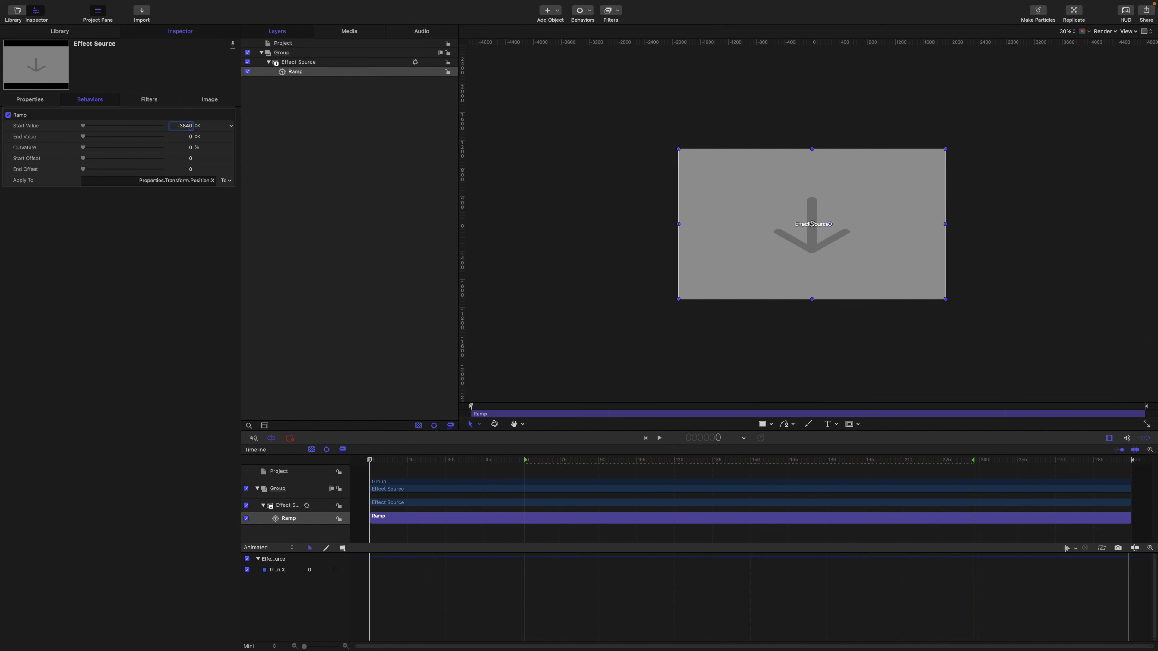
key(Return)
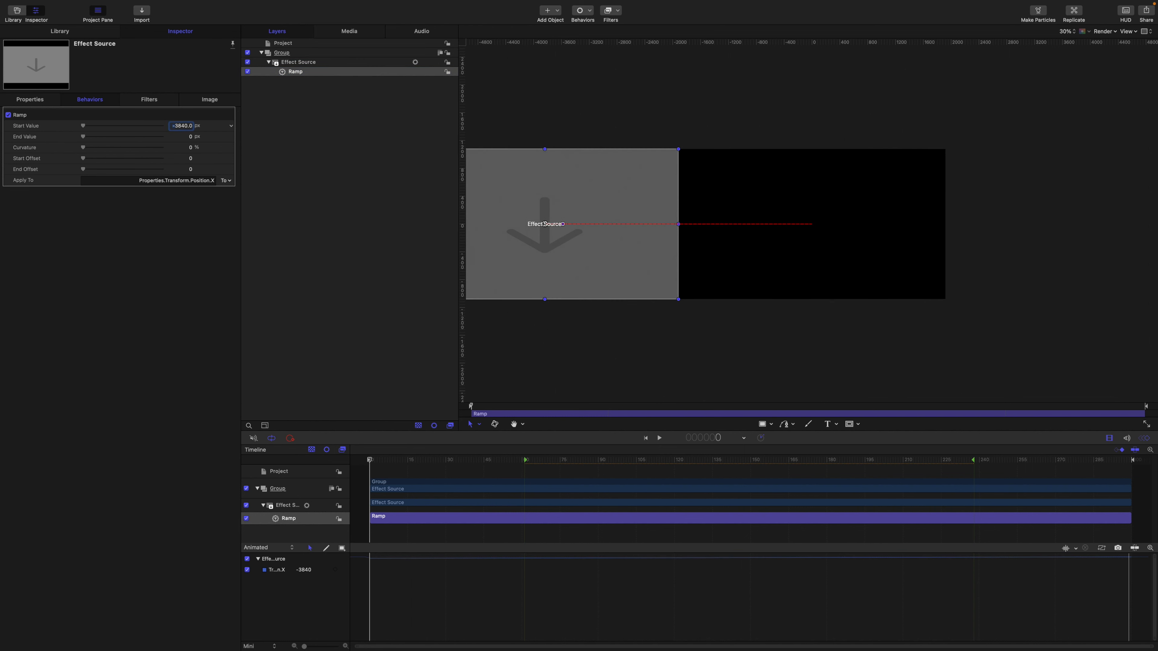
drag(83, 147, 166, 148)
- Trim the end of the Ramp behavior to frame 60 and preview the slide-in at frame 44
click(372, 460)
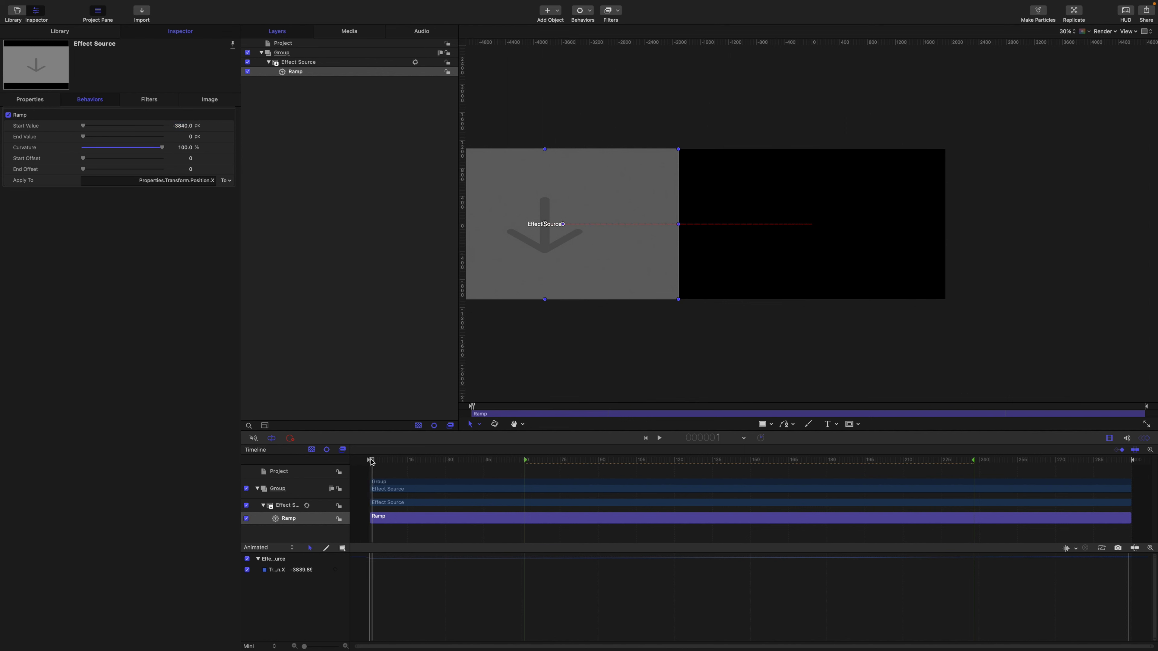
drag(372, 461, 523, 486)
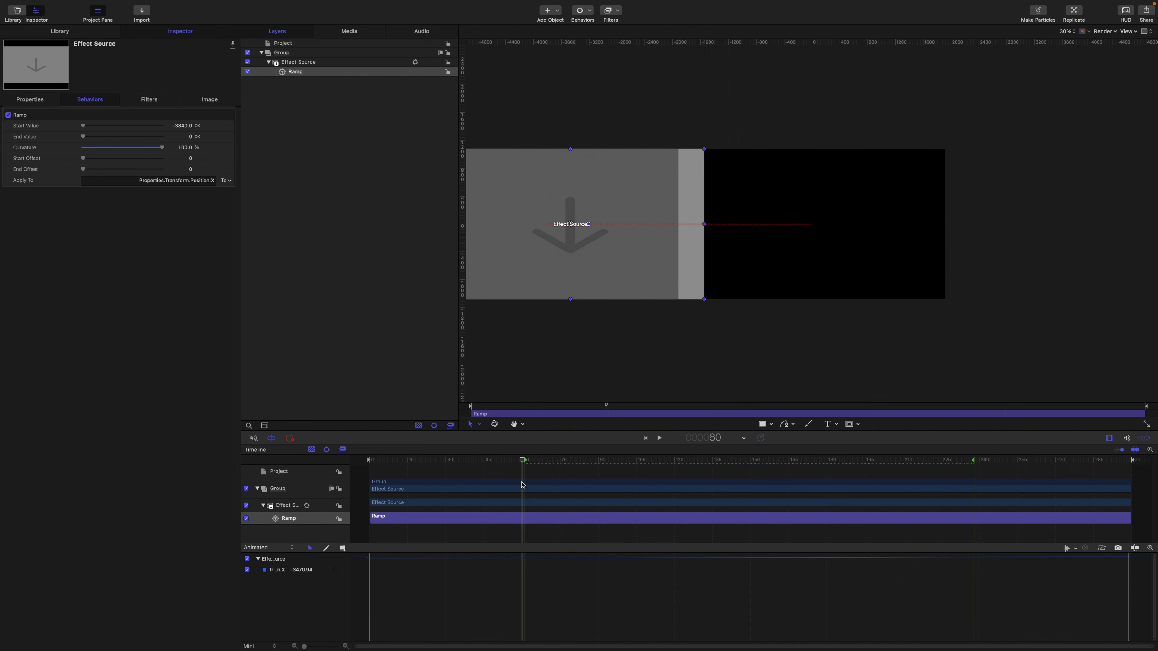
key(o)
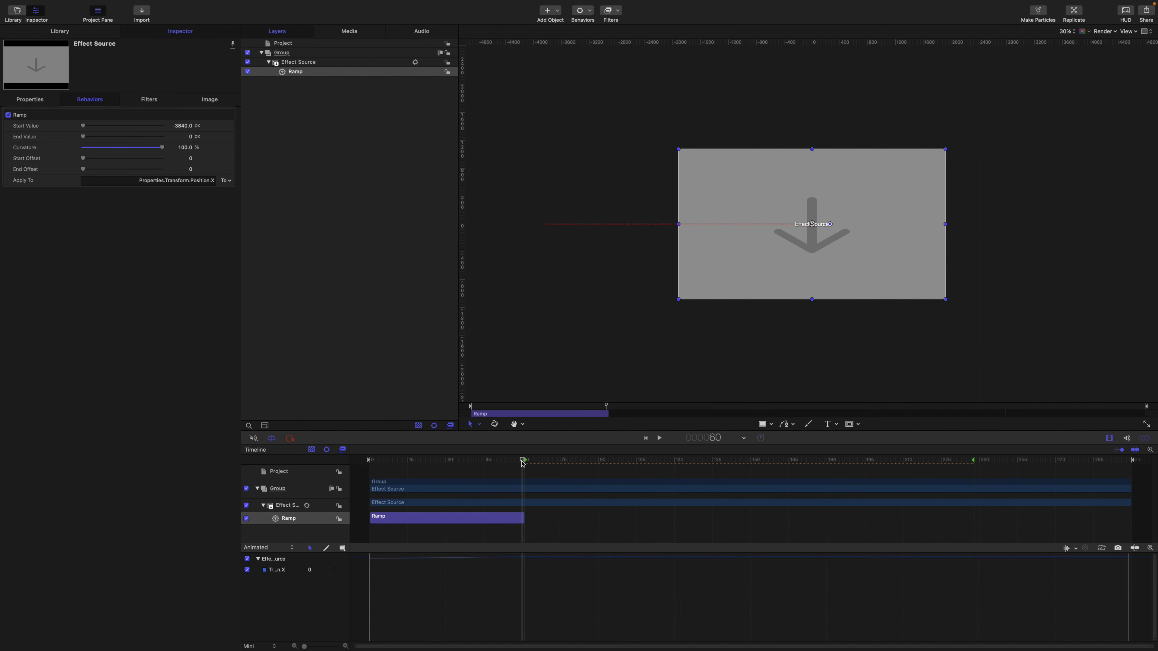
drag(523, 463, 481, 460)
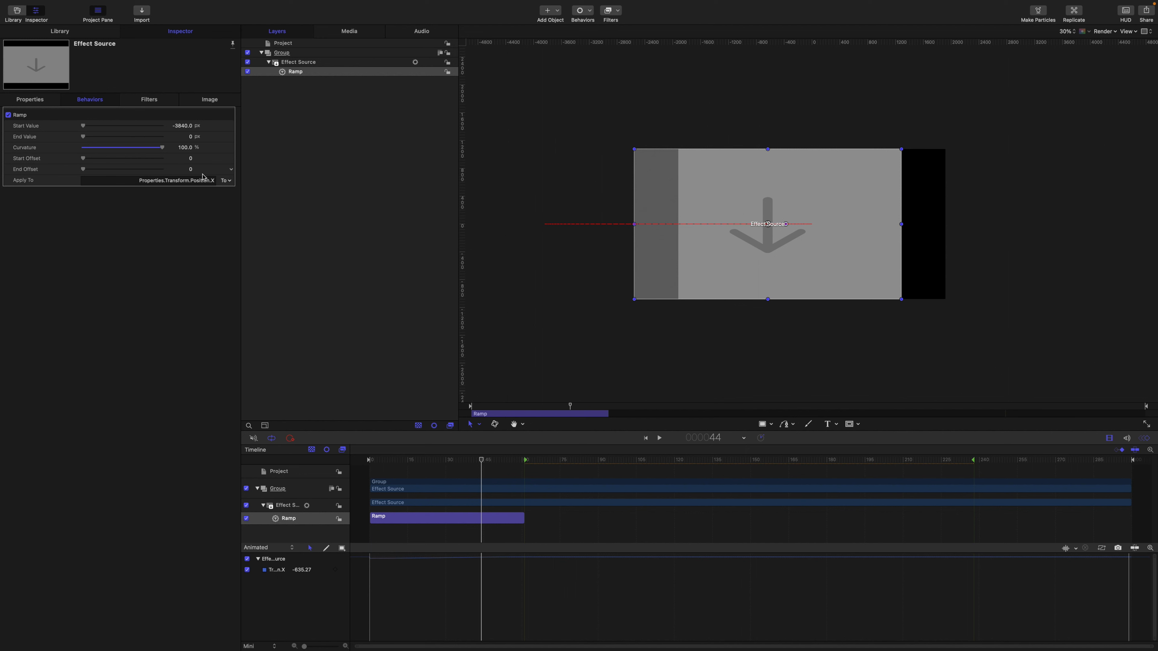
- Add the Ramp's End Offset to a new slider in a new rig and rename the slider Duration
click(230, 170)
mouse_move(285, 279)
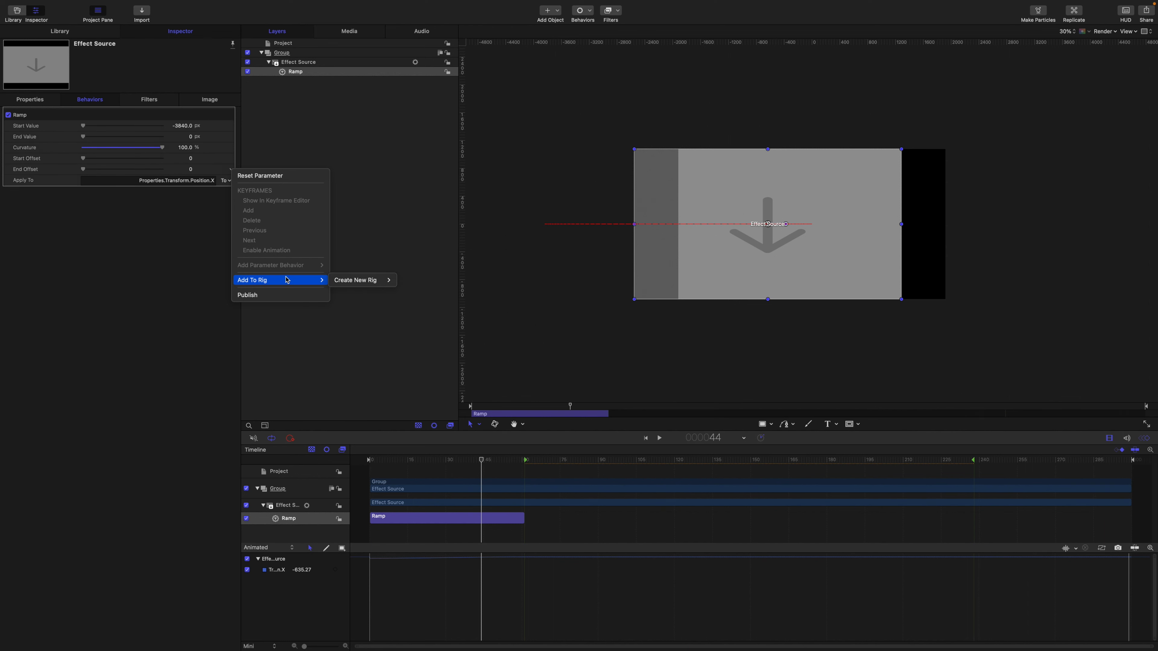
mouse_move(364, 279)
click(426, 300)
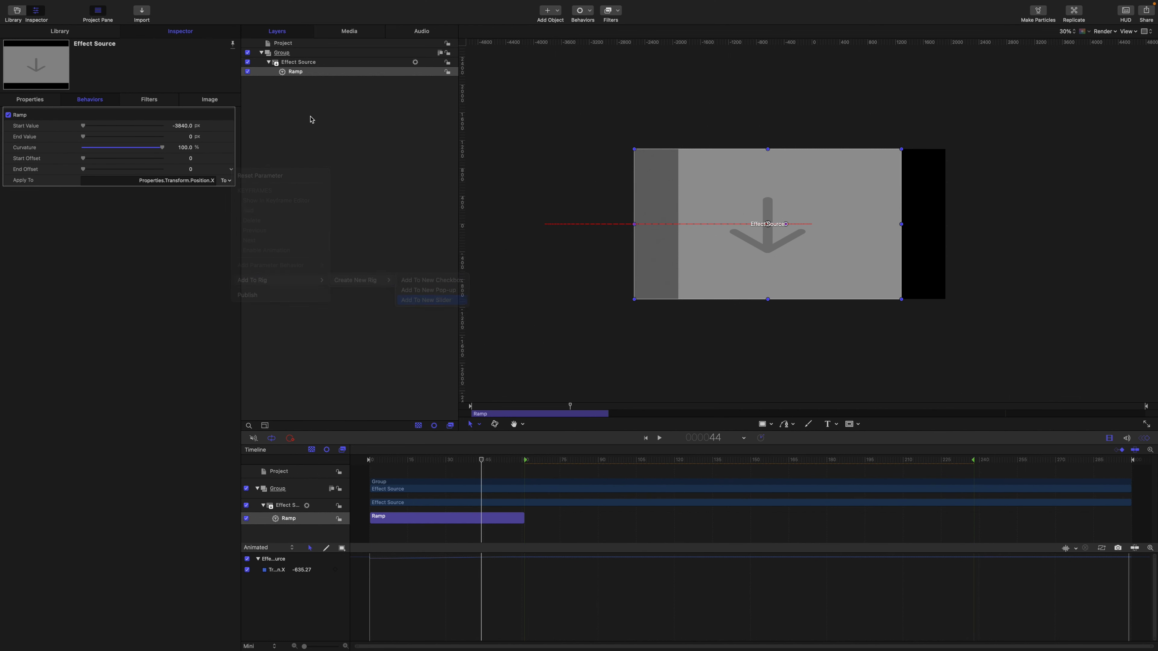
double_click(298, 66)
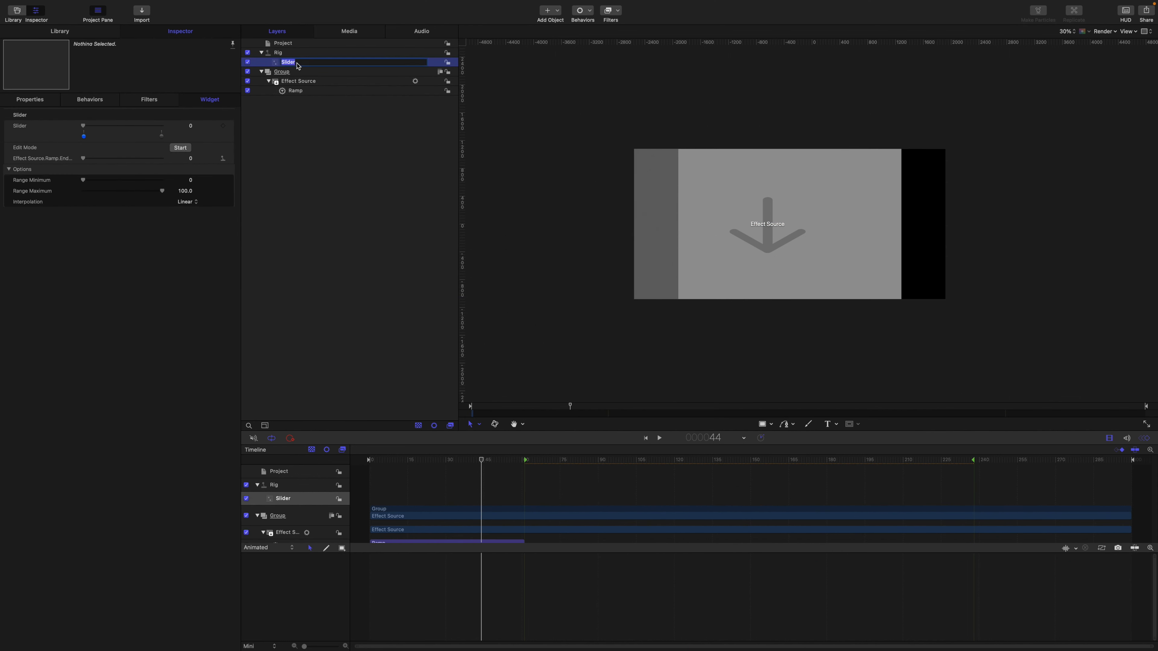
text(Duration)
key(Return)
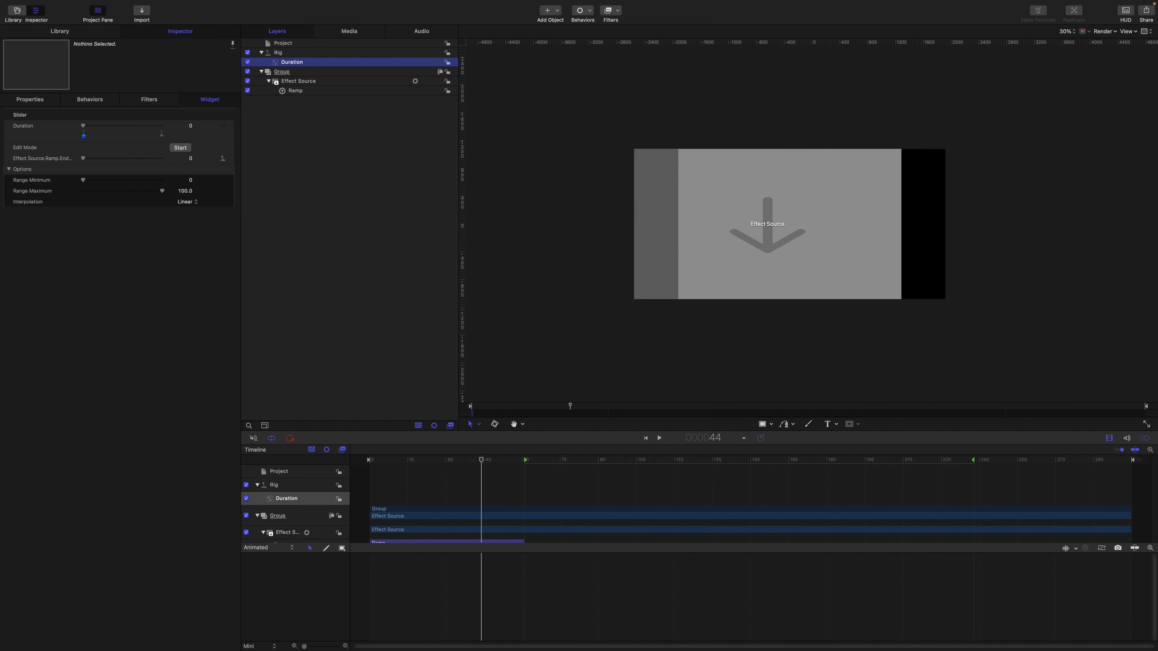
- Set the Ramp's End Offset to 60 at the Duration slider's minimum
scroll(456, 503, down, 1)
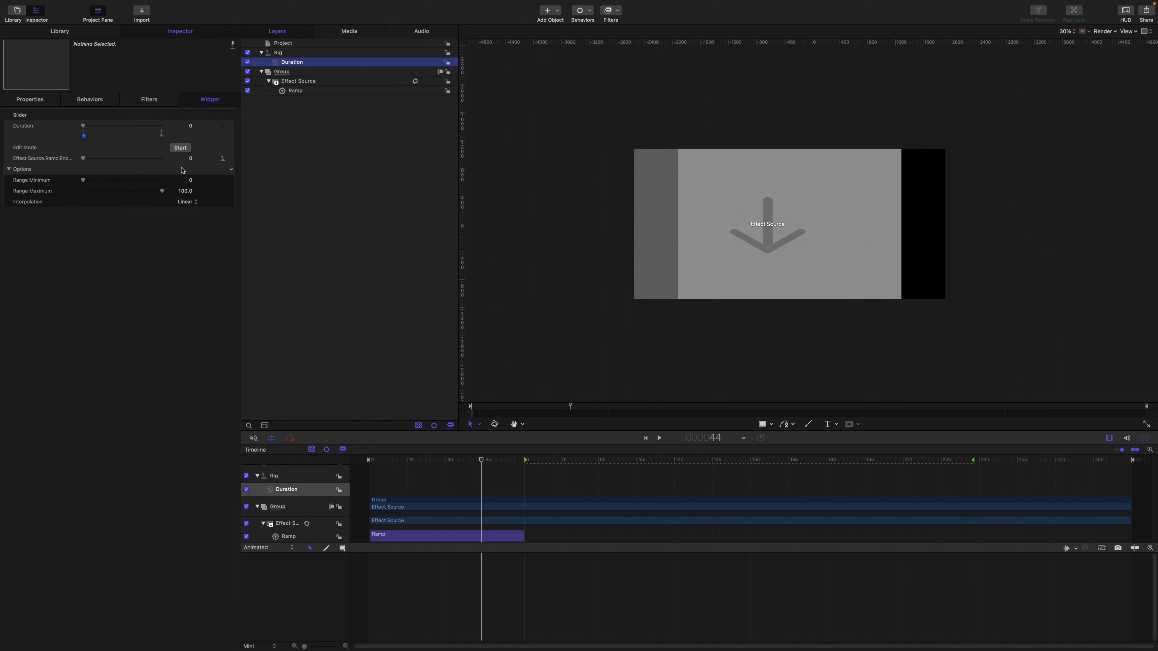
click(189, 158)
text(60)
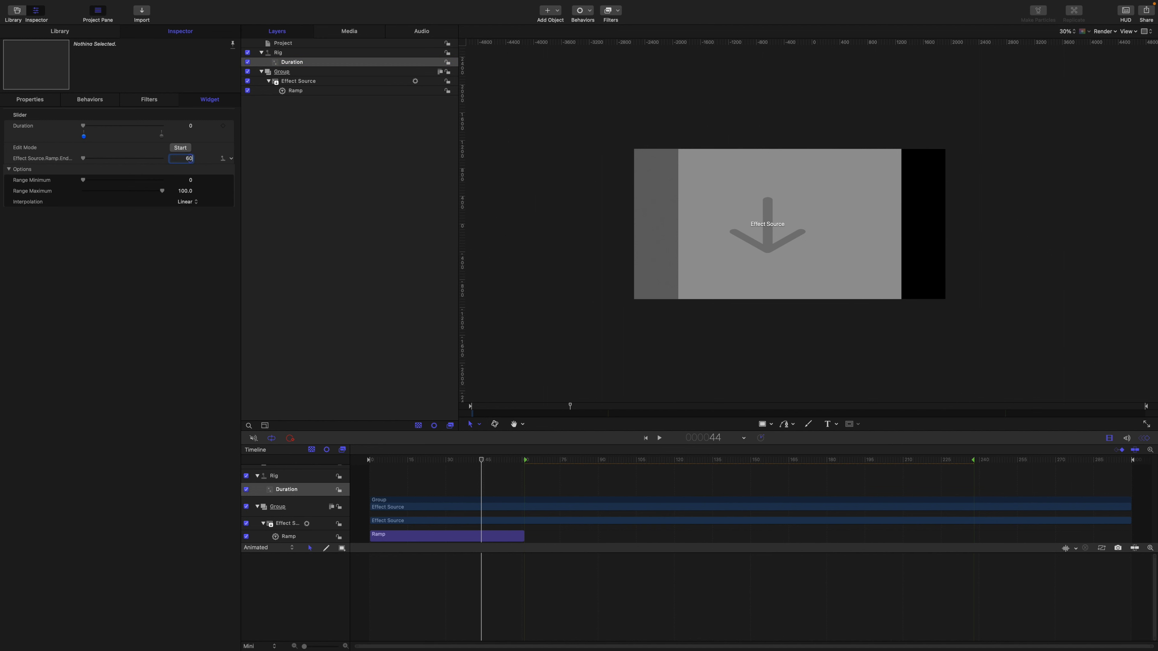
key(Return)
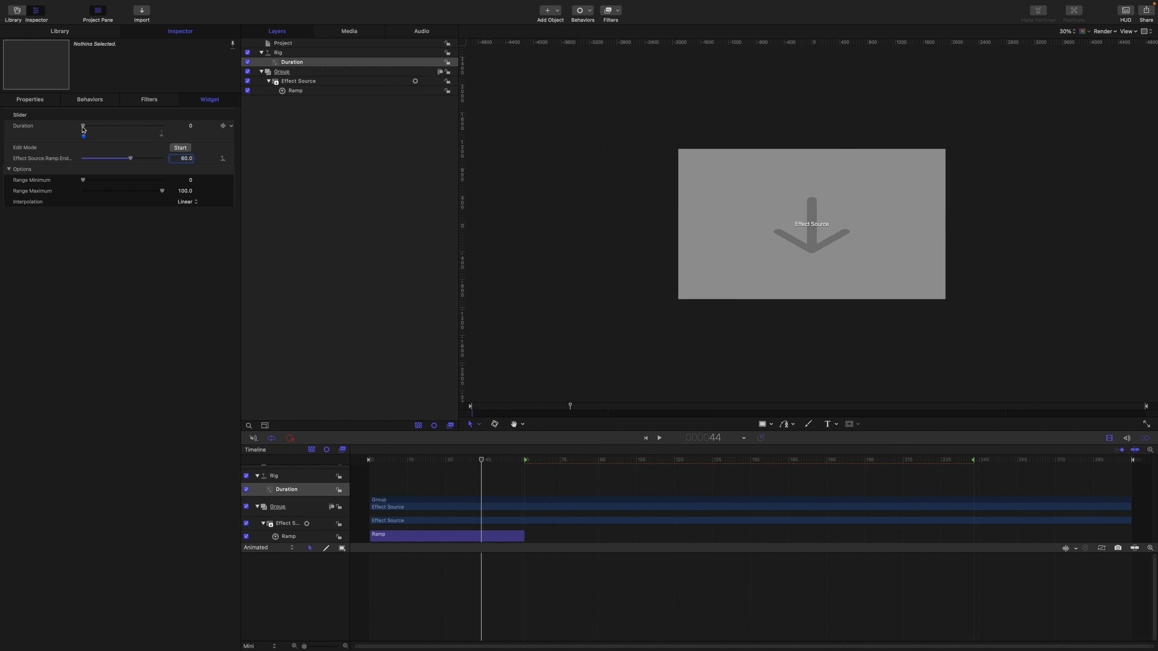
- Check how Duration values of 100 and 0 affect the slide-in while scrubbing the timeline between frames 53 and 0
drag(84, 132, 175, 132)
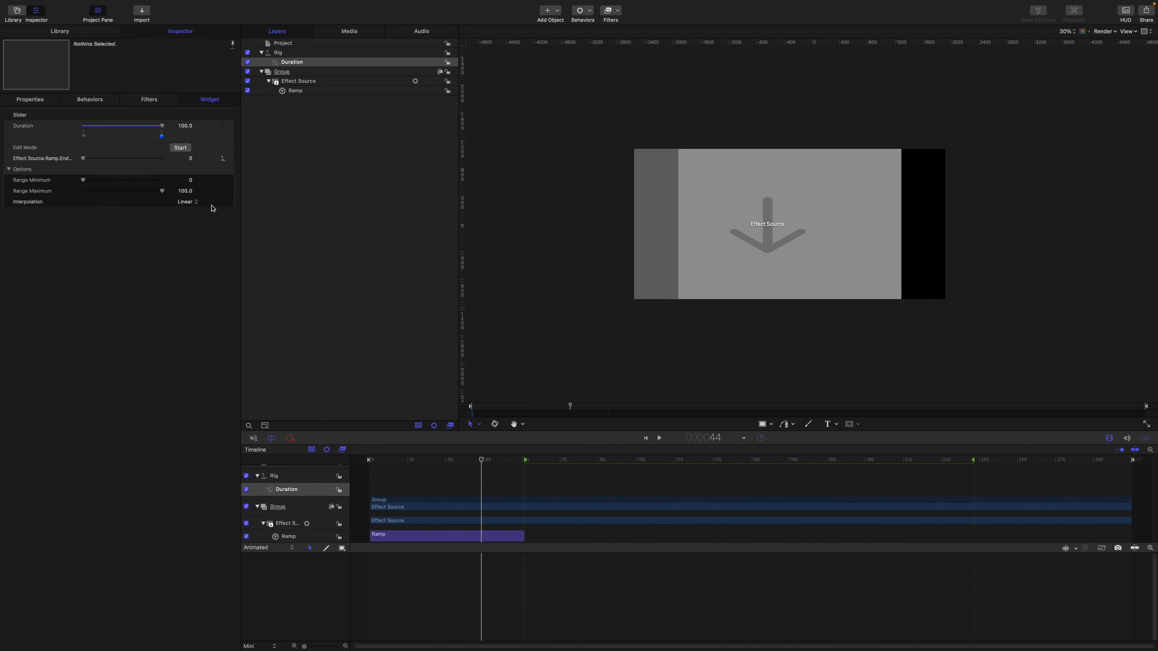
mouse_move(488, 464)
mouse_down()
mouse_move(357, 455)
mouse_move(523, 476)
mouse_move(504, 476)
mouse_up()
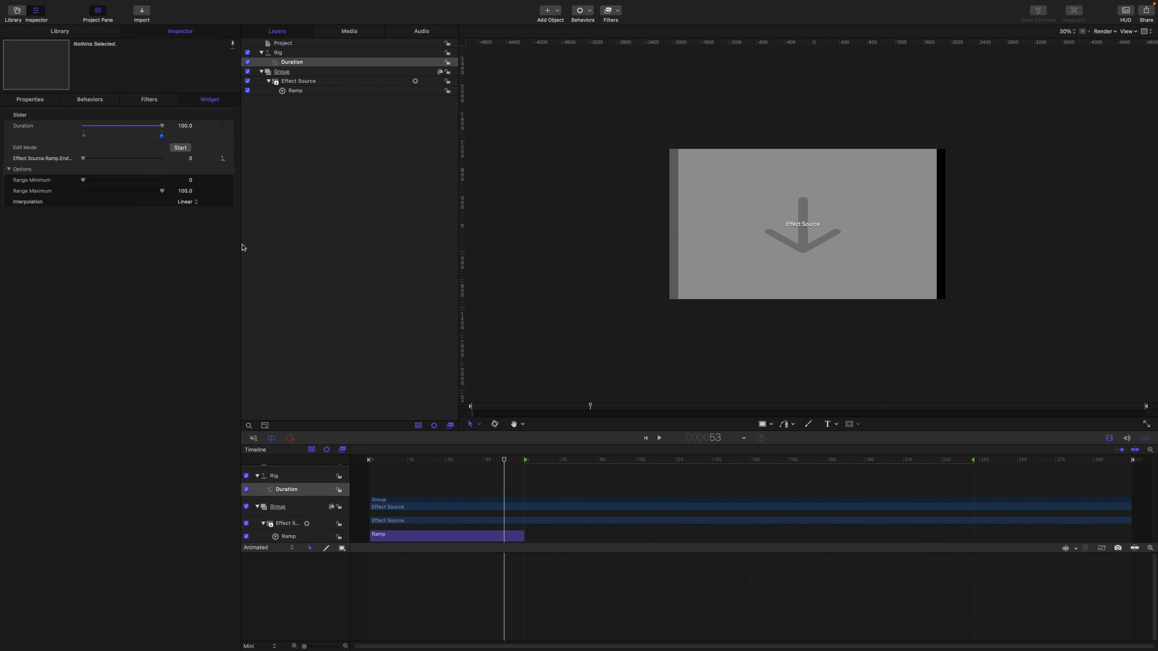
drag(162, 125, 67, 119)
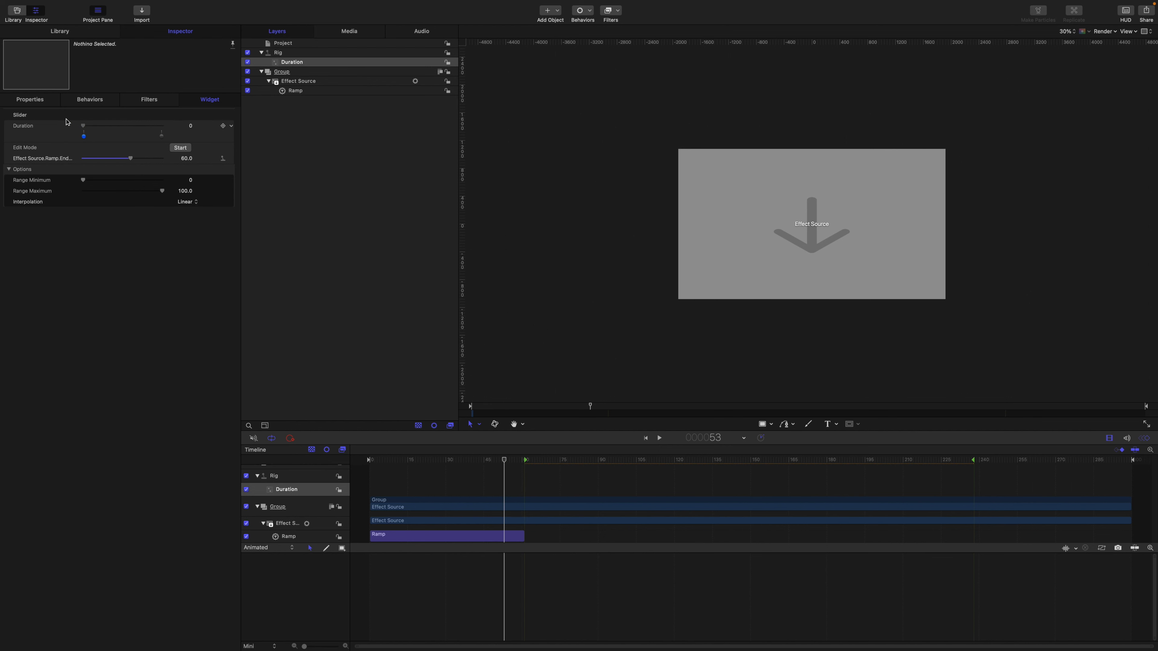
drag(505, 460, 334, 455)
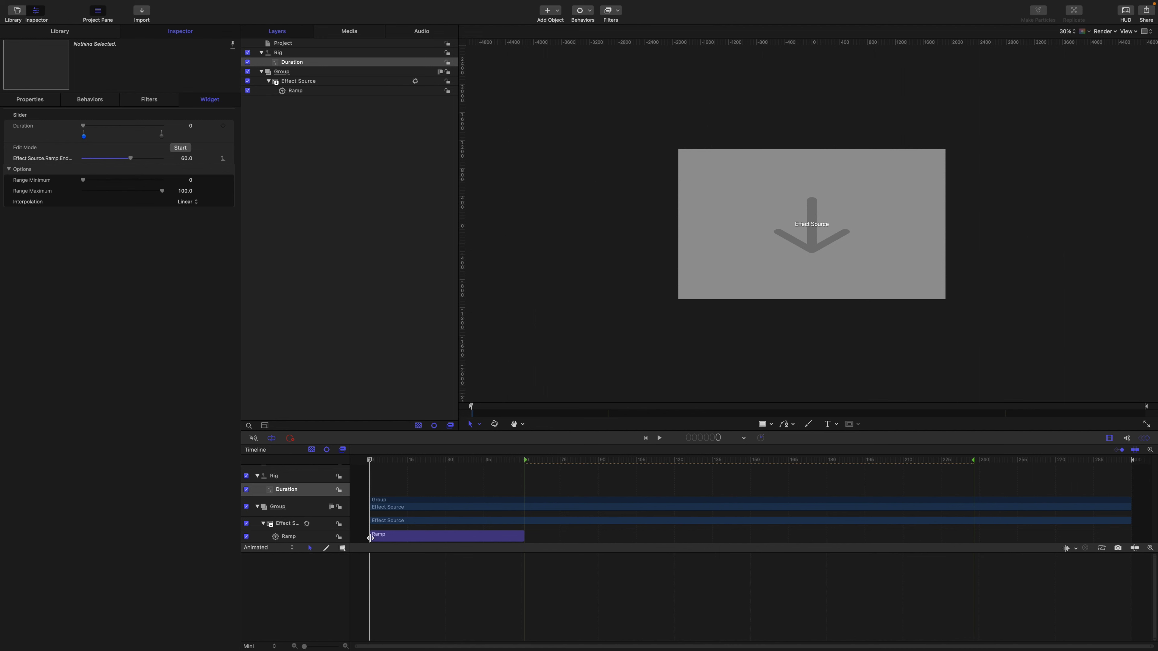
- Set the Duration slider's range maximum to 2 and start playback
click(188, 191)
text(2)
key(Return)
key(space)
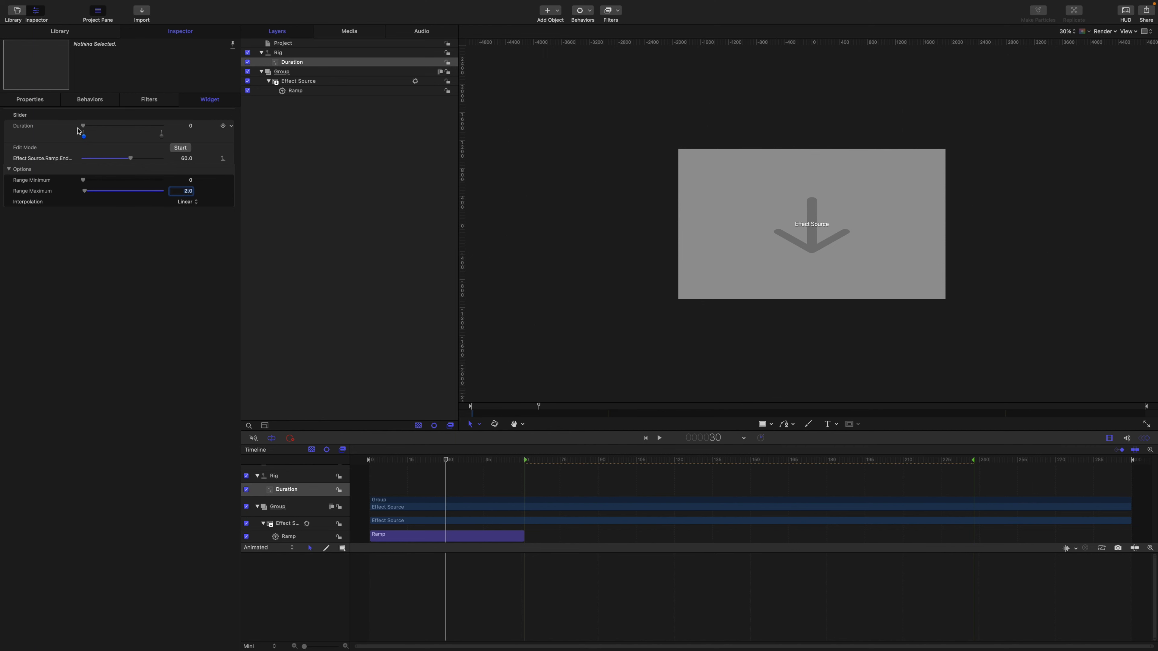
- Raise the rig's Duration slider to 2.0 and play back the Ramp animation
drag(83, 126, 232, 140)
key(space)
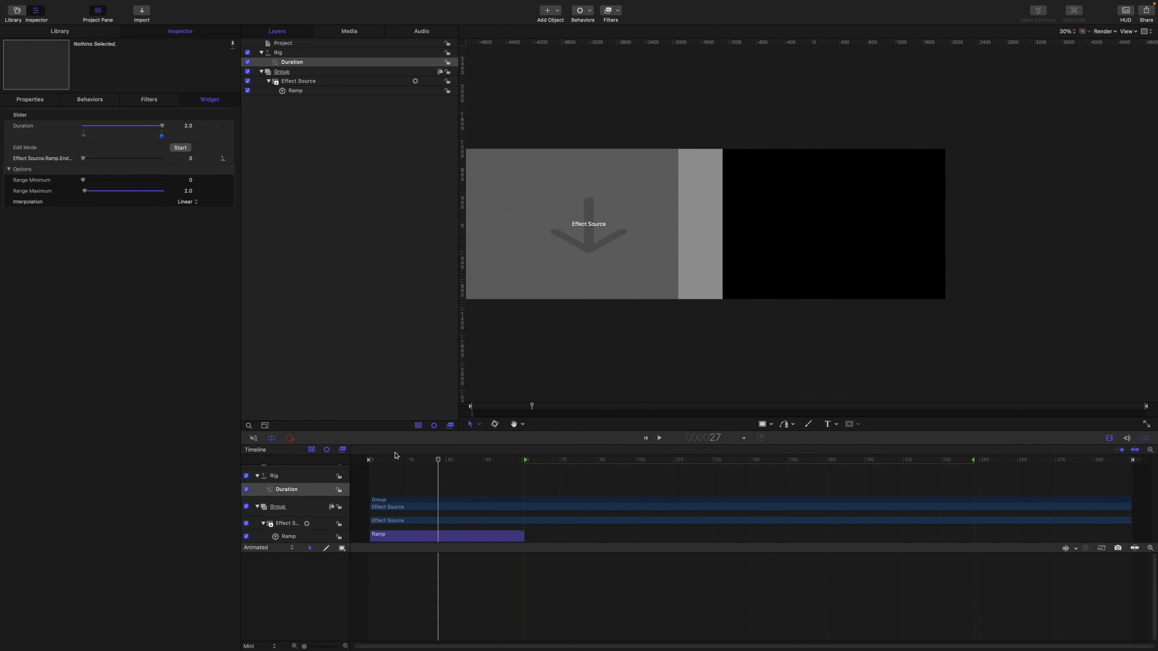
key(space)
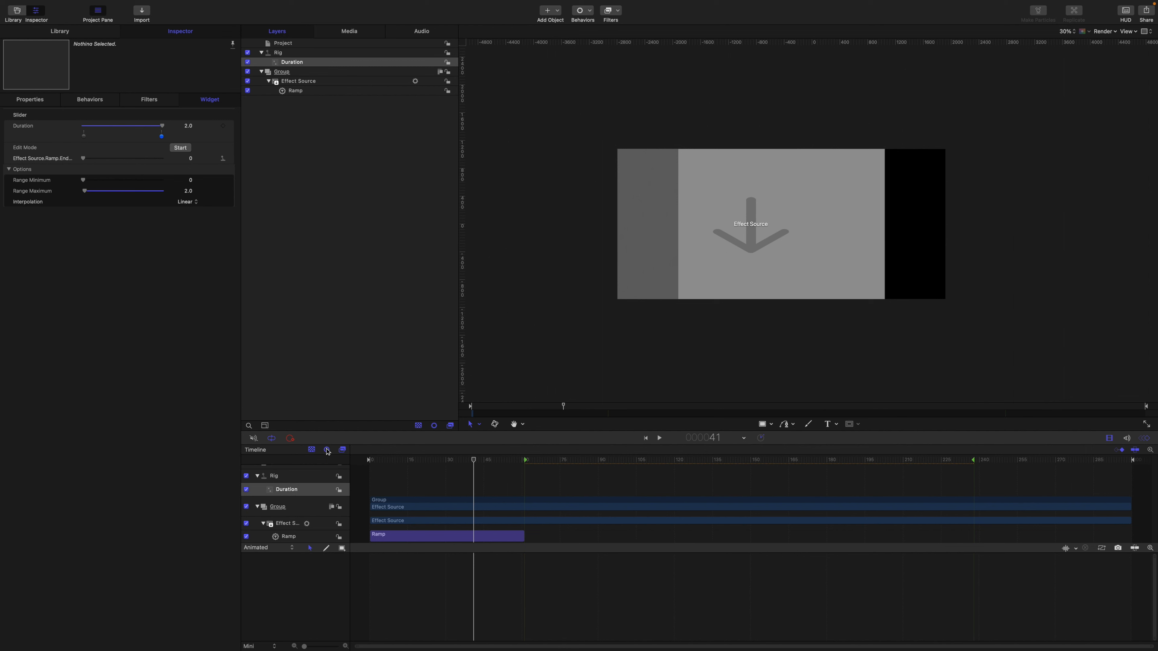
- Rename the Ramp behavior on Effect Source as Ramp In
click(314, 93)
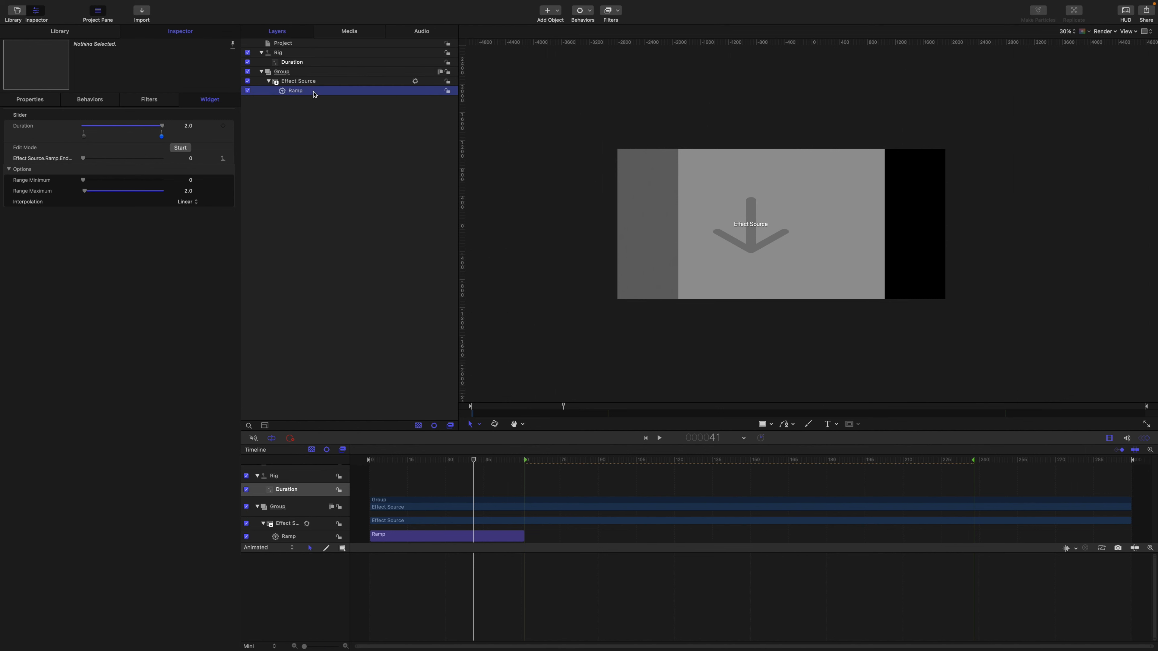
double_click(311, 90)
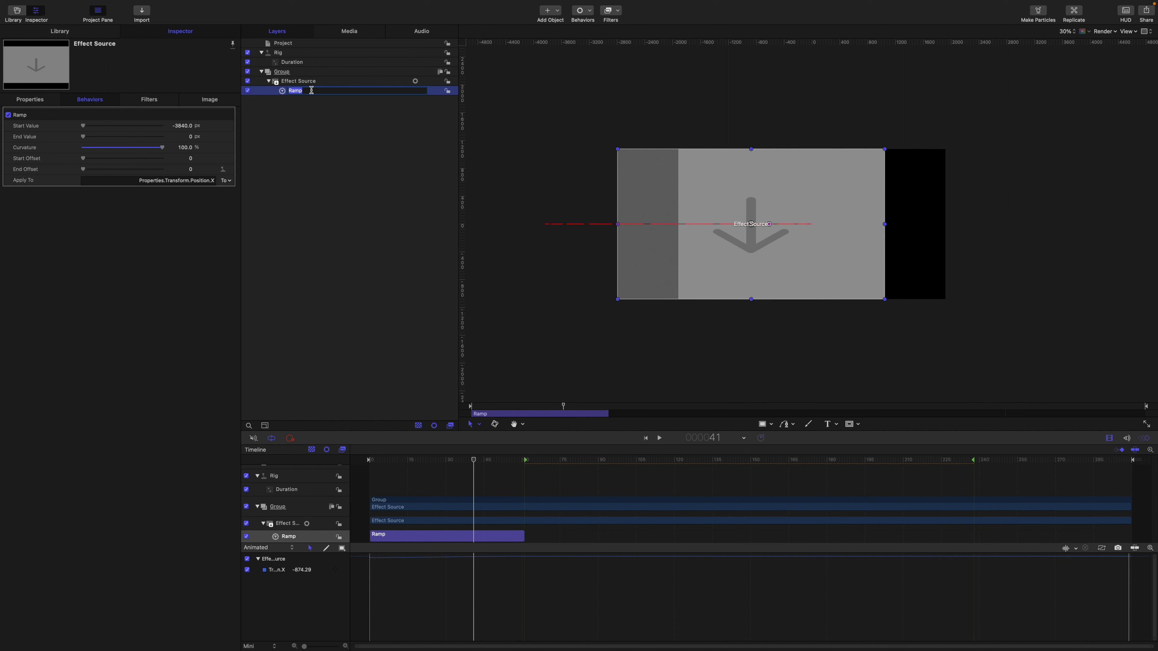
key(Right)
key(Return)
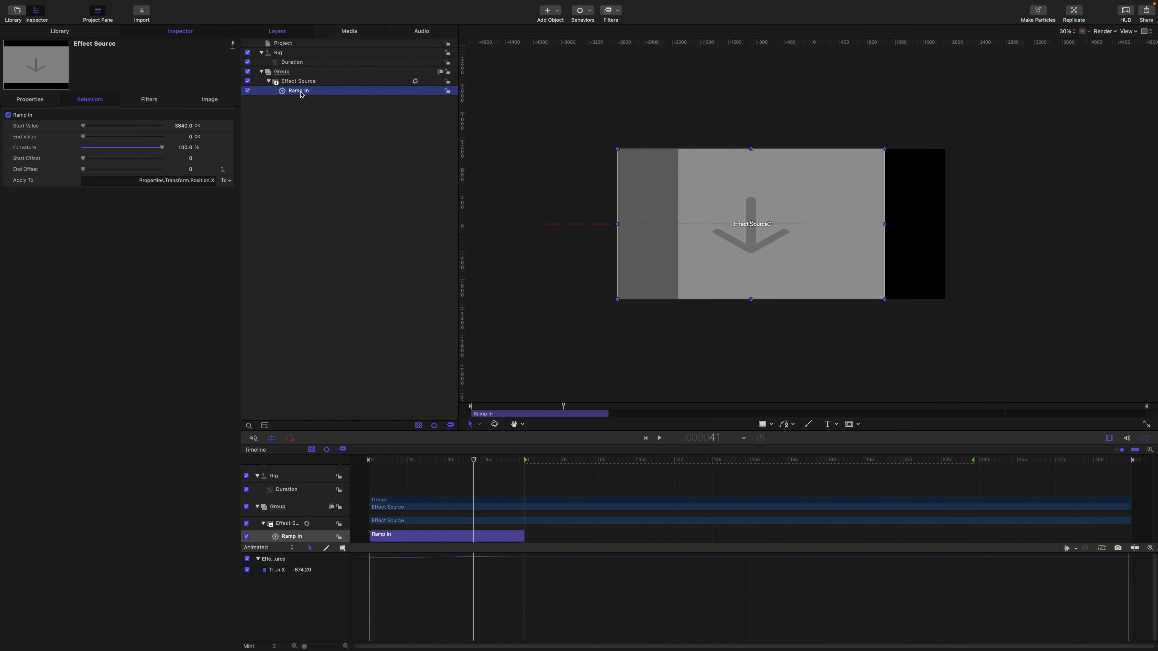
- Duplicate the Ramp In behavior below the original and rename the copy Ramp Out
key(super+d)
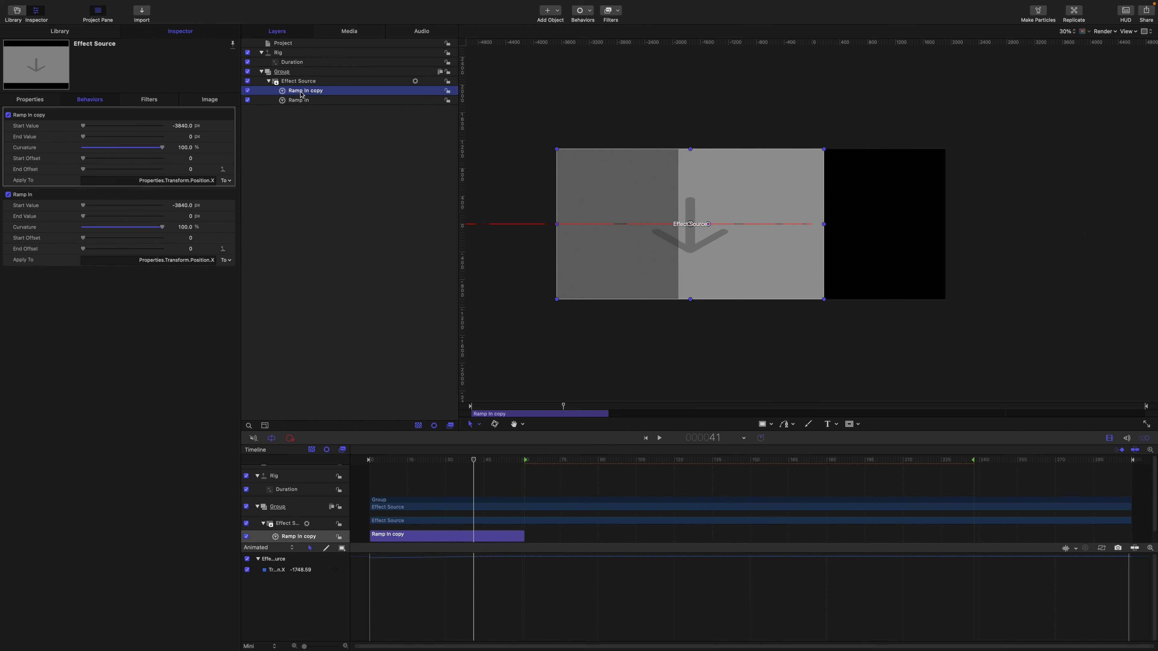
key(super+bracketleft)
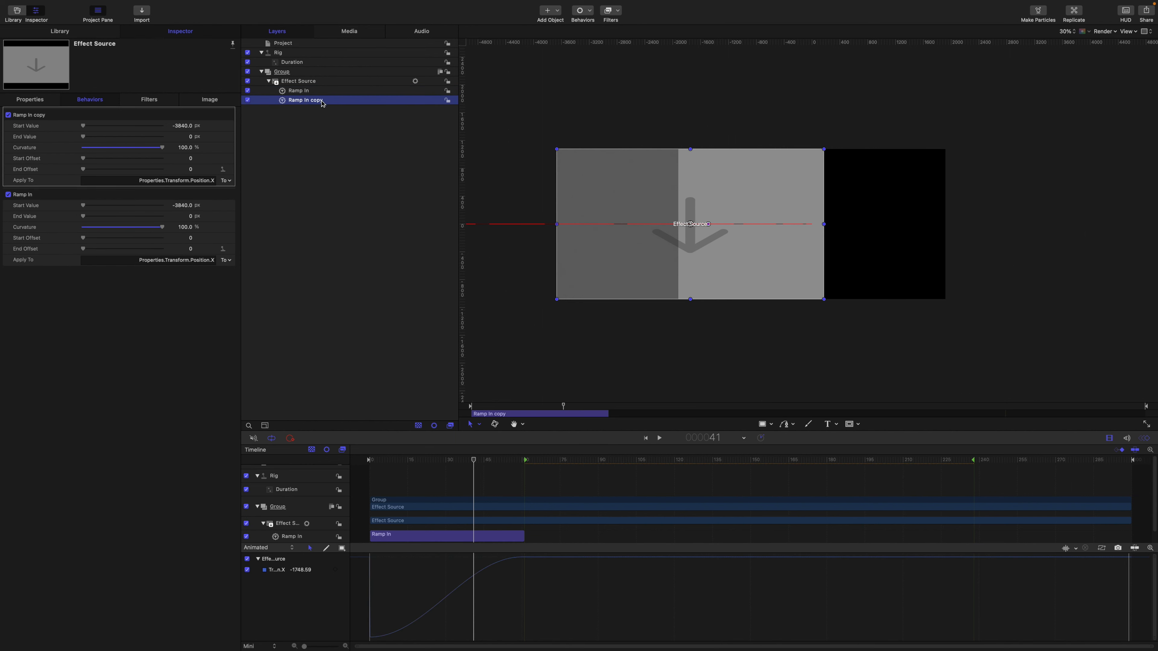
click(321, 101)
double_click(316, 100)
key(BackSpace)
key(BackSpace)
key(BackSpace)
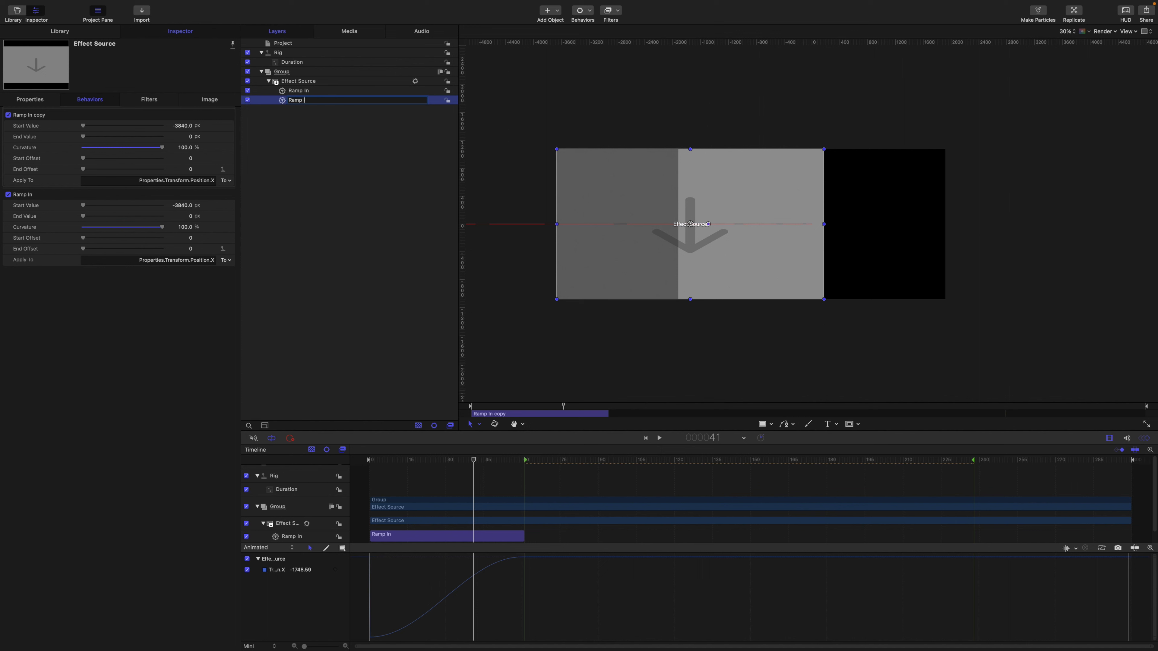
text(Out)
key(Return)
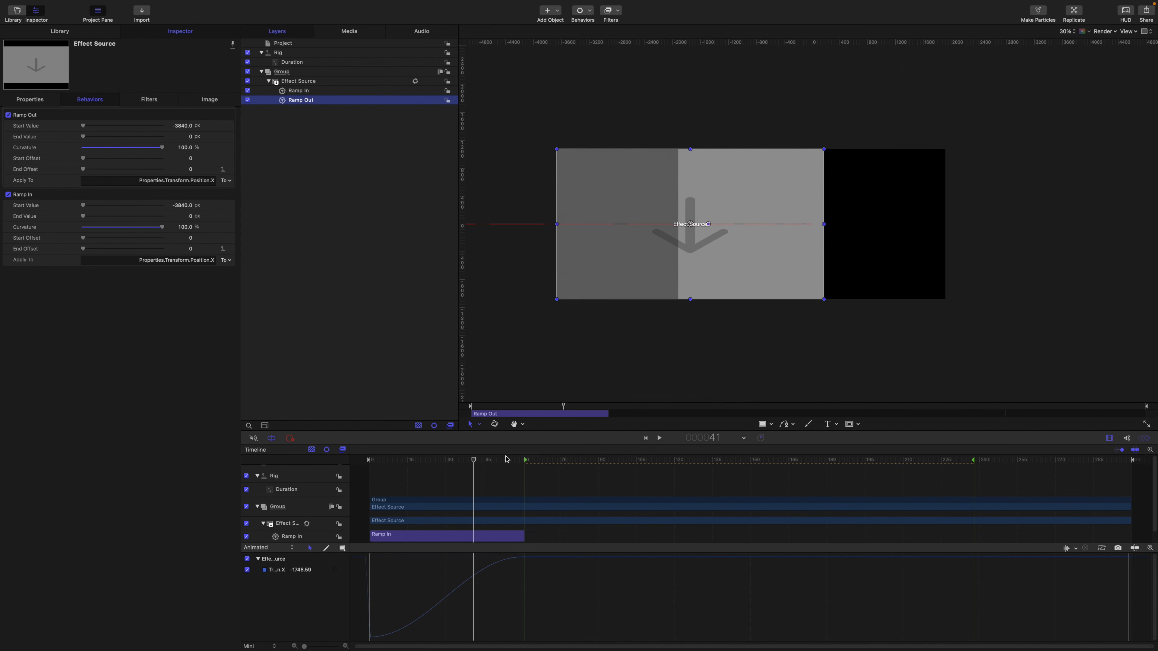
- Move the Ramp Out behavior in time so that it ends at the project's last frame, 299
drag(473, 460, 1157, 478)
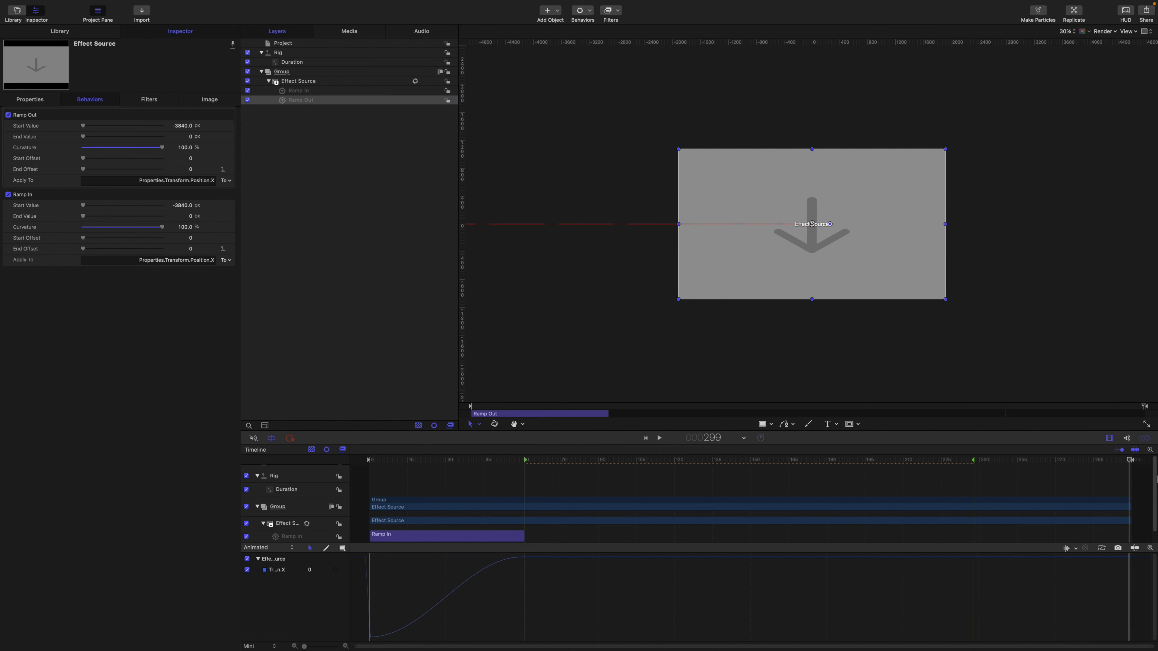
key(shift+])
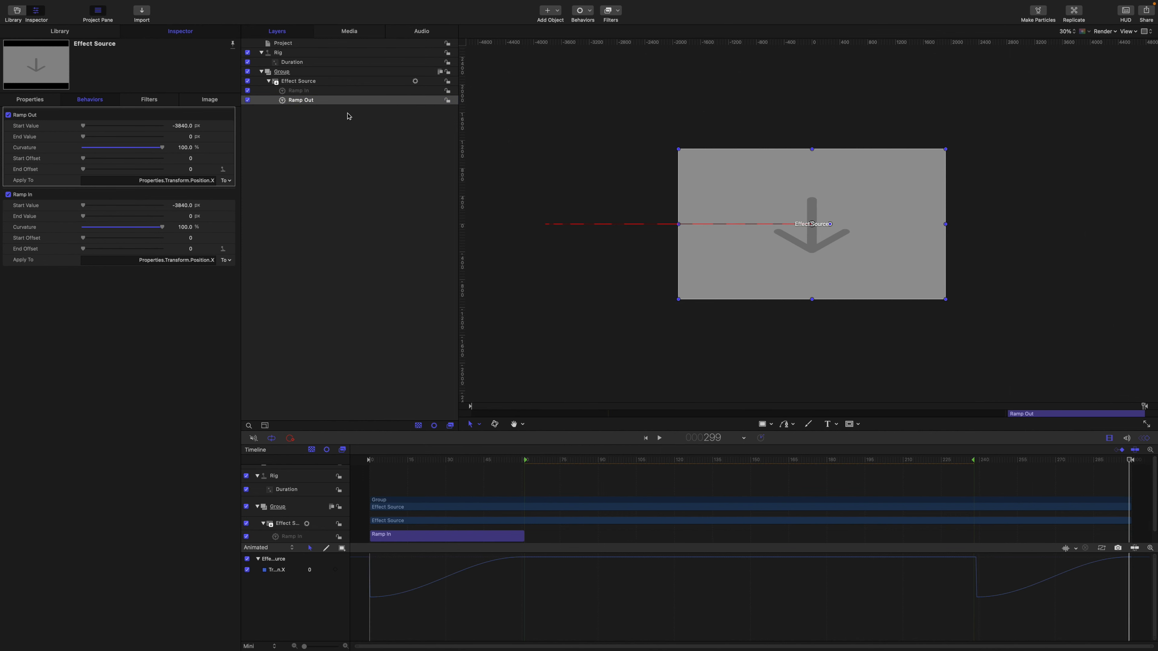
click(299, 91)
click(300, 102)
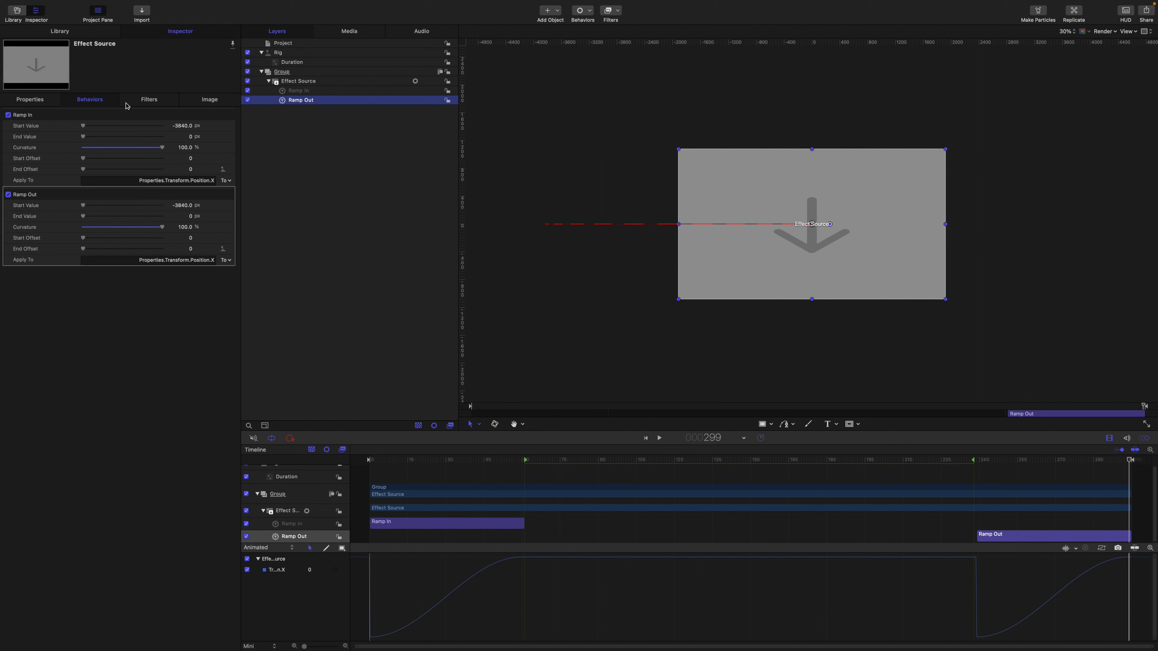
- Set Ramp Out's Start Value to 0 px and its End Value to 3840 px
click(186, 205)
text(0)
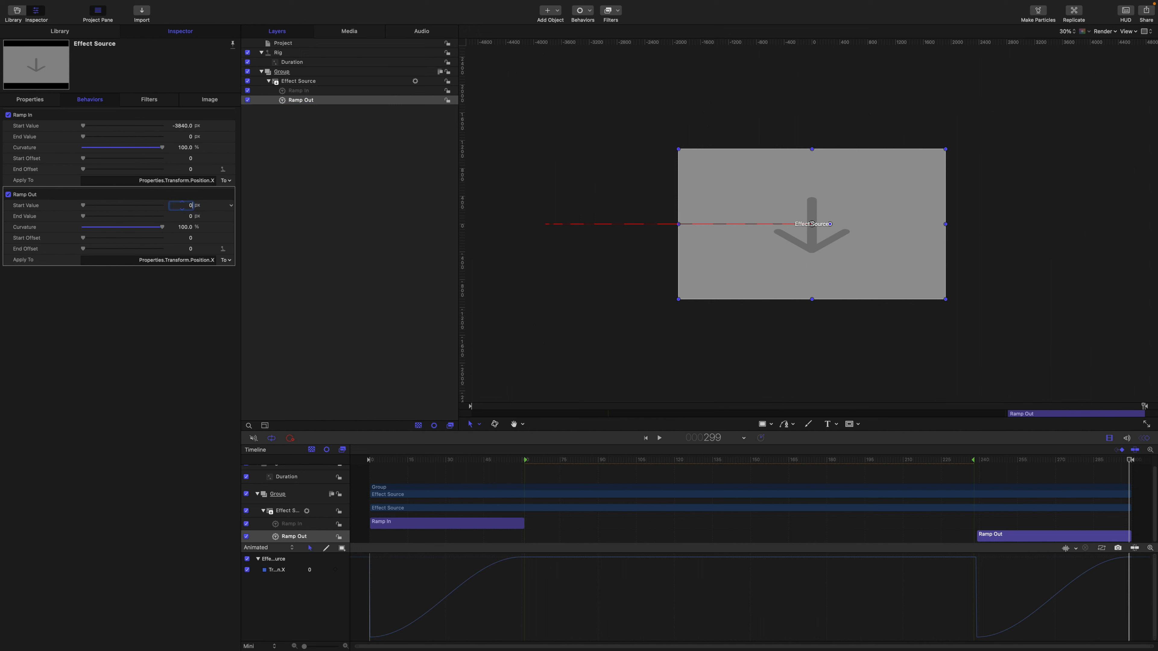
key(Return)
click(189, 217)
text(3840)
key(Return)
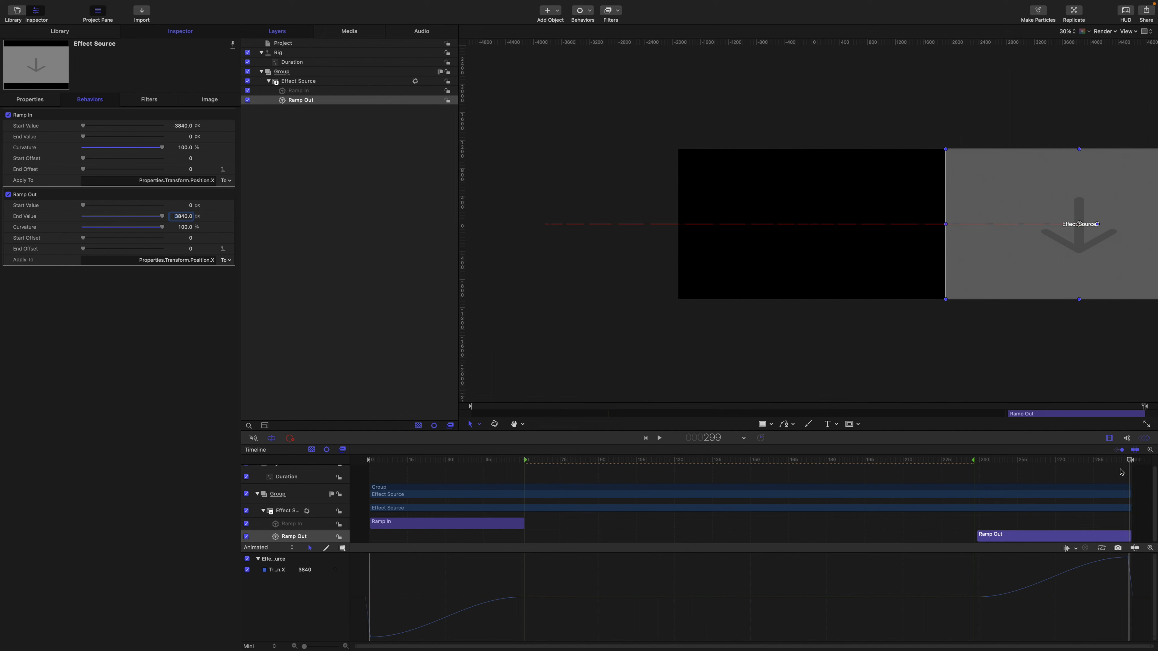
- Play and scrub through the timeline to review the slide-in and slide-out animation of Effect Source
drag(1130, 461, 582, 460)
key(Home)
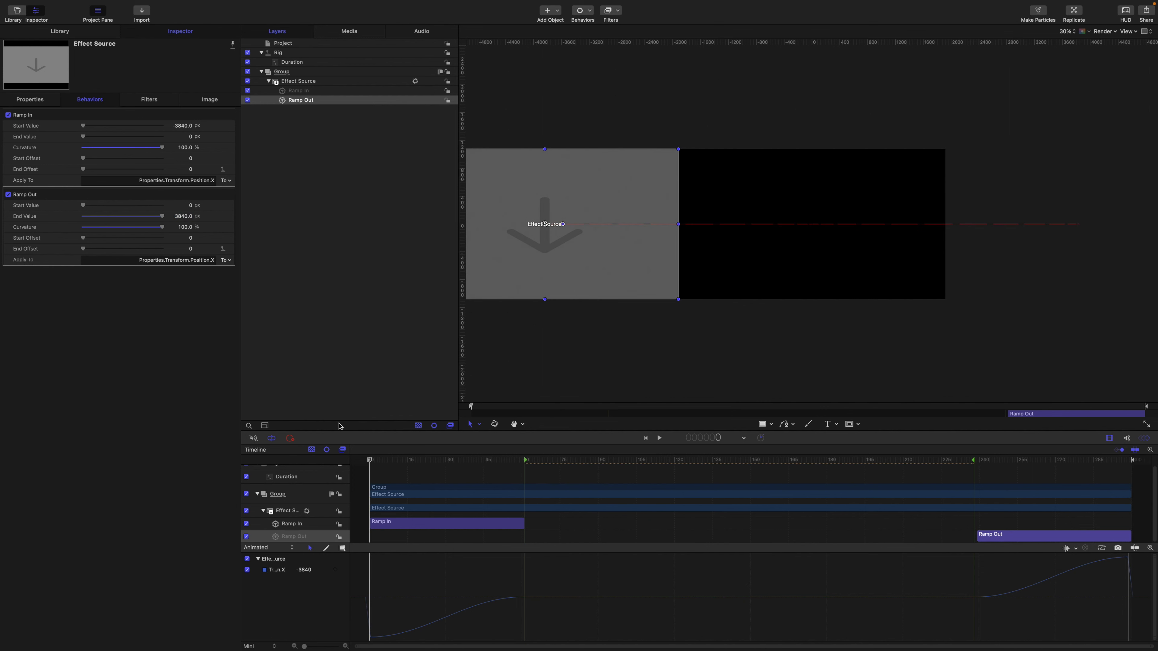
drag(370, 460, 478, 469)
key(space)
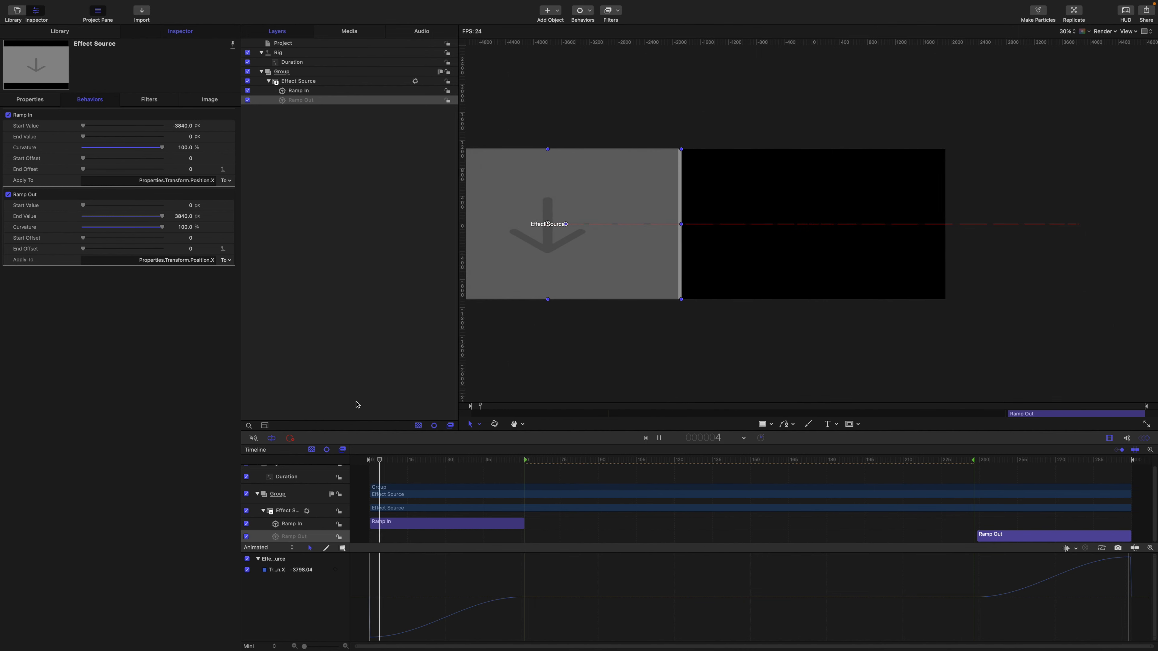
key(space)
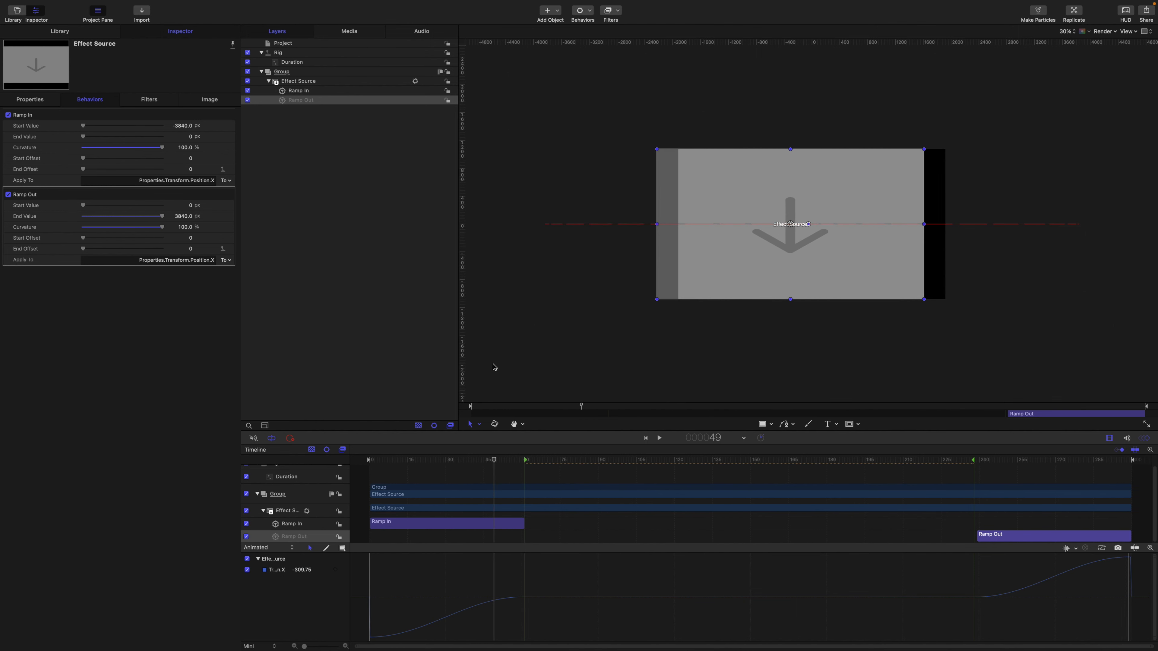
drag(498, 462, 753, 513)
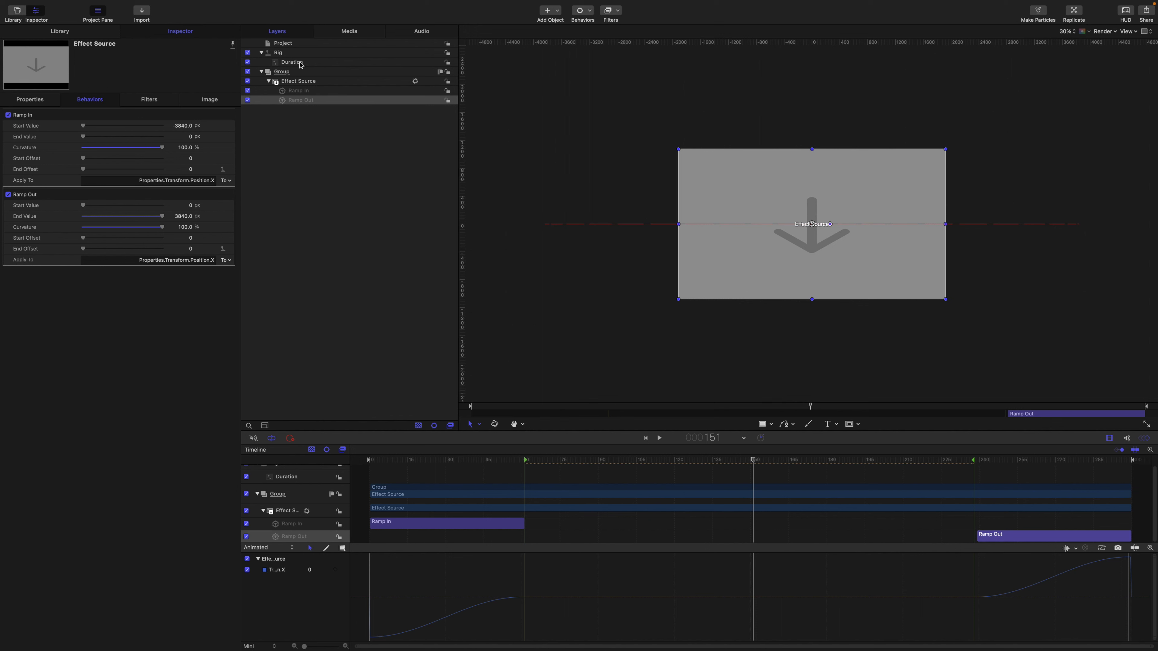
- Widen the Inspector to show the full parameter names and set the rig's Duration widget to 1
click(301, 91)
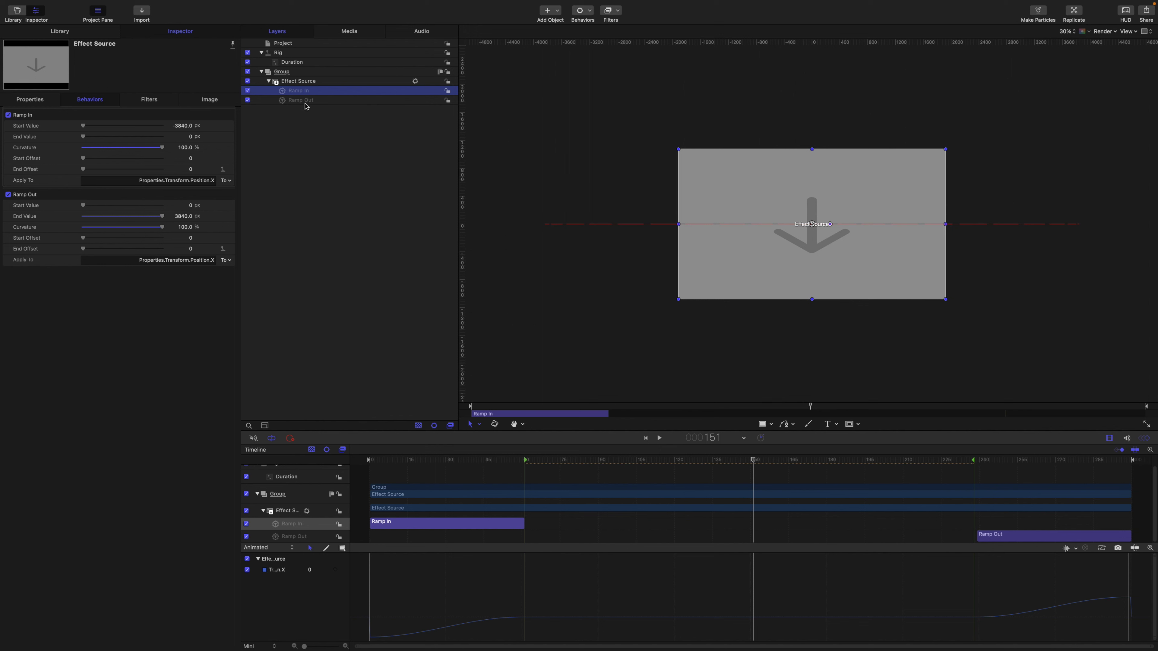
click(298, 63)
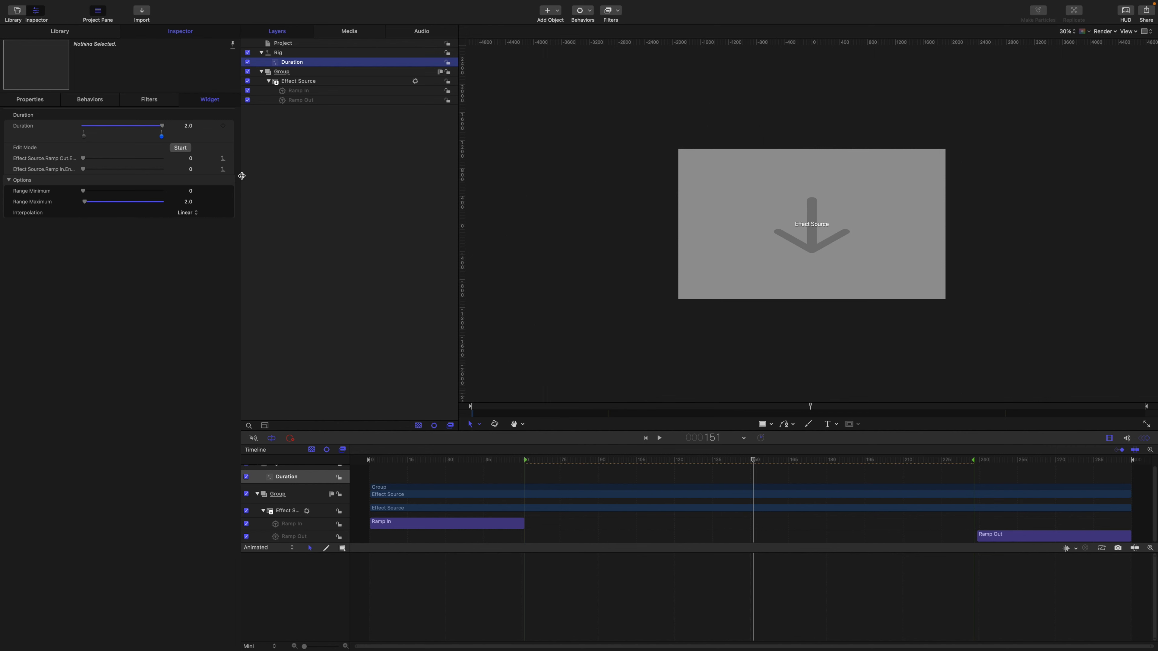
drag(240, 176, 293, 184)
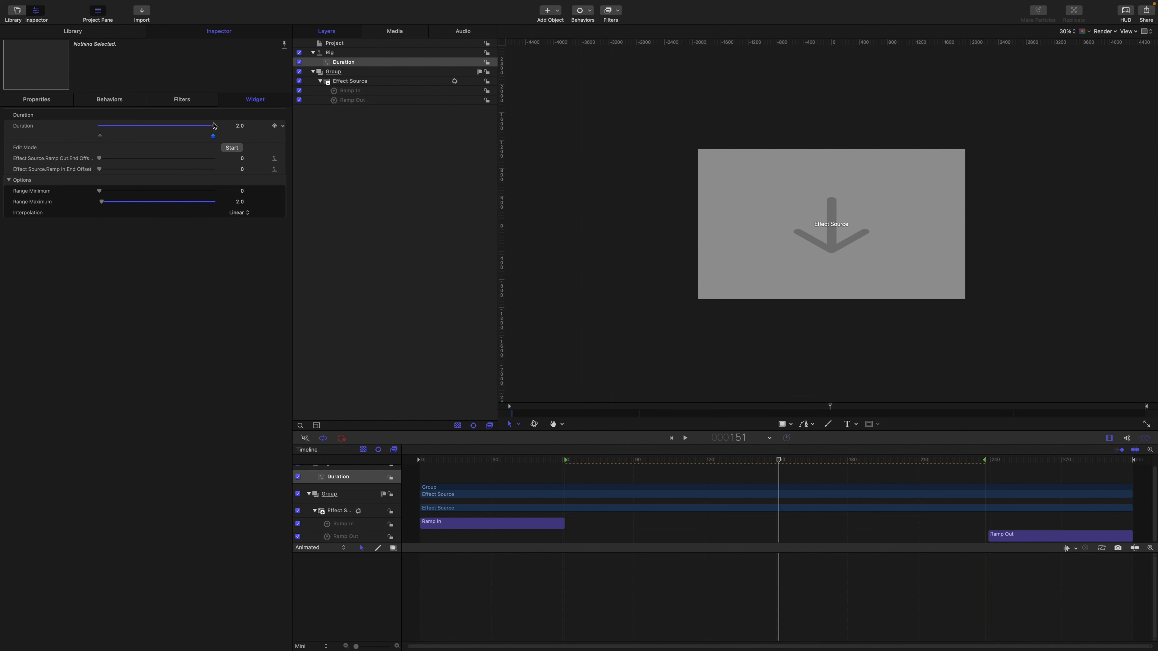
click(240, 125)
text(1)
key(Return)
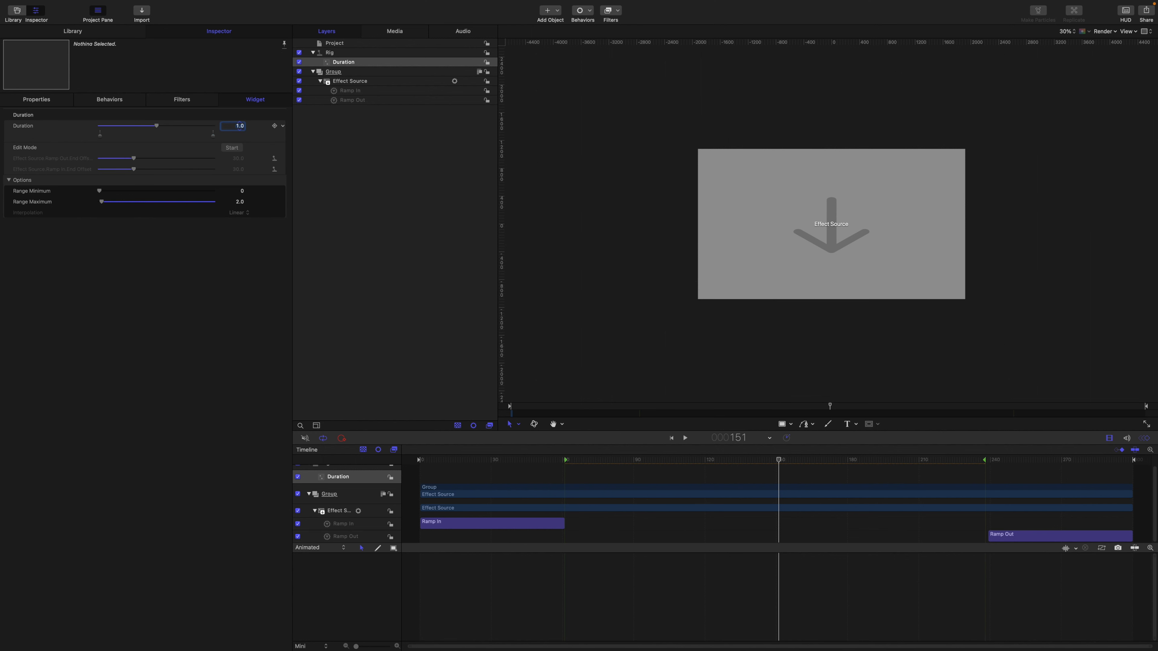
- Examine Effect Source's X position curve and scrub through the Ramp Out section to check its timing
click(359, 82)
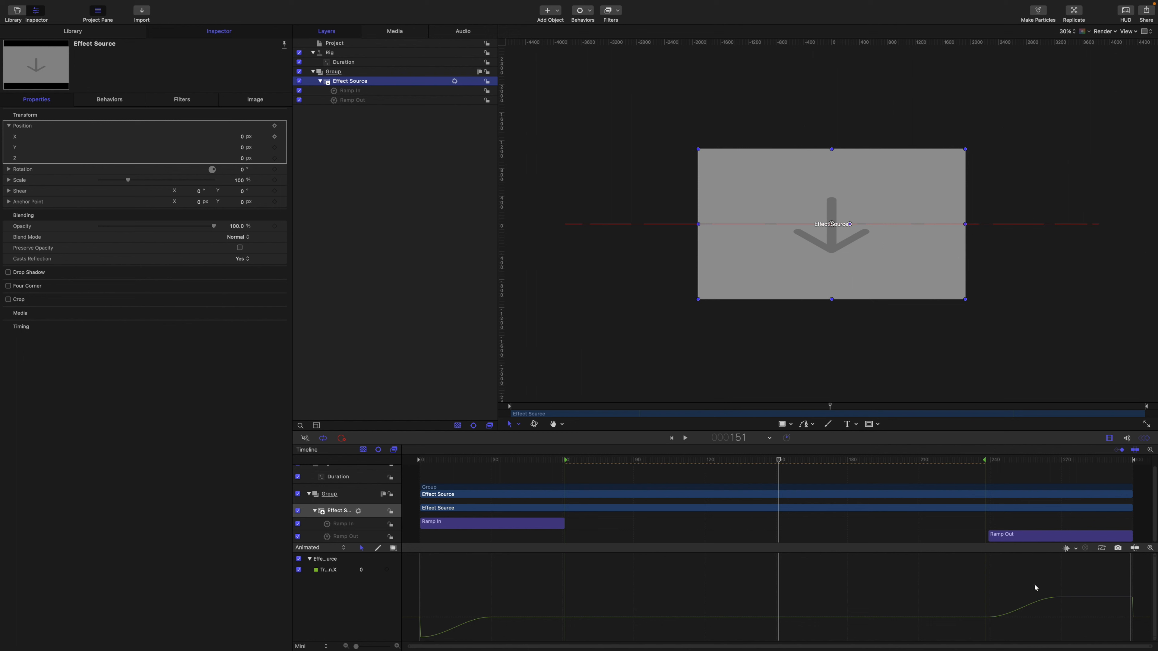
click(783, 461)
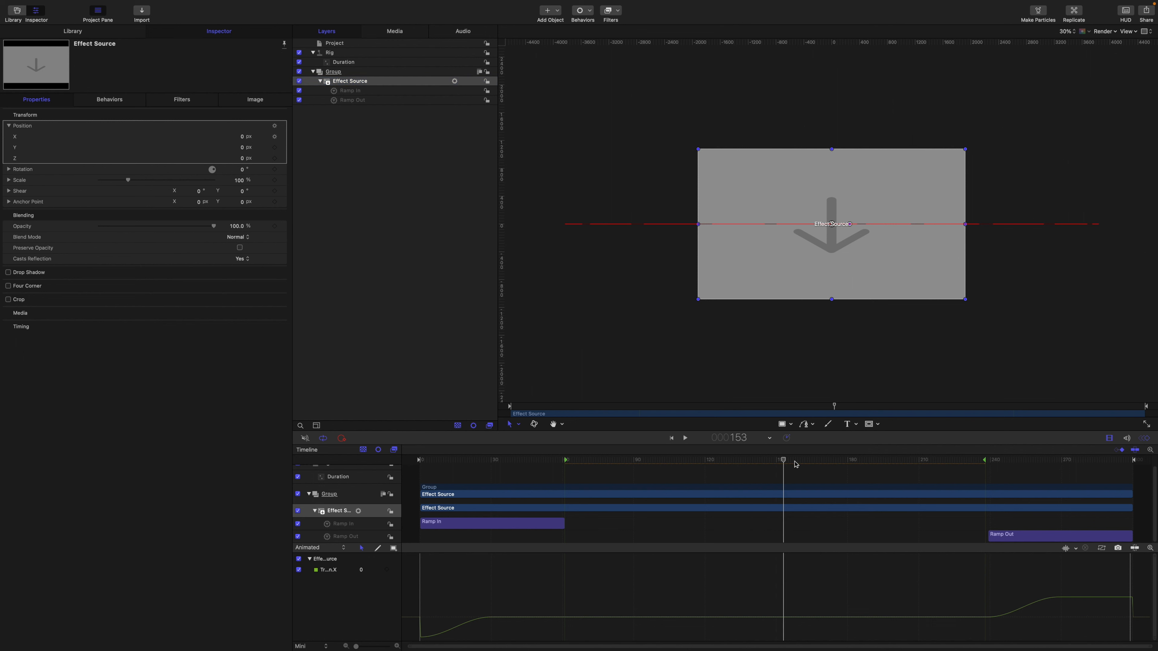
drag(796, 464, 1005, 462)
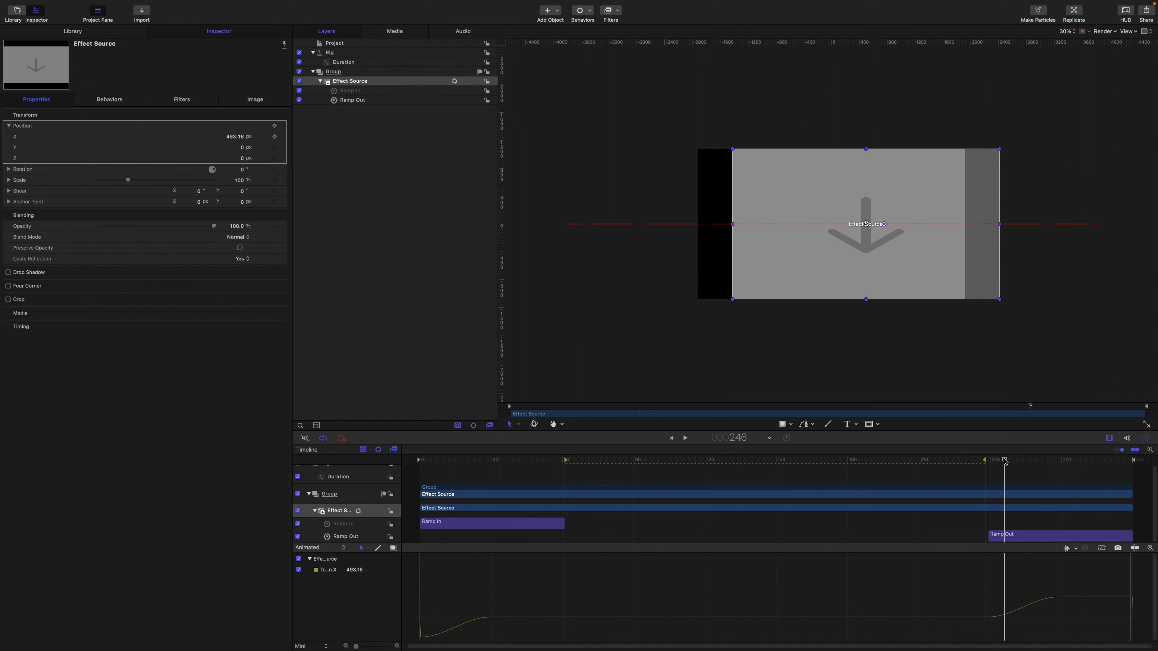
drag(1006, 462, 1049, 493)
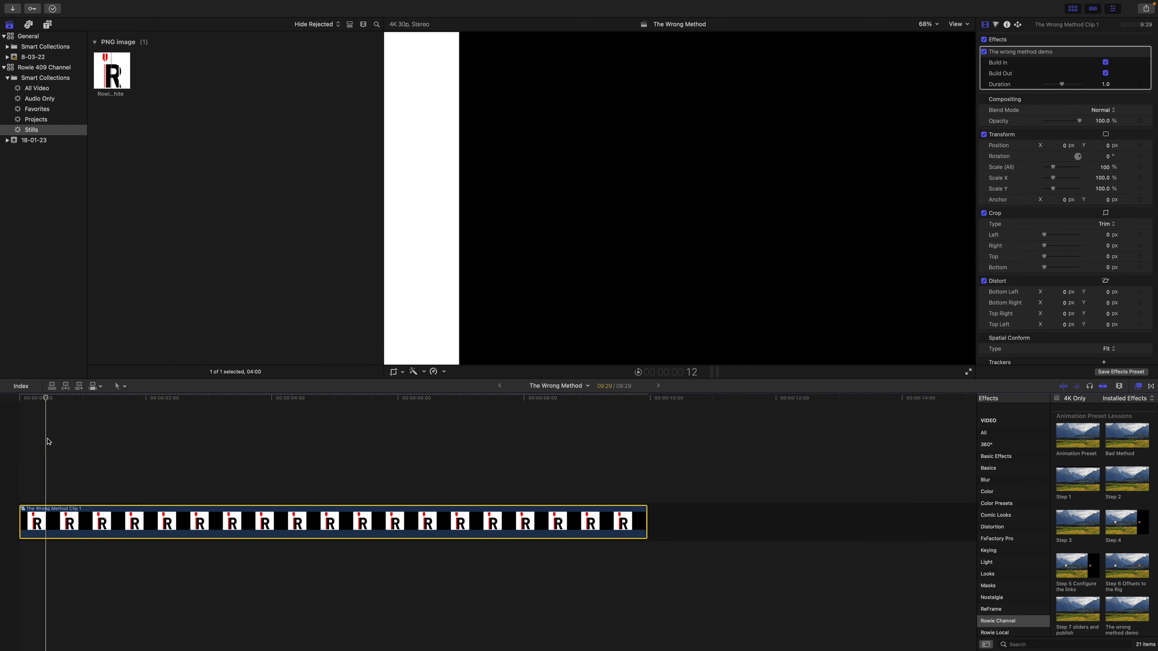
- Switch to Final Cut Pro and play and scrub the clip to check the effect's build in and build out
click(99, 399)
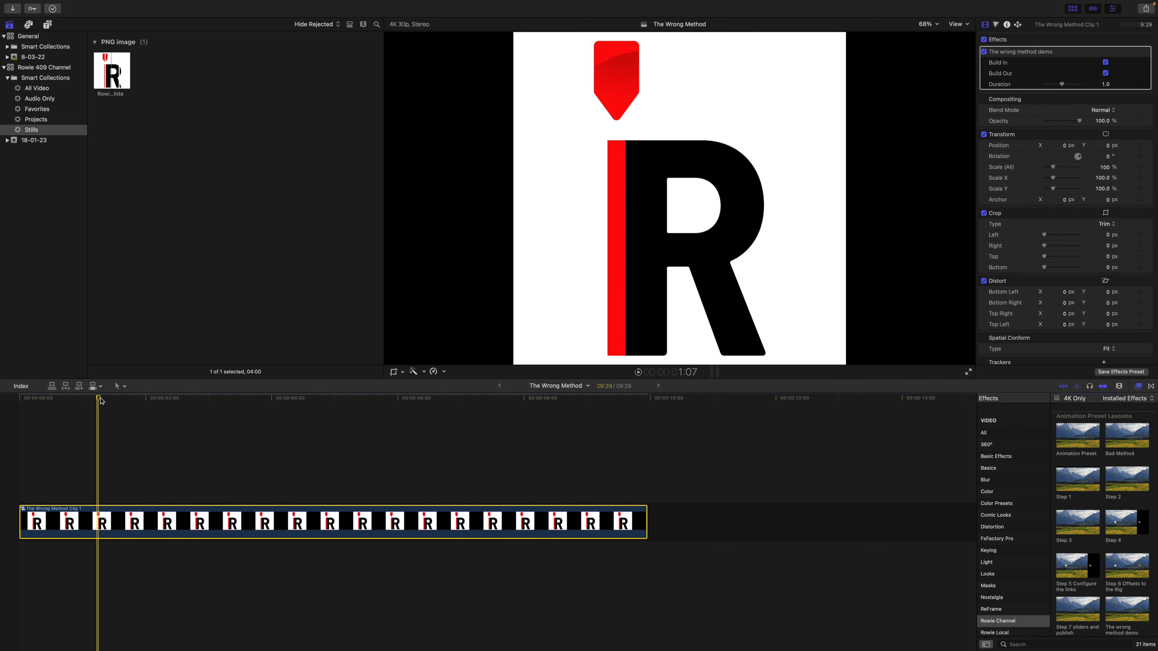
key(space)
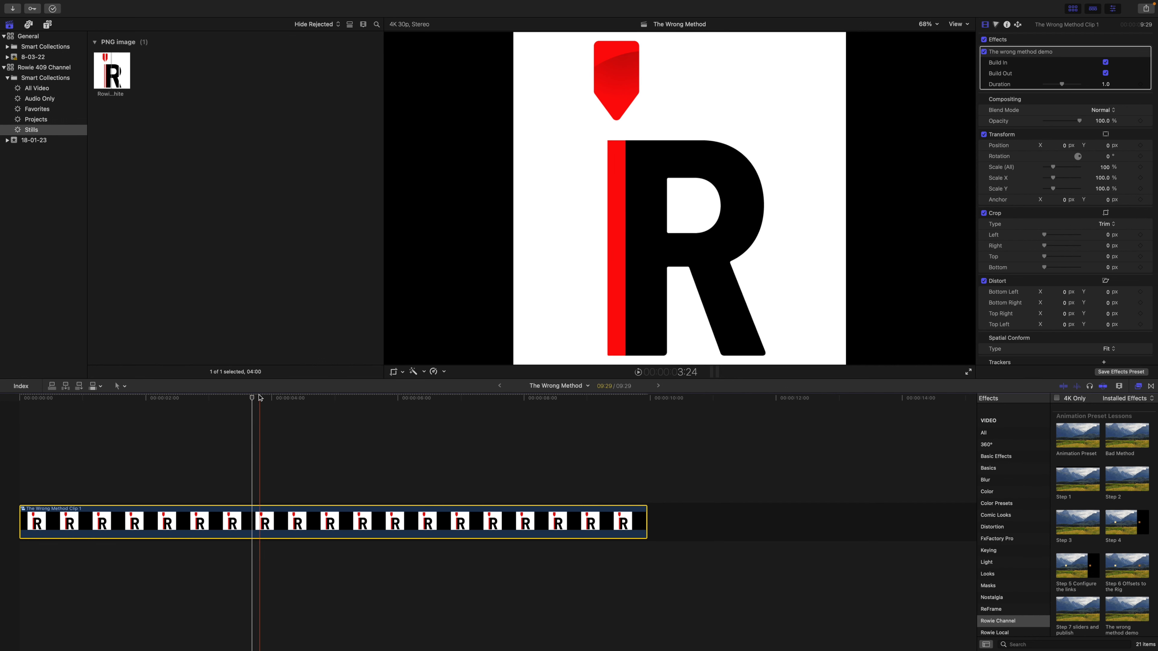
drag(254, 400, 565, 396)
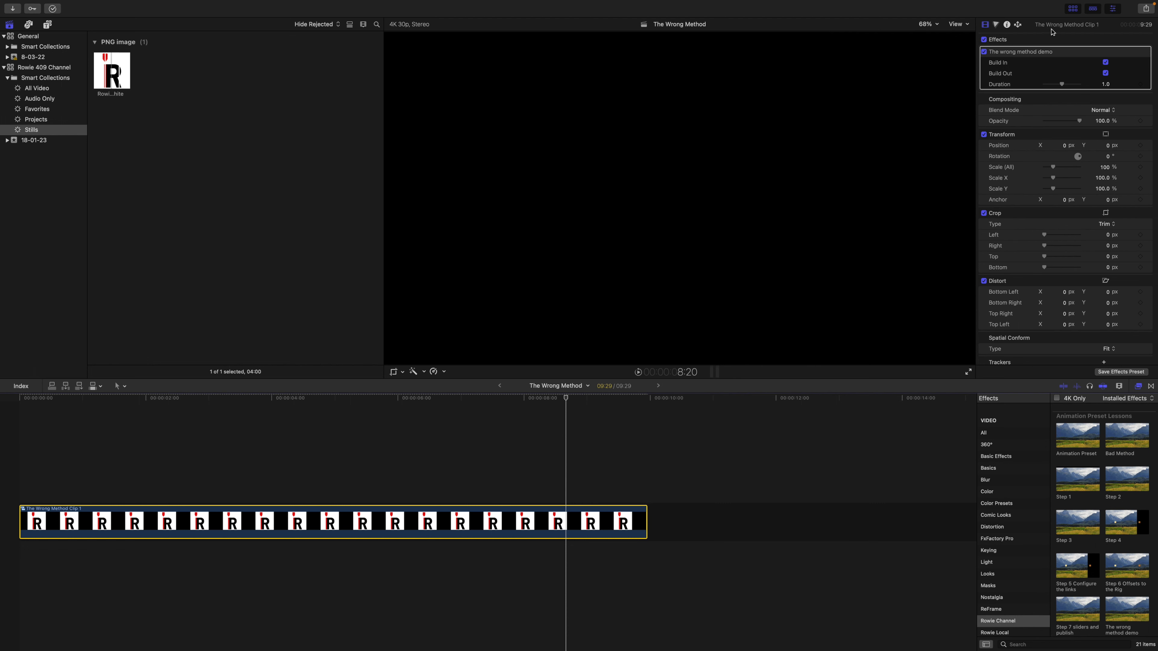
- Test The wrong method demo effect with Duration at 2.0 and 0.54, scrubbing near the end of the clip
drag(1063, 84, 1116, 91)
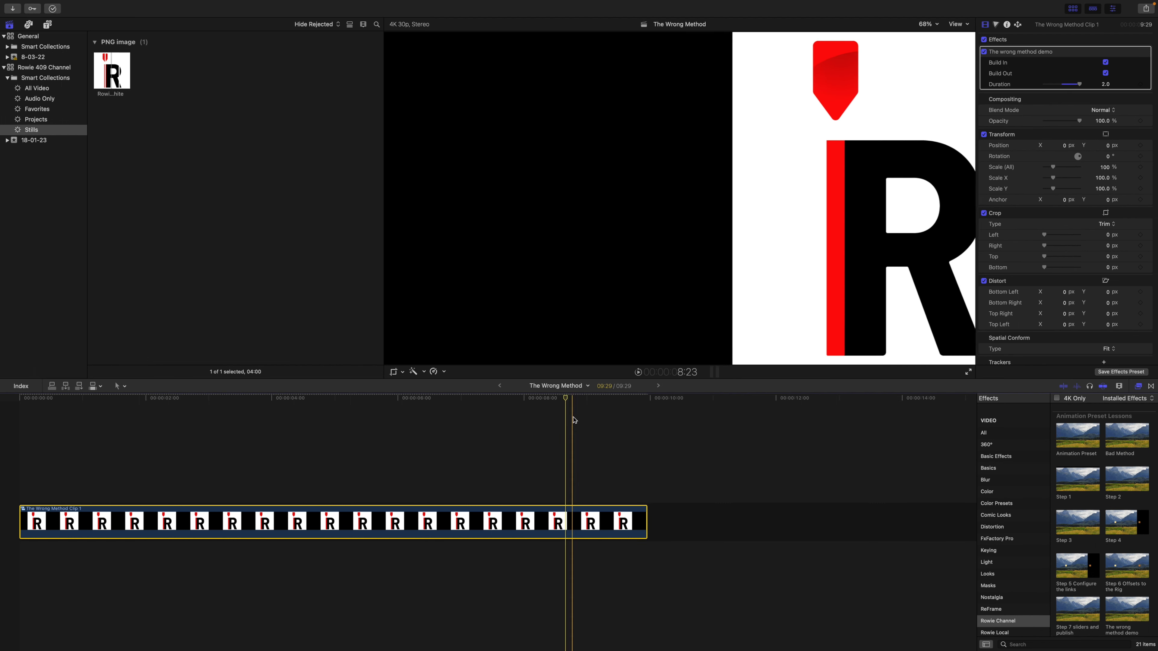
drag(565, 399, 505, 447)
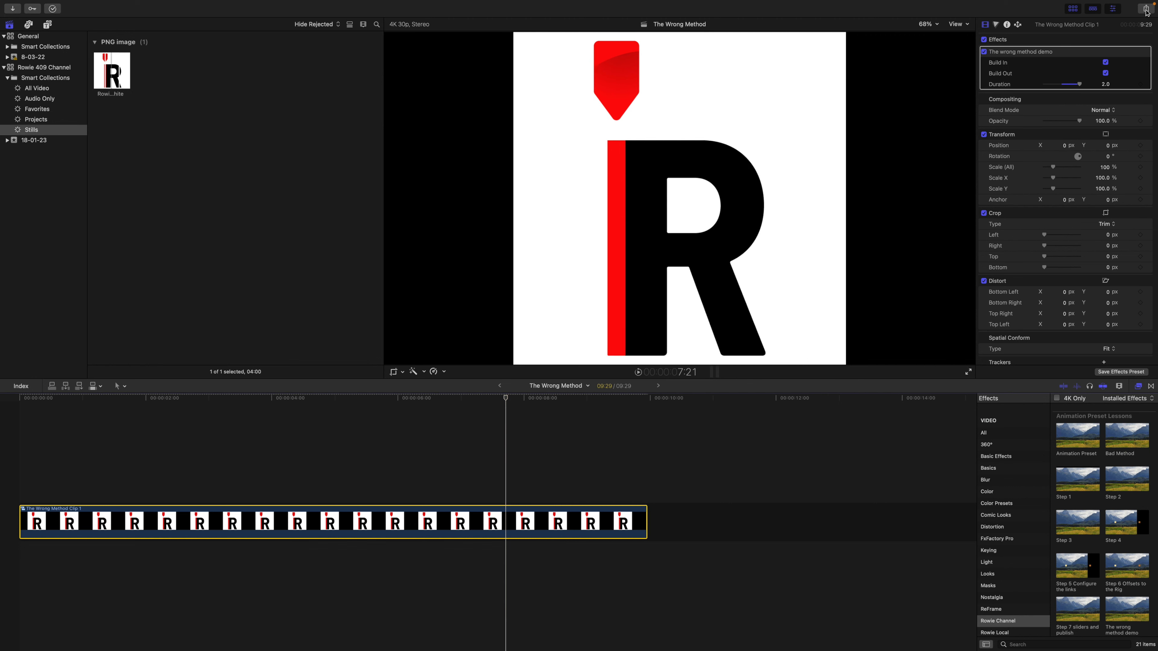
drag(1081, 86, 1053, 87)
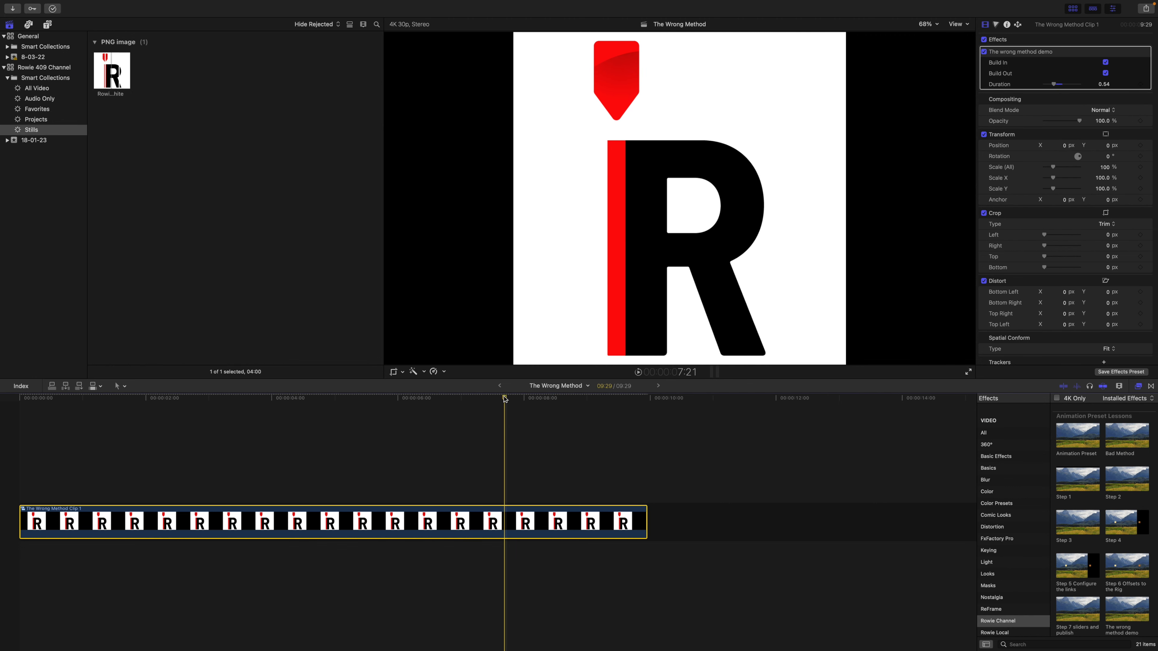
mouse_move(505, 401)
mouse_down()
mouse_move(566, 409)
mouse_move(505, 408)
mouse_up()
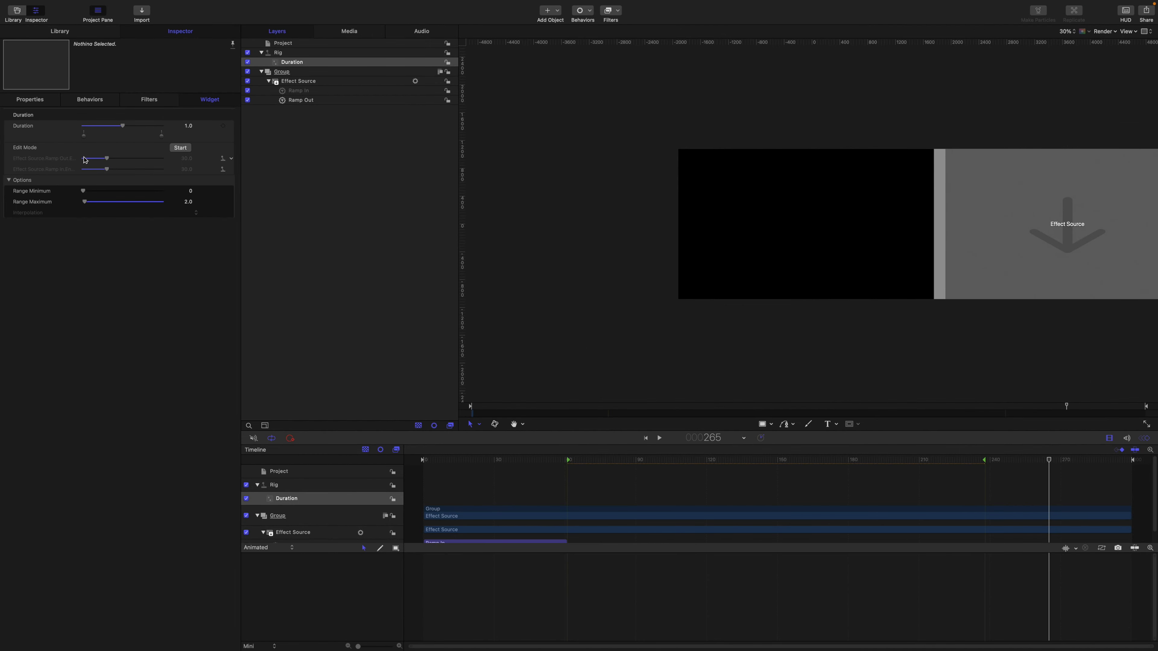
- Remove Ramp Out's start offset from the Duration widget and add a rig slider named Duration Out below Duration
click(231, 158)
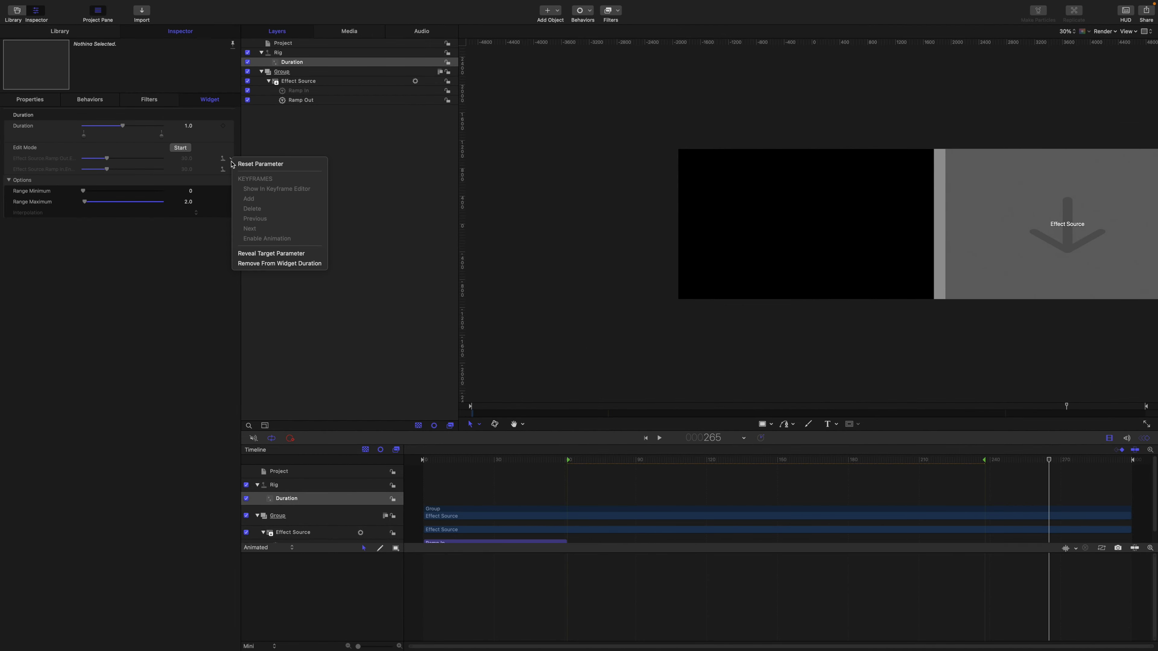
click(269, 264)
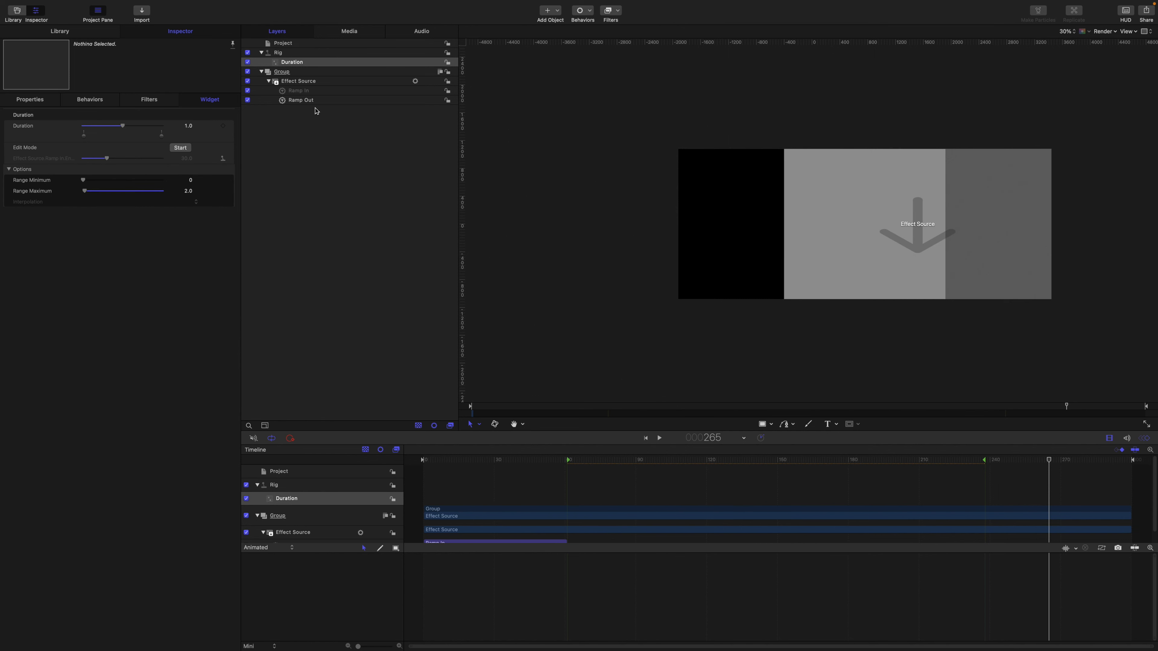
click(279, 53)
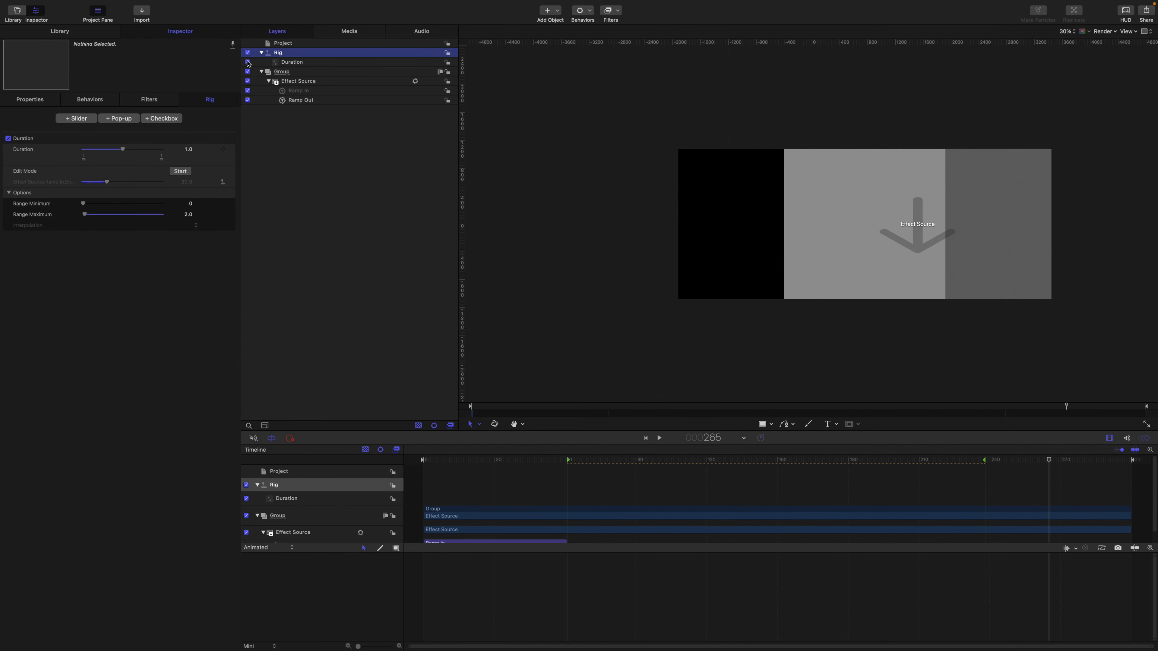
click(85, 120)
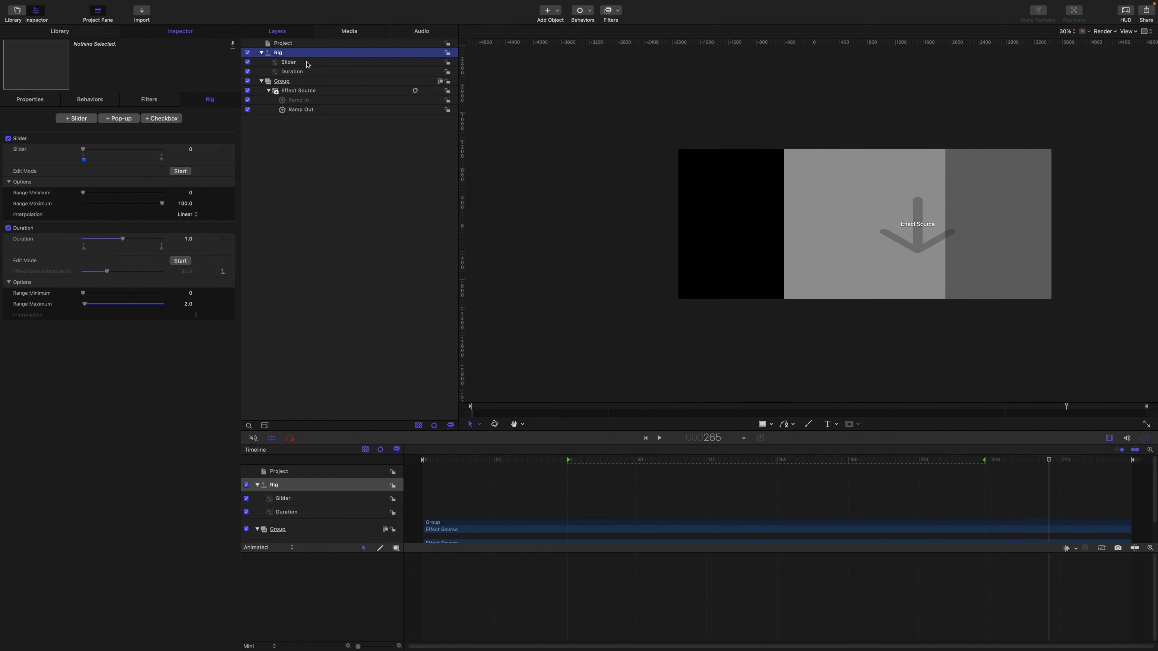
double_click(296, 63)
text(Duration Out)
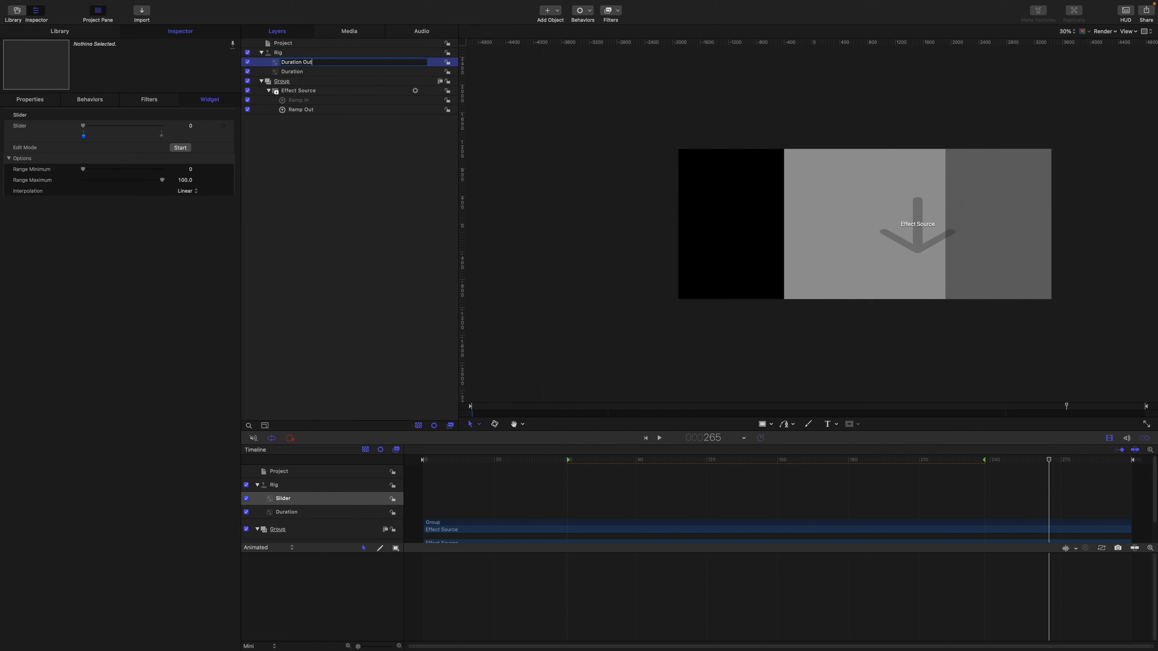
key(Return)
key(super+[)
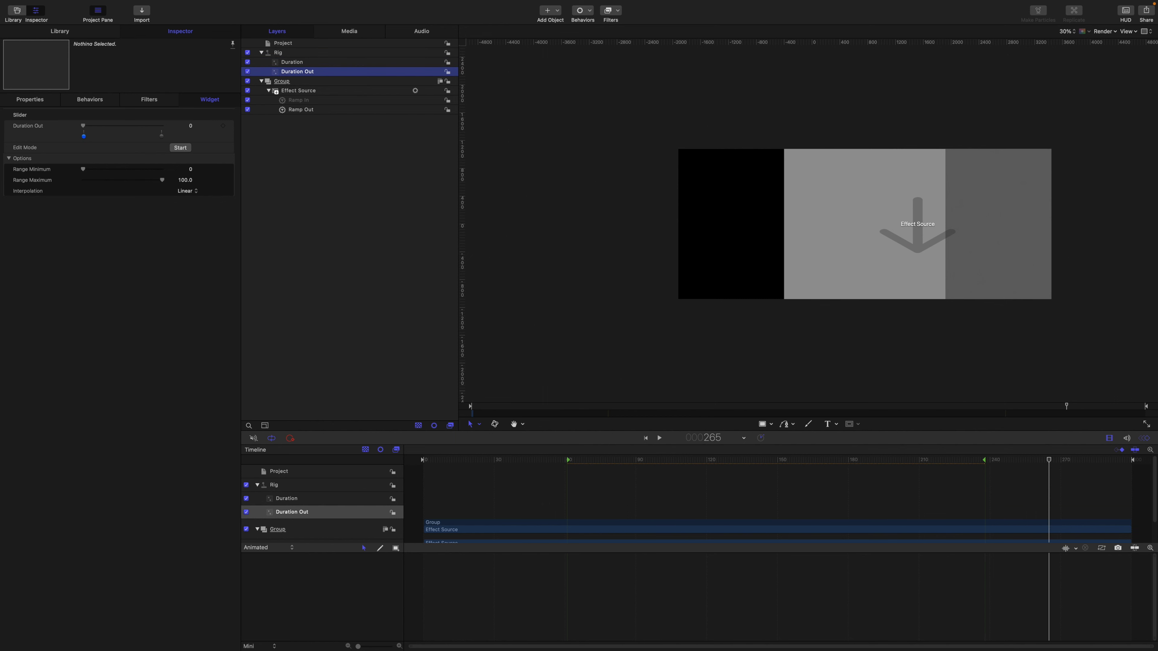
- Rename the original Duration widget as Duration In
double_click(301, 63)
key(Right)
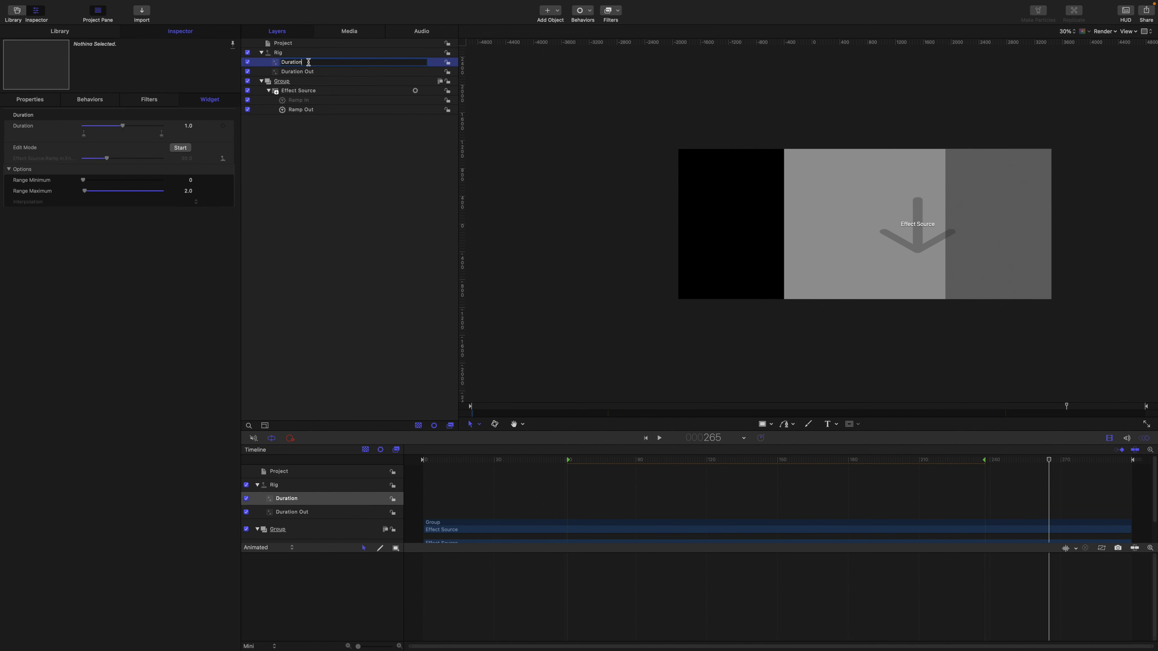
key(Return)
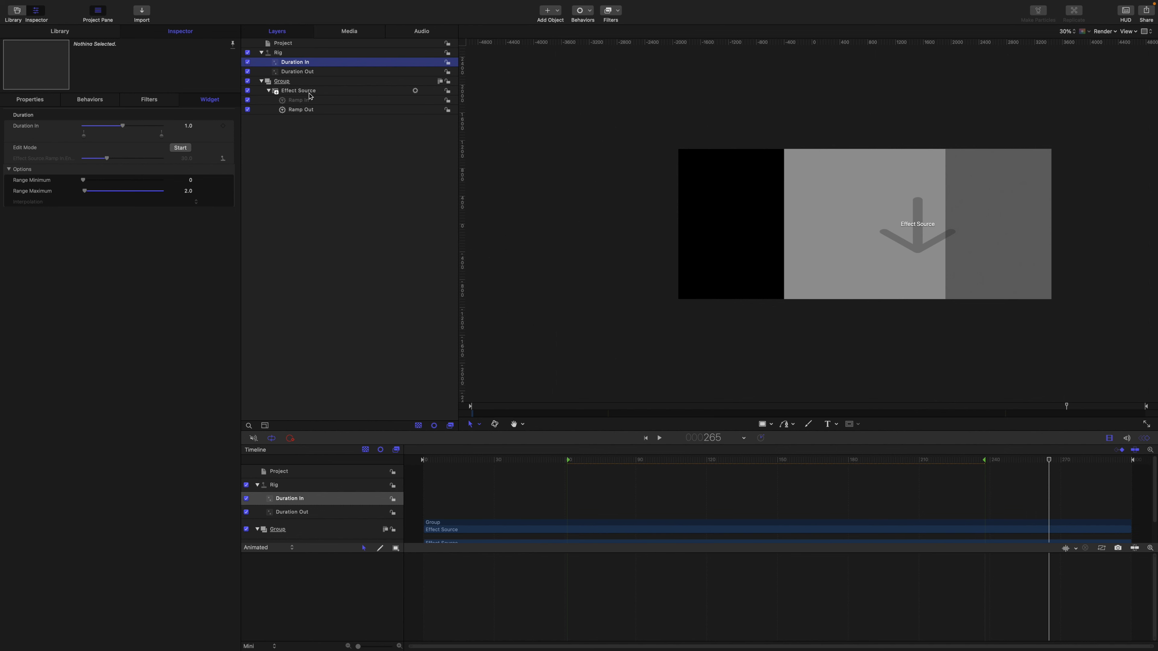
- Add Ramp Out's Start Offset parameter to the Duration Out widget
click(307, 110)
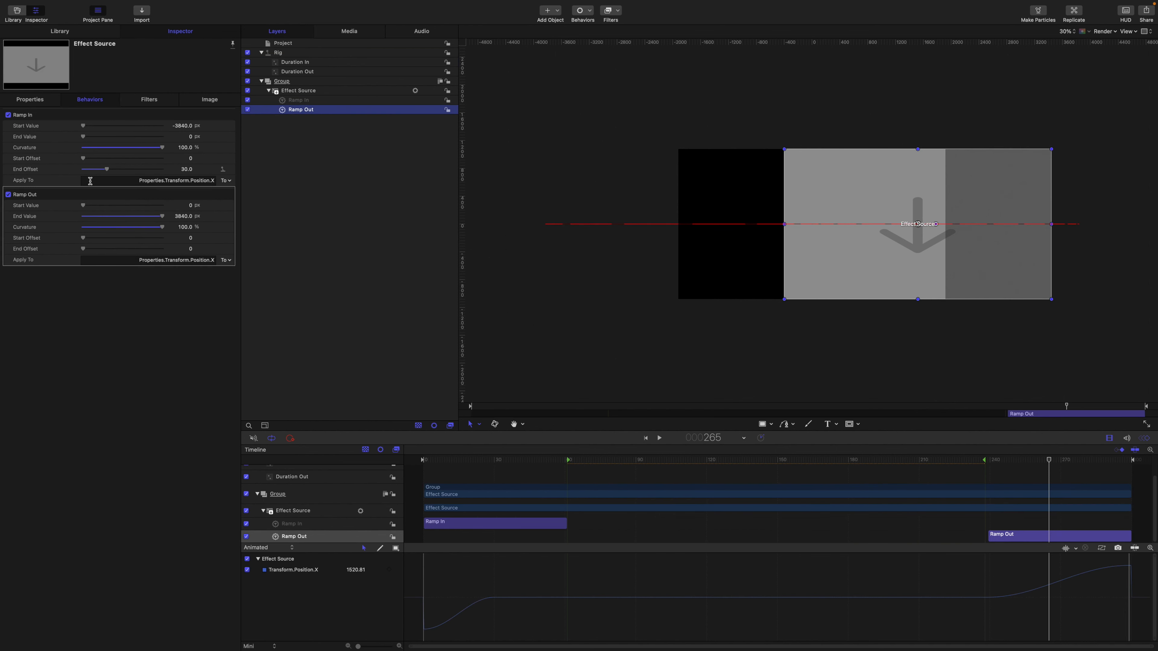
click(20, 240)
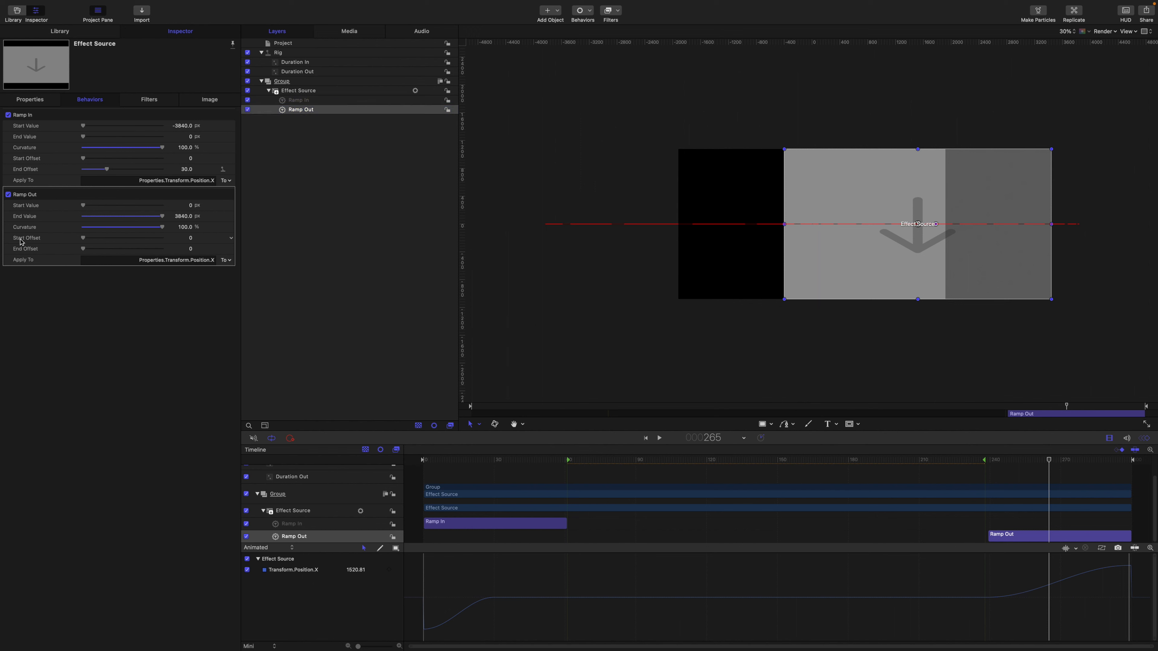
drag(22, 241, 304, 73)
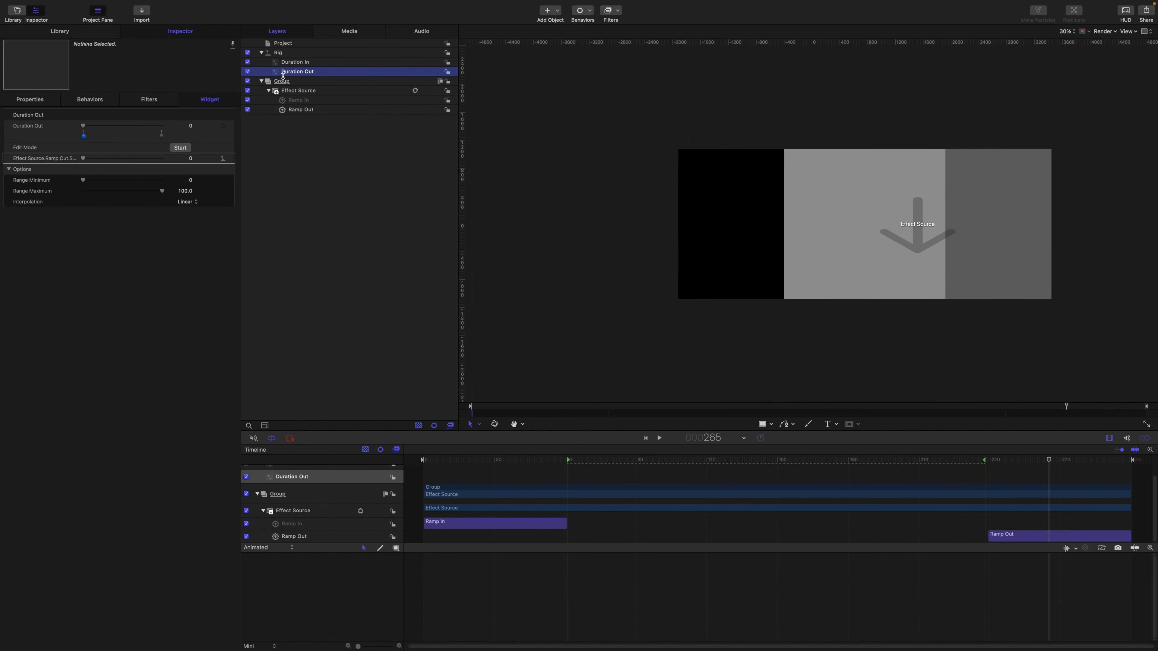
- Set Duration Out's range maximum to 2 and its Ramp Out start offset to 60 at the slider's zero snapshot
click(186, 191)
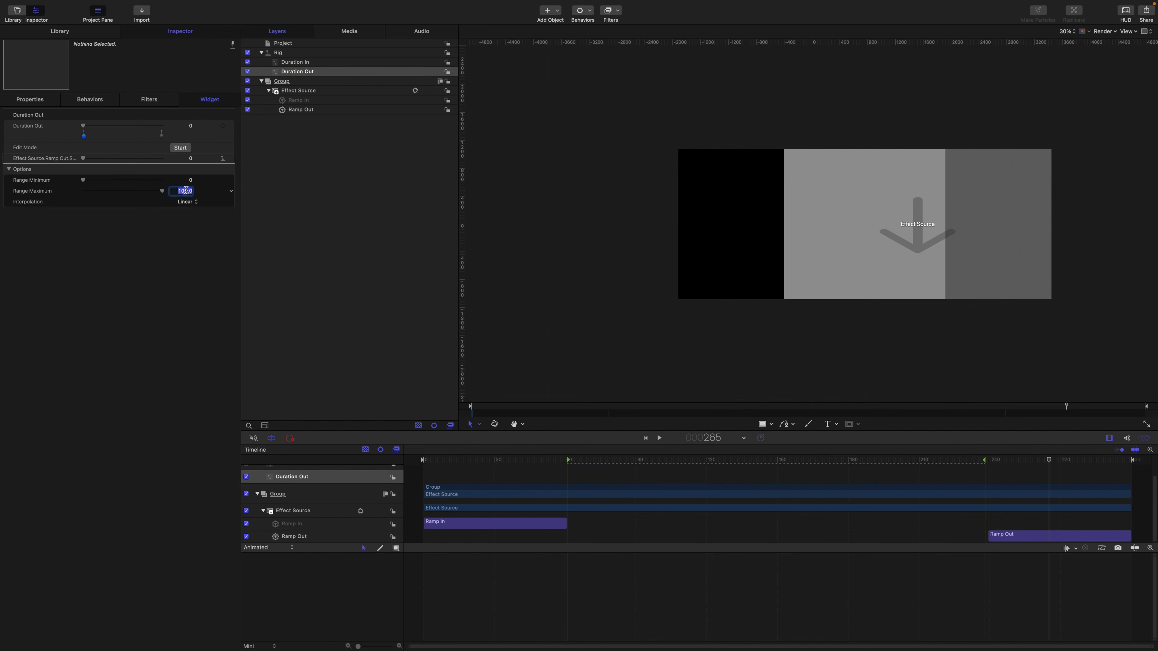
text(2)
key(Return)
click(189, 158)
text(60)
key(Return)
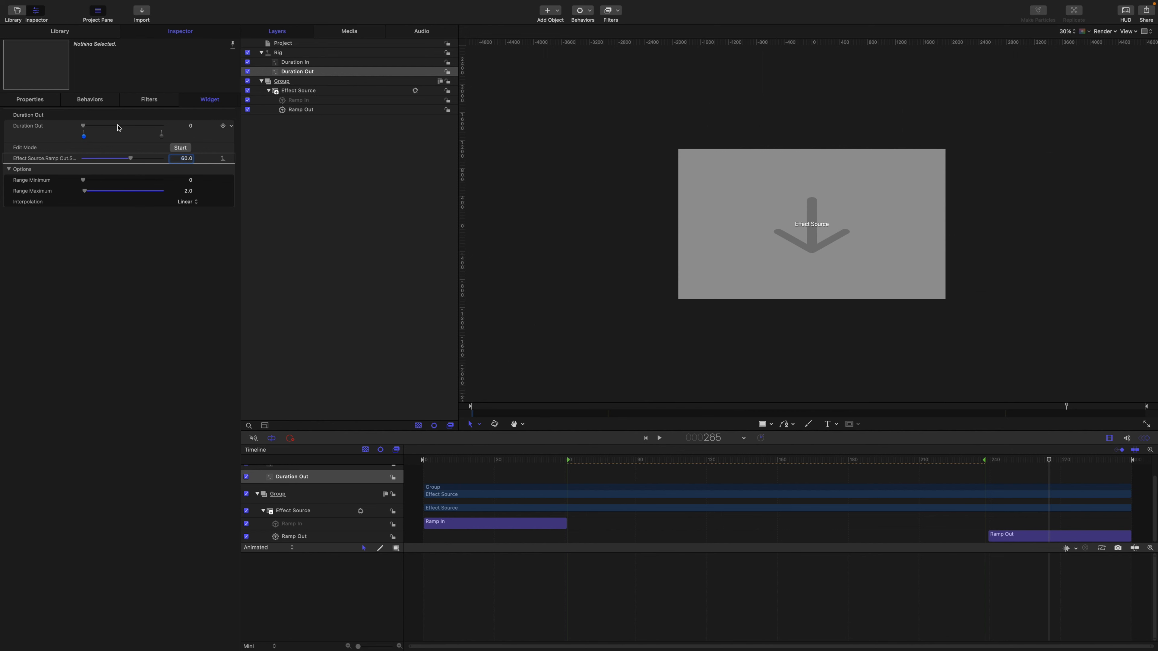
- Test Duration Out at 2.0 and 0.97 by scrubbing the ramp-out section, and examine Effect Source's X position curve
drag(85, 128, 172, 130)
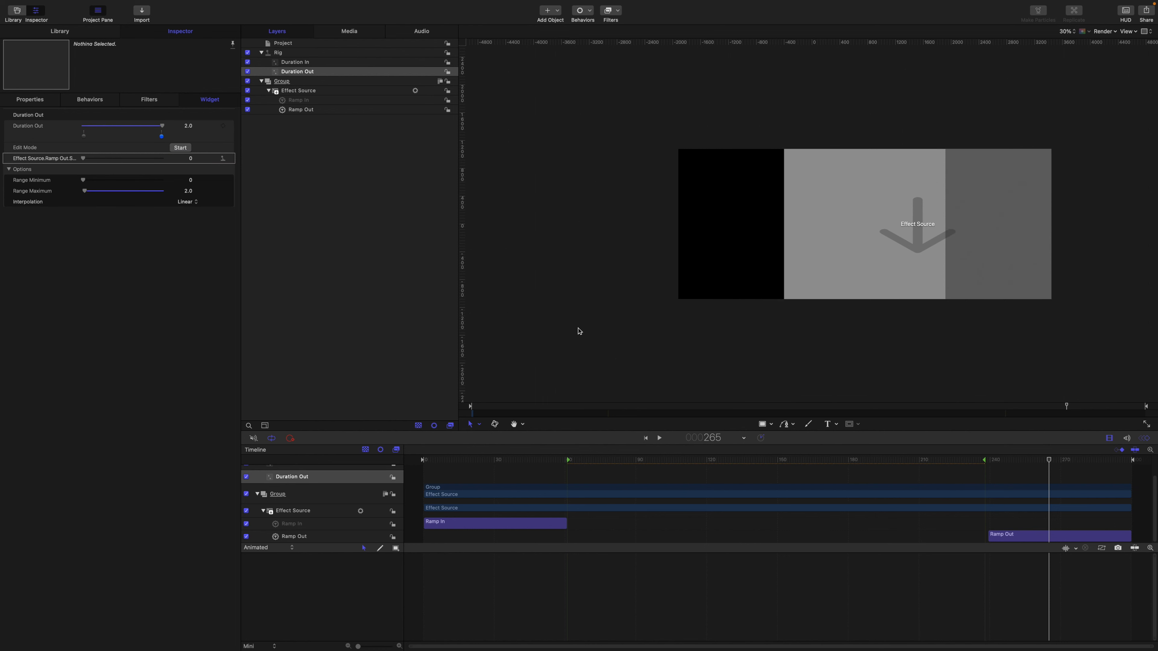
mouse_move(1053, 460)
mouse_down()
mouse_move(995, 461)
mouse_move(1128, 461)
mouse_move(1002, 466)
mouse_move(1080, 462)
mouse_move(1052, 472)
mouse_up()
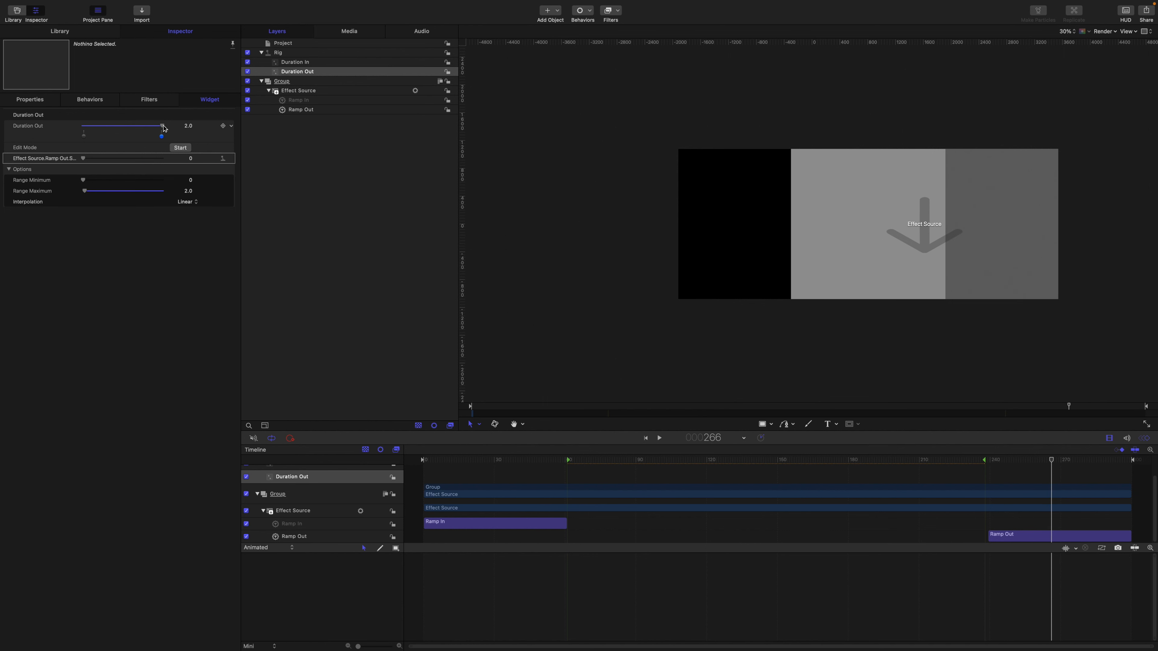
drag(163, 126, 122, 128)
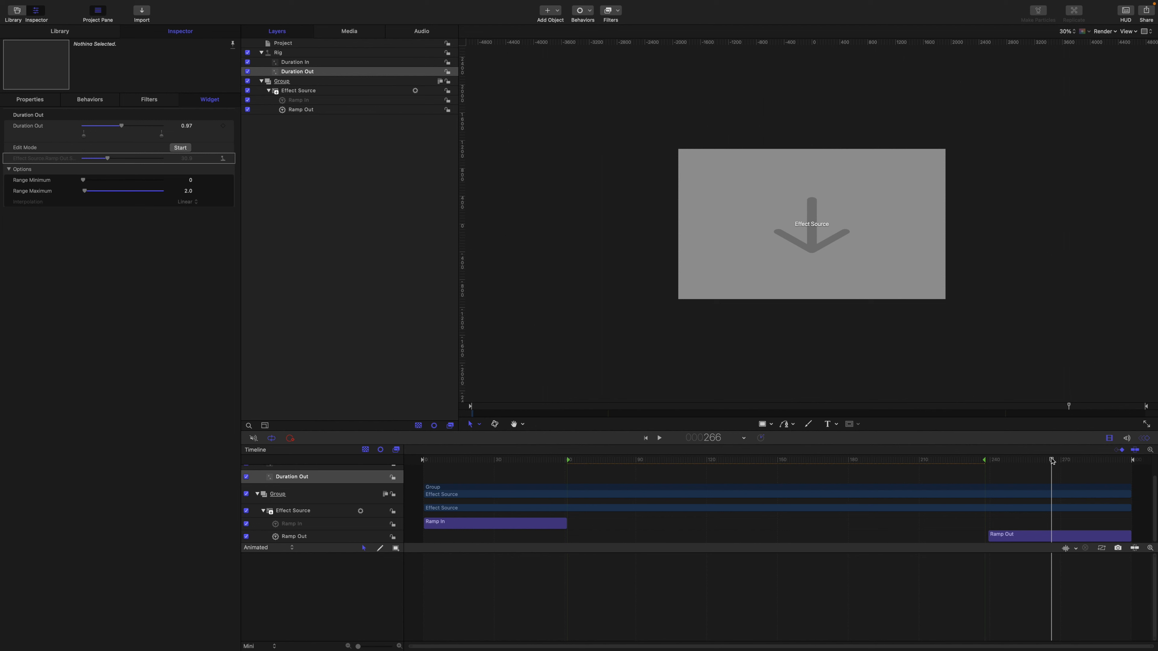
mouse_move(1051, 461)
mouse_down()
mouse_move(1133, 475)
mouse_move(1099, 474)
mouse_up()
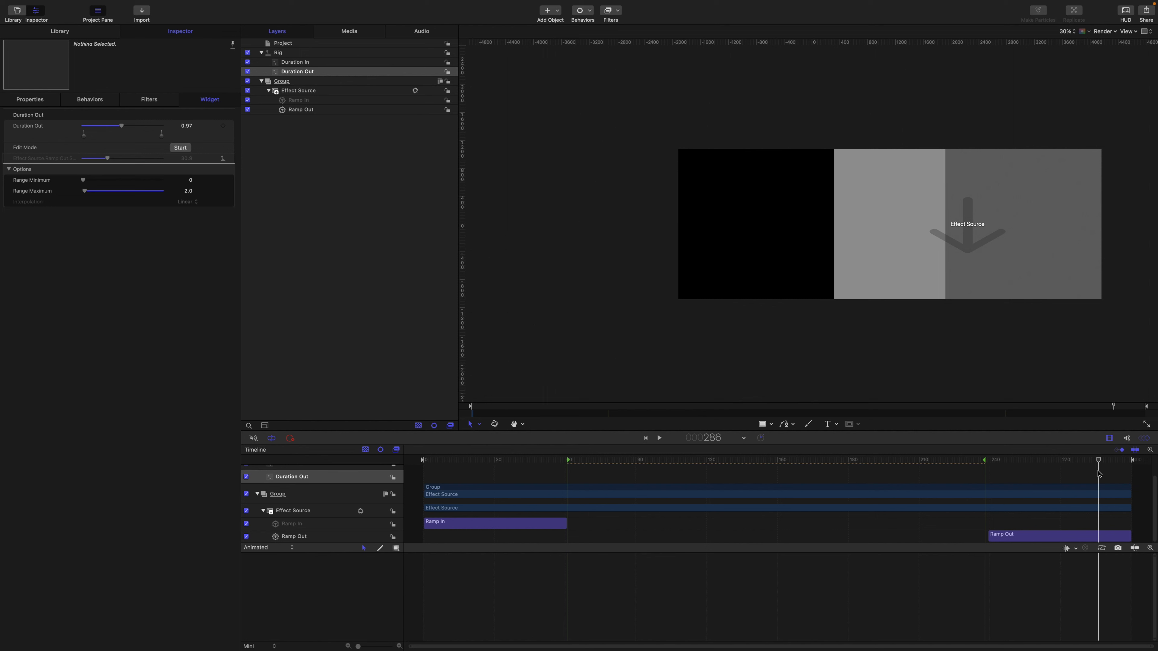
drag(1099, 474, 1085, 474)
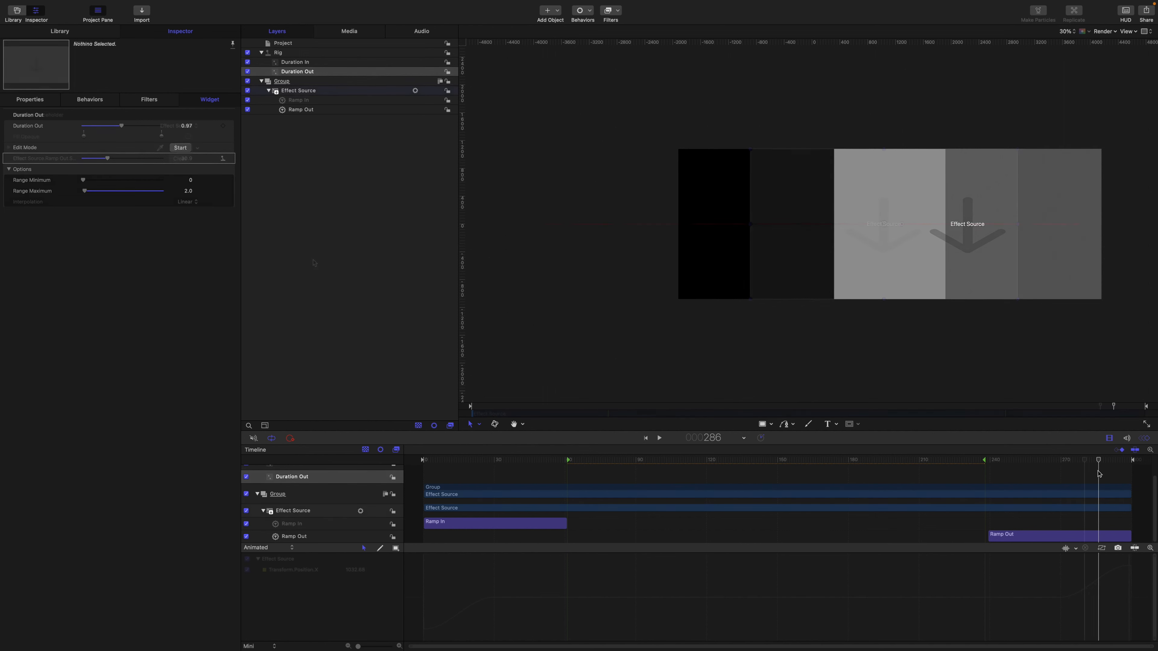
click(273, 90)
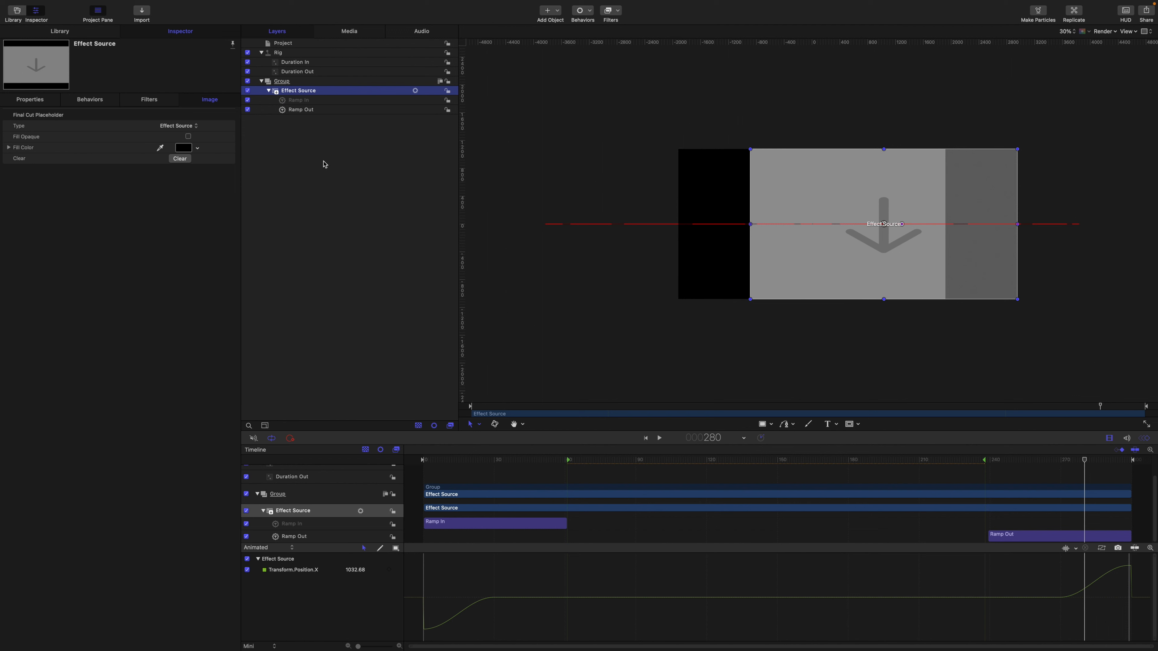
- Delete the Duration Out slider from the rig and the Ramp Out behavior from Effect Source
click(310, 73)
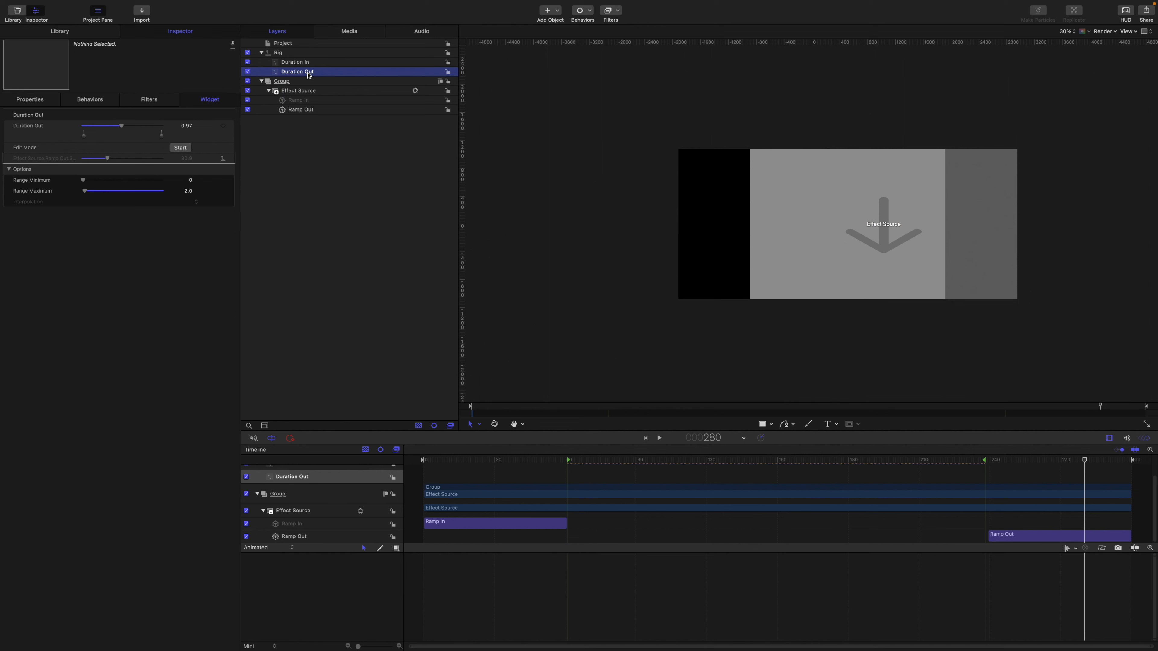
key(Delete)
click(300, 100)
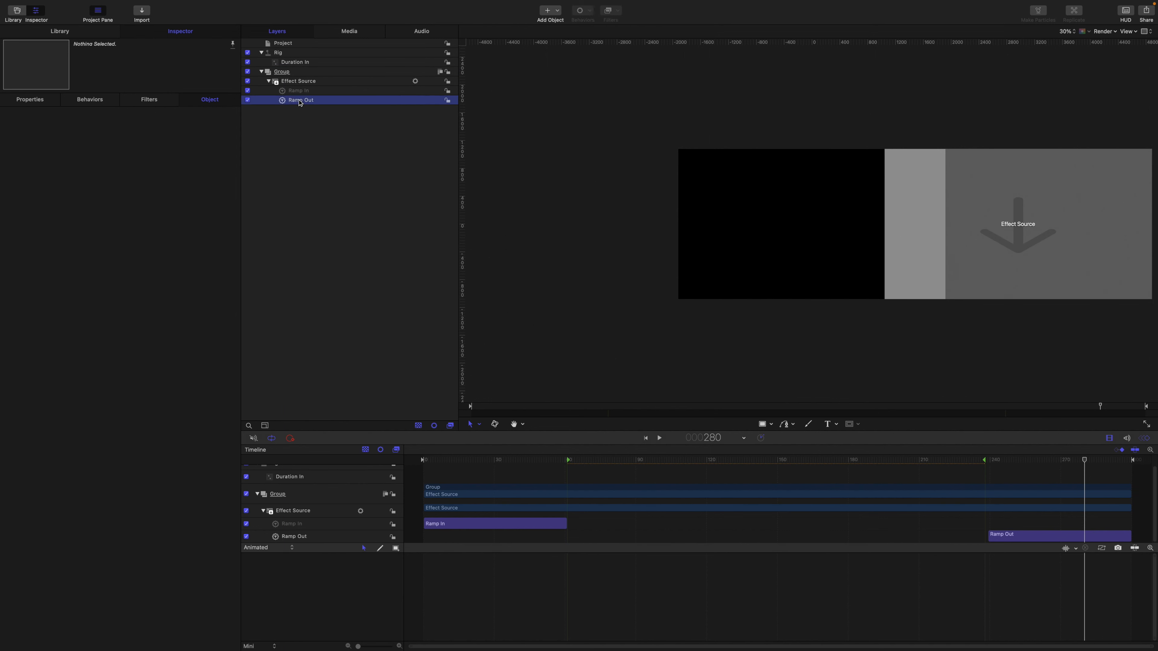
key(Delete)
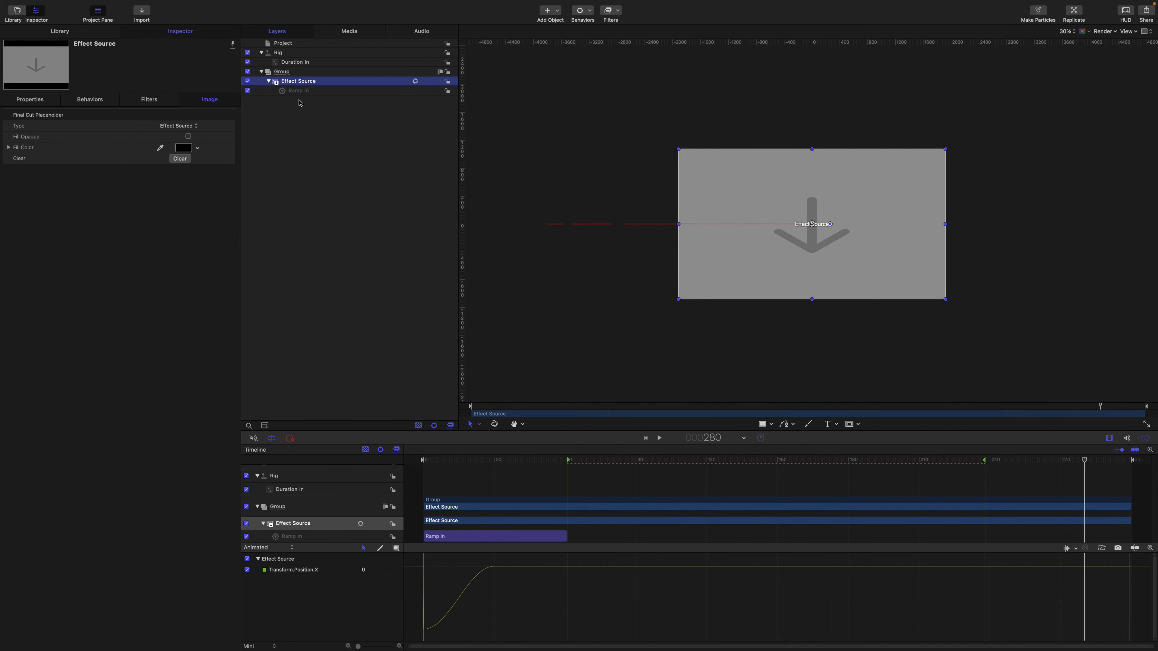
- Rename the Duration In widget as Duration
click(300, 92)
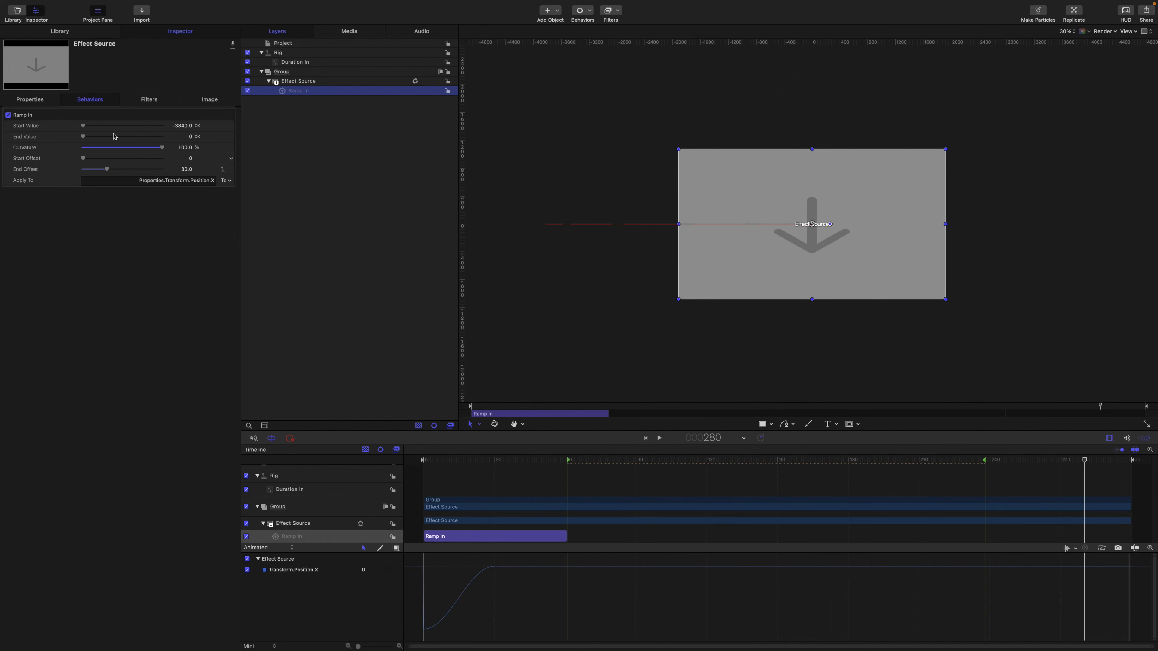
double_click(309, 64)
key(BackSpace)
key(Return)
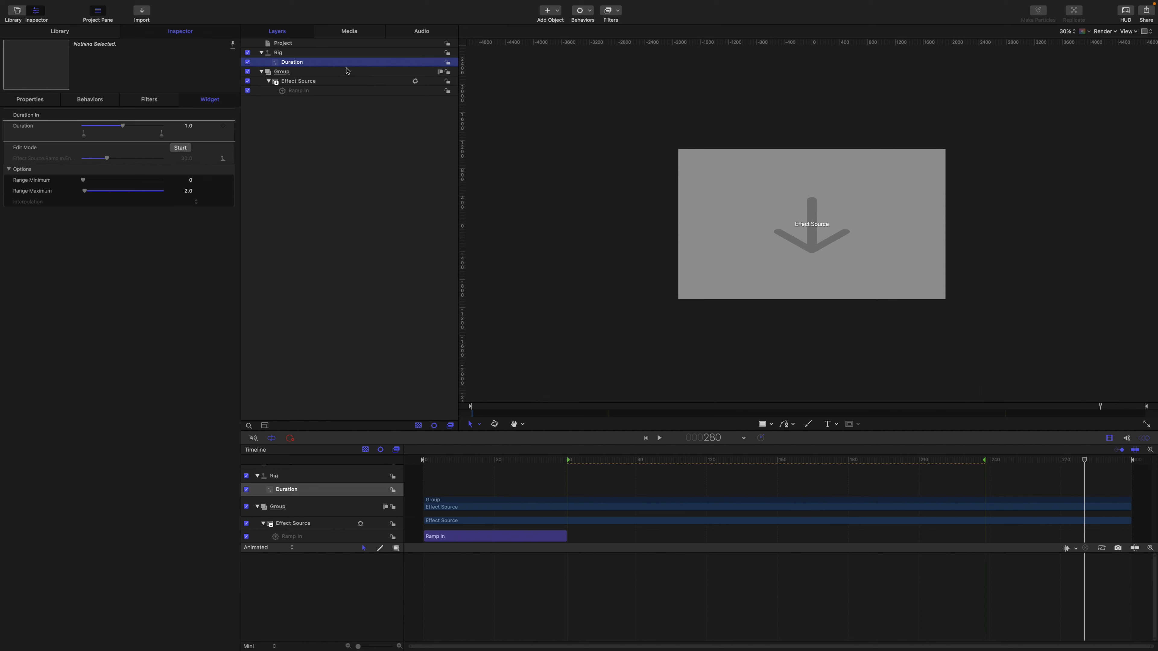
- Duplicate the Ramp In behavior on Effect Source and place the copy below the original
click(313, 94)
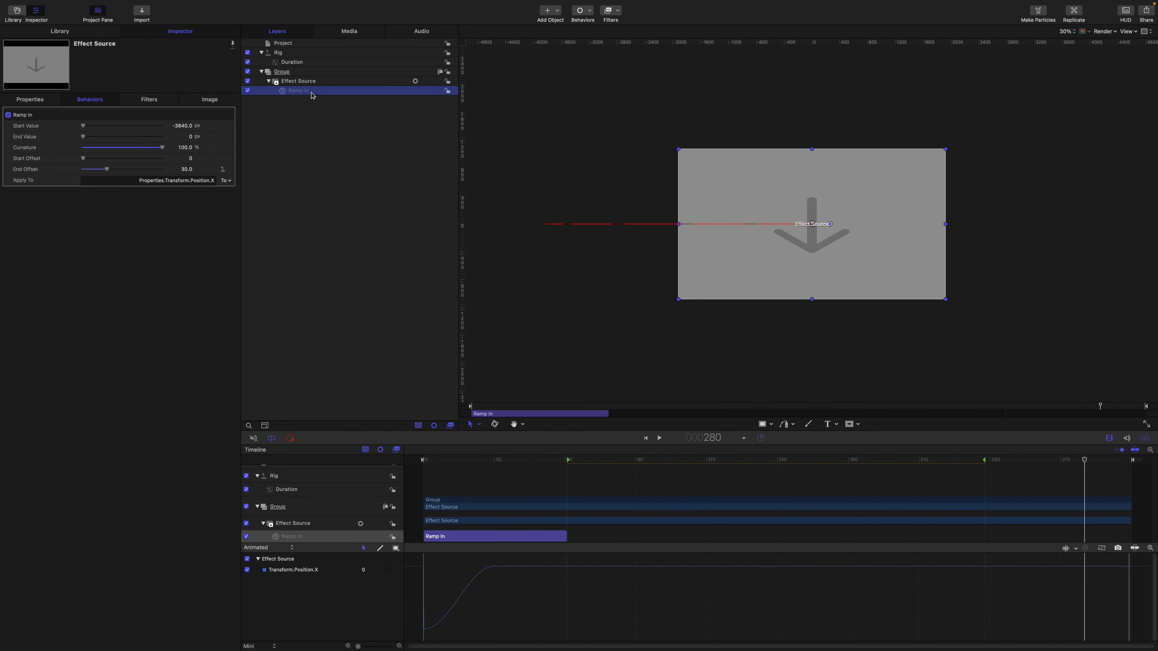
key(super+d)
key(super+[)
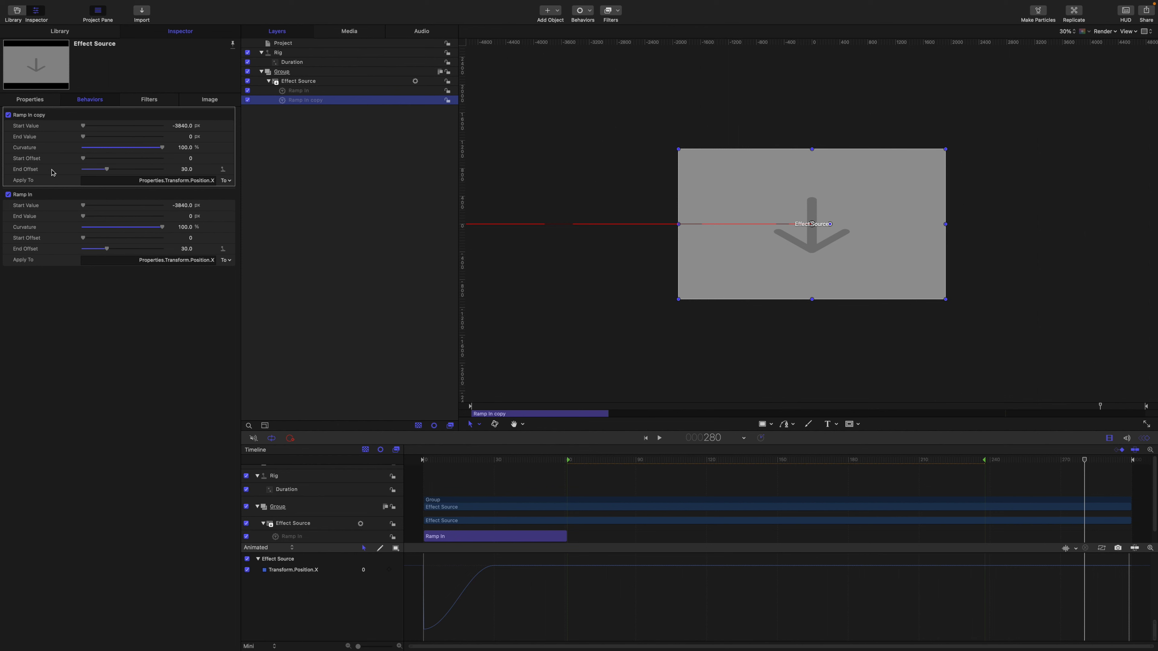
click(302, 84)
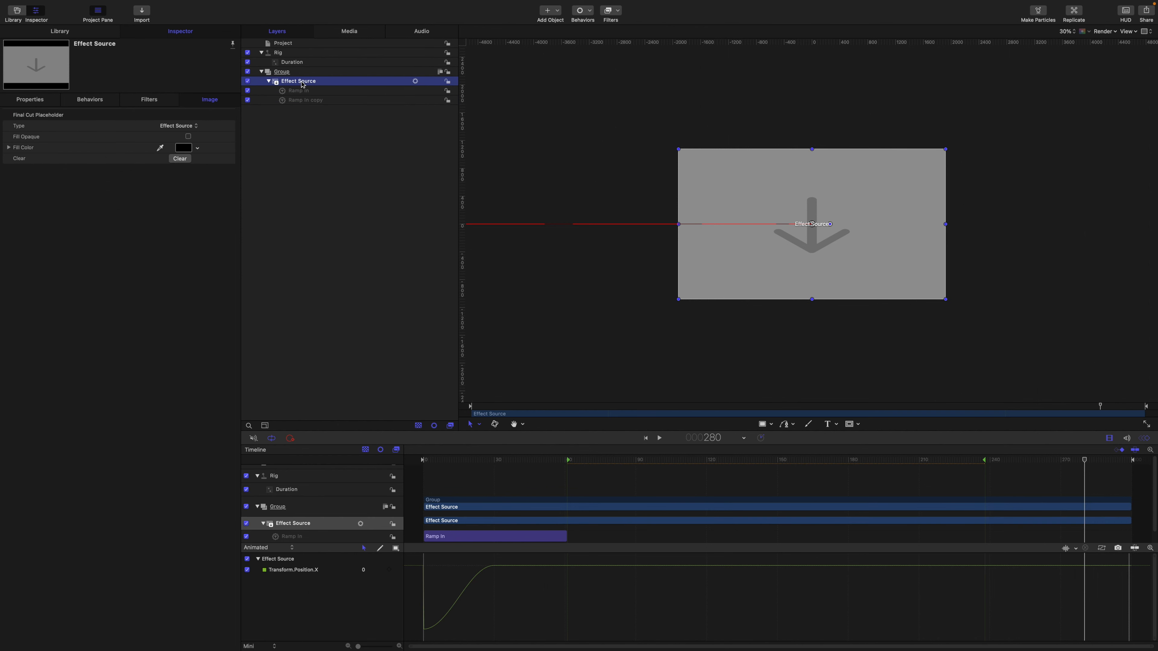
click(304, 101)
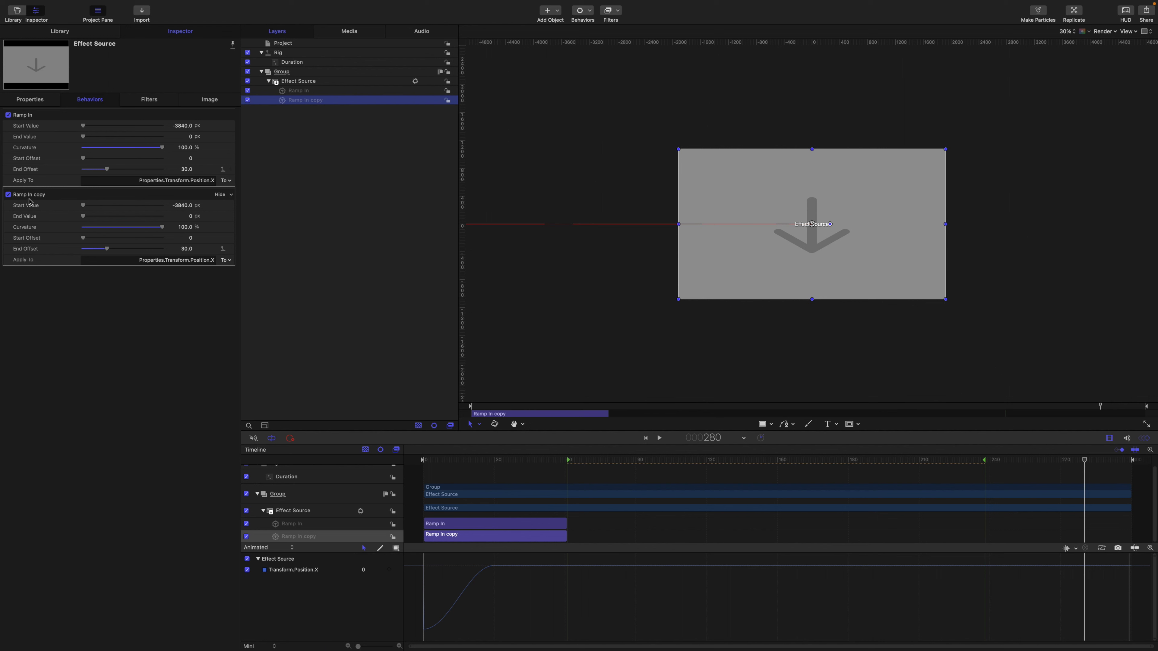
- Rename the copied Ramp In behavior as Ramp Out
double_click(321, 100)
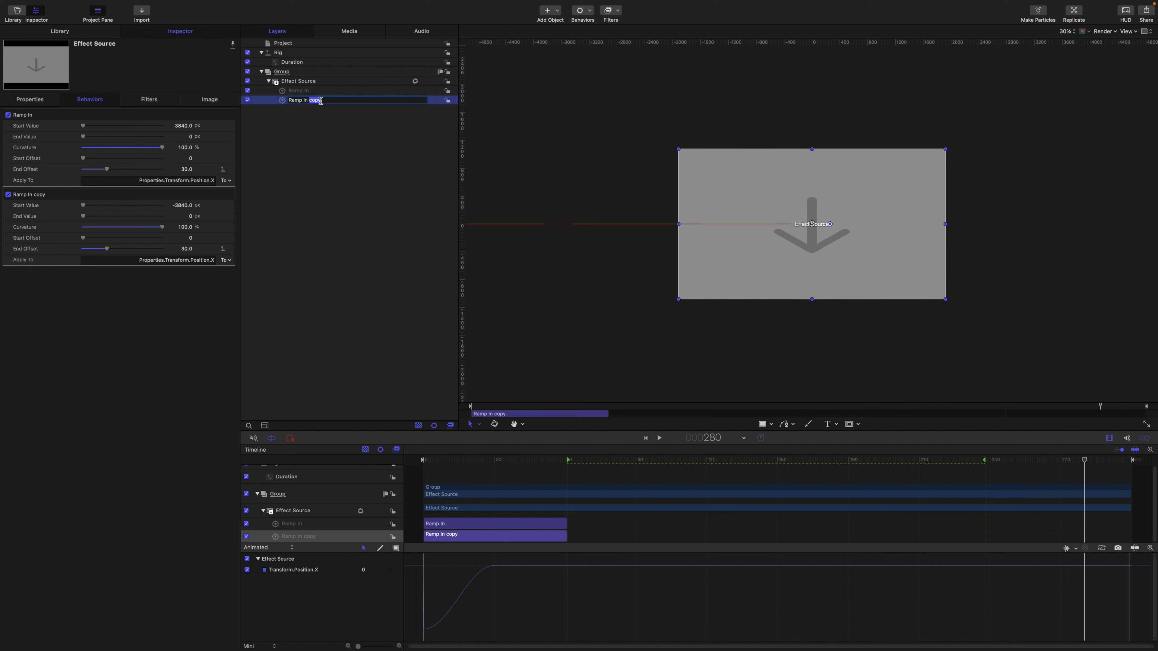
key(BackSpace)
key(BackSpace)
text(Out)
key(Return)
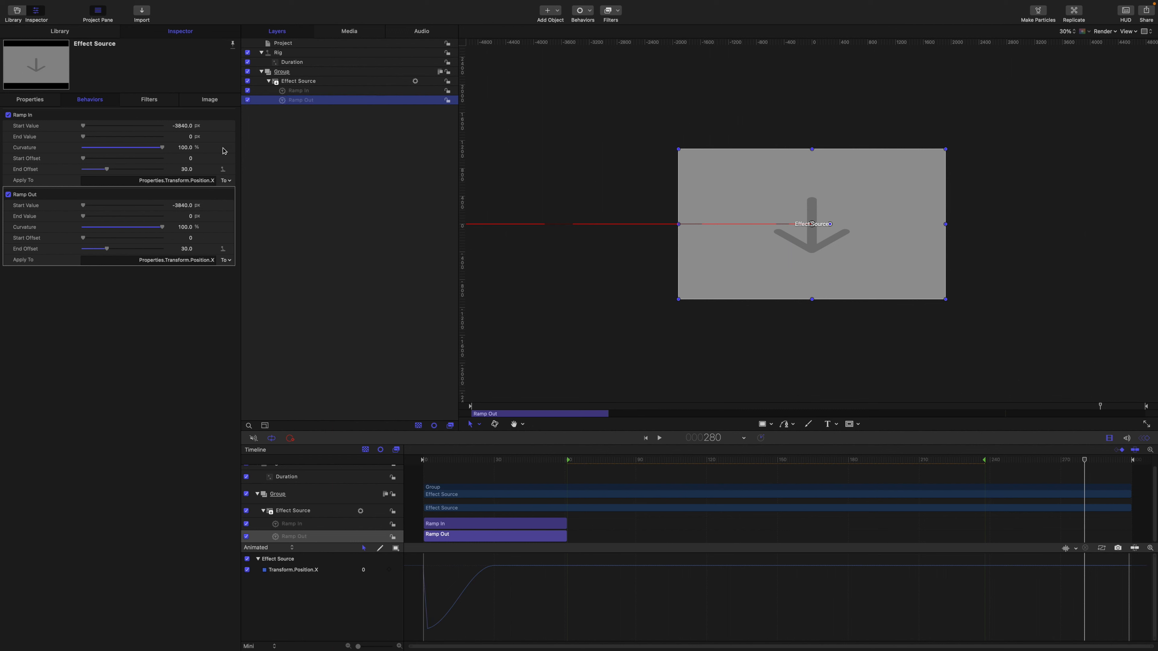
- Set Ramp Out's start value to 0 px and its end value to 3840 px
click(184, 206)
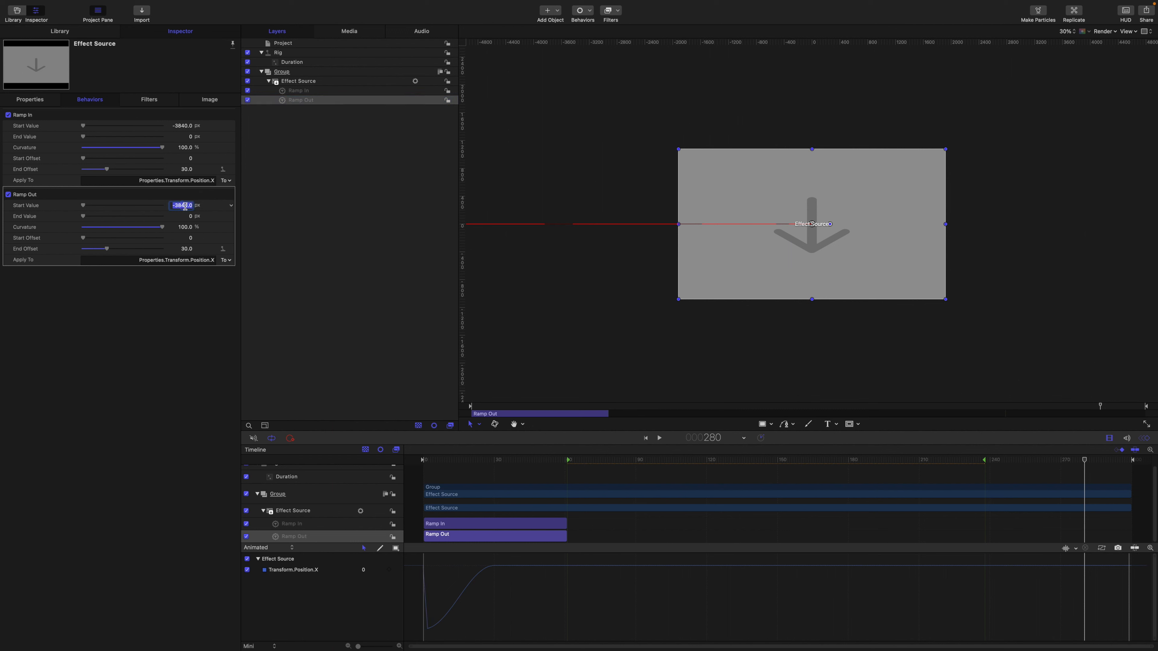
text(0)
click(185, 217)
text(3840)
key(Return)
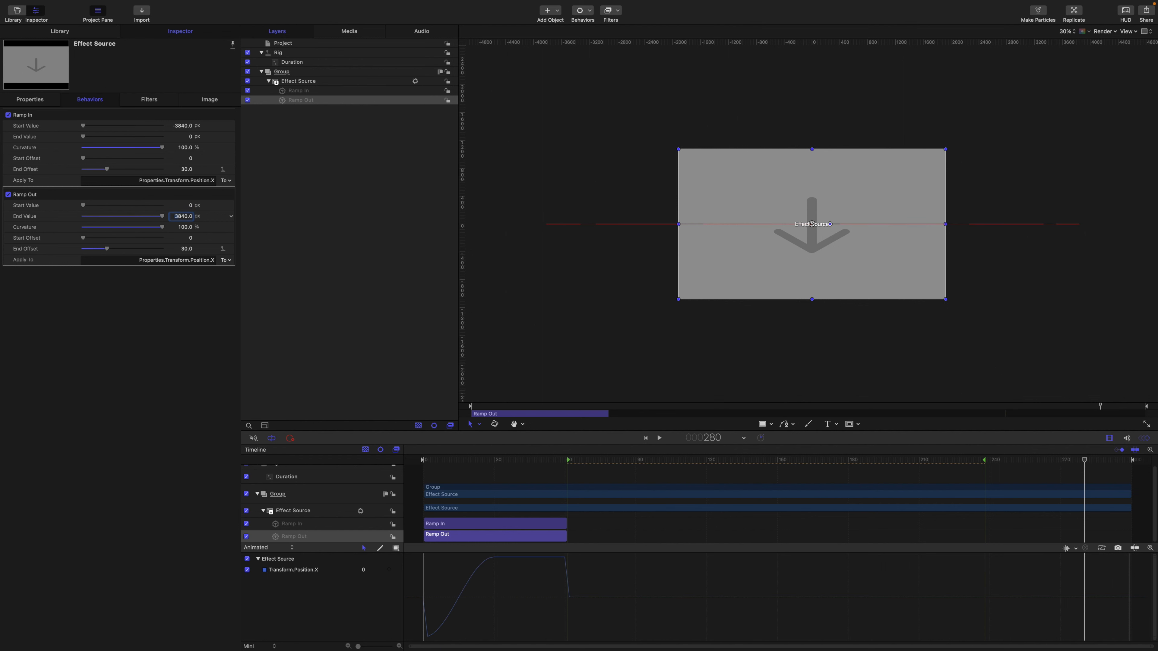
- Move the Ramp Out behavior so it ends at the project's last frame, and scrub through it to check the timing
drag(1085, 460, 1149, 463)
key(shift+])
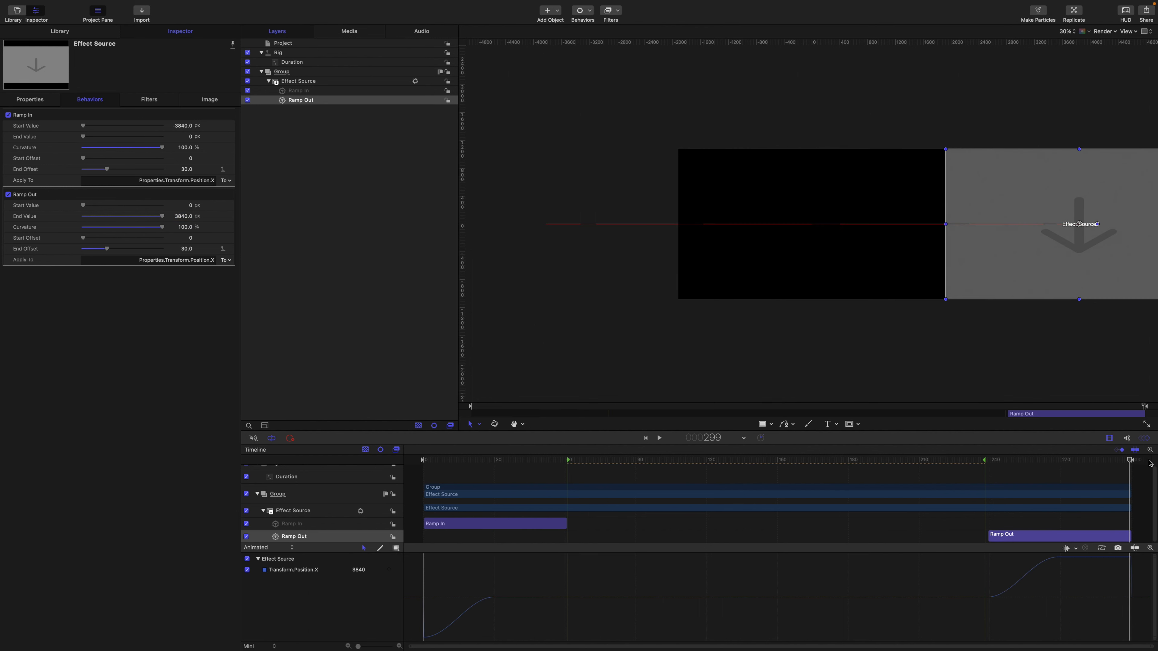
drag(1128, 460, 1000, 461)
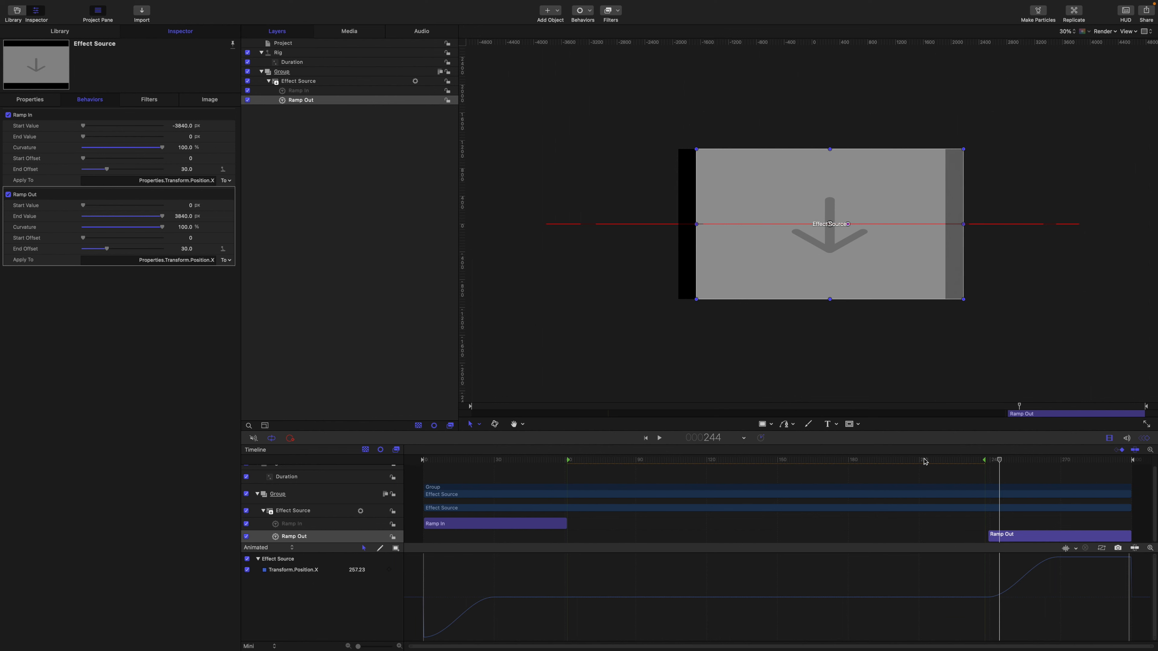
drag(1000, 460, 1051, 466)
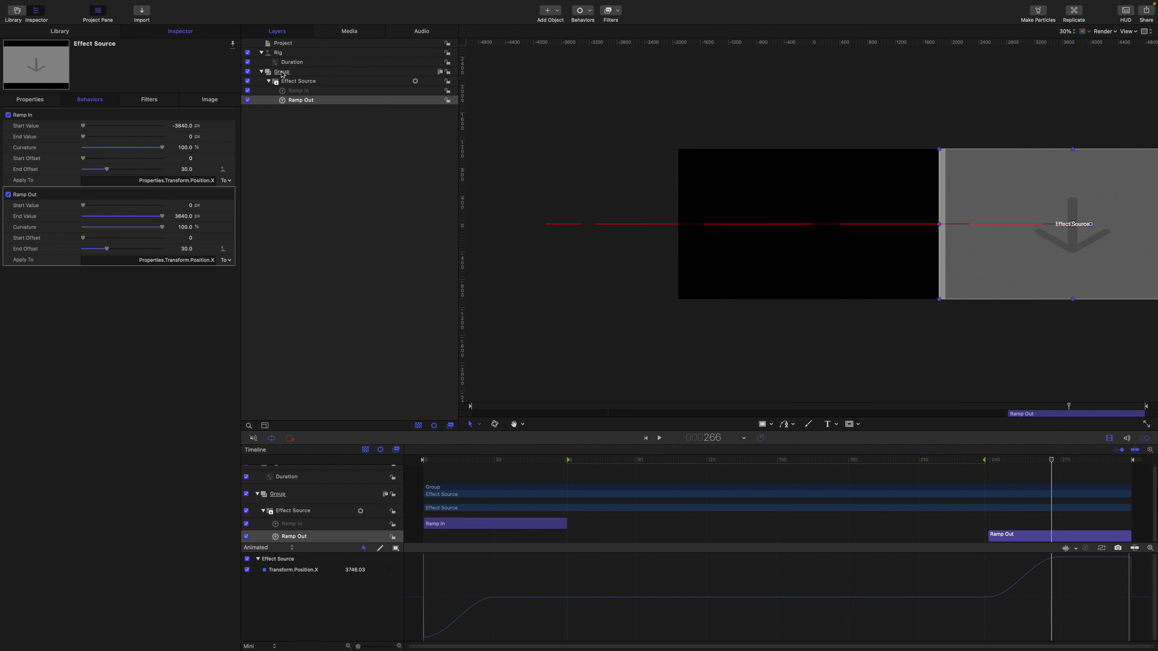
- Remove the Ramp Out End Offset parameter from the Duration rig widget
click(299, 64)
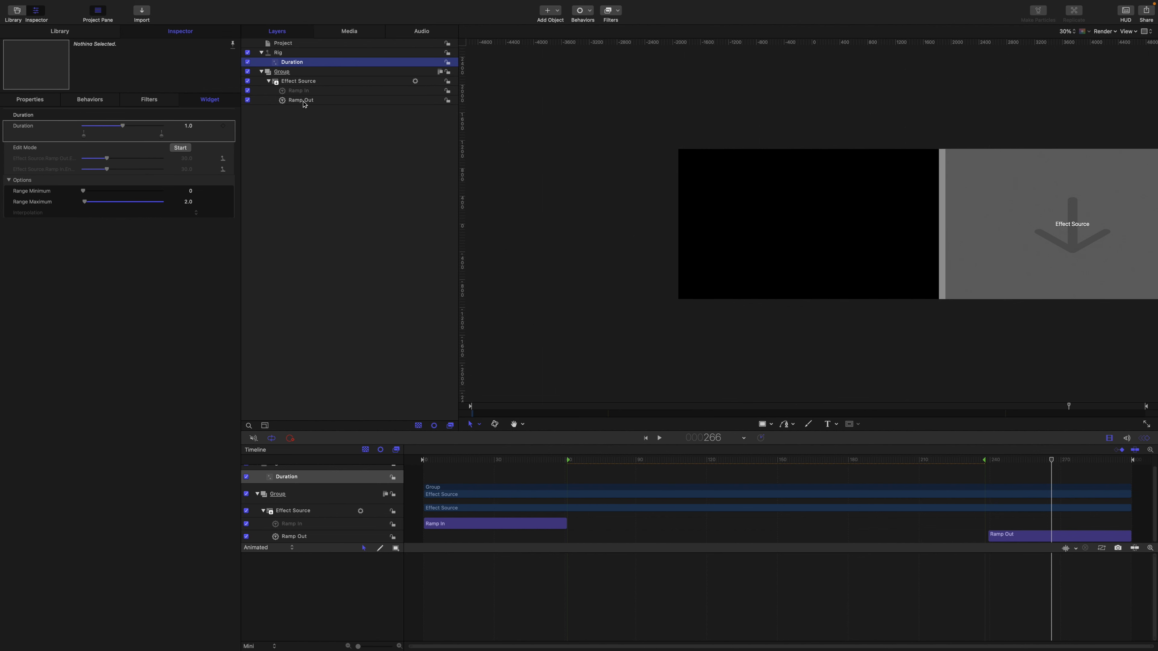
click(231, 158)
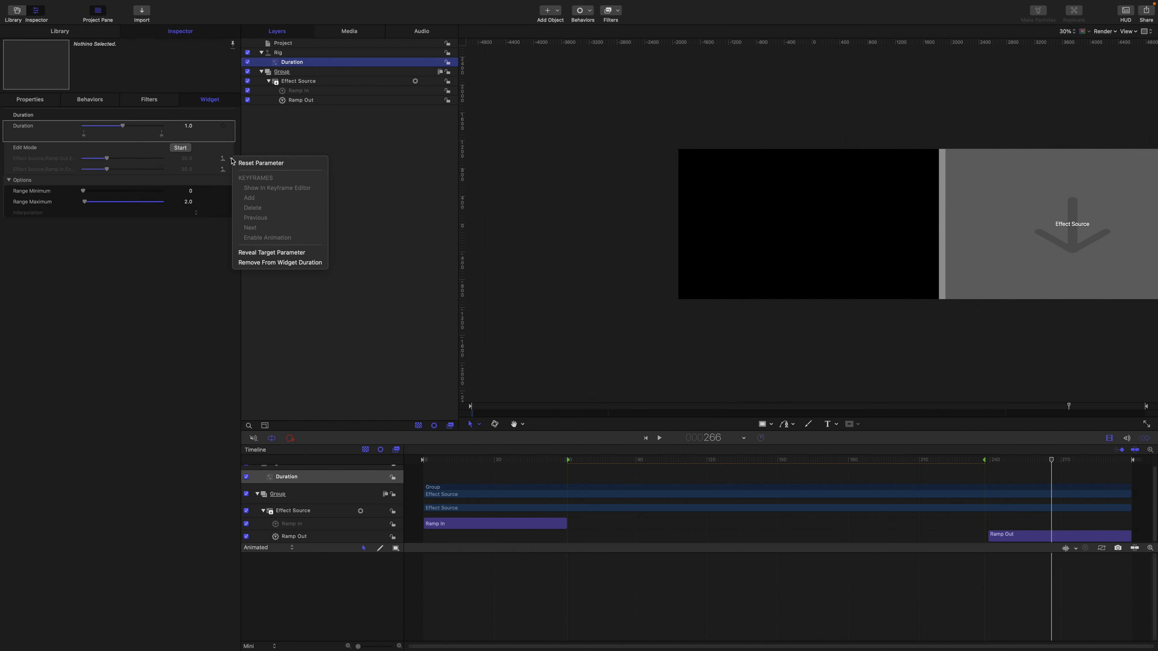
click(288, 262)
- Add the Ramp Out behavior's Start Offset to the Duration widget
click(304, 100)
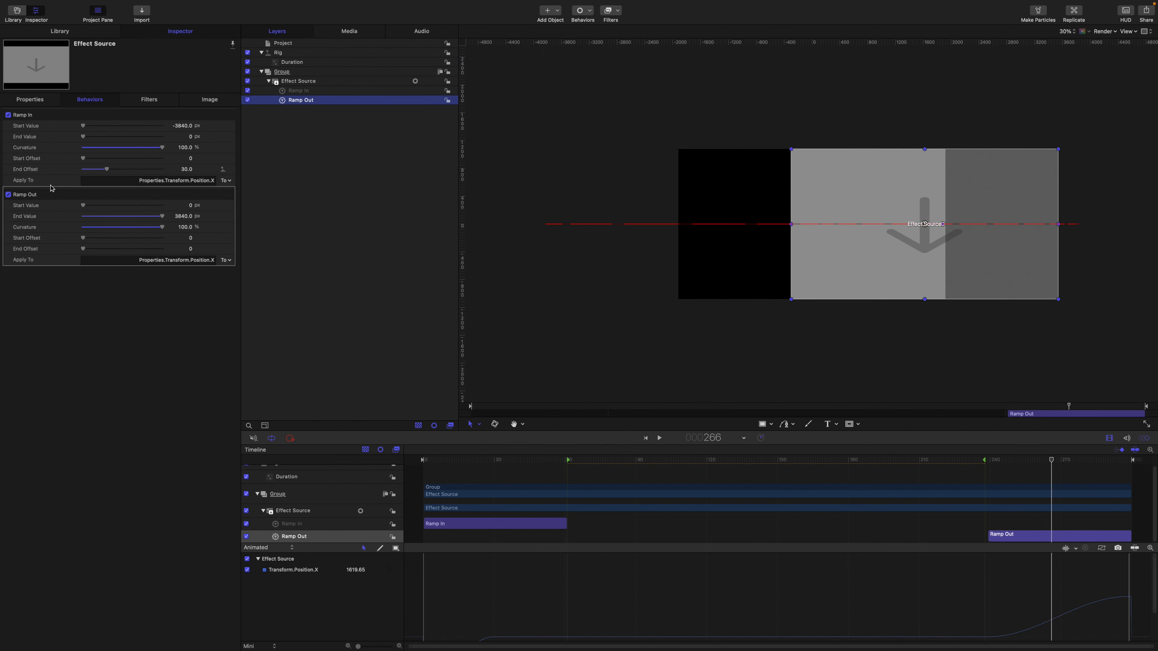
click(18, 239)
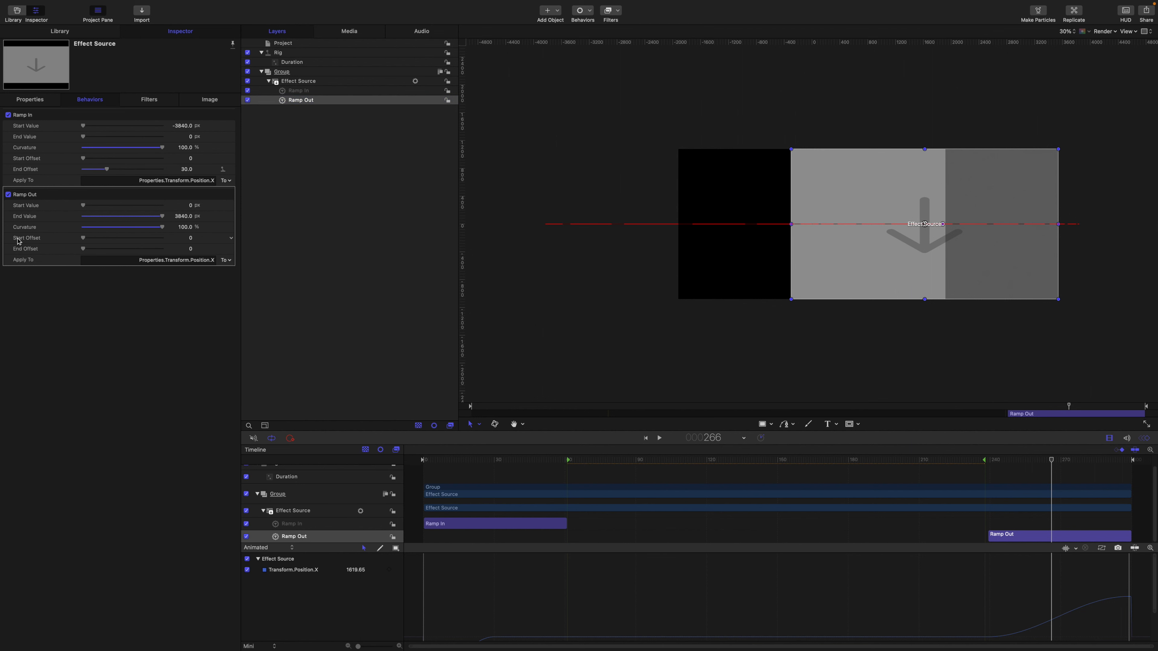
drag(19, 241, 290, 66)
click(291, 66)
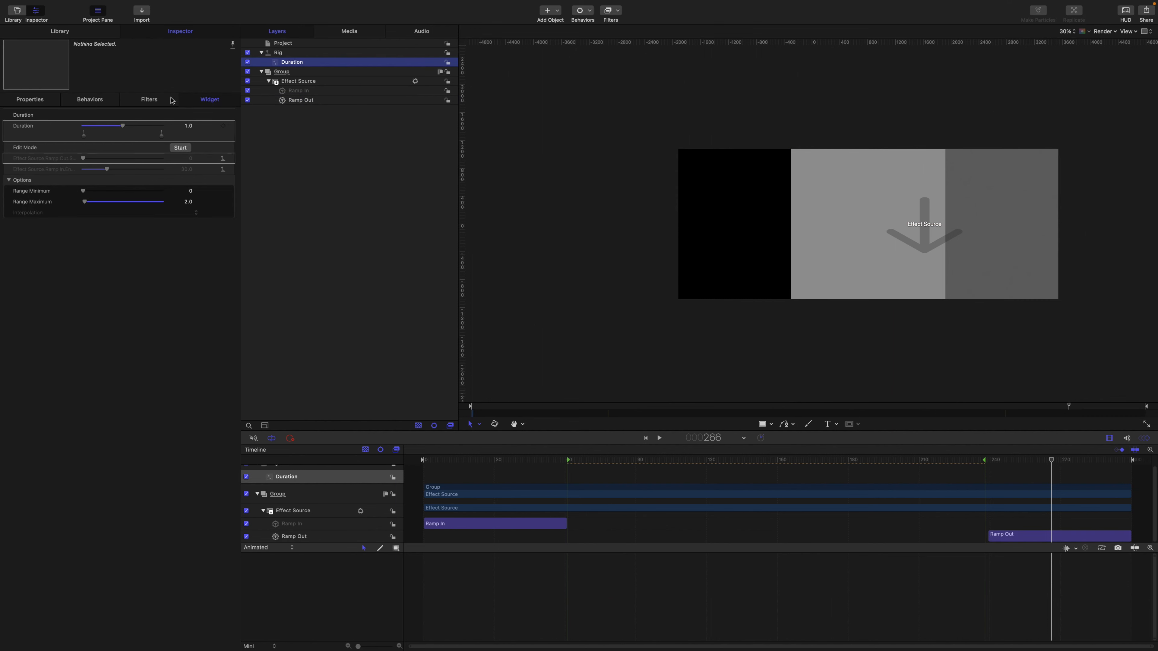
- At the Duration slider's 0 snapshot, set Ramp Out's Start Offset to 60
drag(122, 126, 77, 126)
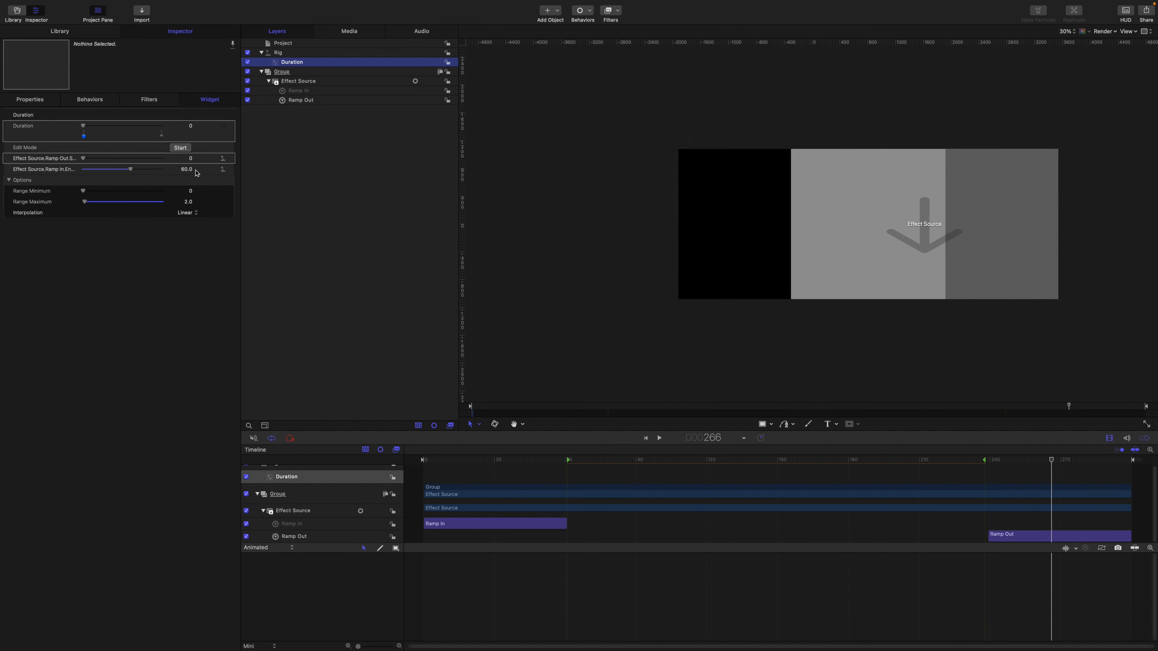
click(190, 160)
text(60)
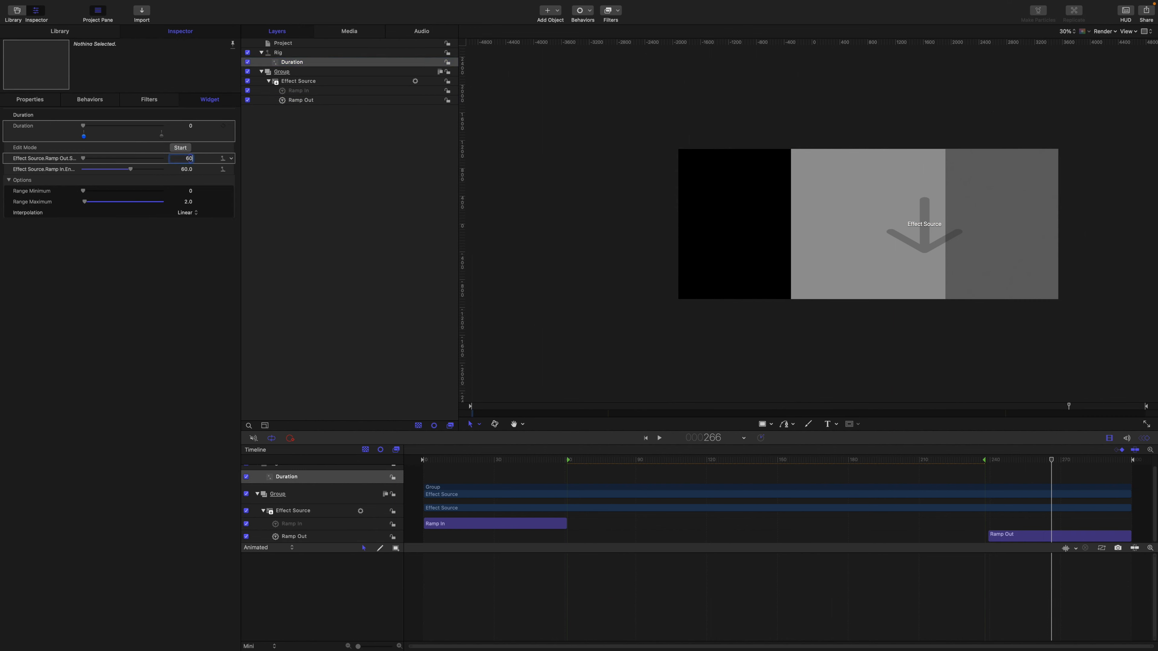
key(Return)
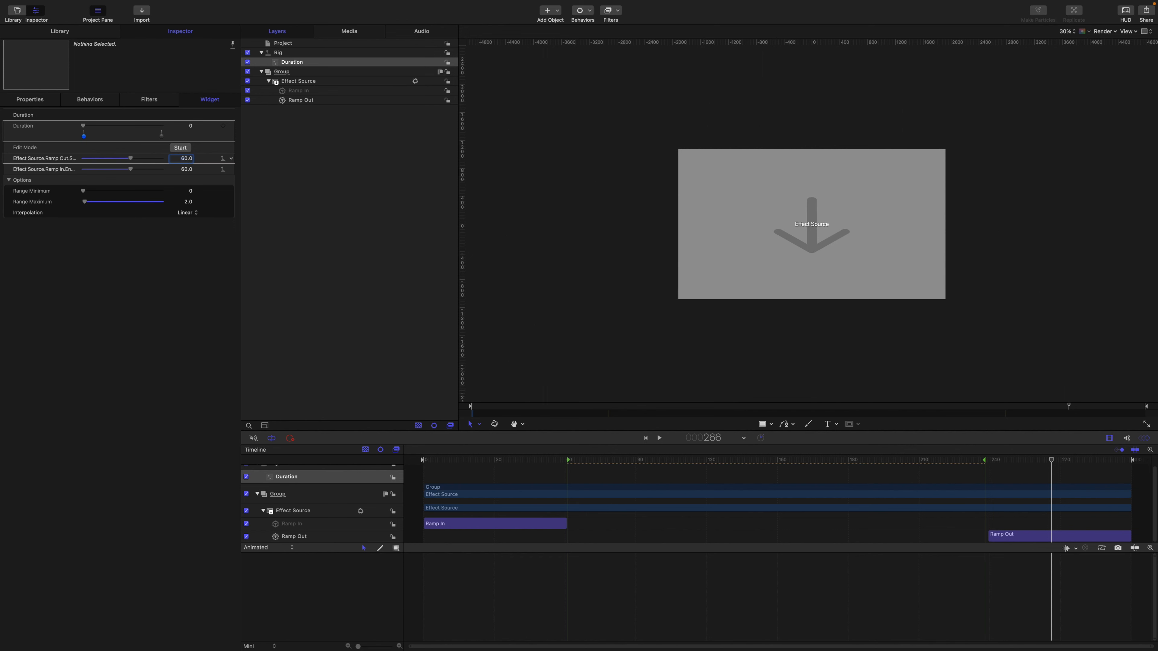
- Set Duration to 2.0 and scrub through the ramp out on Effect Source to check its timing
drag(84, 130, 186, 134)
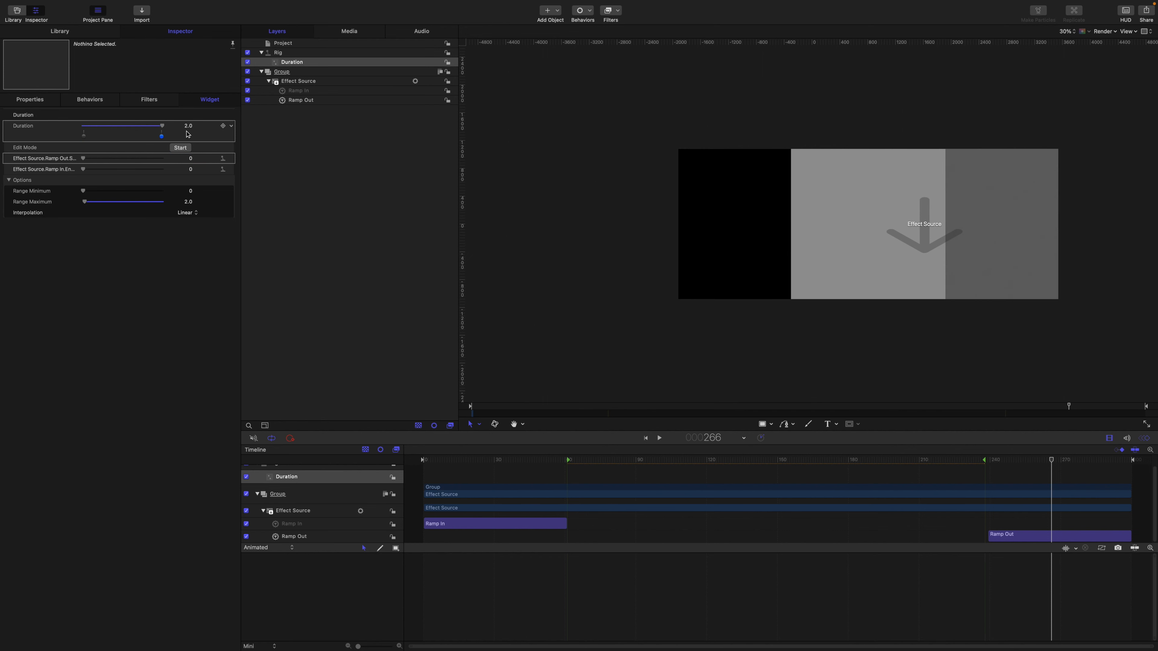
click(321, 82)
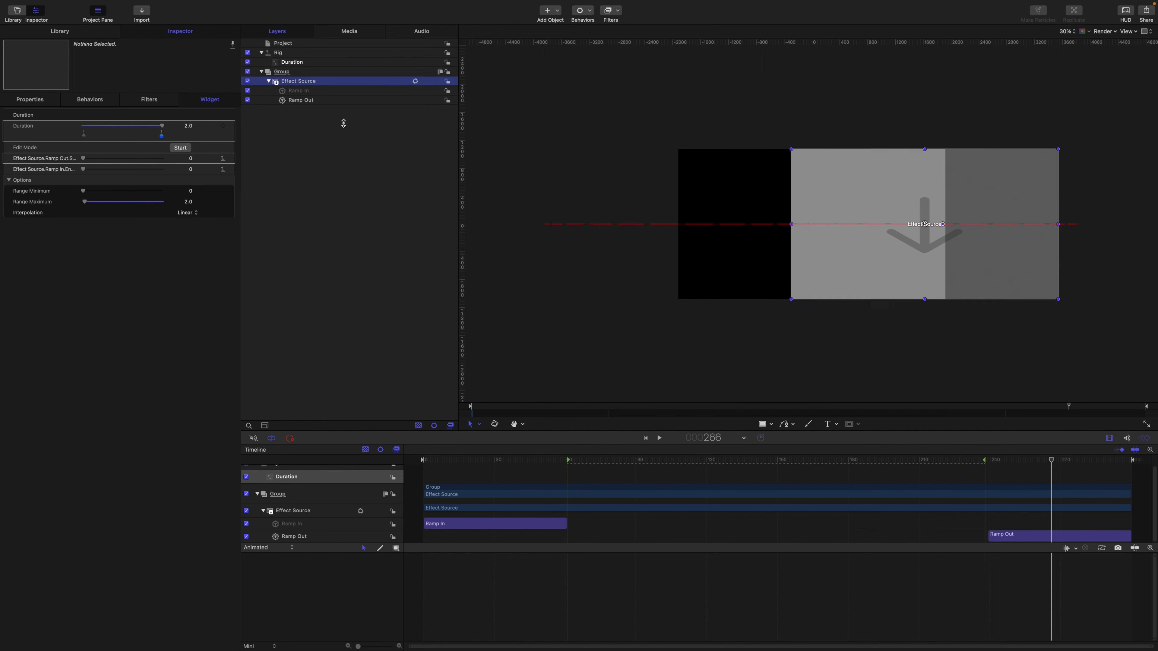
drag(1051, 463, 1070, 493)
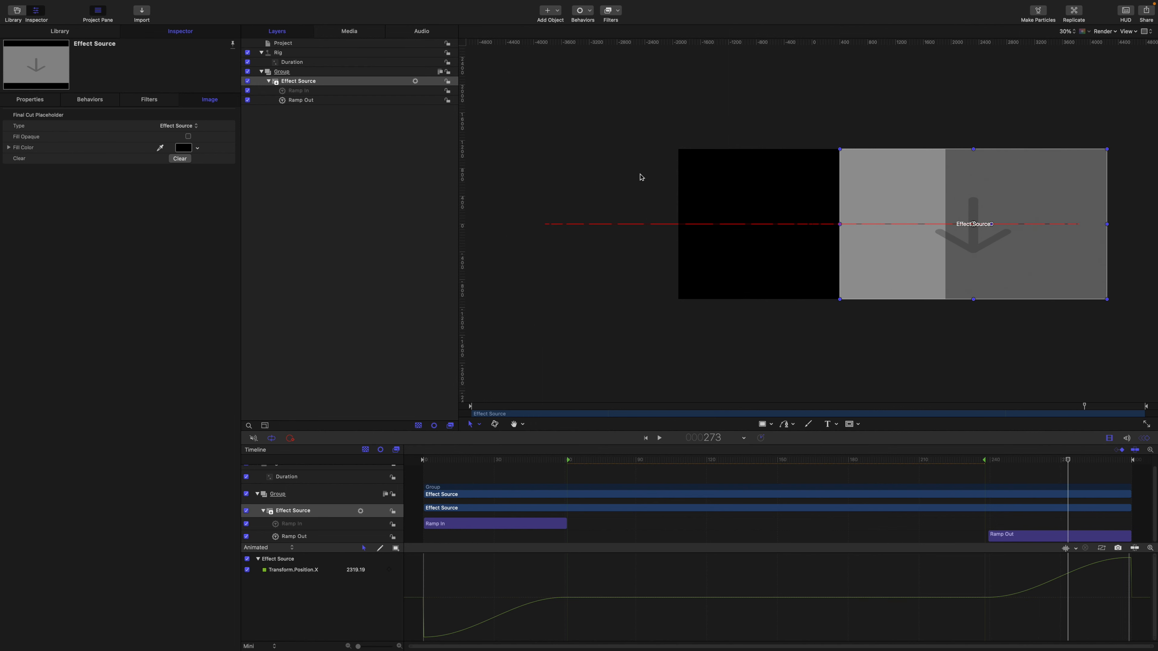
- Lower Duration to about 1.03 and scrub Effect Source to the project's end to check the shorter ramp out
click(292, 63)
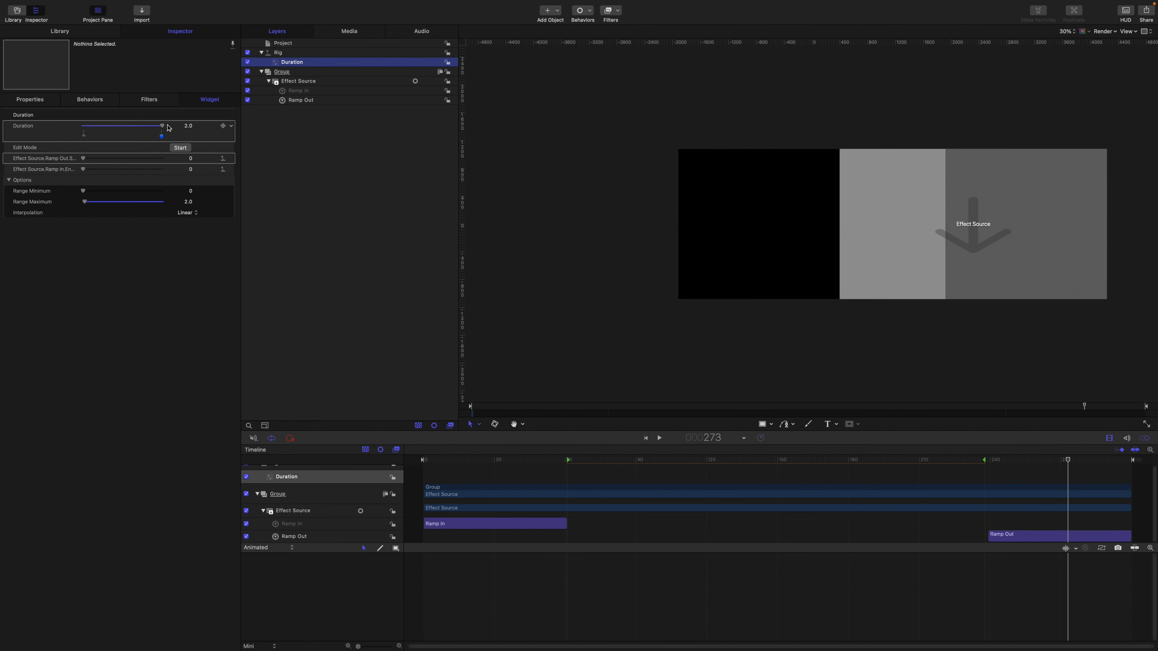
drag(163, 128, 125, 126)
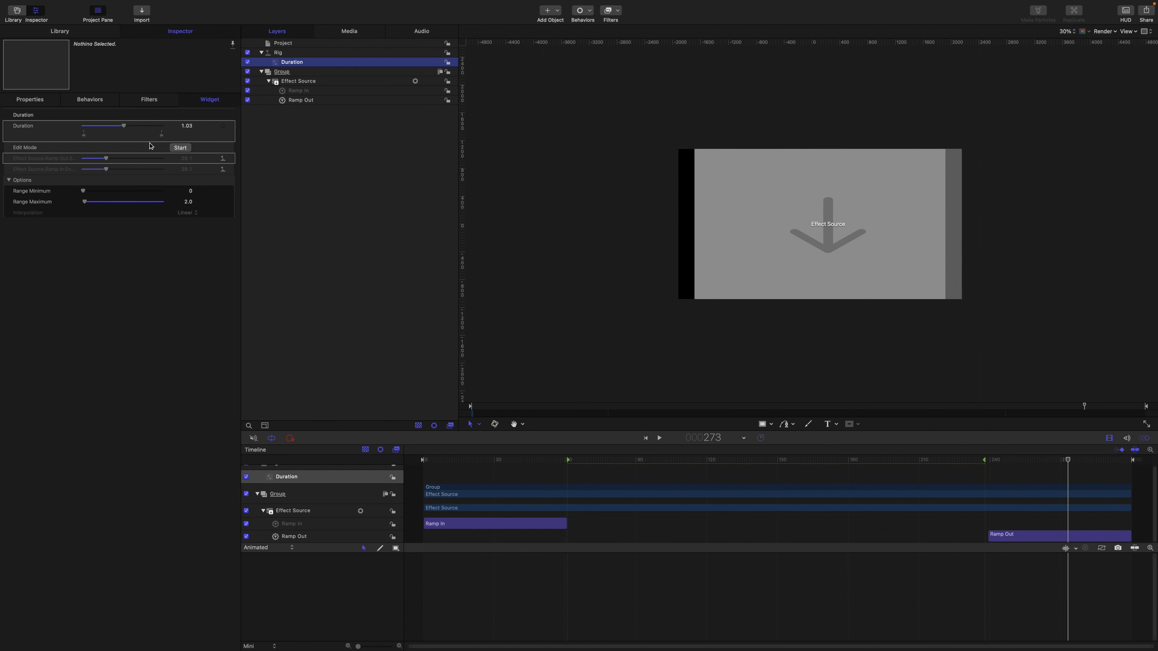
click(299, 83)
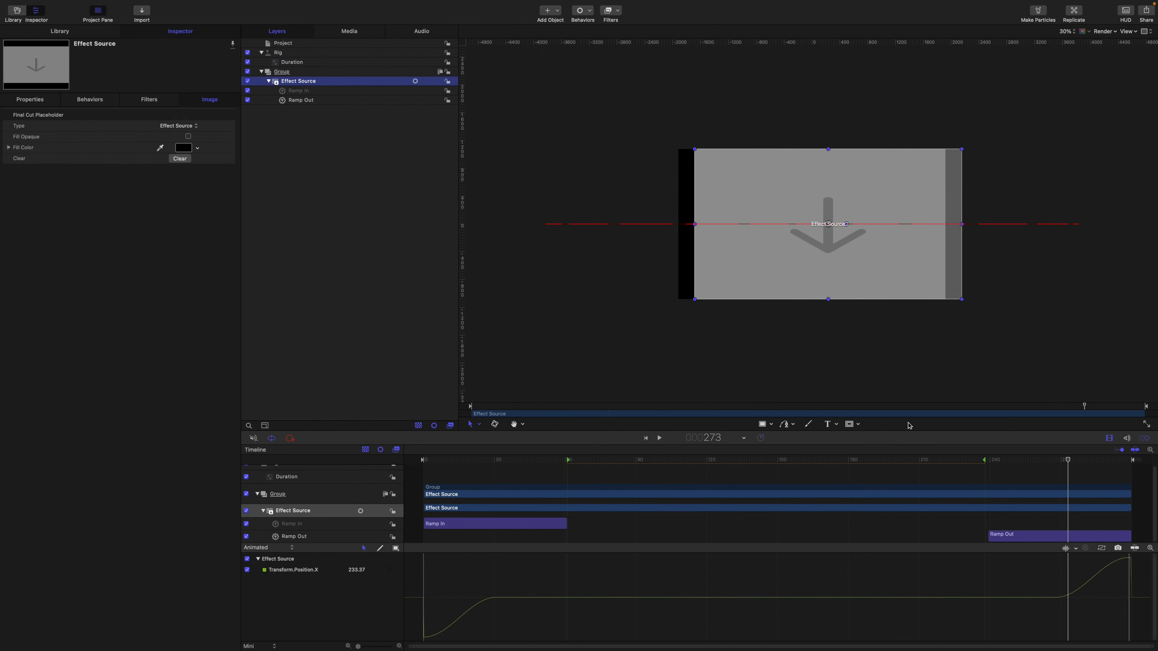
drag(1067, 462, 1132, 466)
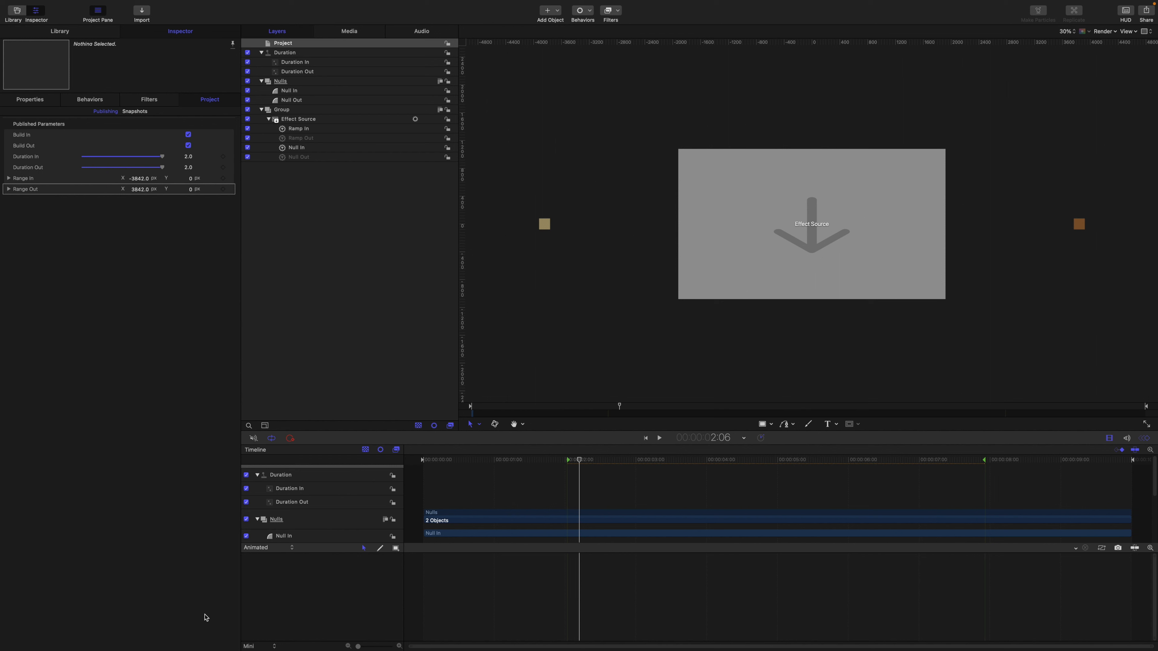
- In the project with the nulls, add a Link parameter behavior to Effect Source's Y scale
click(312, 119)
click(15, 103)
click(8, 147)
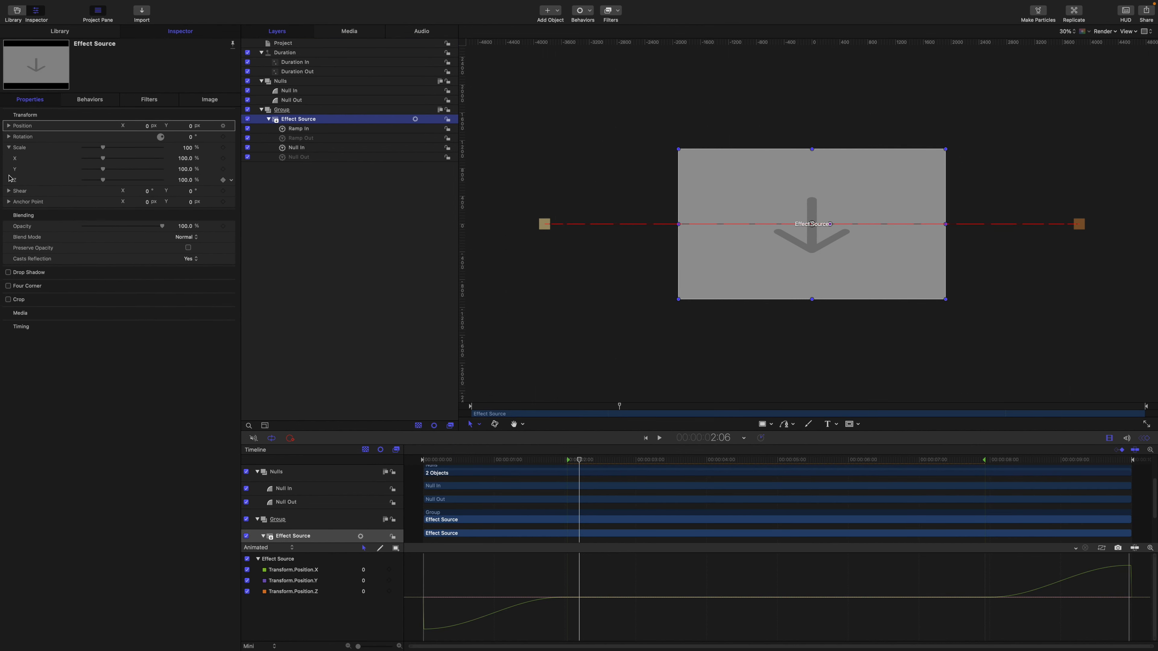
click(231, 169)
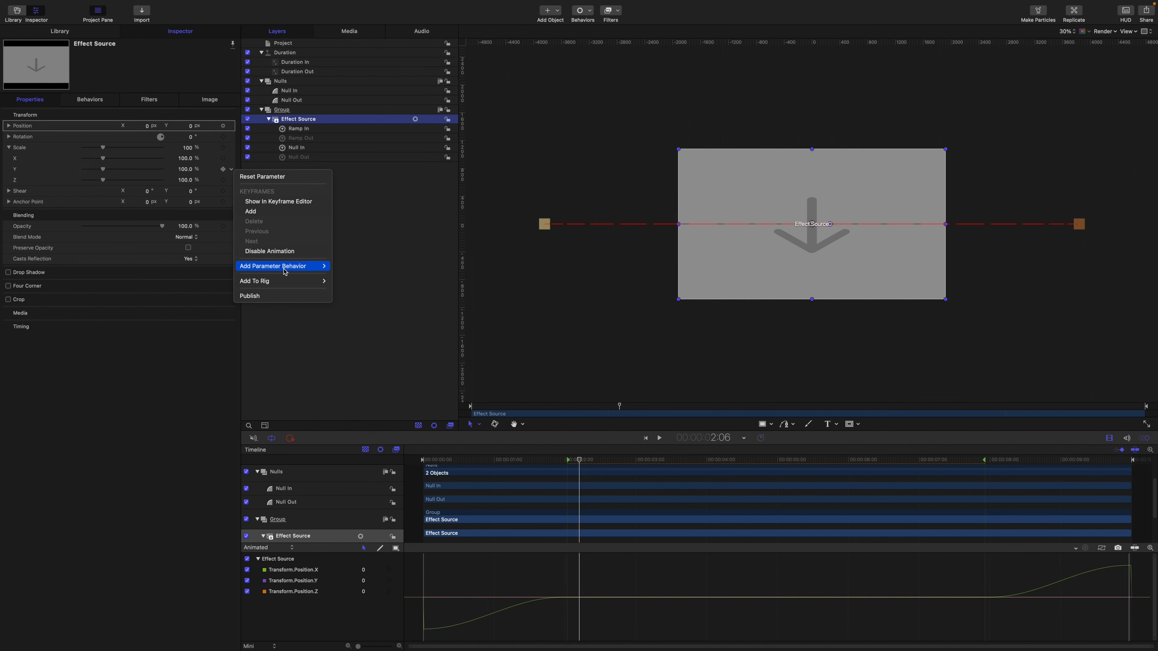
mouse_move(284, 268)
click(347, 305)
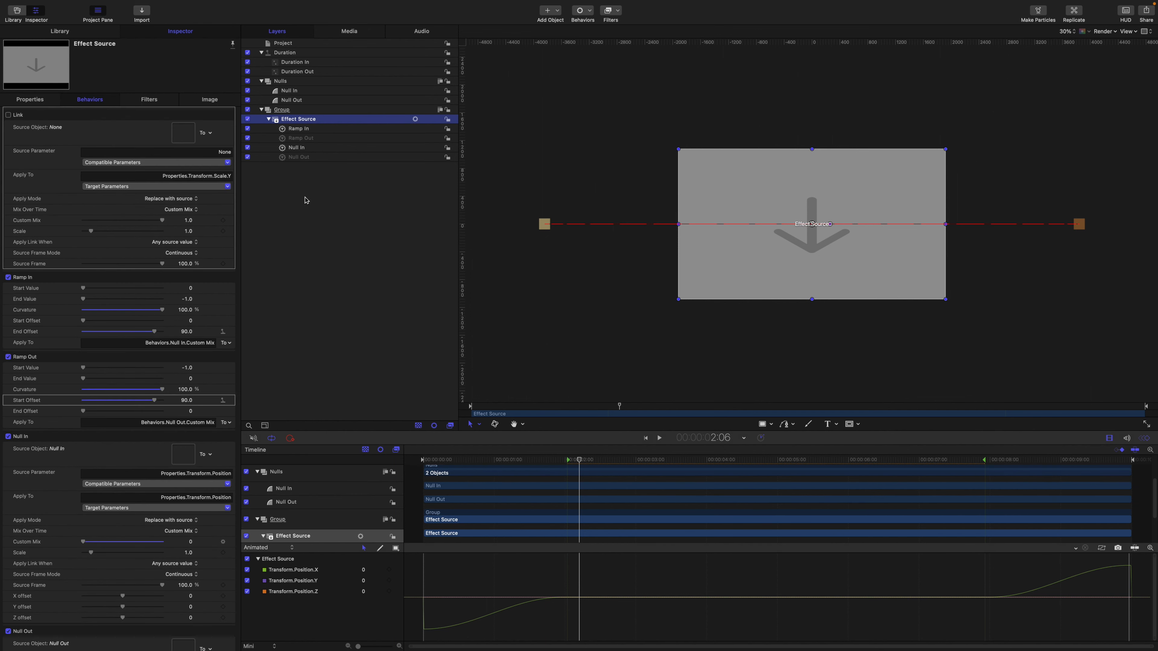
- Use Effect Source as the Link's source object and its Scale X as the source parameter
drag(293, 120, 185, 136)
click(199, 162)
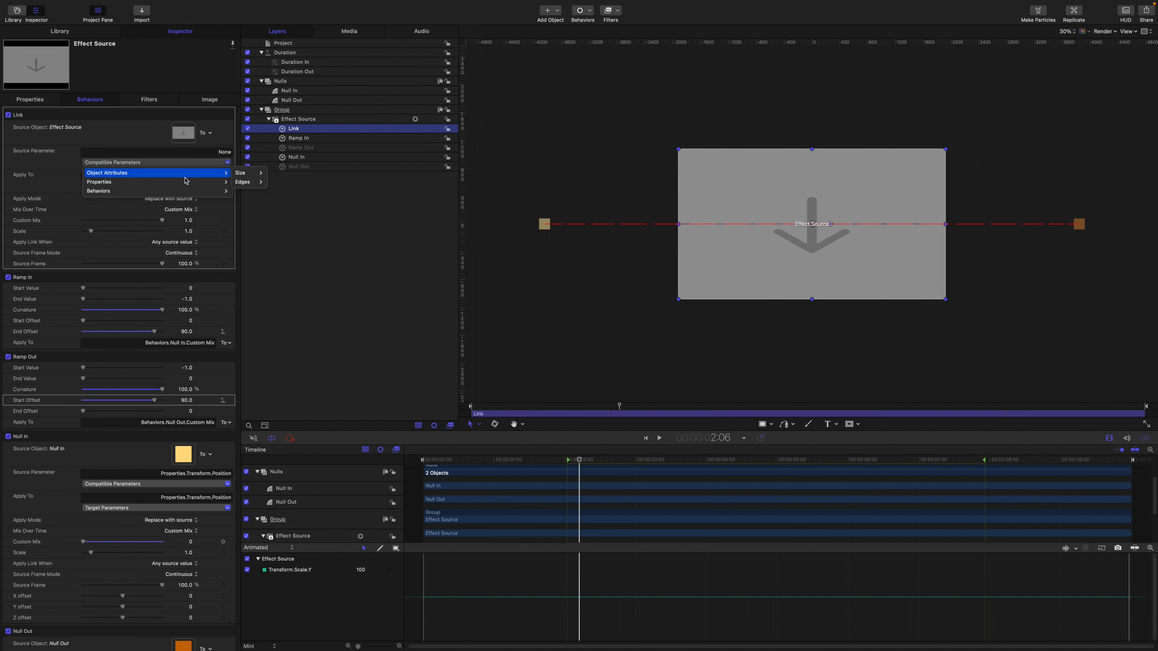
mouse_move(187, 183)
mouse_move(245, 185)
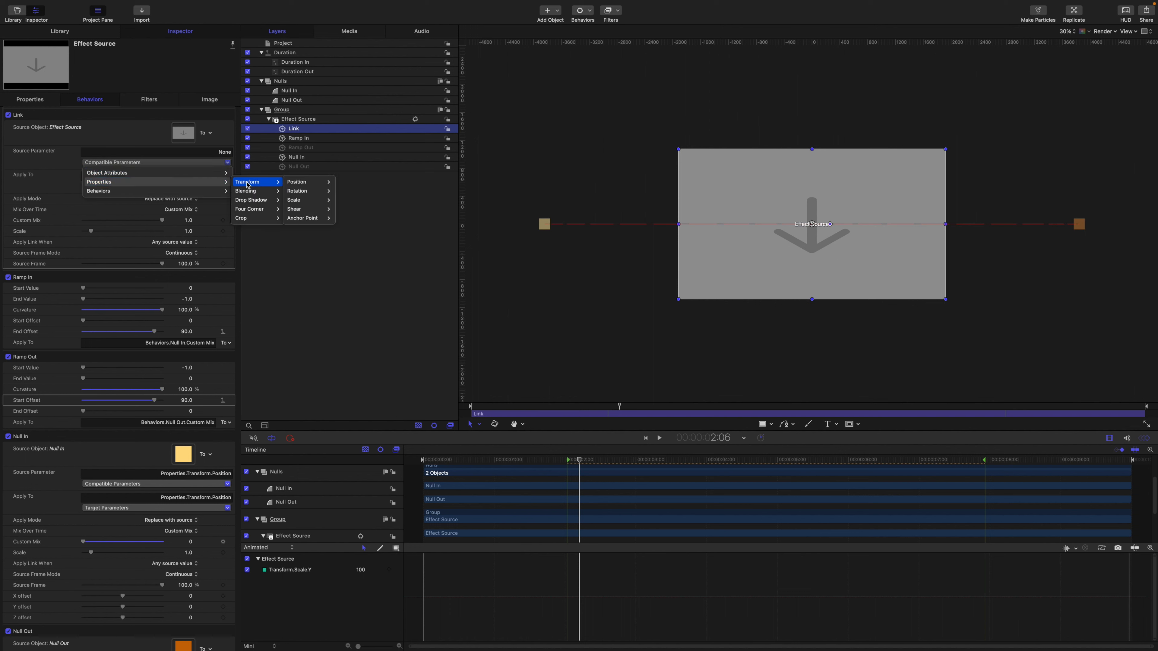
mouse_move(289, 186)
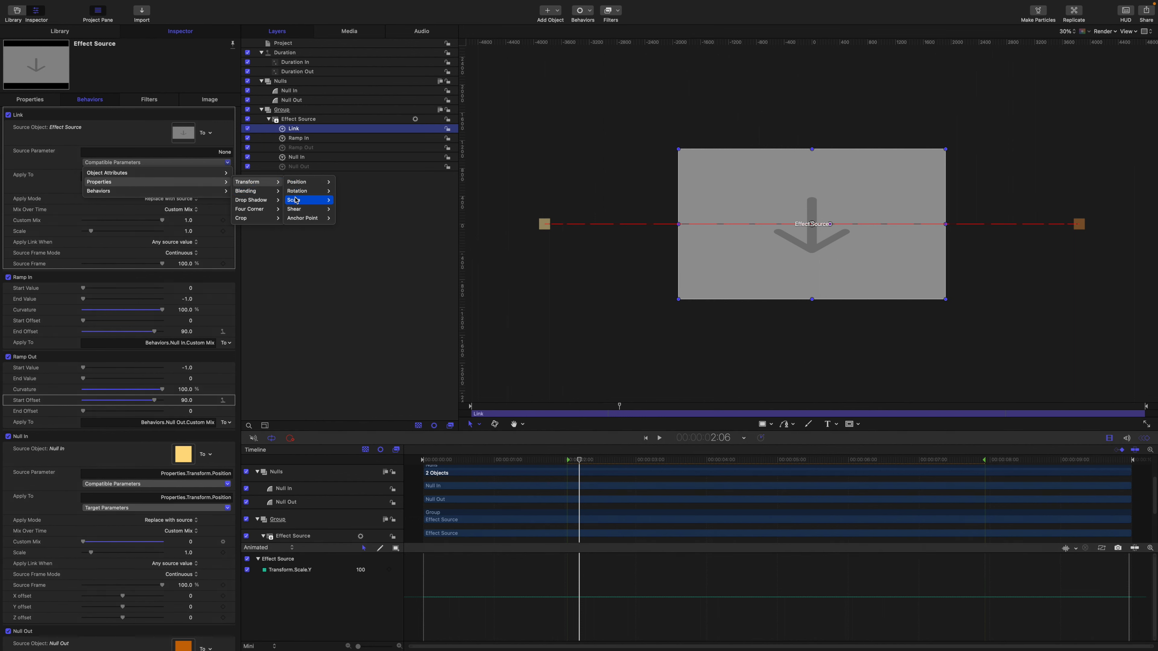
click(339, 201)
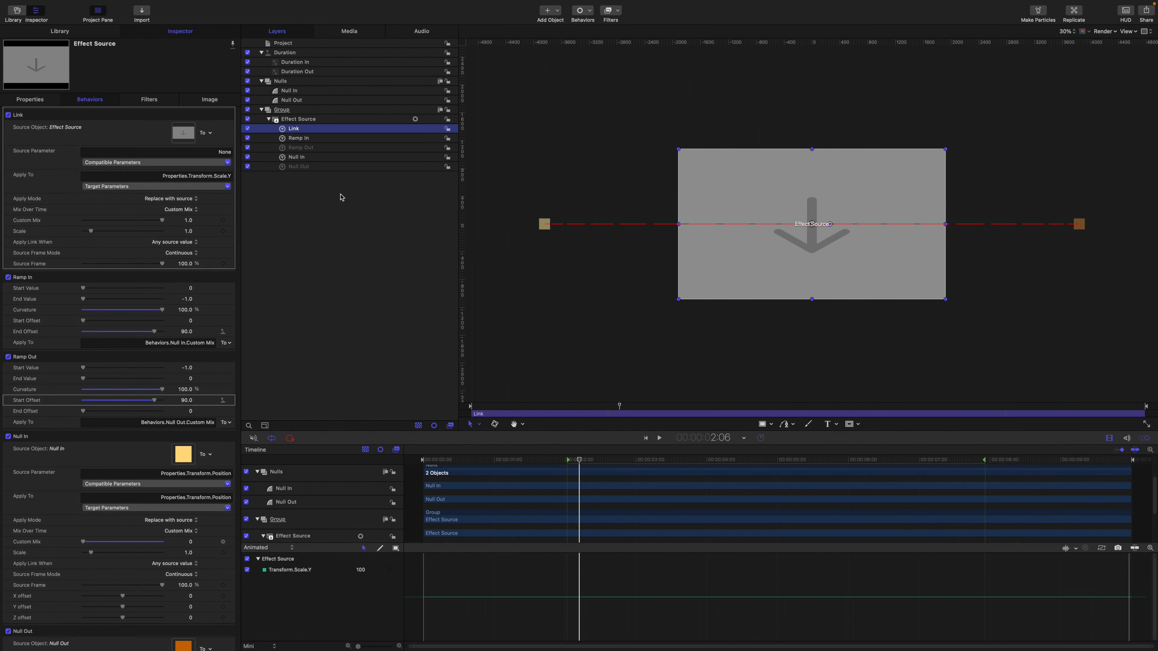
- Rename the Link behavior as ytox
double_click(295, 129)
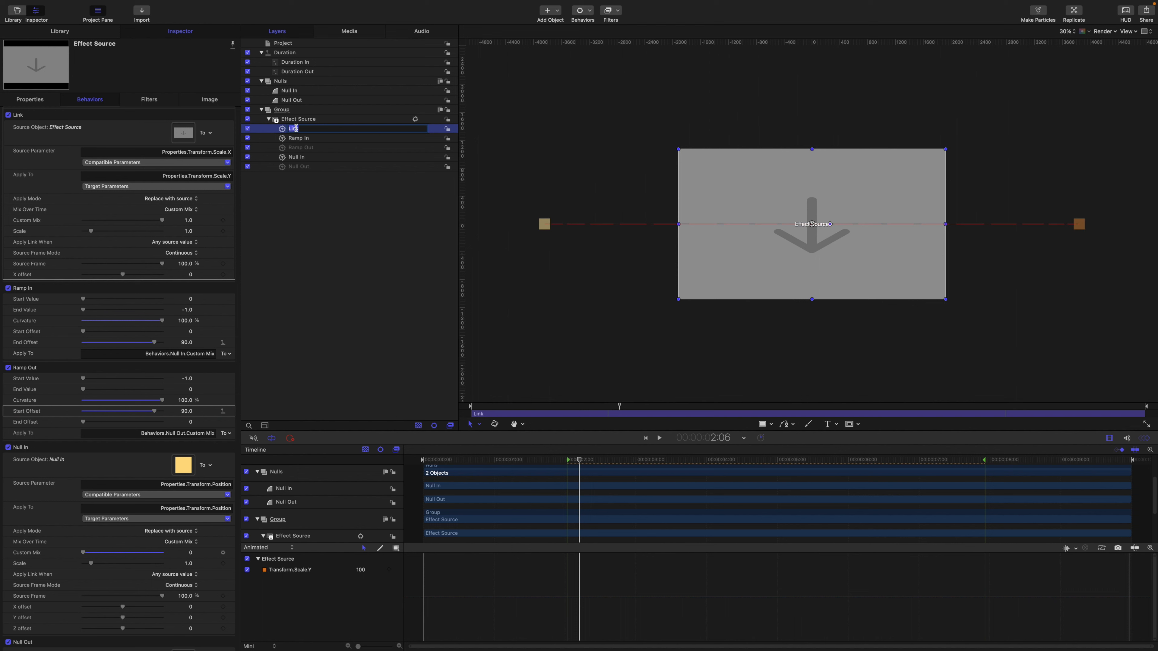
text(ytox)
key(Return)
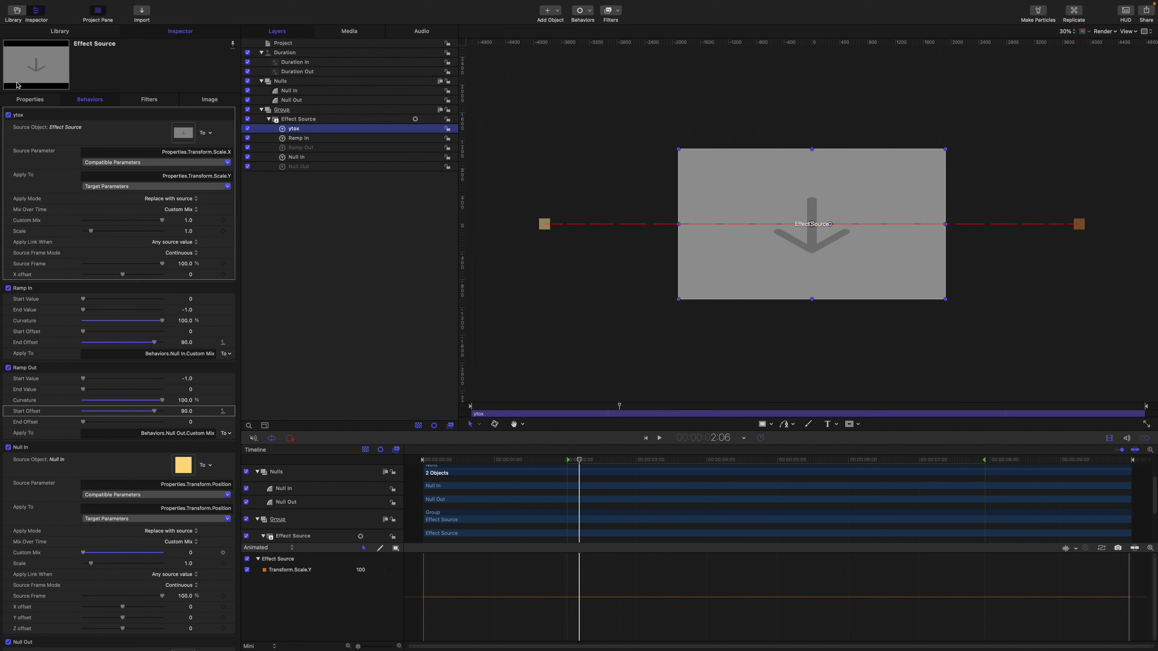
- Publish Effect Source's X scale and test the published parameter at about 138%
click(28, 101)
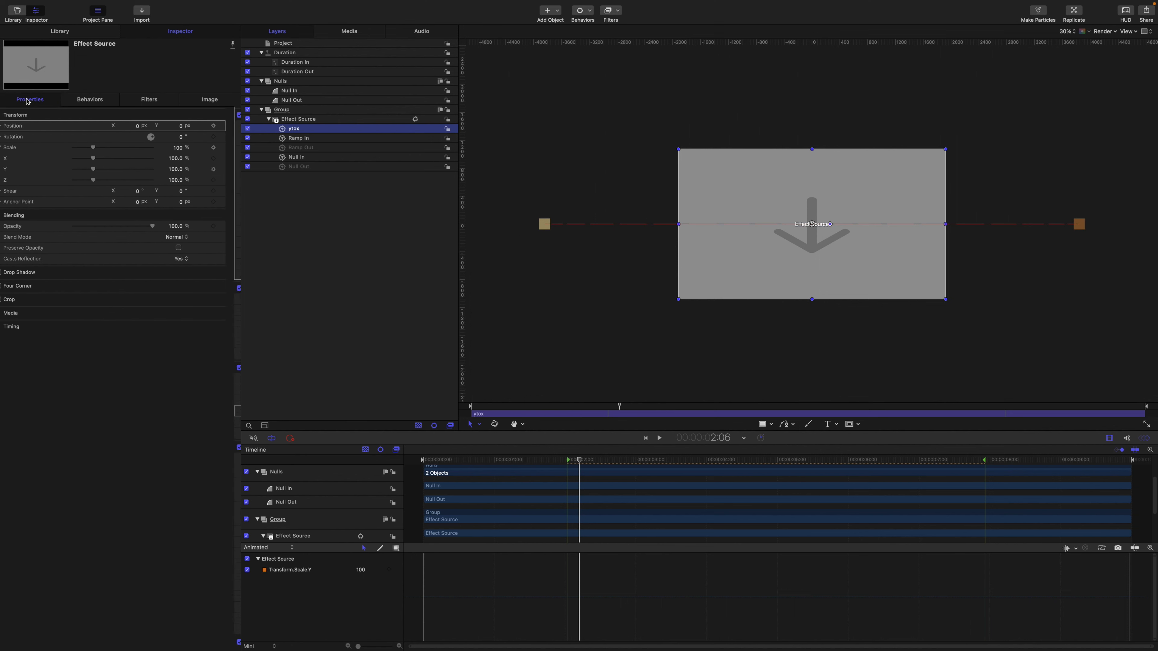
click(15, 159)
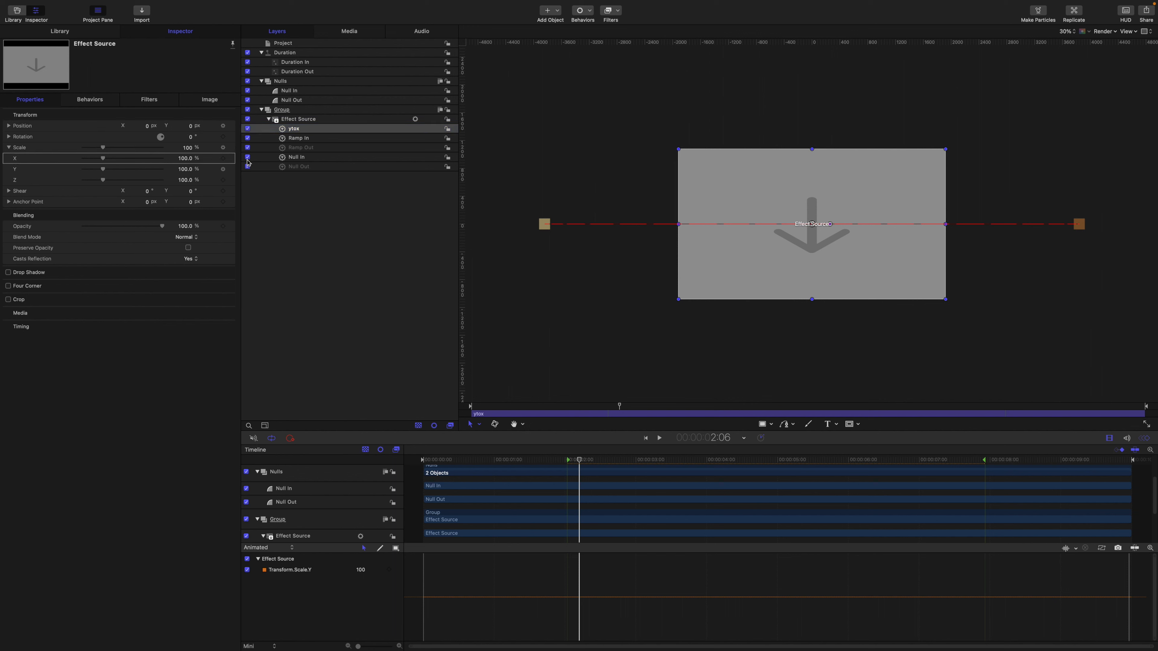
click(231, 159)
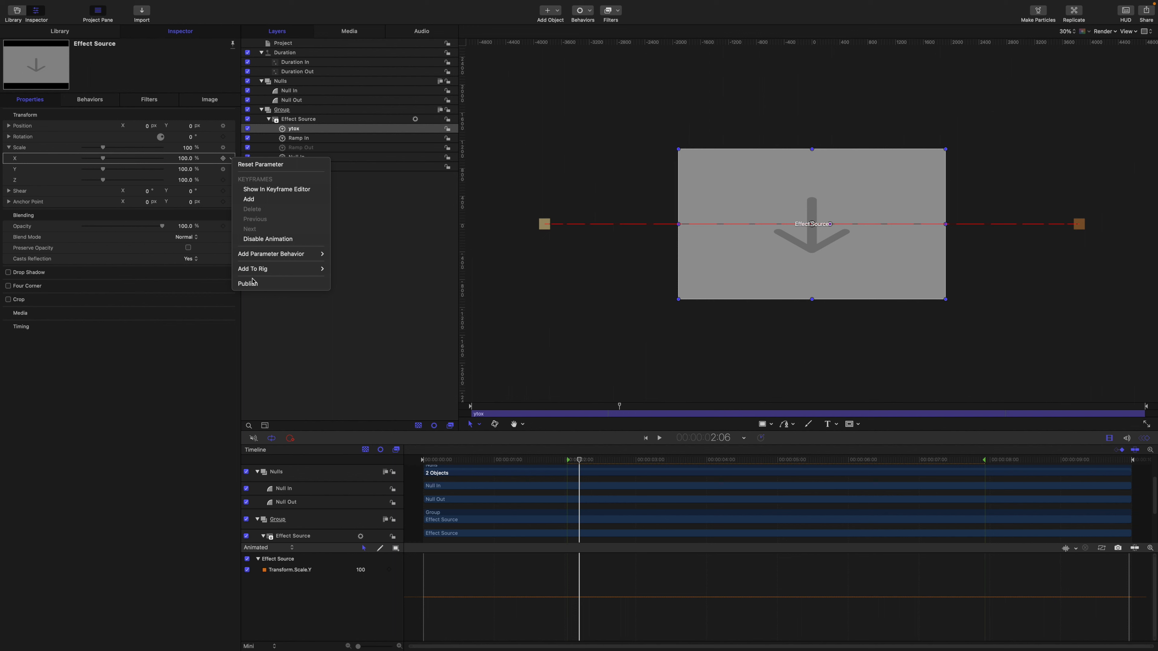
click(249, 283)
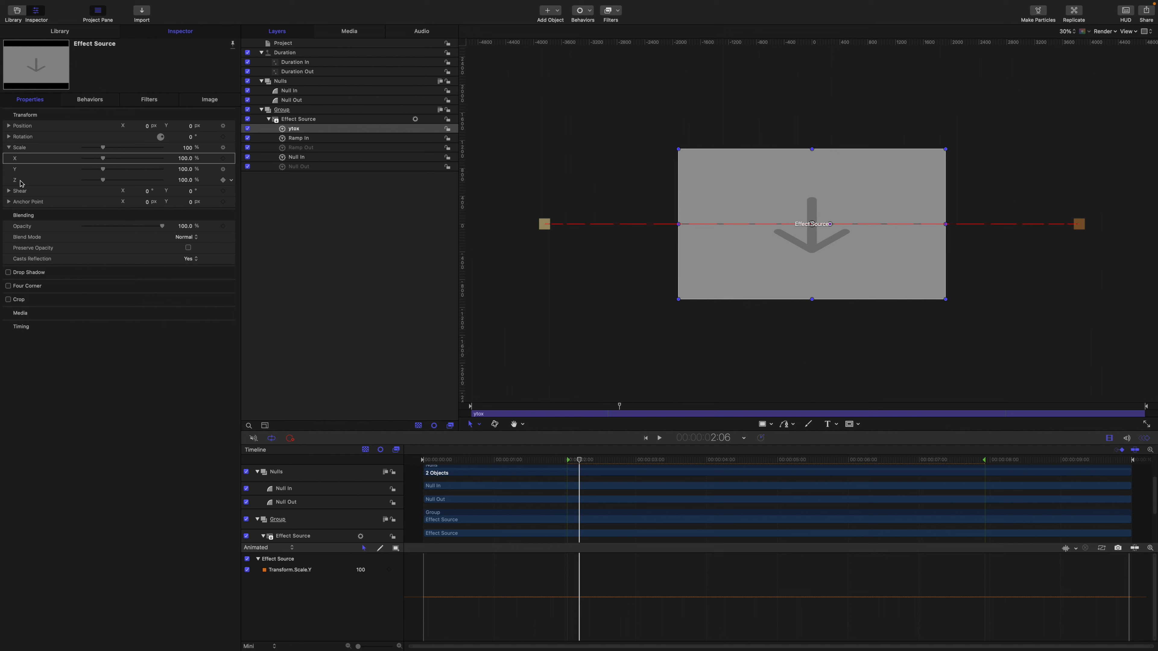
click(9, 147)
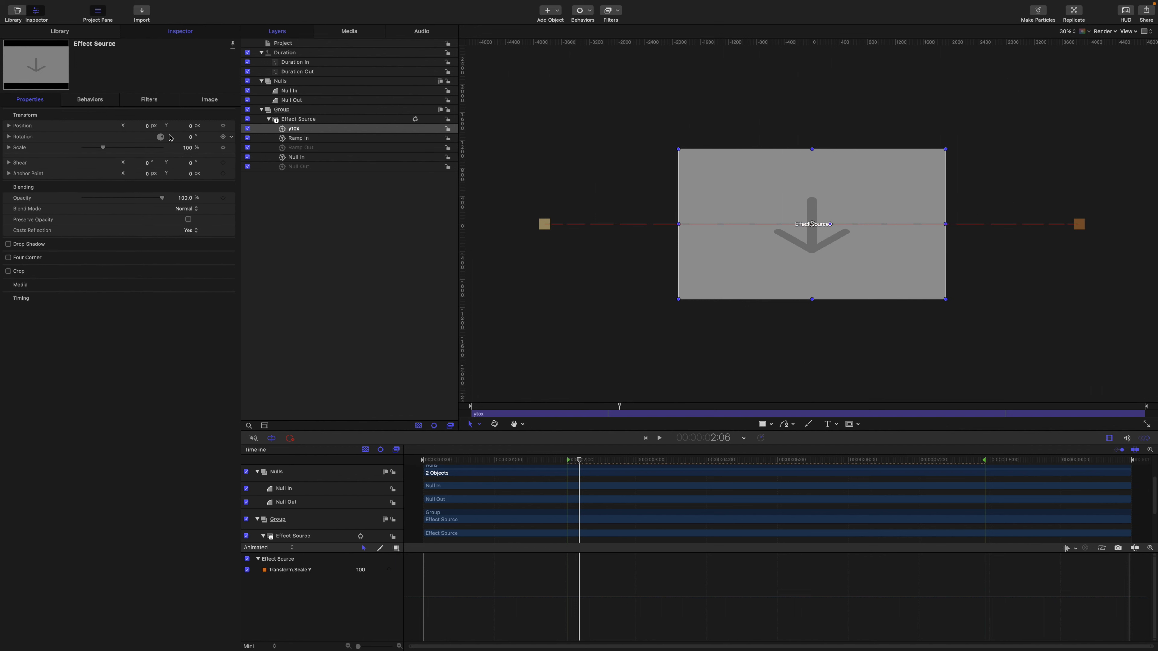
click(283, 44)
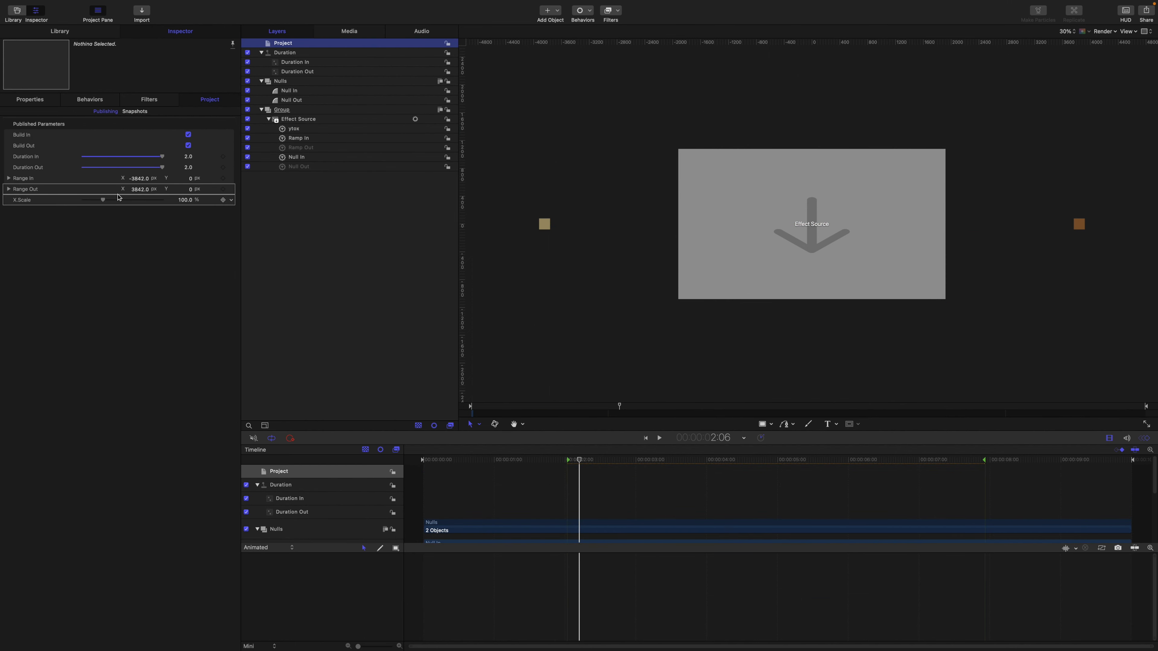
drag(102, 200, 110, 204)
- Rename the published X Scale parameter as Size and reset its value to 100%
double_click(30, 200)
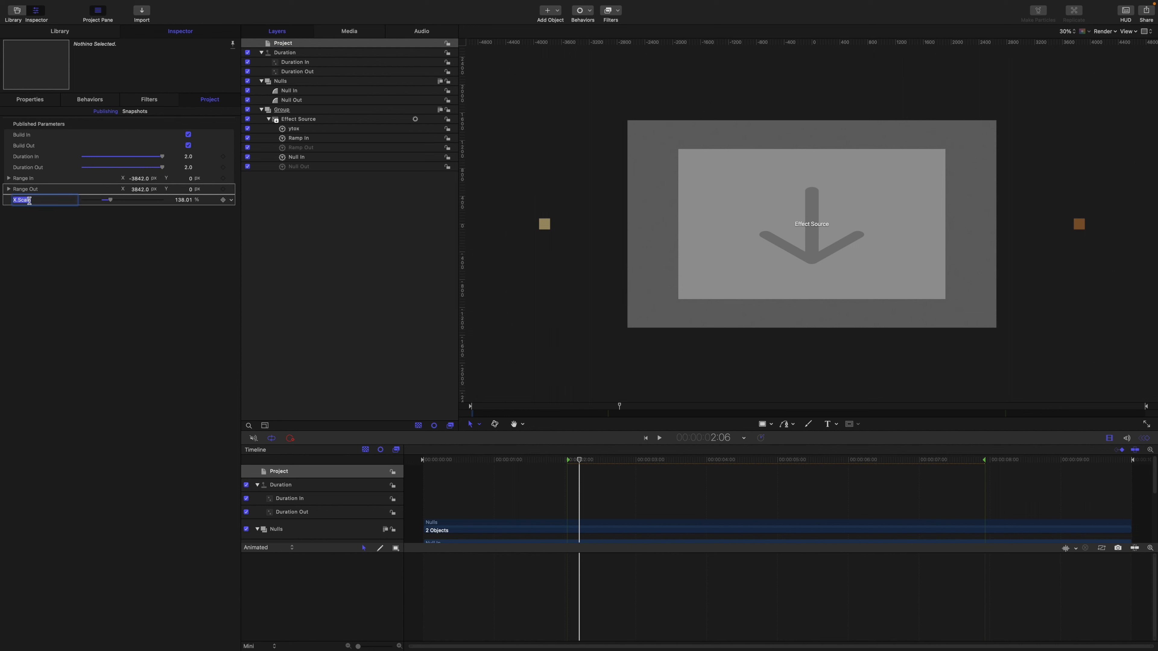
text(Size)
key(Return)
click(231, 201)
click(245, 208)
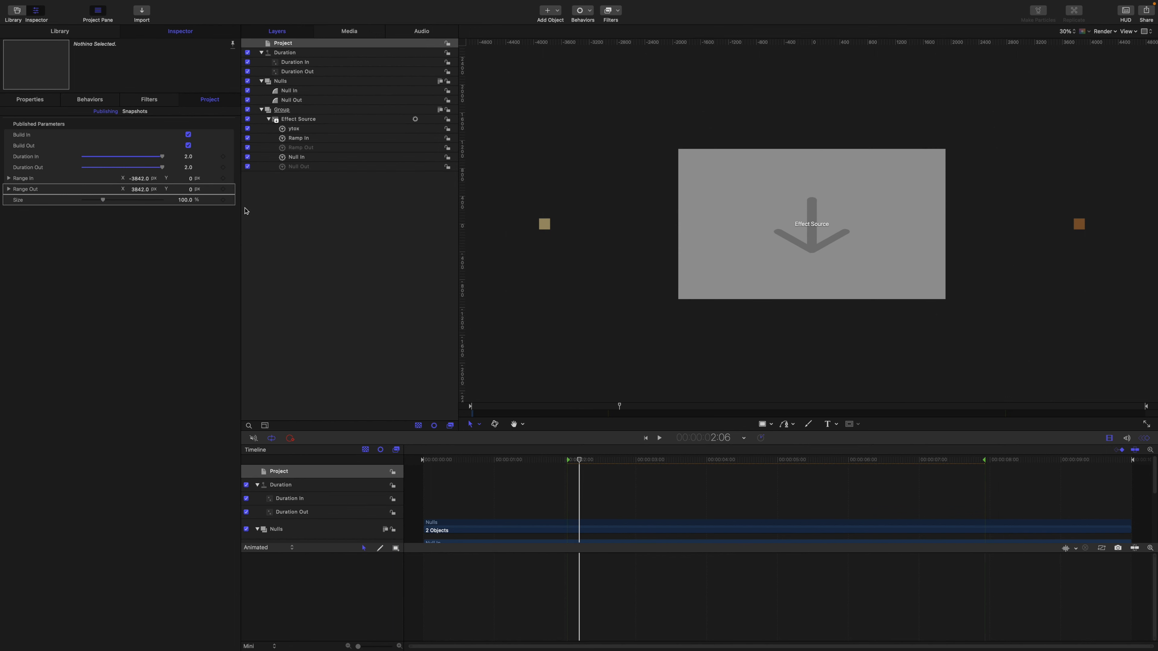
- Expand the published Range In and Range Out parameters to examine their X, Y and Z values
scroll(328, 524, down, 5)
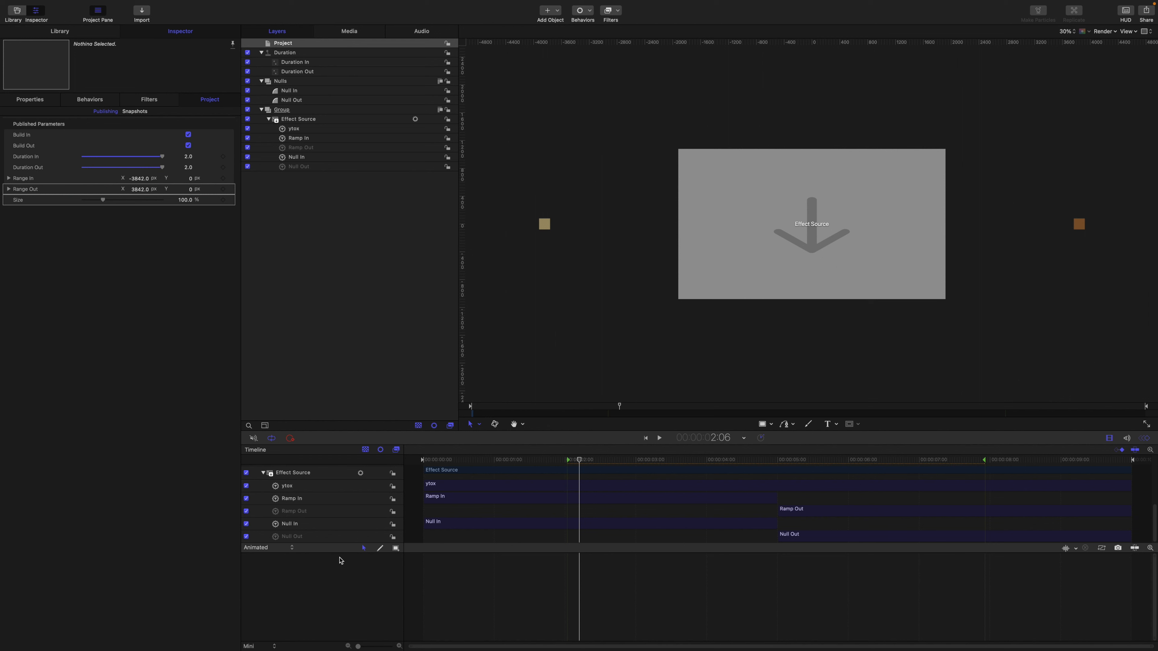
click(9, 178)
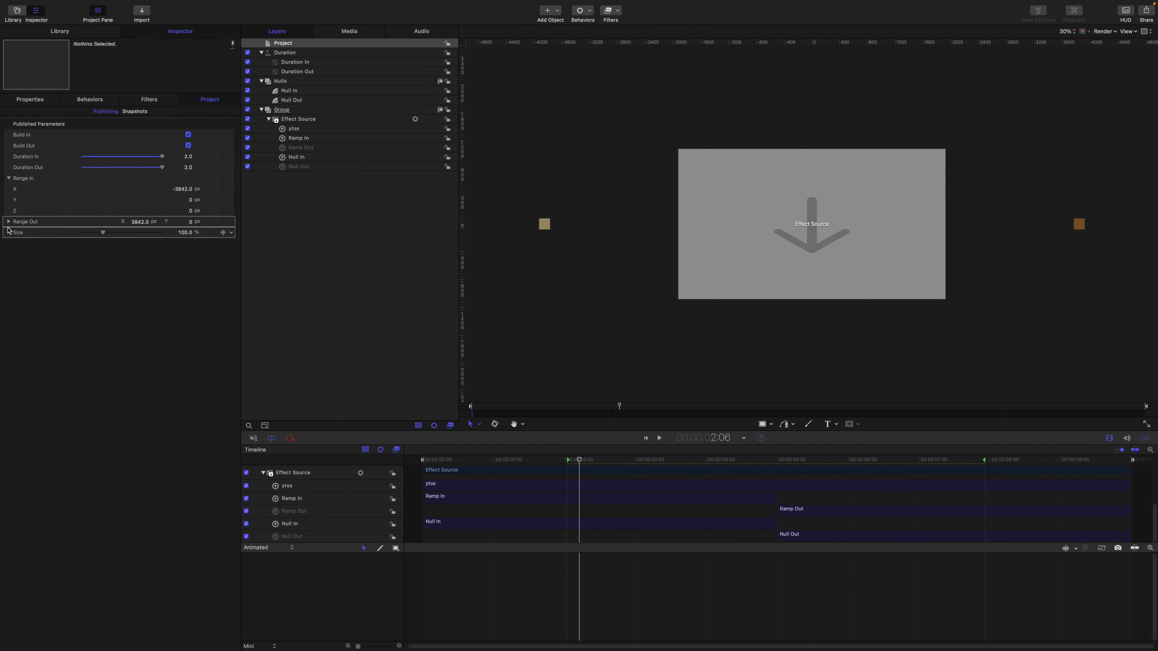
click(8, 221)
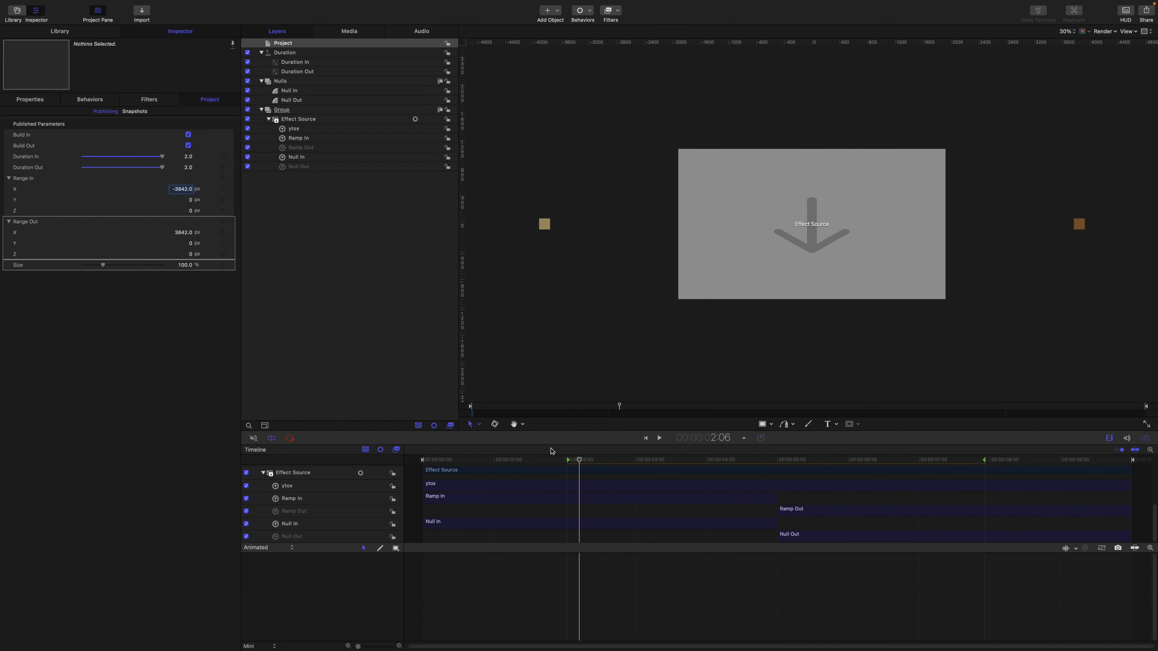
- Set the published Range In X value to about -1933 px while viewing a frame within the ramp-in
drag(579, 460, 423, 458)
click(461, 459)
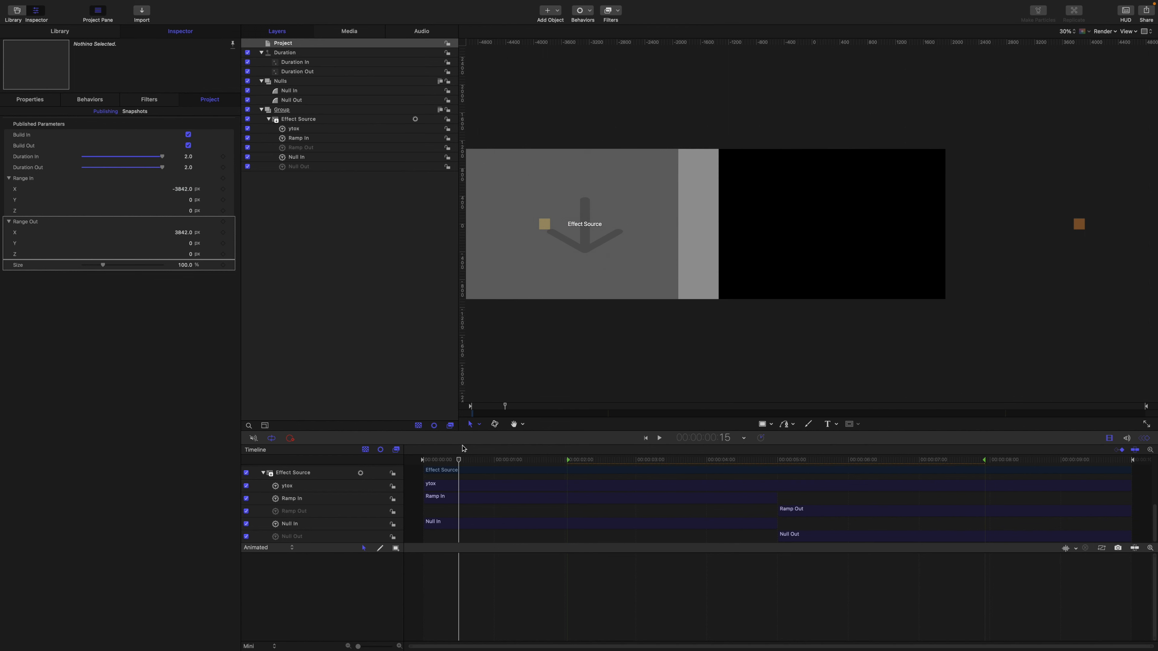
mouse_move(180, 193)
mouse_down()
mouse_move(200, 193)
mouse_move(180, 191)
mouse_up()
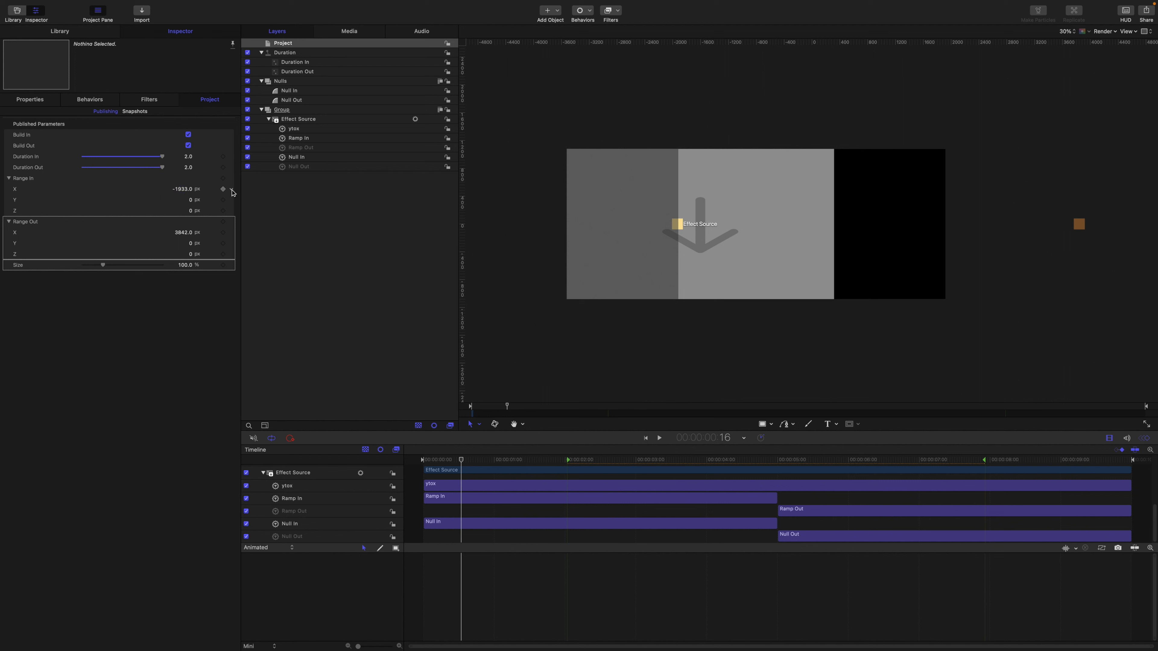
click(589, 13)
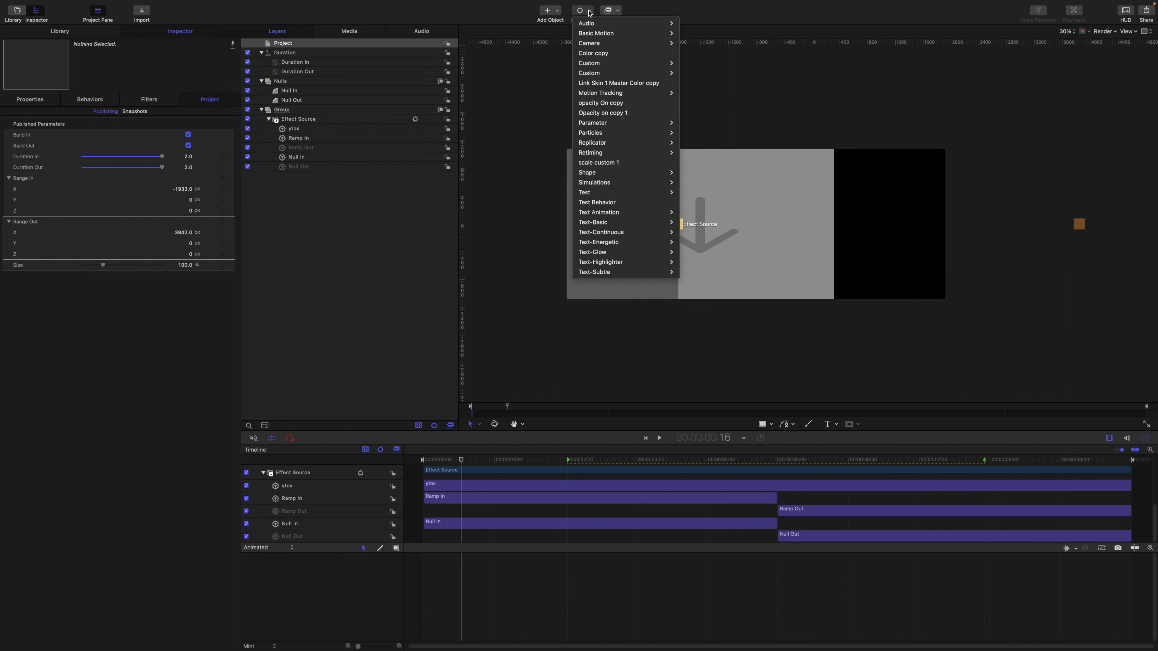
mouse_move(639, 33)
click(498, 13)
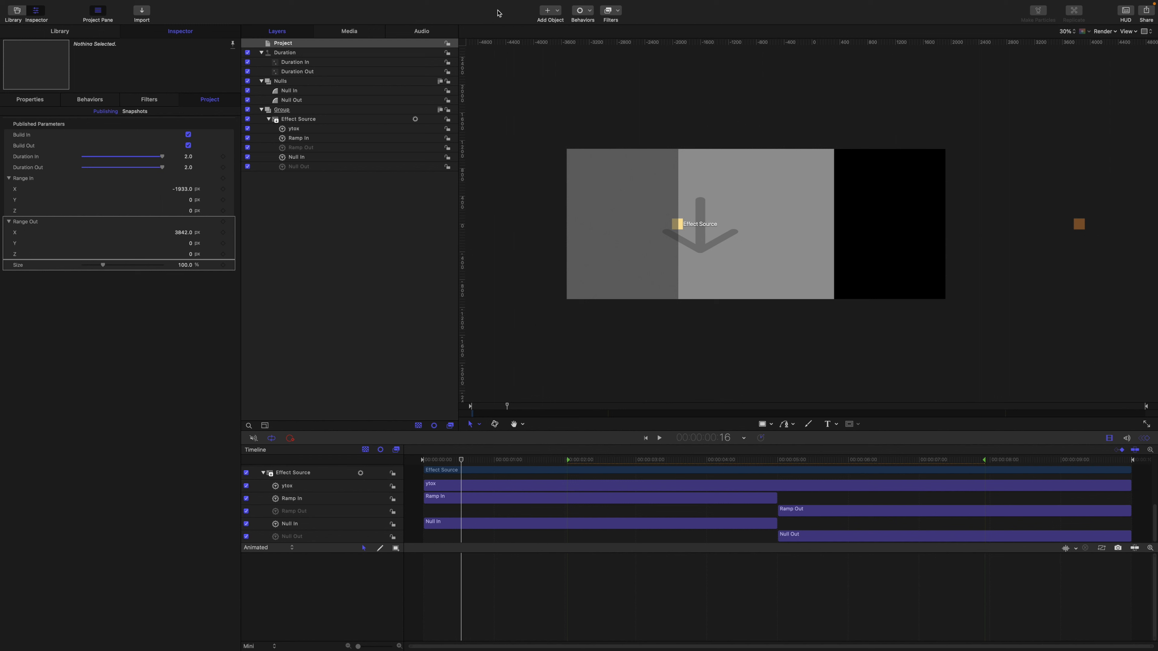
- Create a new group above Nulls and name it Fade Null
click(297, 82)
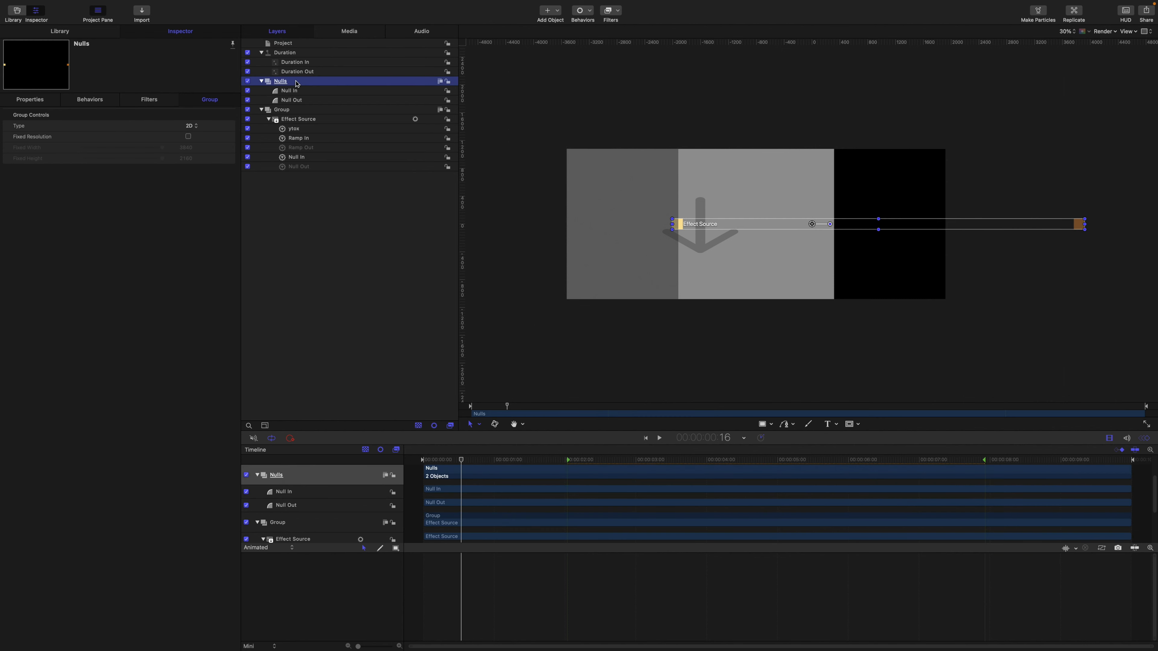
key(super+shift+n)
double_click(296, 83)
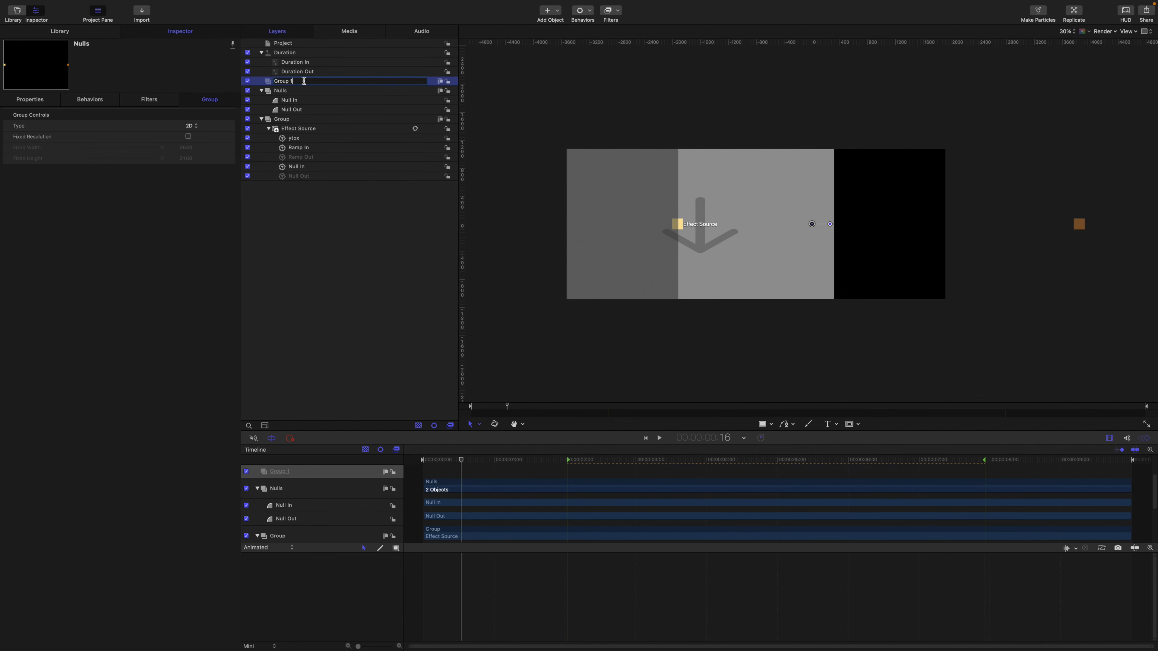
text(Fade Null)
key(Return)
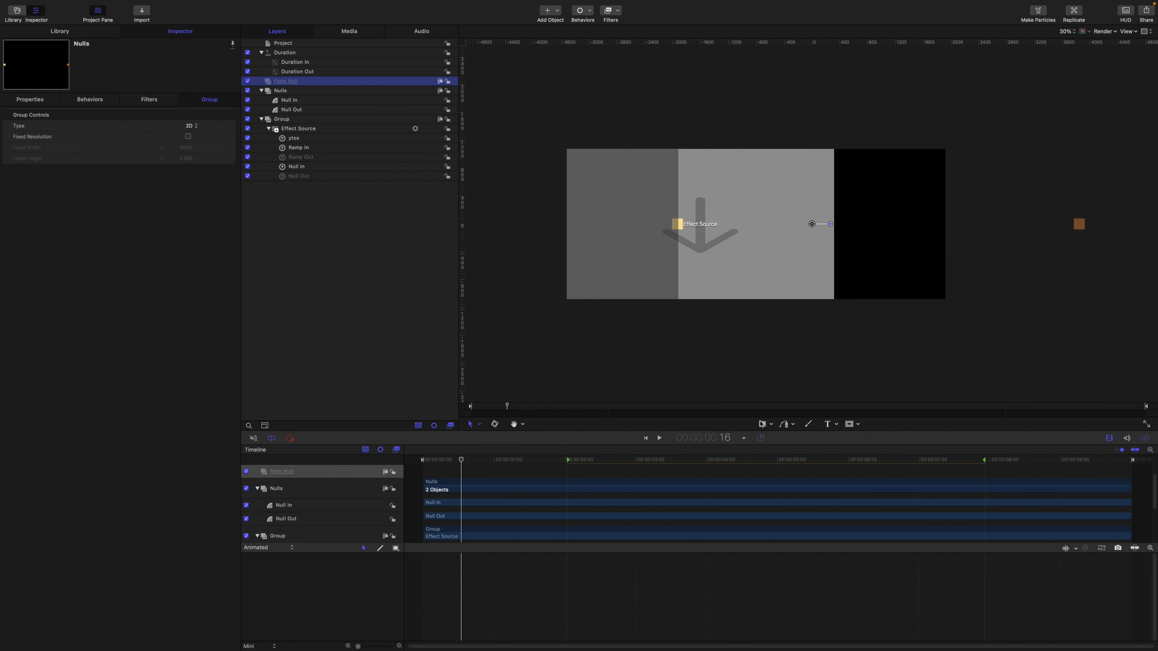
- Draw a small square in the Fade Null group and reset its position to 0 px on X and Y
click(762, 423)
drag(781, 190, 744, 225)
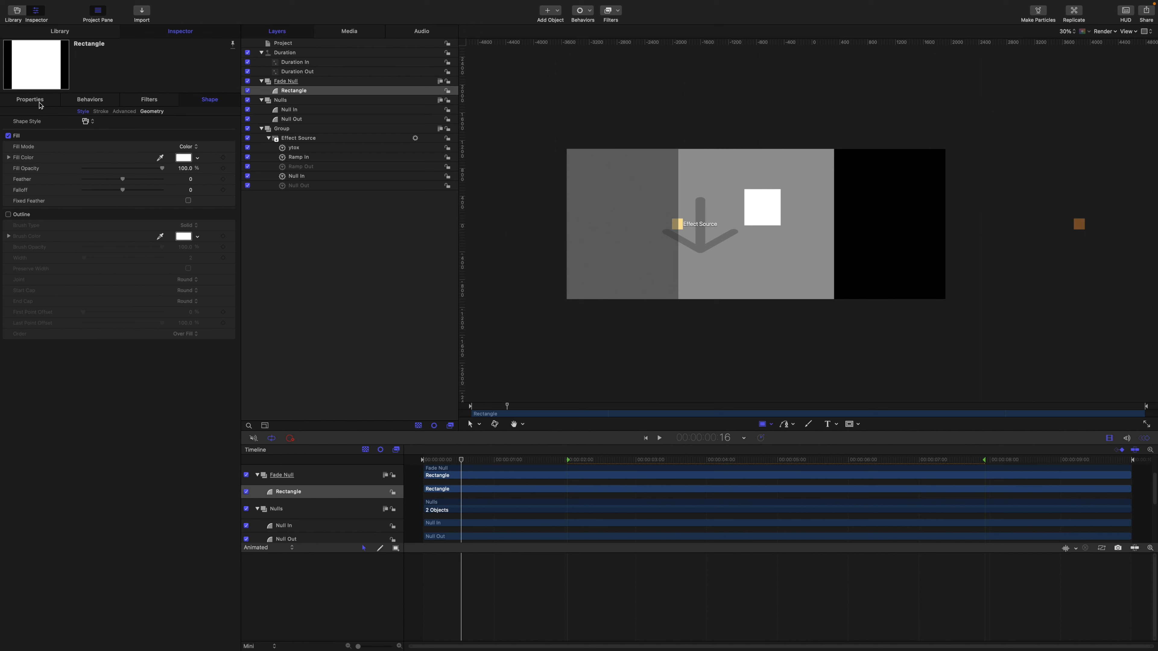
click(41, 102)
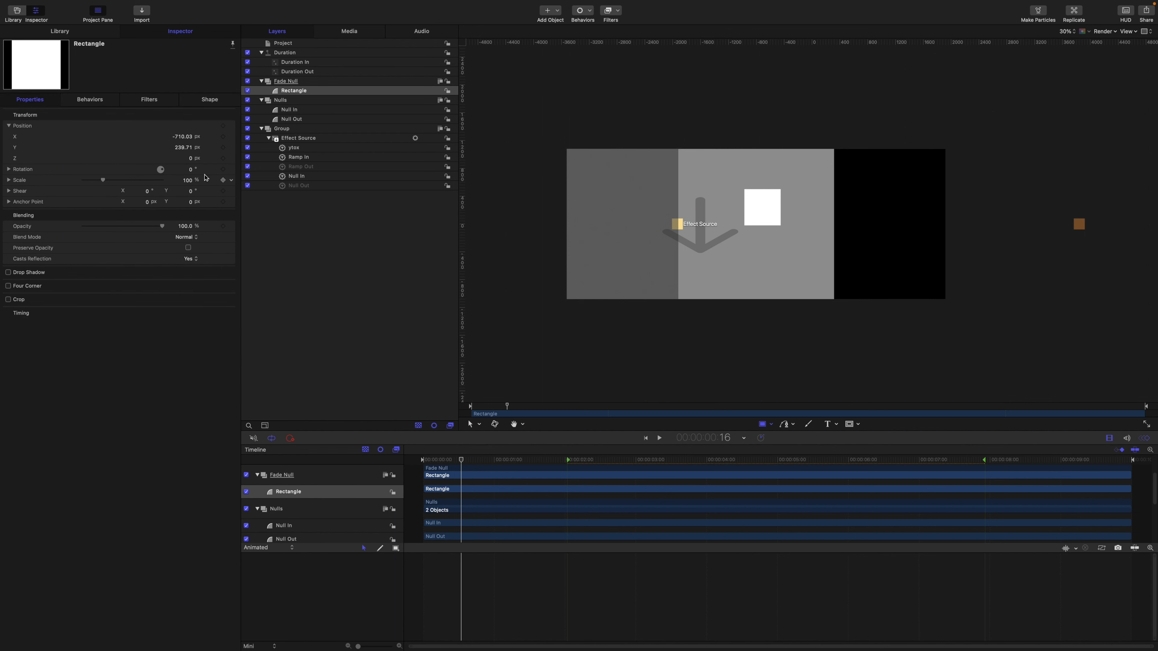
click(237, 130)
click(239, 131)
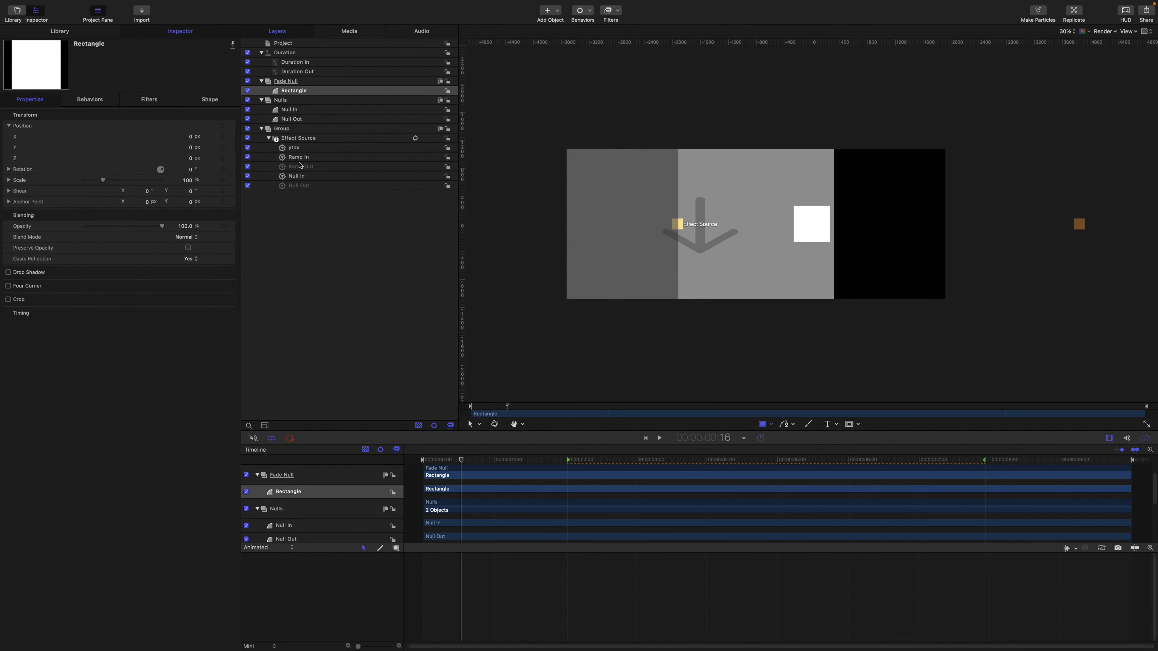
- Fill the square with blue and rename the shape as Fade Null
click(208, 101)
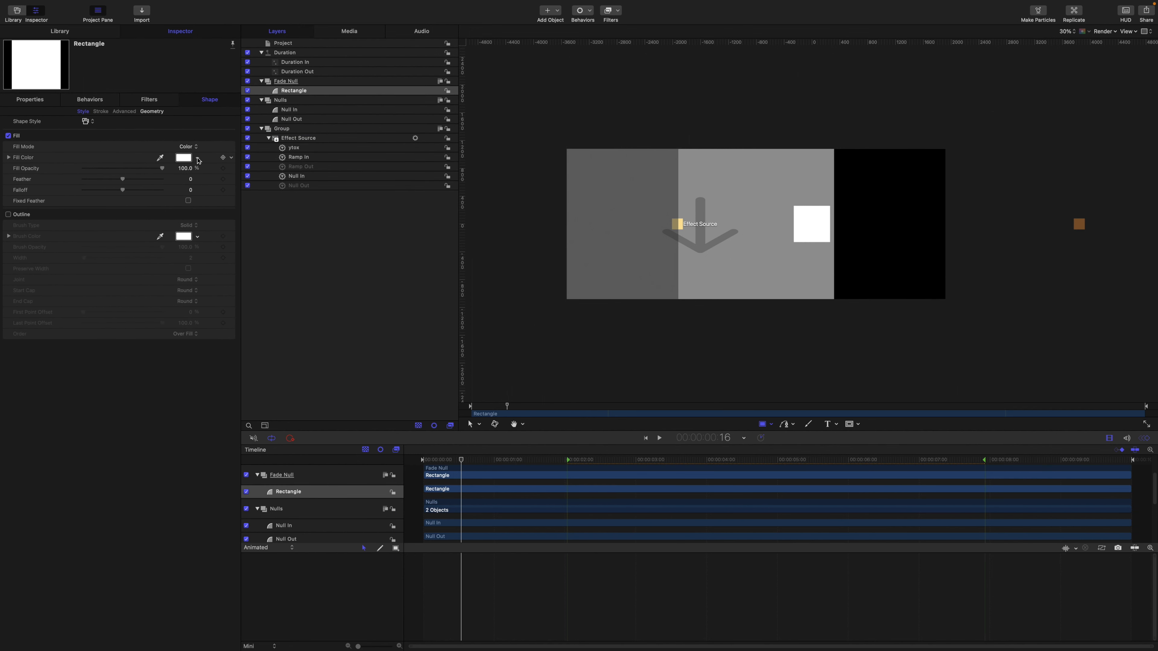
drag(198, 157, 217, 220)
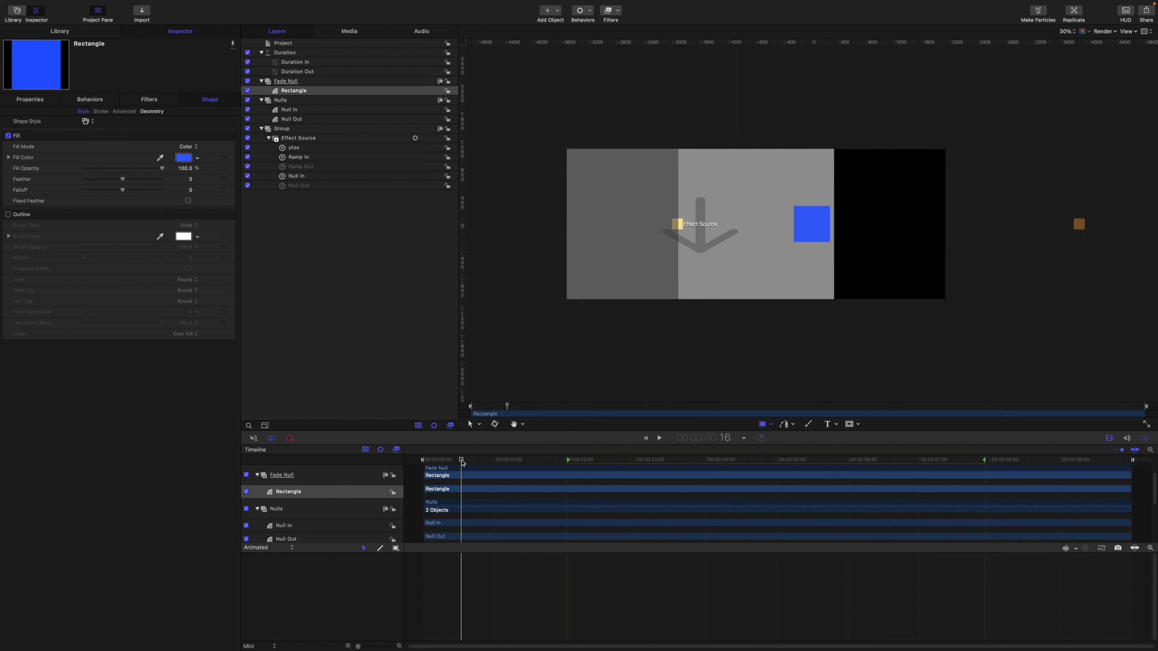
drag(462, 462, 342, 455)
double_click(306, 91)
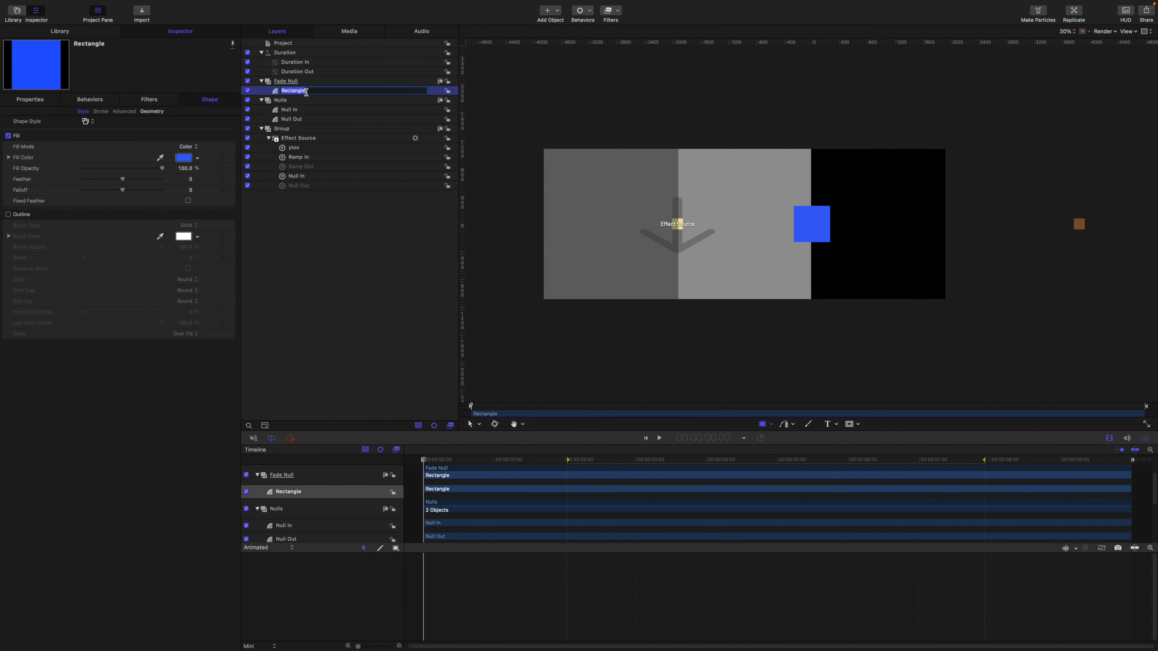
text(Fade Null)
key(Return)
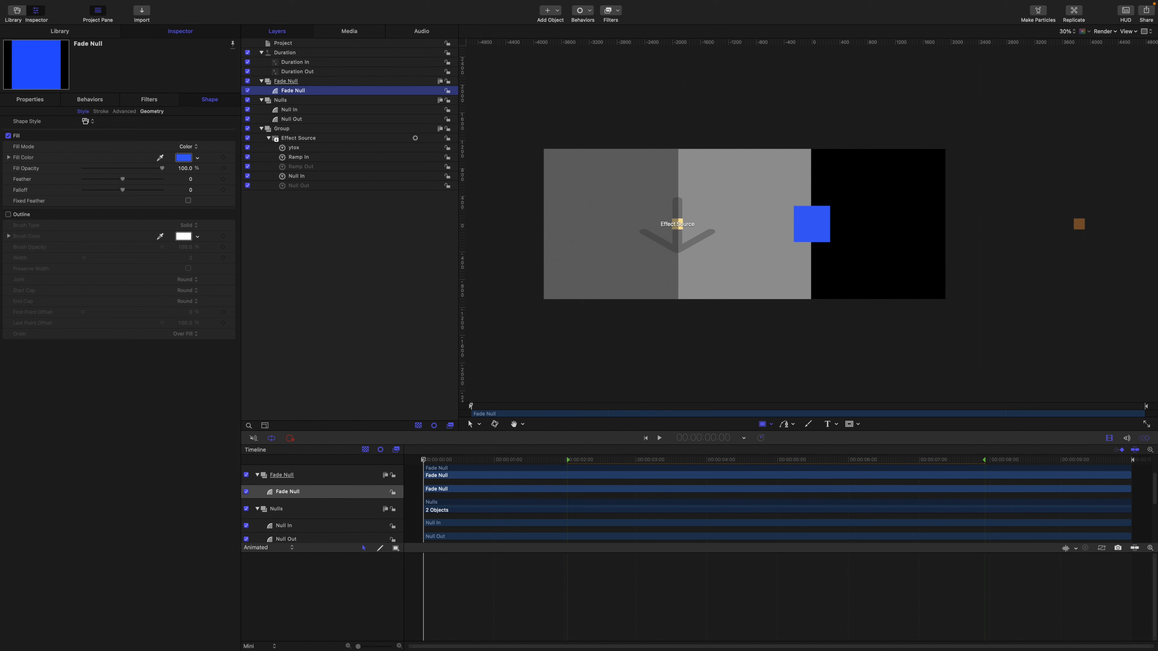
- Set the Fade Null shape's opacity to 0% and keyframe it at the first frame
click(17, 98)
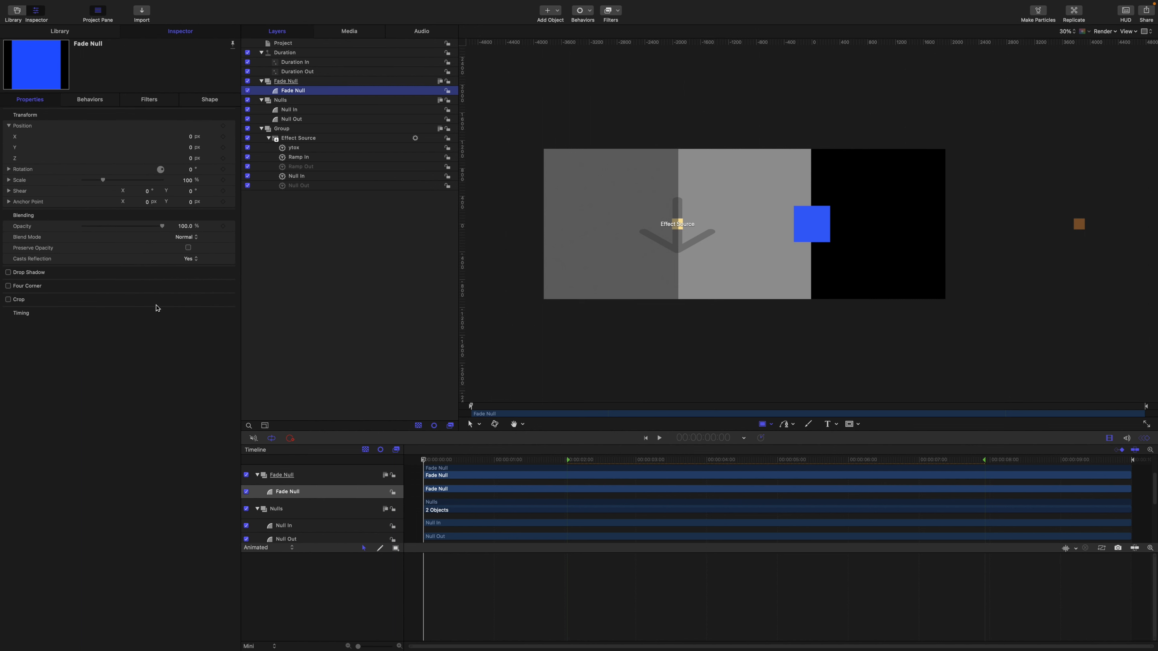
scroll(501, 516, down, 5)
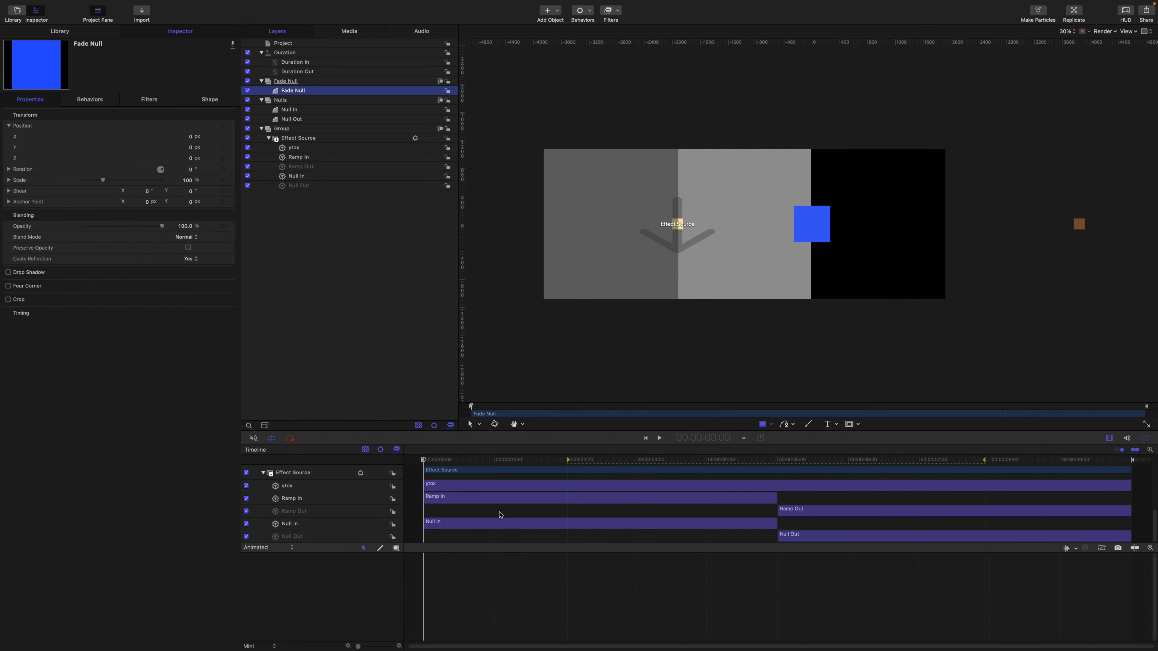
click(9, 127)
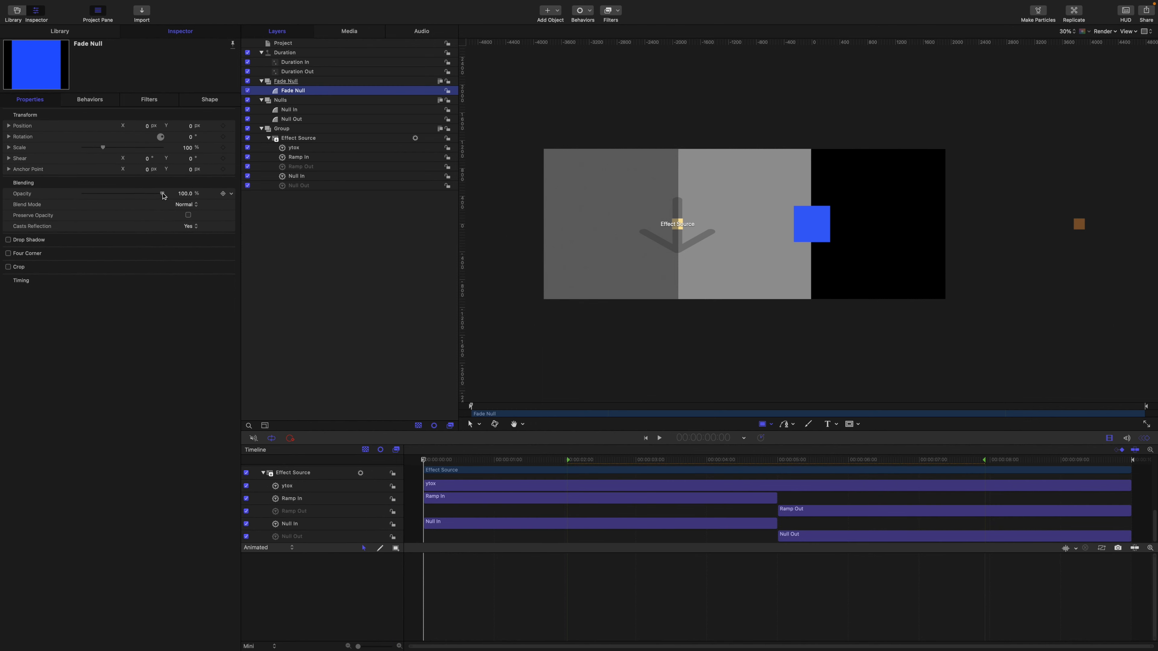
drag(163, 194, 83, 195)
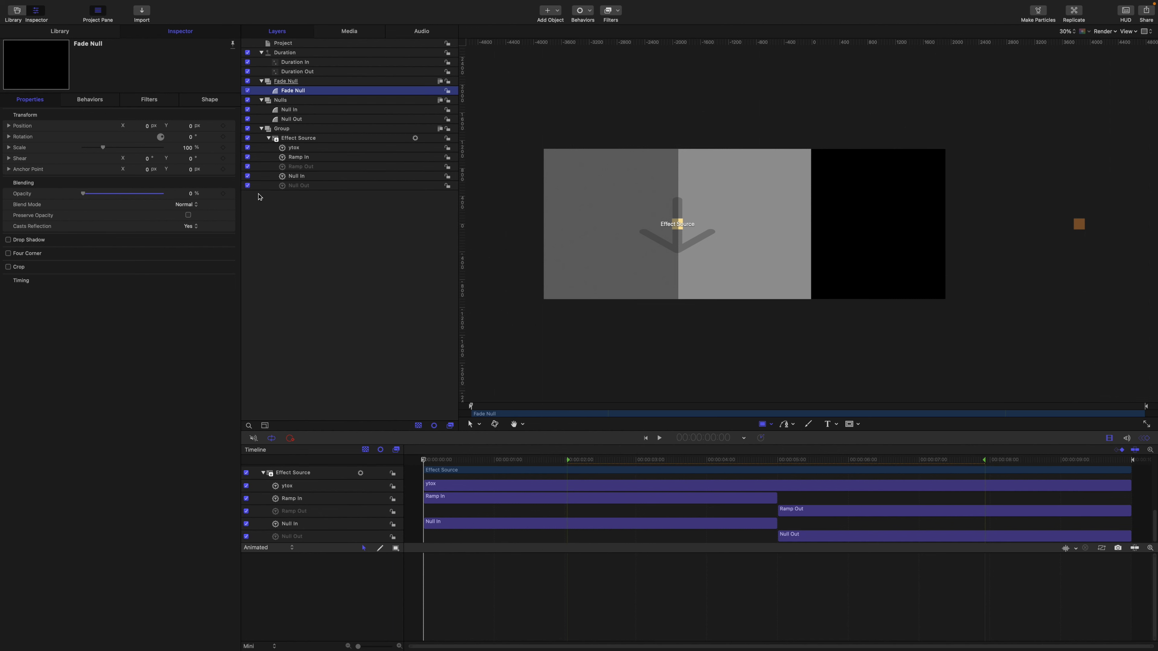
click(223, 194)
- Set a 100% opacity keyframe for the Fade Null shape at frame 6
key(Right)
key(Right)
key(Right)
key(Right)
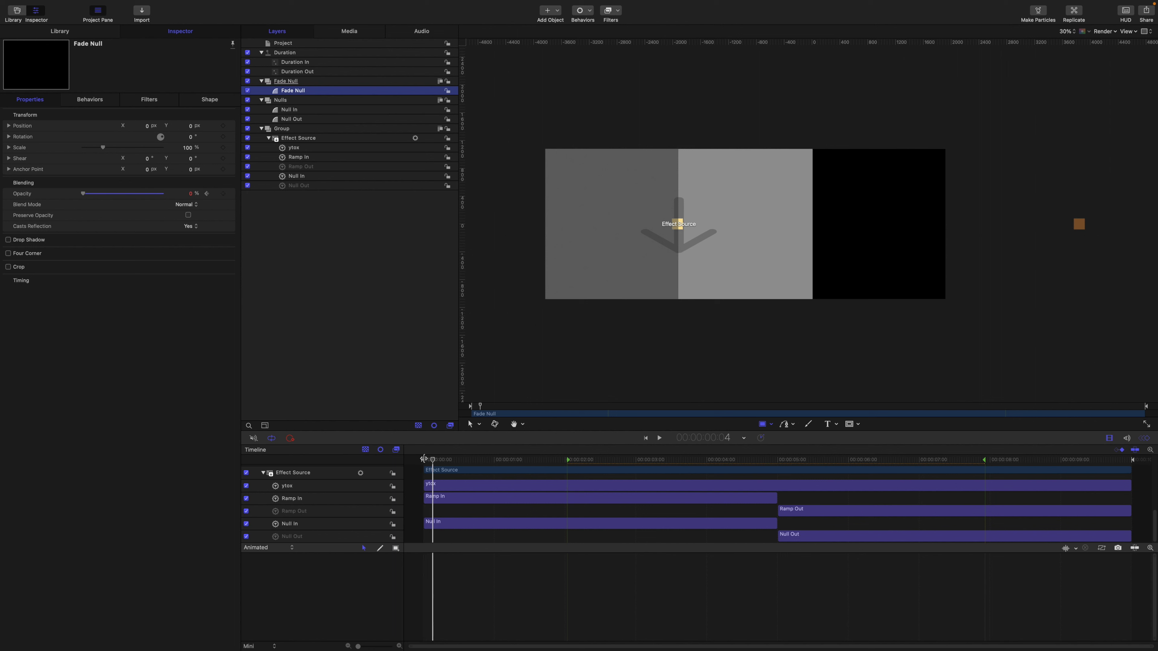
key(Right)
key(Right)
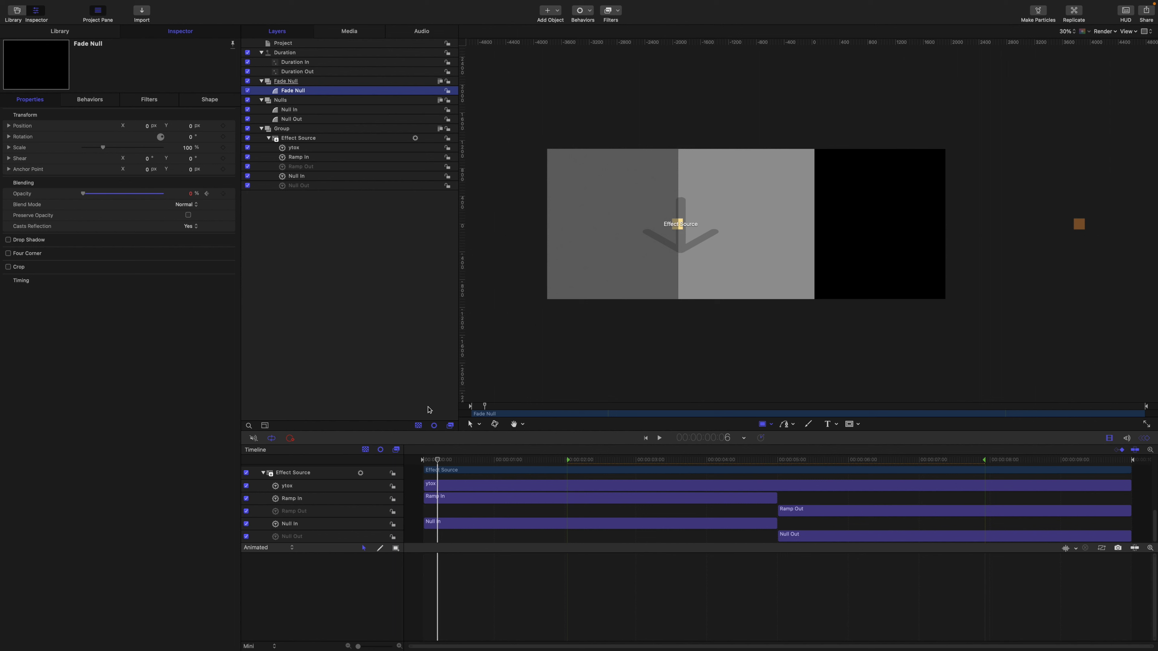
drag(83, 193, 210, 208)
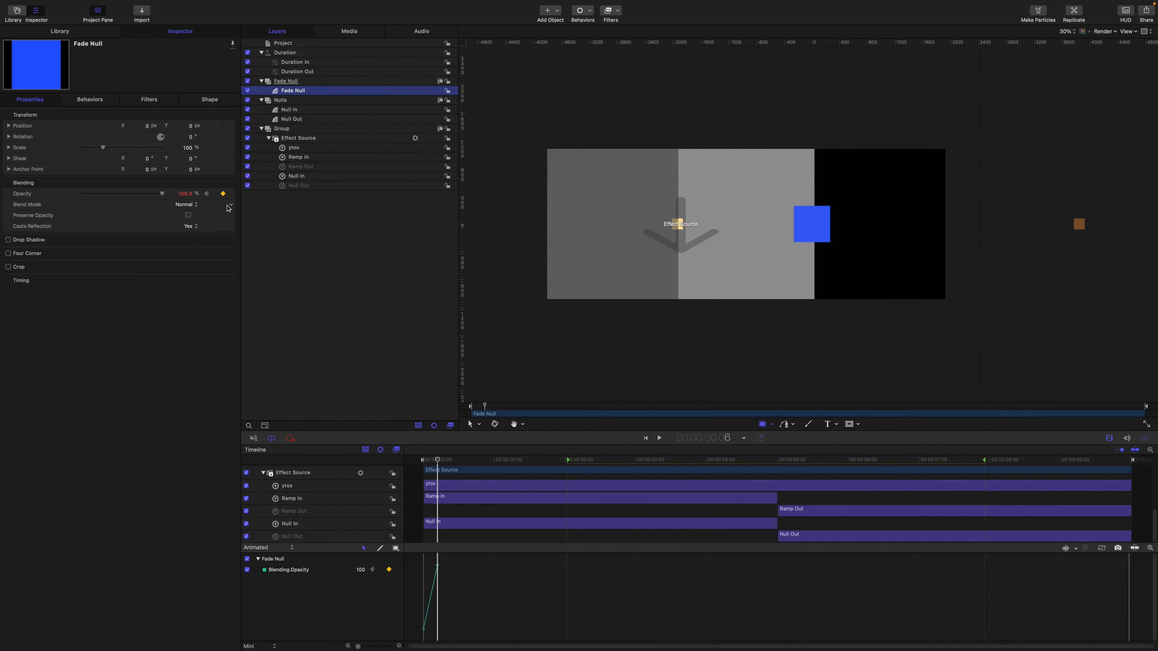
- Change both opacity keyframes to Bezier interpolation and lengthen the first keyframe's handle for a softer fade start
drag(447, 578, 427, 563)
drag(429, 631, 414, 618)
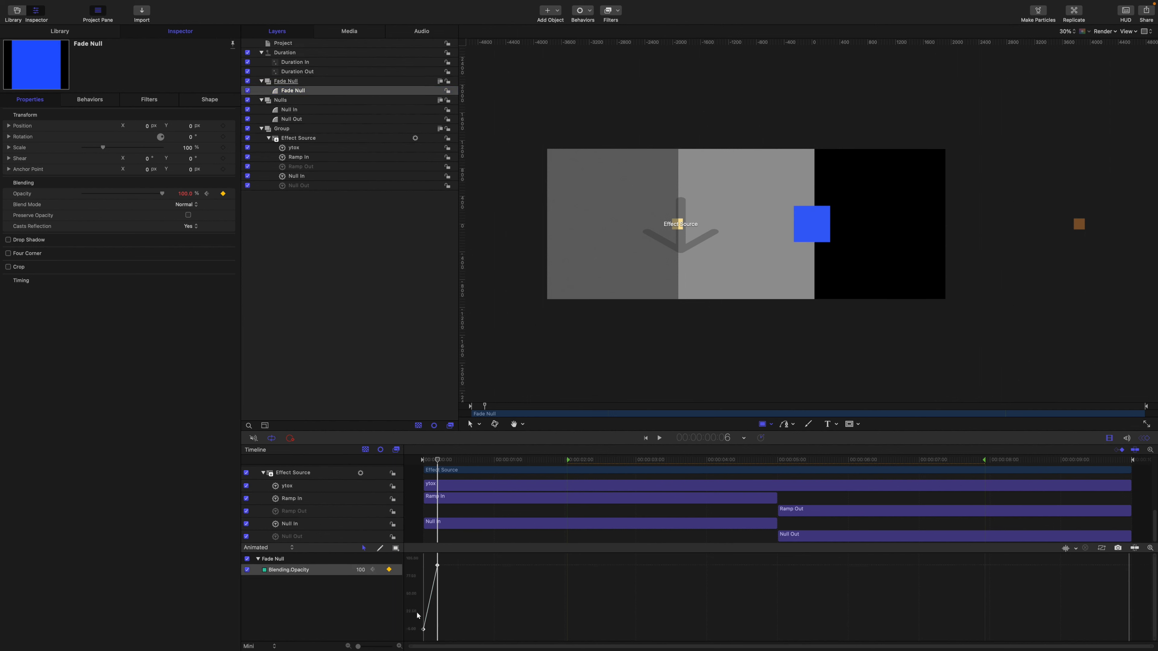
right_click(438, 566)
mouse_move(474, 616)
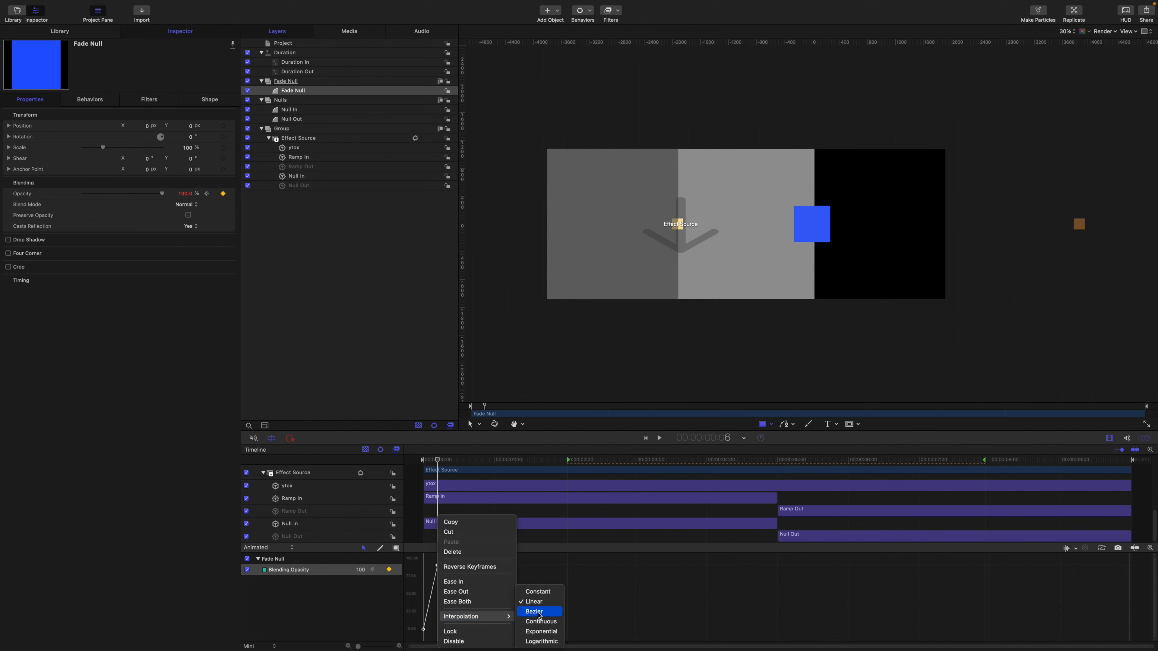
click(536, 612)
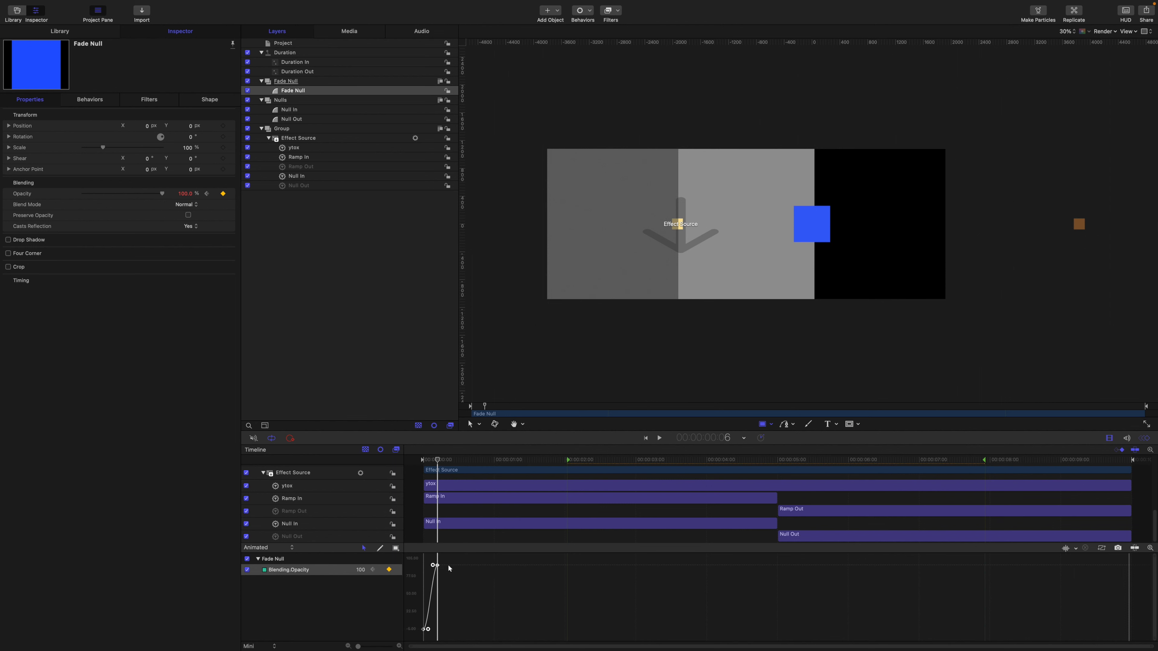
click(427, 630)
drag(429, 630, 441, 635)
- Step through the first six frames to check the Fade Null shape's opacity fade-in
drag(439, 462, 405, 458)
key(Right)
key(Right)
key(Right)
key(Right)
key(Right)
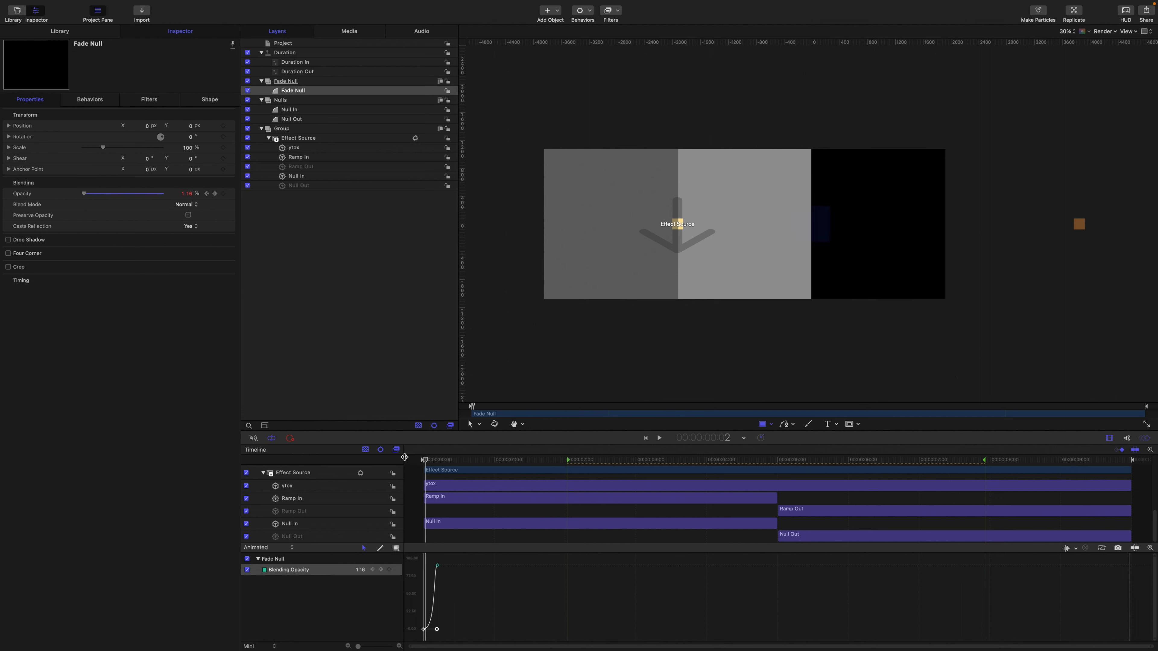
key(Right)
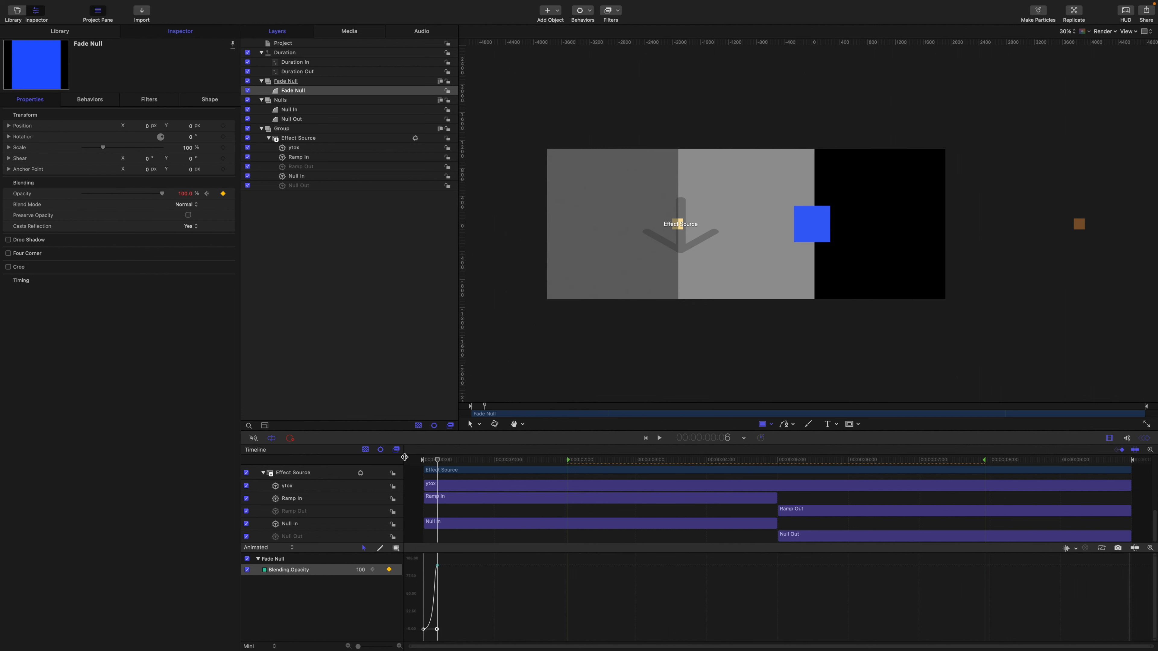
- Copy the two fade-in opacity keyframes, add an opacity keyframe at 9:22 and paste the copies there
drag(453, 563, 403, 643)
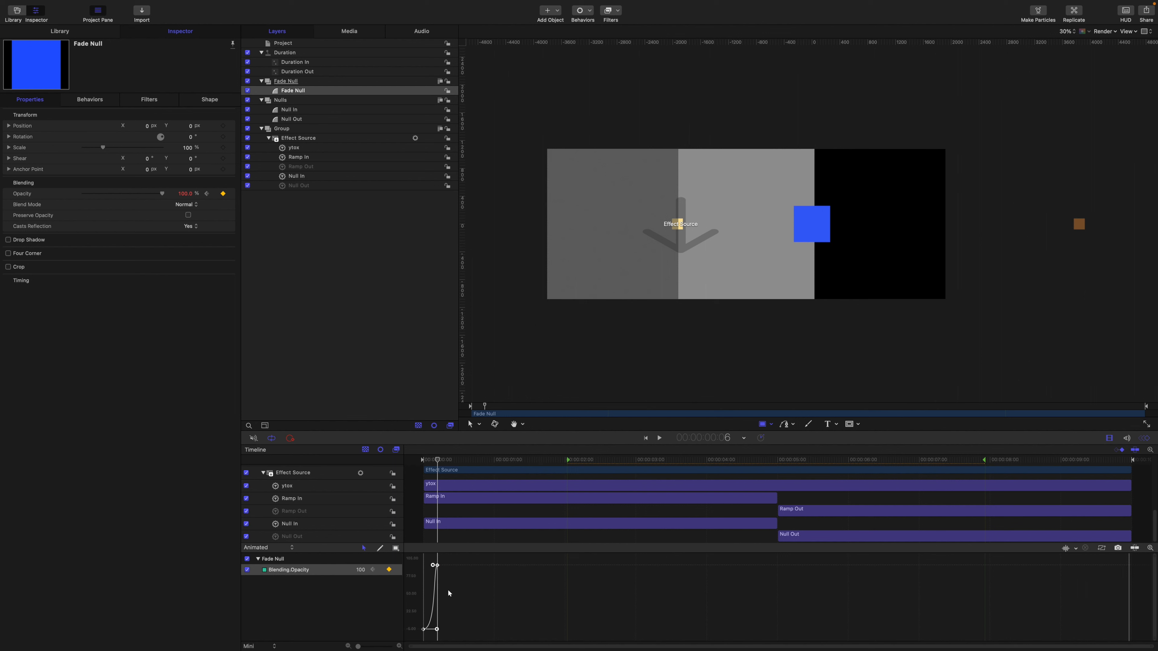
right_click(437, 565)
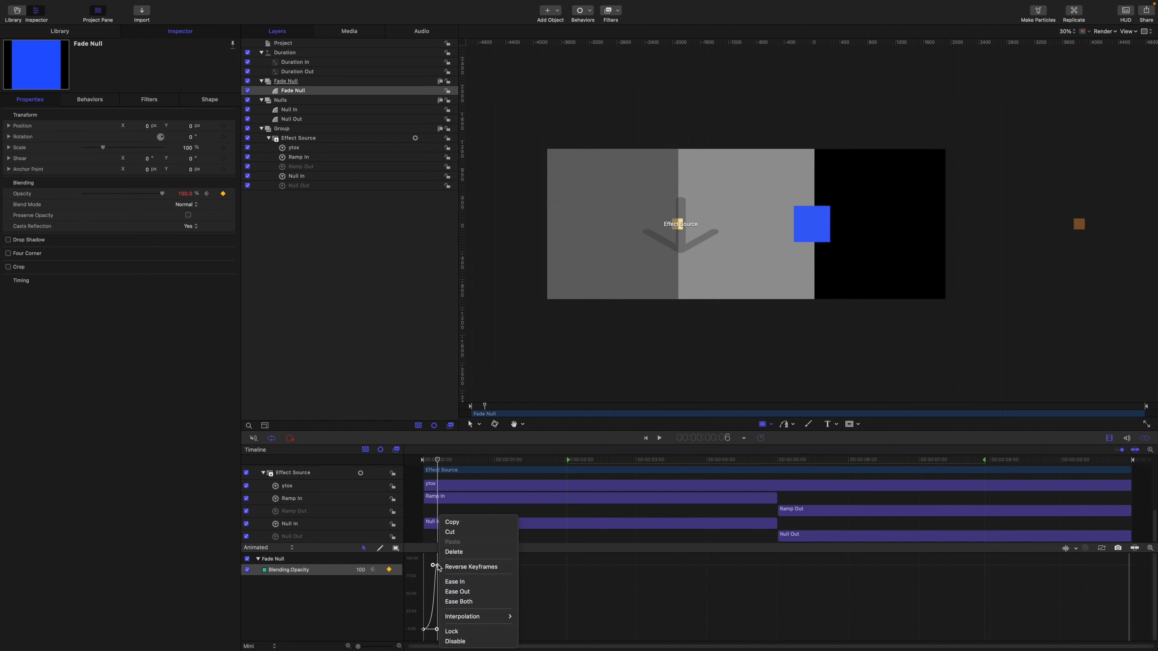
click(474, 525)
drag(438, 461, 1157, 539)
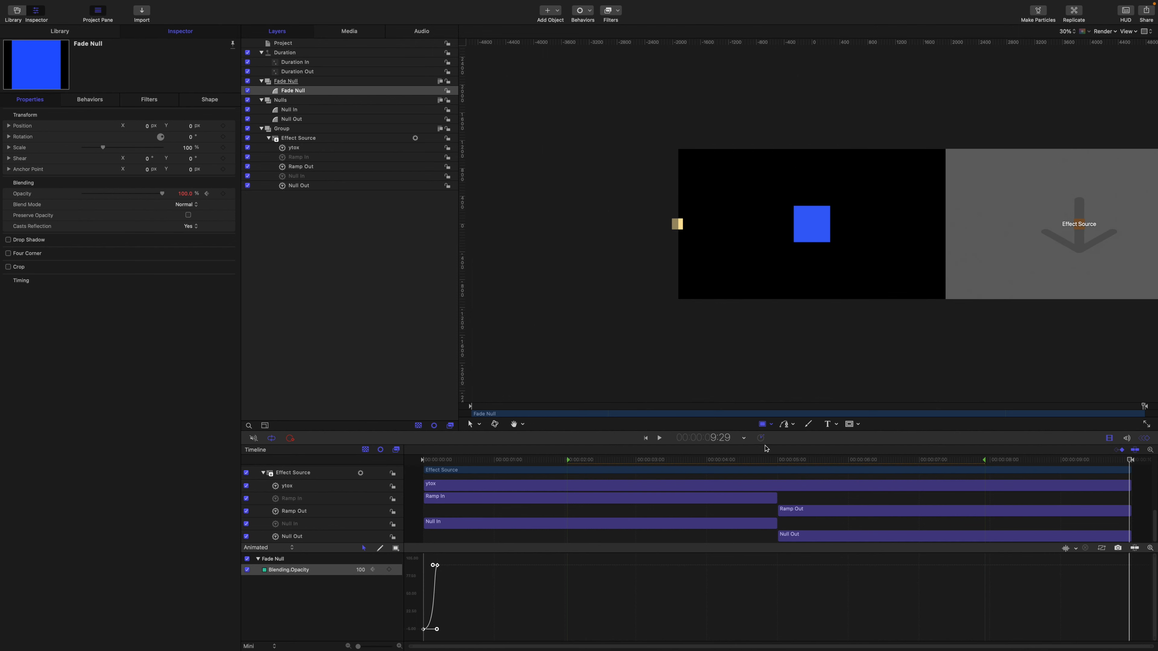
click(728, 437)
text(-7)
key(Return)
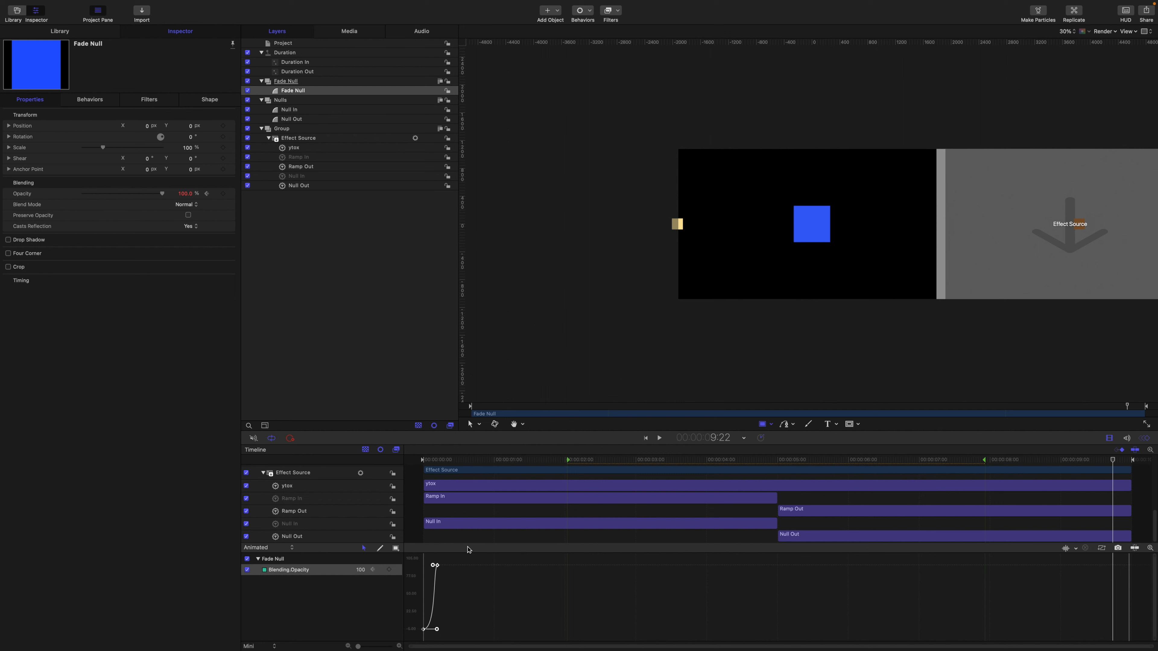
click(389, 569)
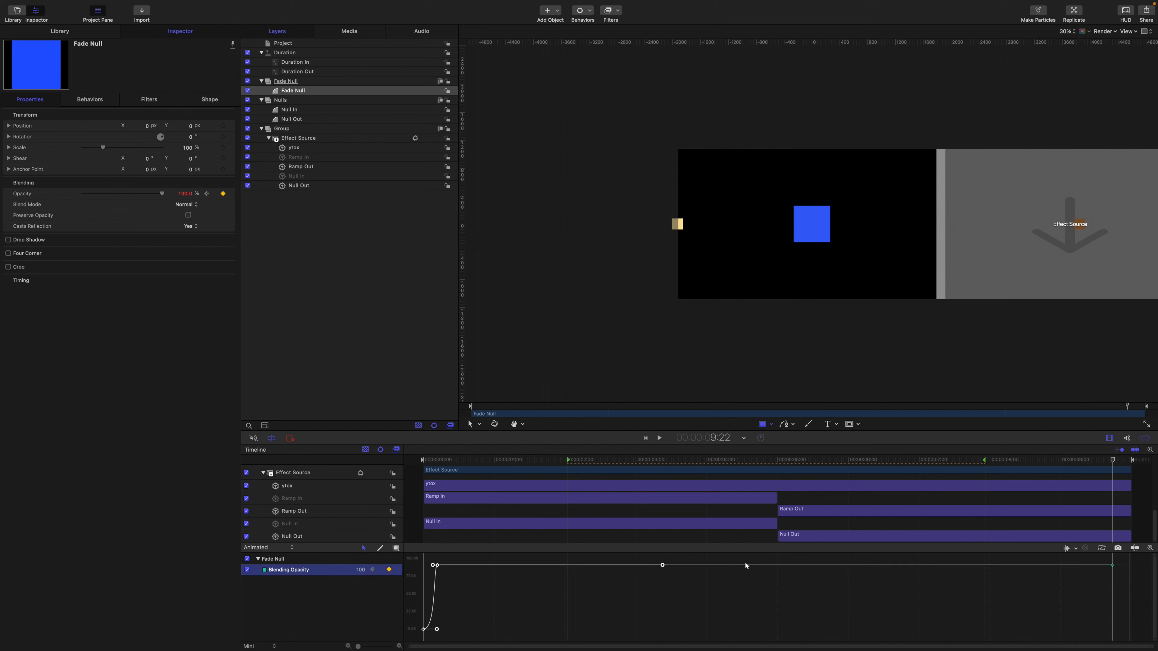
key(super+v)
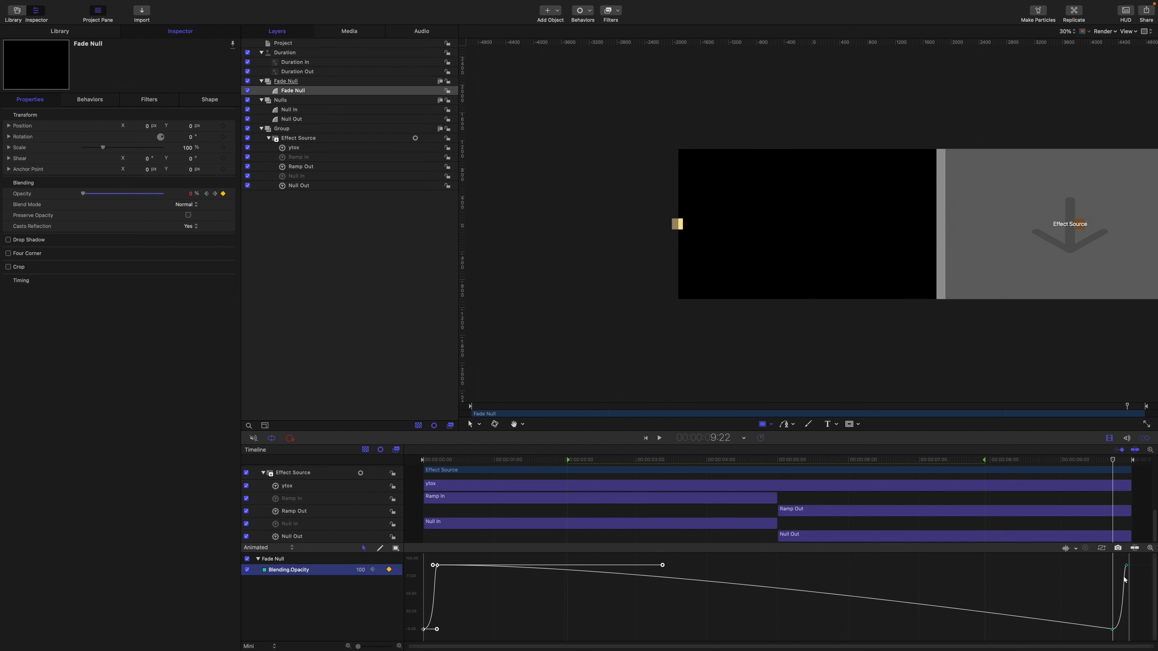
- Reverse the two pasted opacity keyframes at the project's end so the Fade Null shape fades out
drag(1101, 561, 1134, 637)
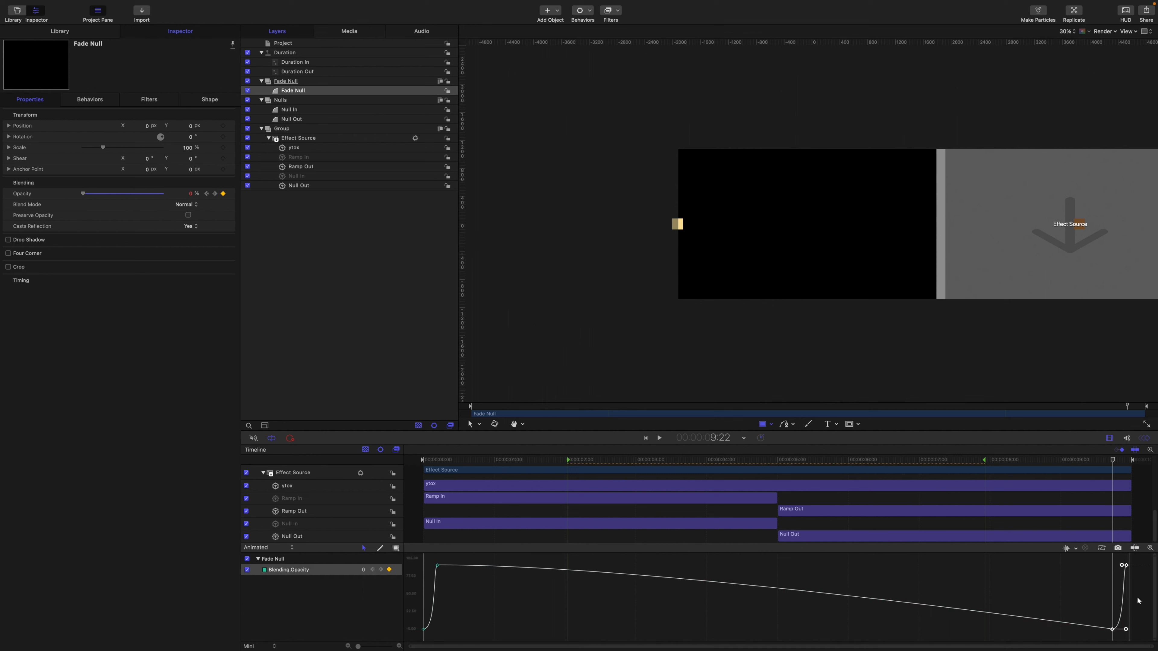
right_click(1128, 567)
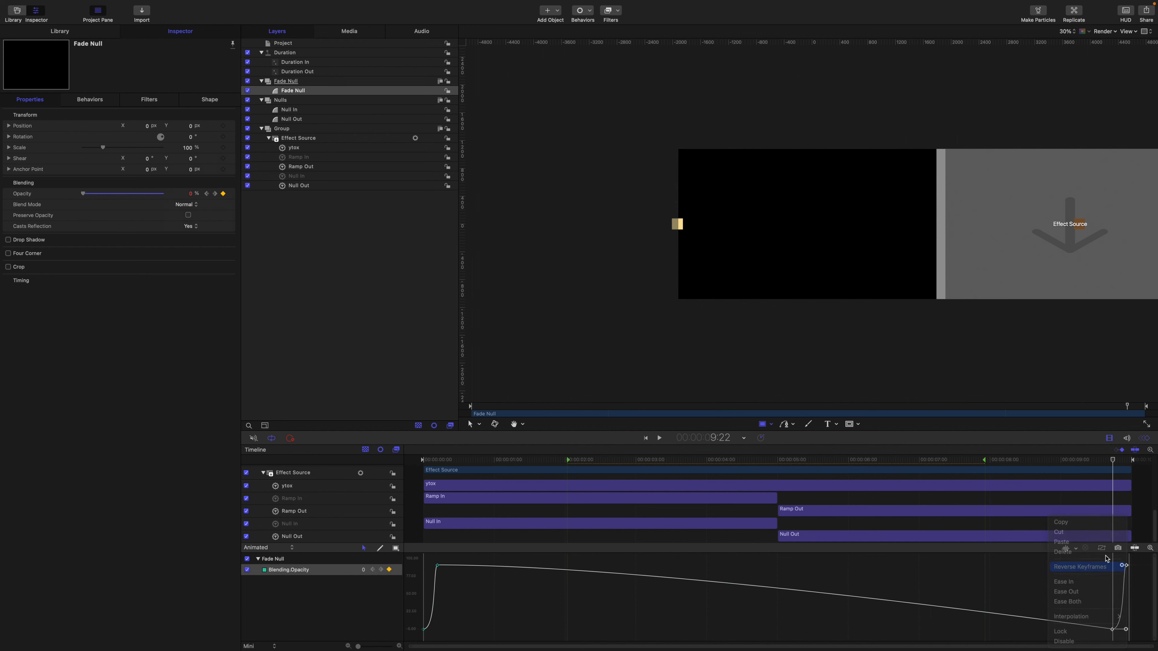
click(1104, 562)
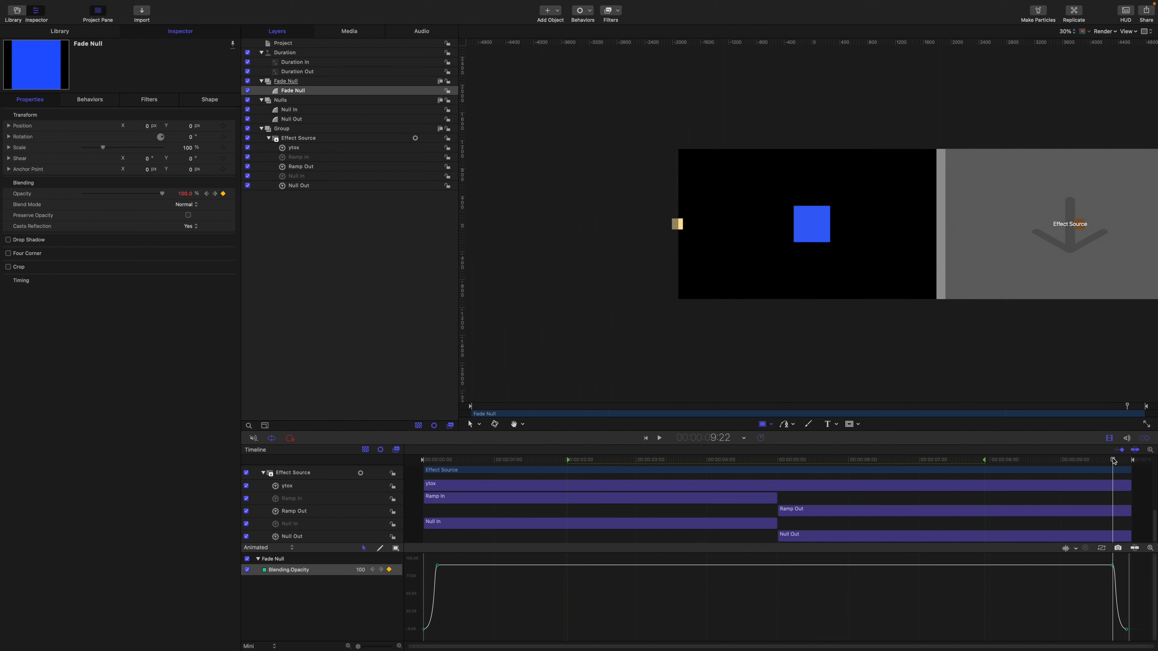
- Preview the Fade Null shape's fade-in from the project start and step through its fade-out frames up to 9:29
drag(1112, 461, 254, 456)
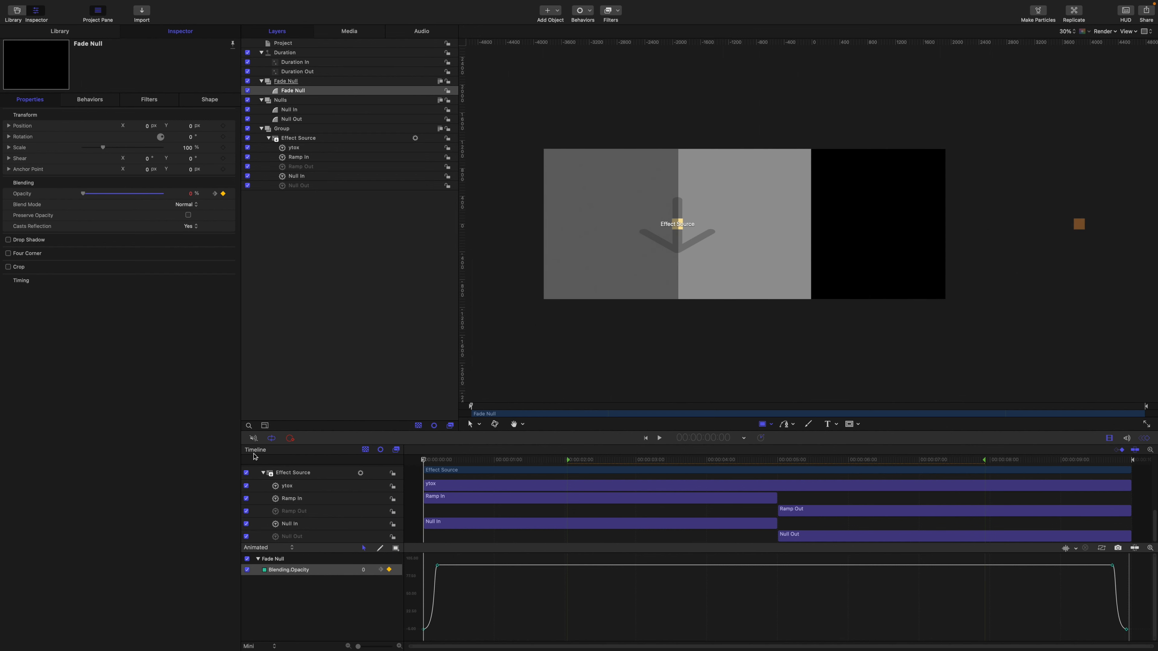
key(space)
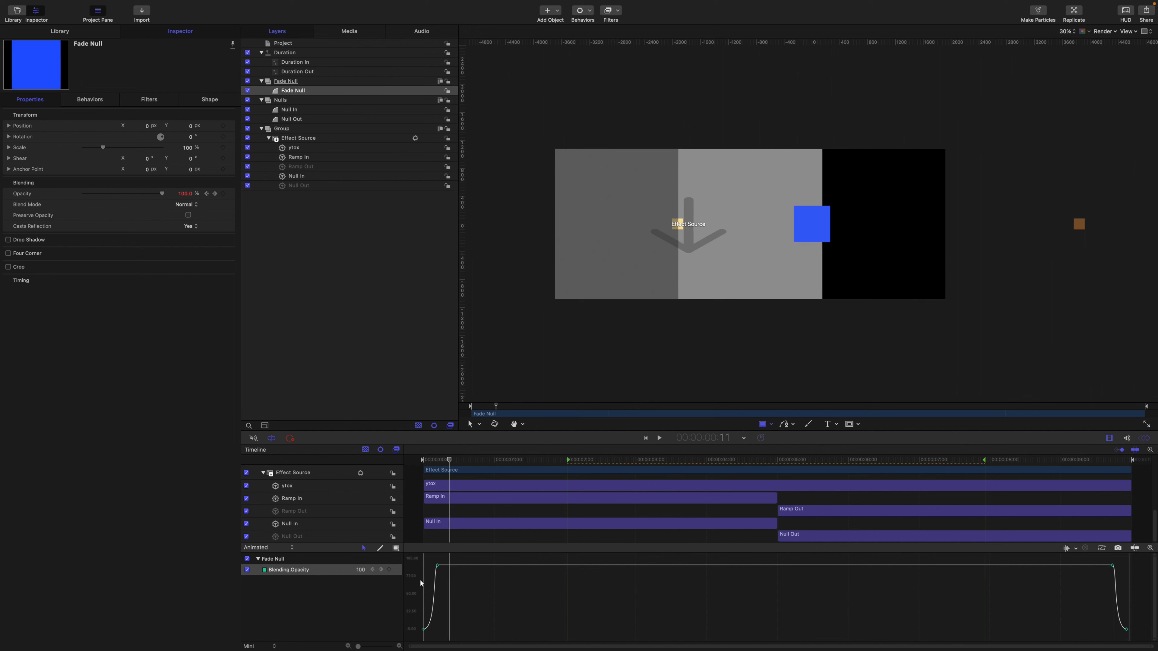
drag(451, 459, 1114, 498)
key(Right)
key(Right)
key(Right)
key(Right)
key(Right)
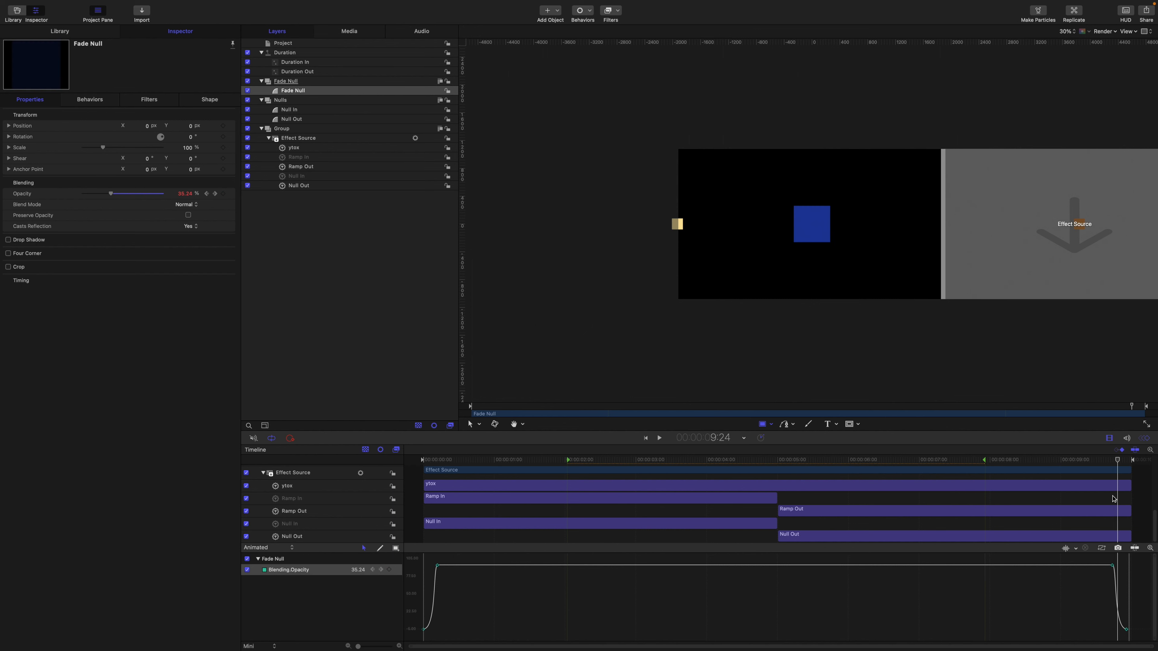
key(Right)
key(Right)
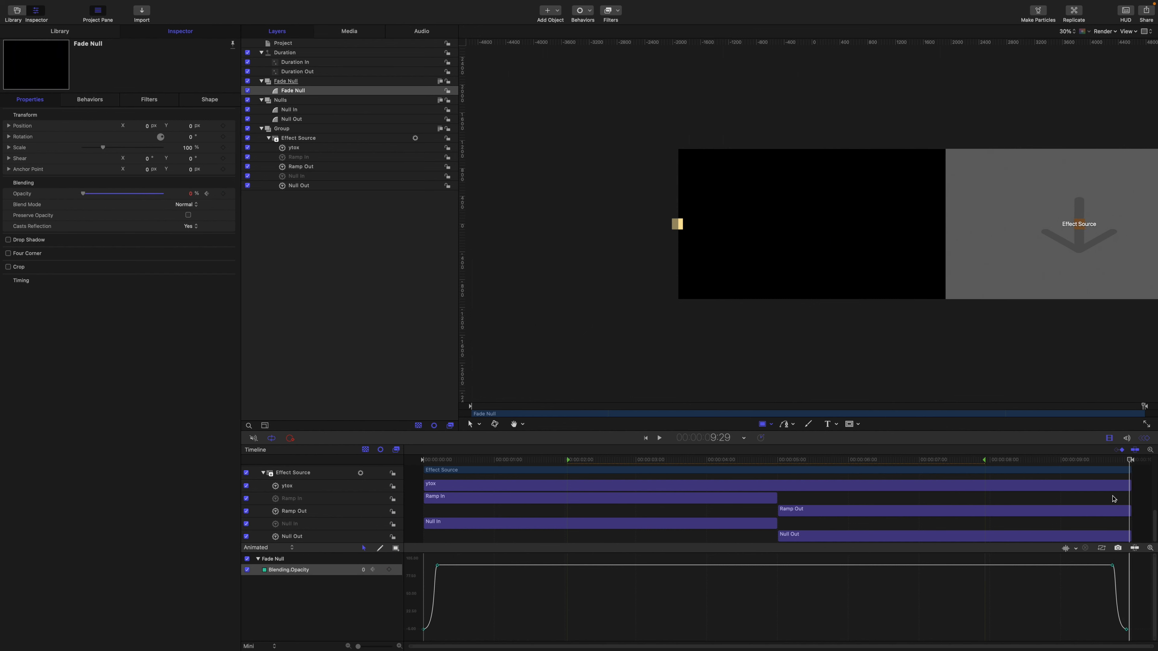
- Add a Link parameter behavior to the Effect Source's Opacity and trim the behavior's end to 4:29
drag(1129, 459, 775, 452)
click(305, 139)
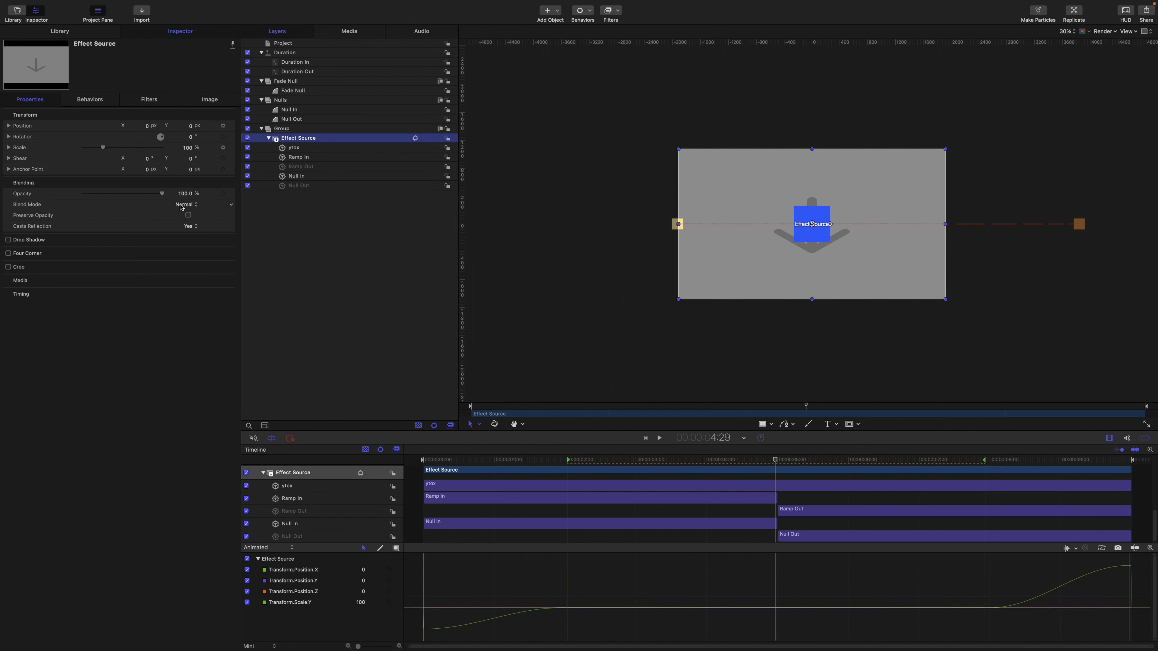
click(230, 196)
mouse_move(271, 290)
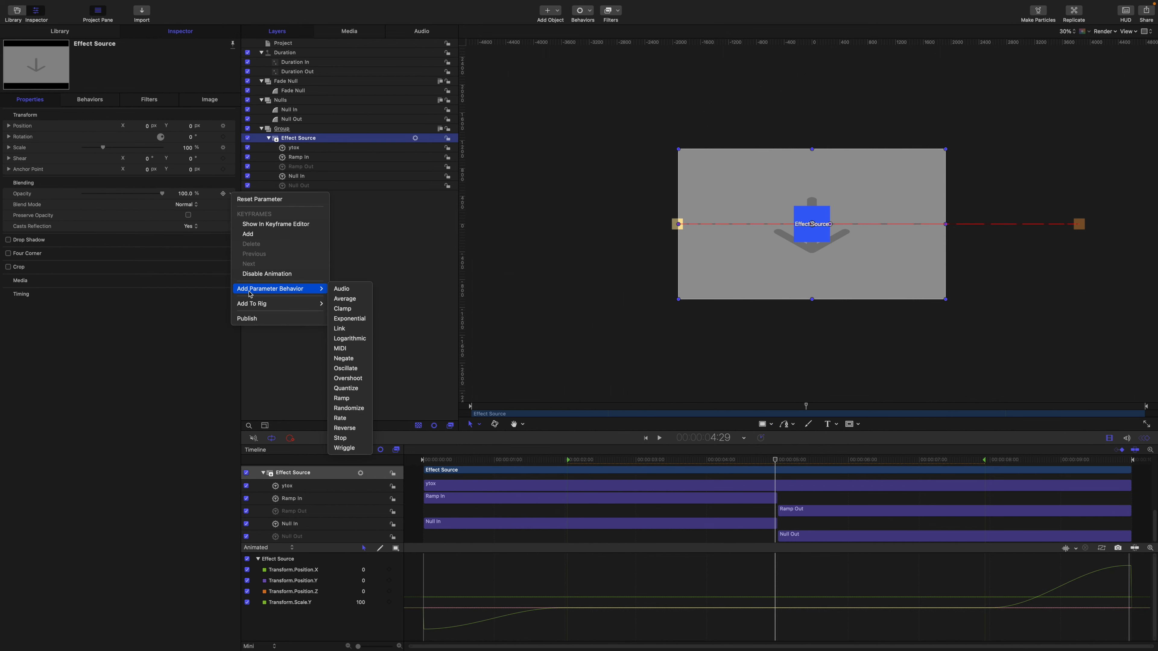
click(353, 329)
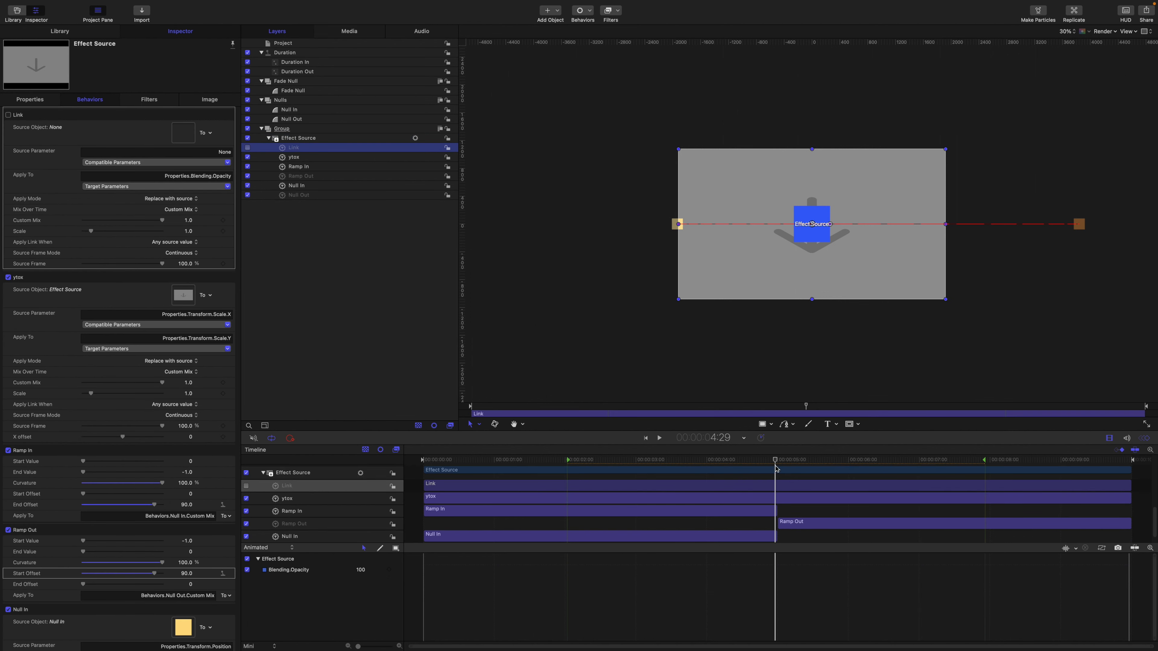
key(o)
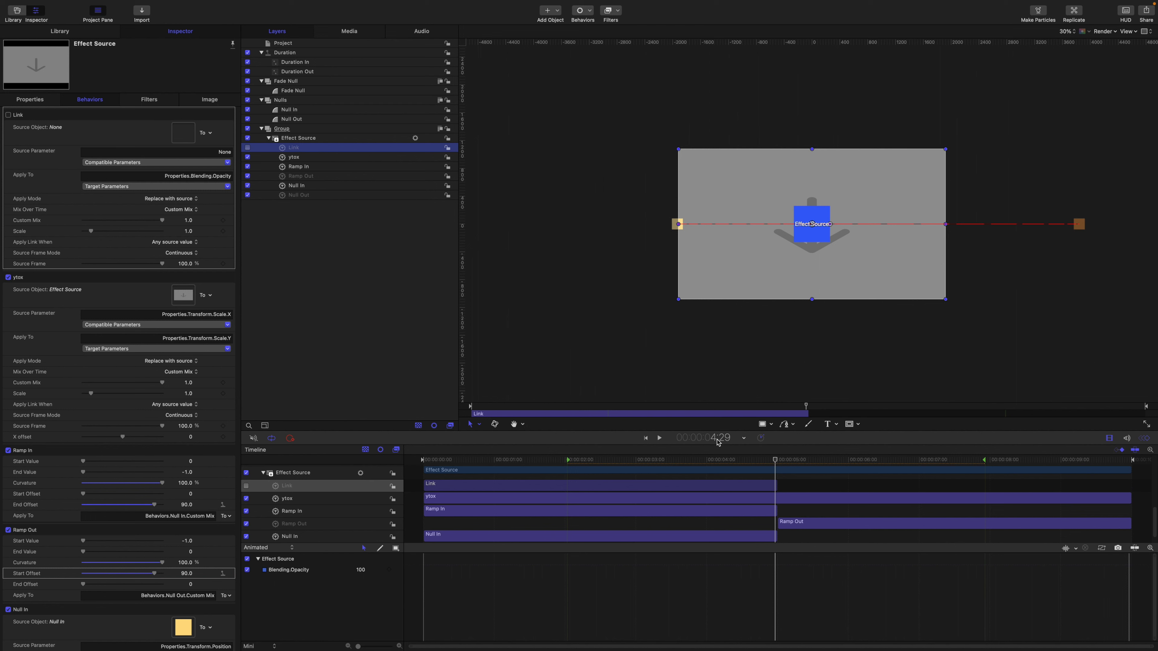
- Rename the Link behavior to Fade In and assign the Fade Null shape as its source object
double_click(299, 150)
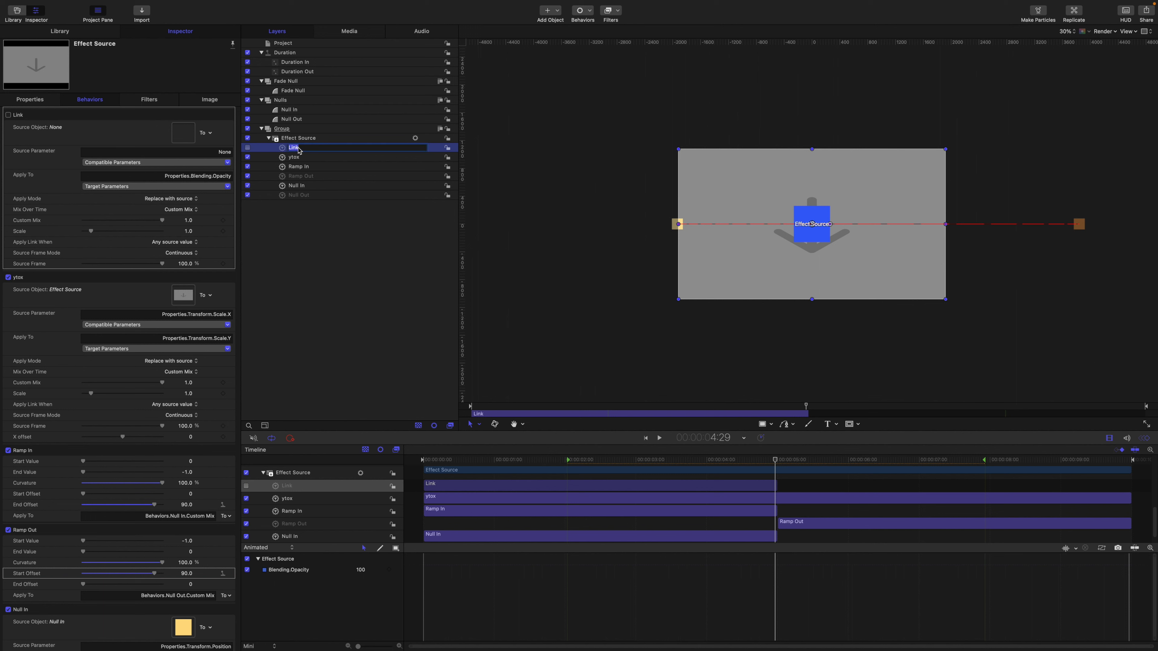
text(Fade IU)
key(Return)
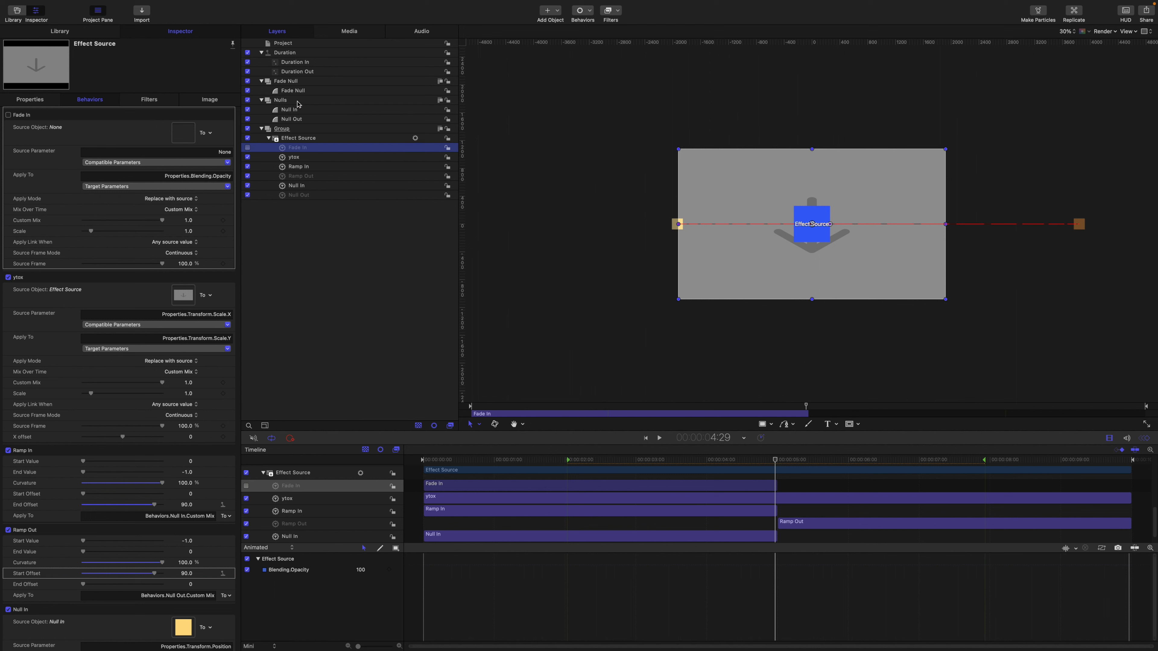
drag(293, 90, 184, 139)
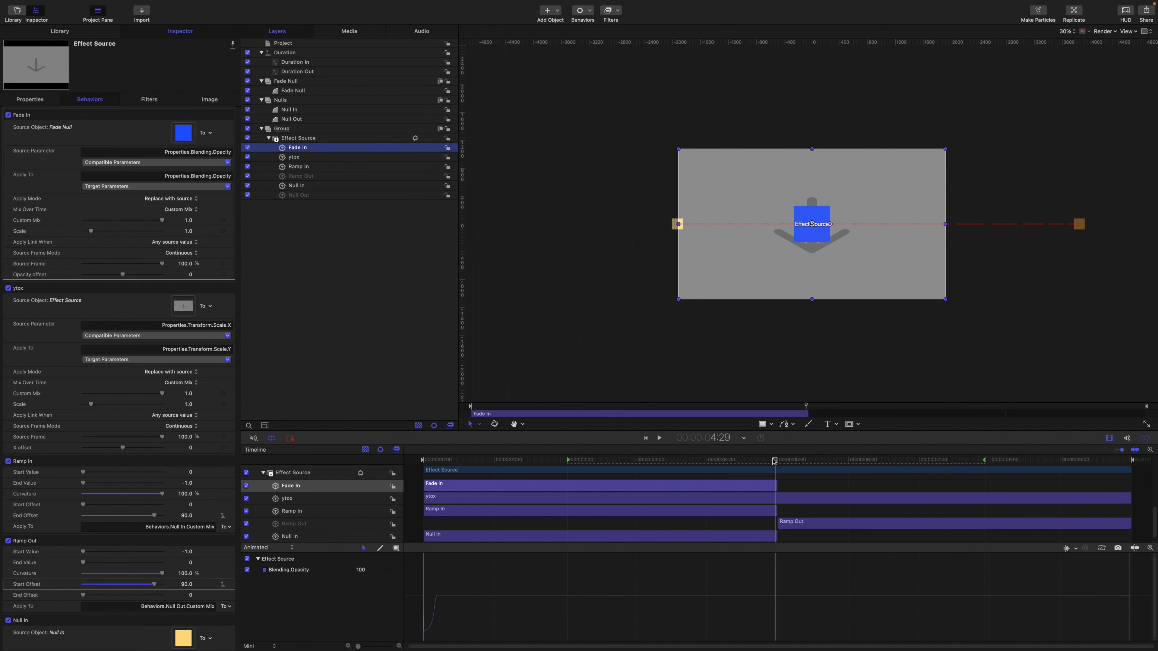
- Check the linked fade near the project start and set the Fade In behavior's Custom Mix to 0
drag(775, 460, 447, 429)
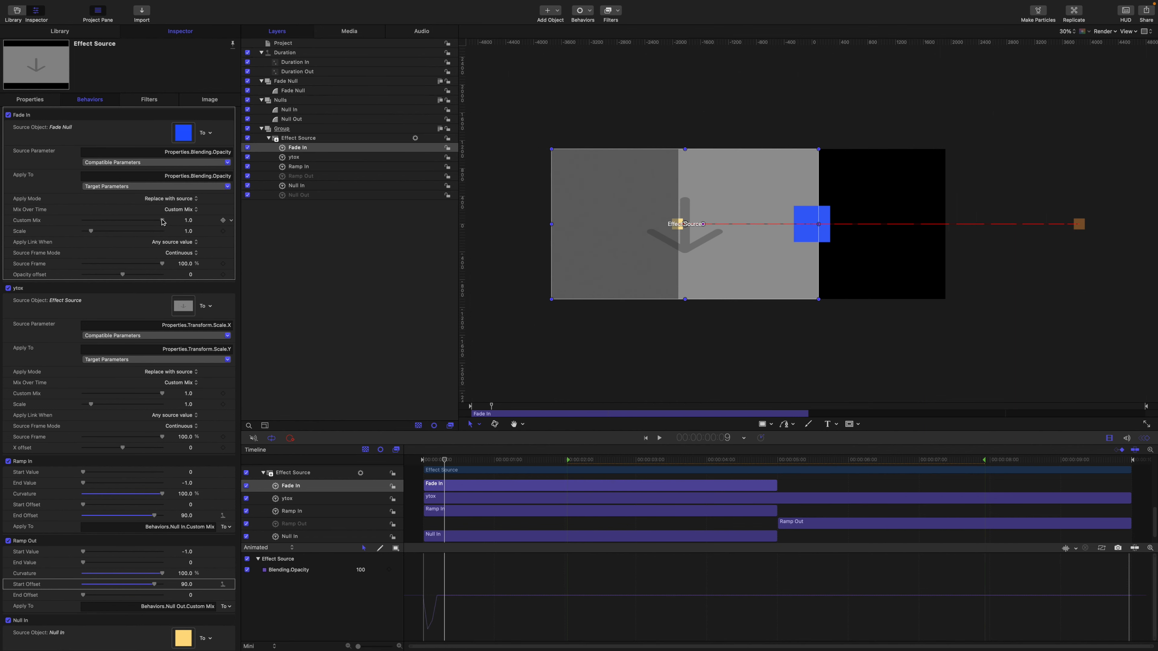
drag(163, 222, 82, 221)
mouse_move(446, 460)
mouse_down()
mouse_move(392, 451)
mouse_move(449, 459)
mouse_up()
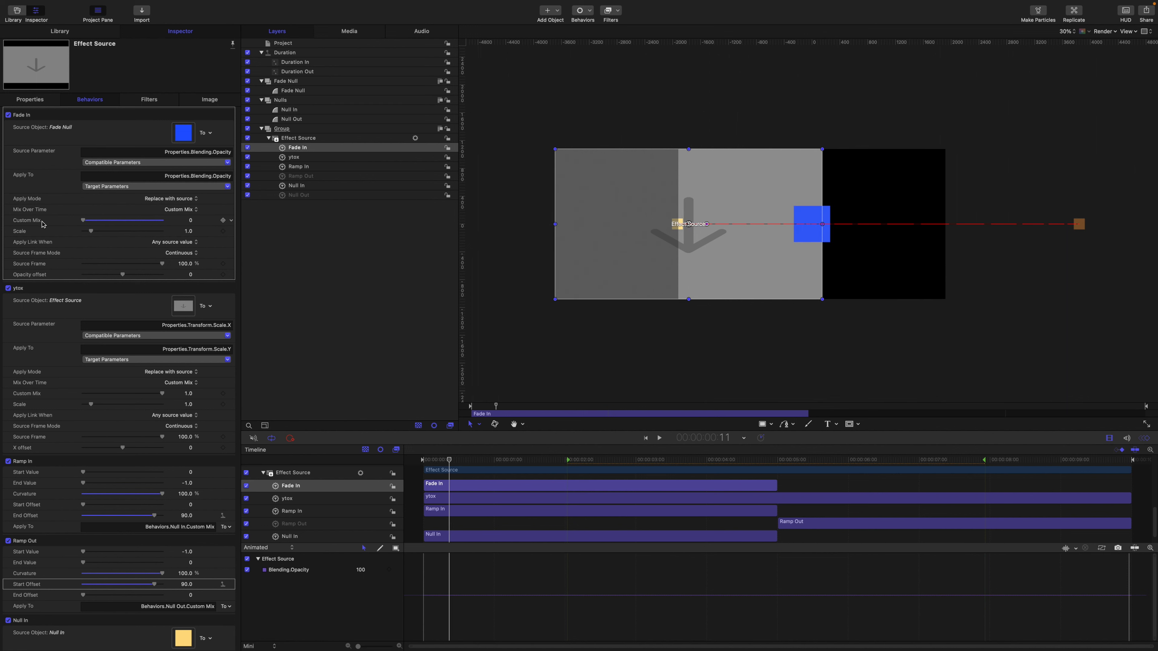
- Add the Fade In behavior's Custom Mix to a new rig with a checkbox widget named Fade In
click(230, 221)
mouse_move(266, 330)
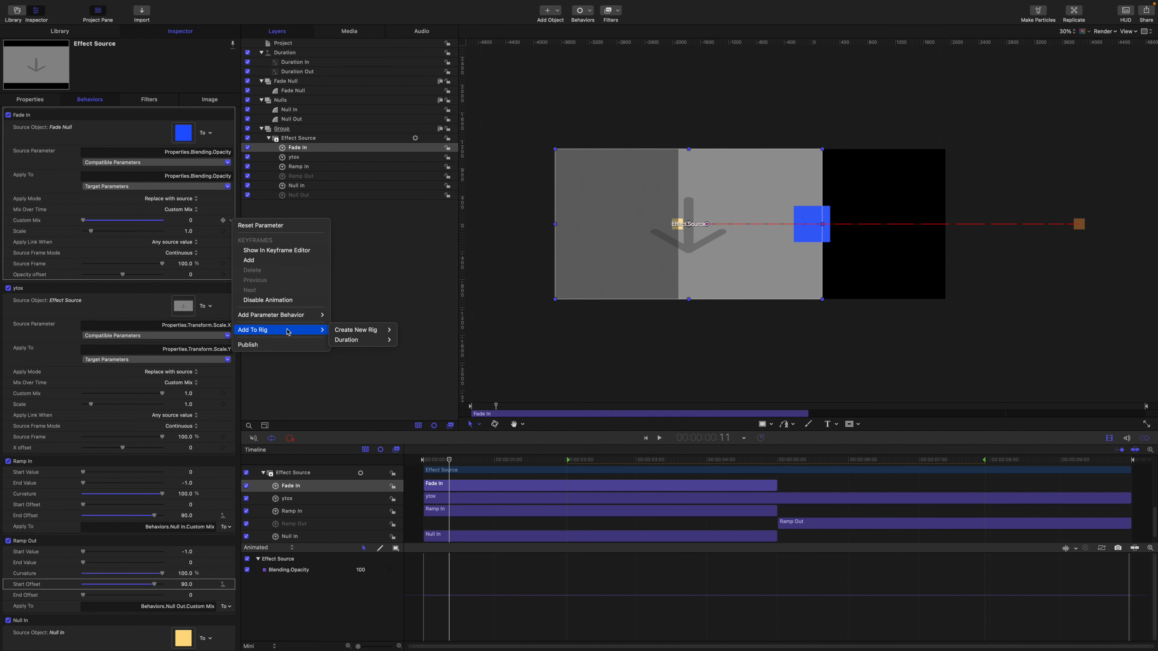
mouse_move(337, 330)
click(408, 330)
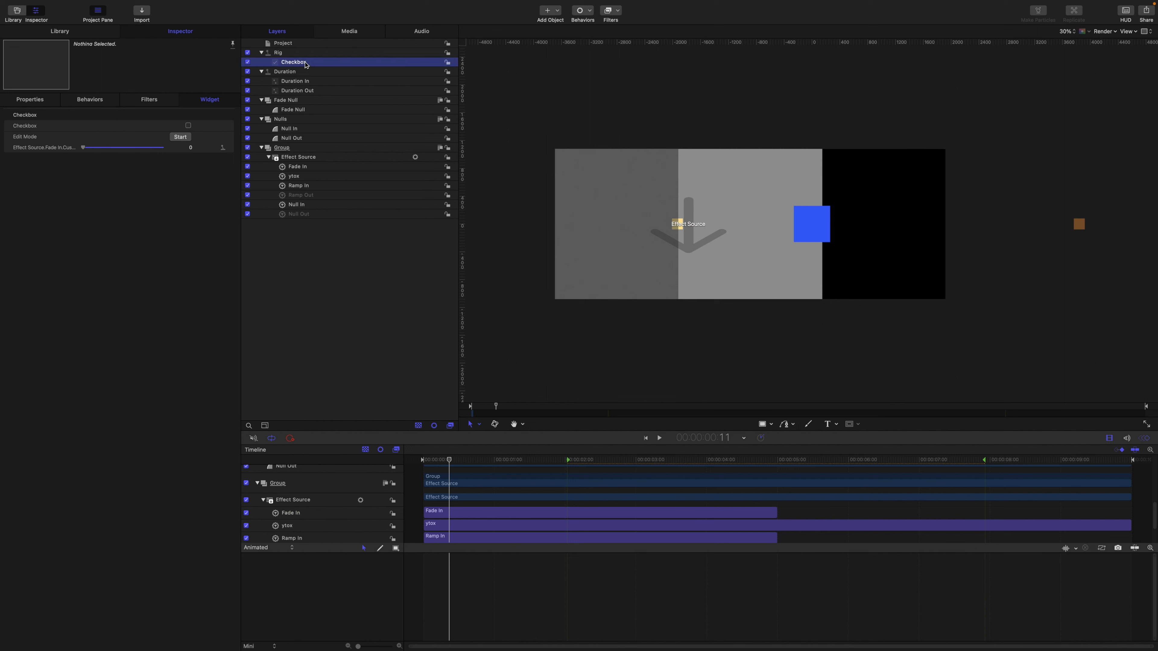
double_click(306, 63)
text(Fade In)
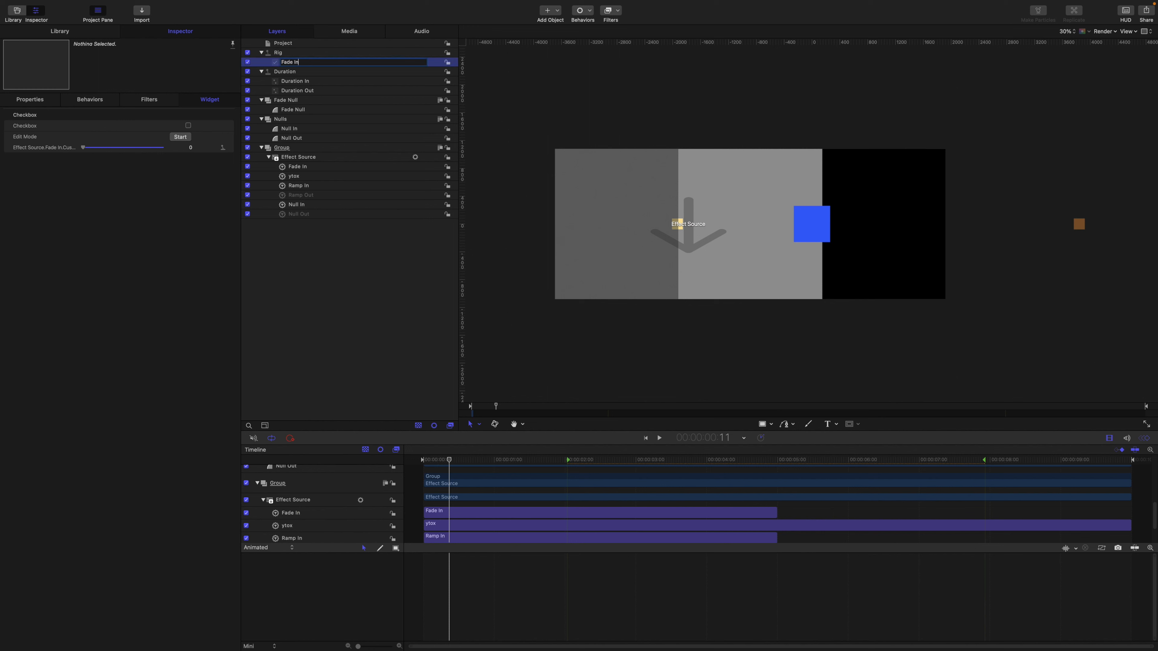
key(Return)
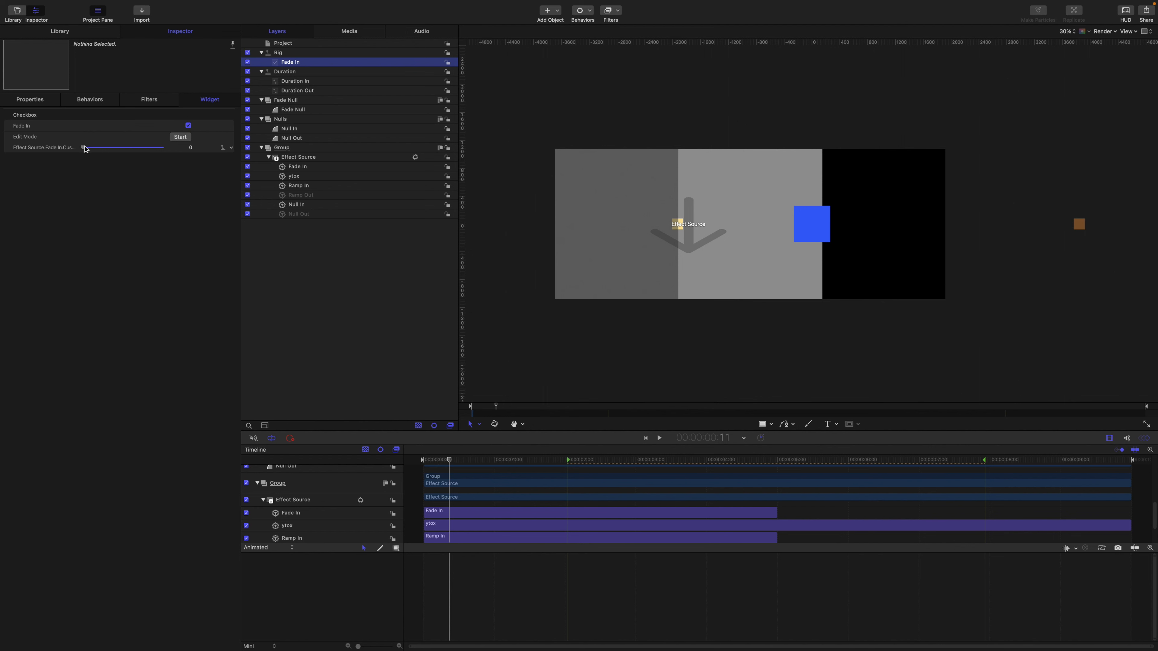
- Set the Custom Mix to 1.0 for the Fade In checkbox's ticked state, then untick it and scrub the opening frames
drag(84, 147, 194, 155)
mouse_move(450, 460)
mouse_down()
mouse_move(422, 459)
mouse_move(437, 458)
mouse_up()
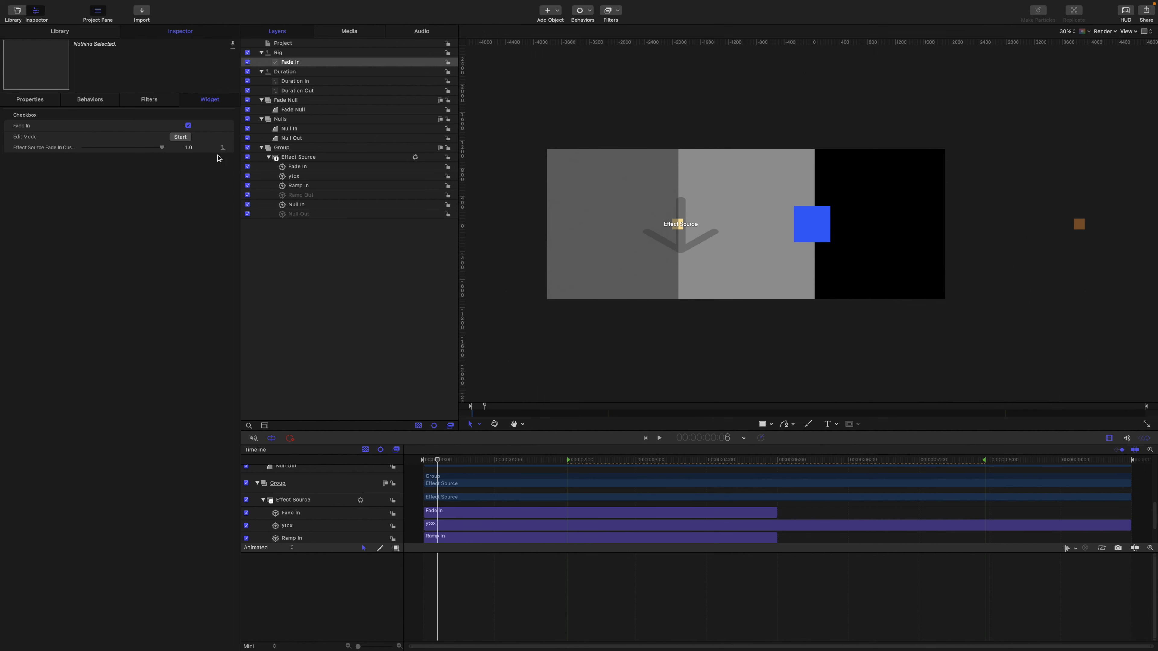
click(189, 125)
drag(438, 459, 475, 459)
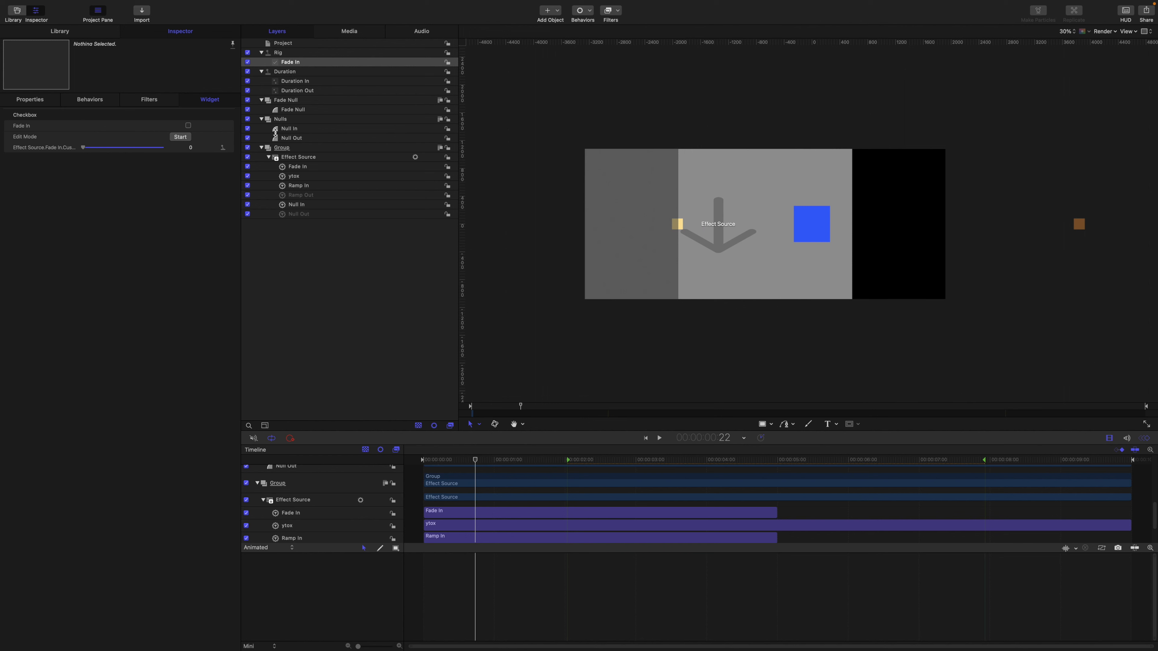
- Duplicate the Fade In behavior on the Effect Source and place the copy directly below the original
click(302, 170)
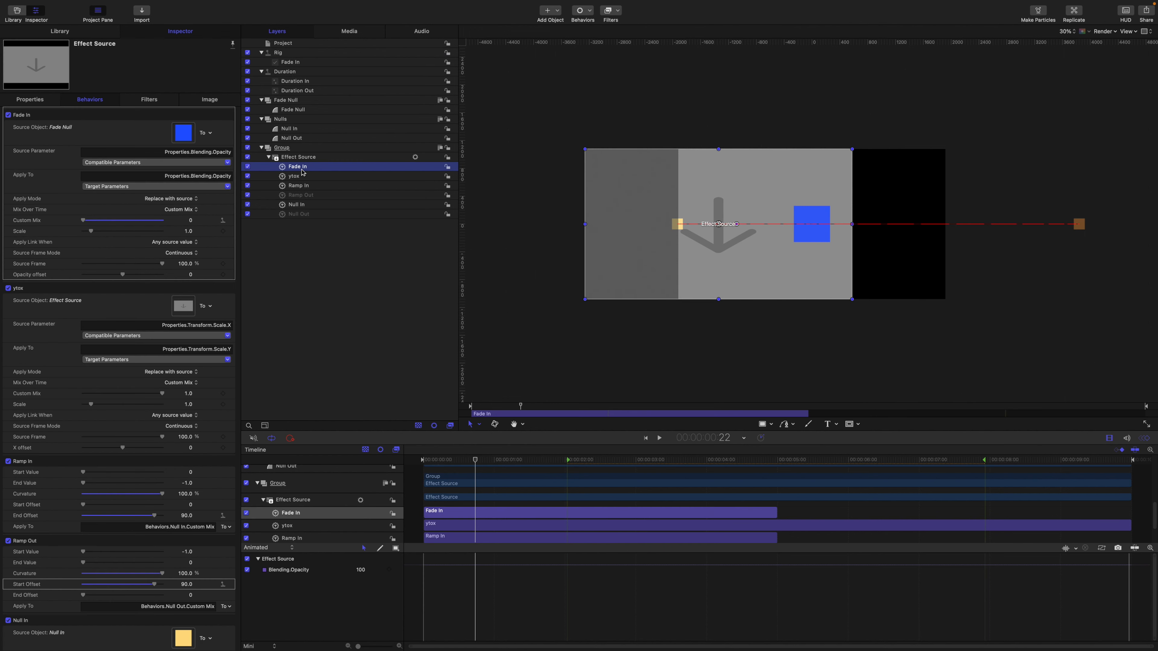
key(super+d)
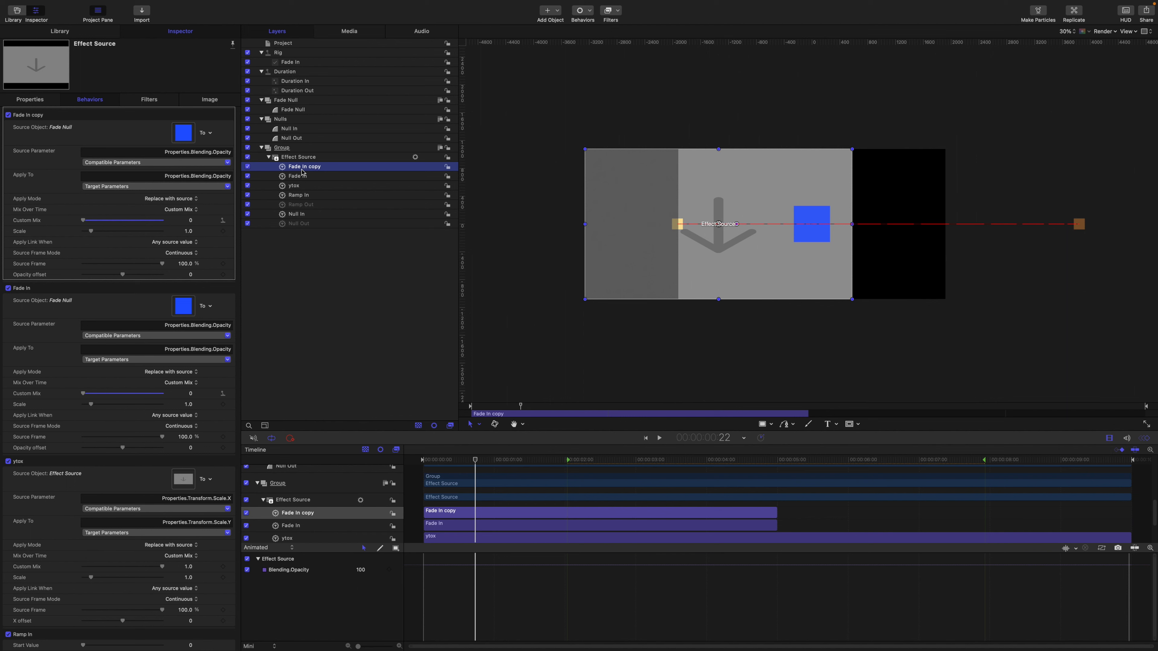
drag(303, 172, 315, 178)
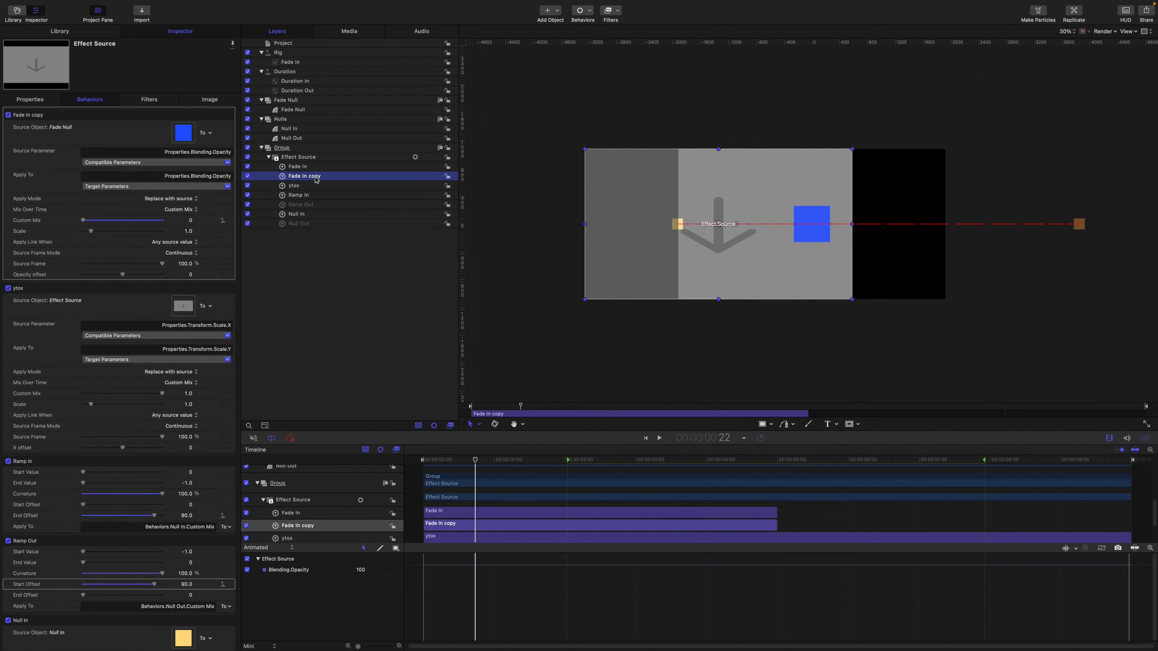
- Rename the duplicated behavior to Fade Out and move it in time so that it ends at 9:29
double_click(317, 178)
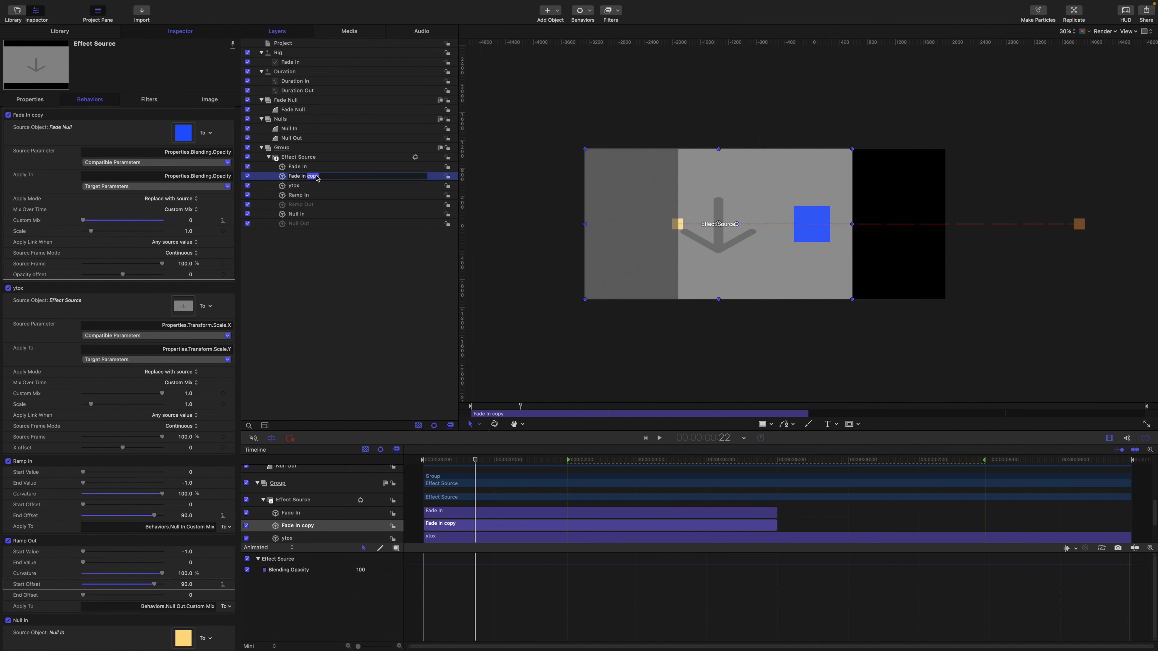
key(BackSpace)
key(BackSpace)
key(BackSpace)
key(BackSpace)
key(BackSpace)
key(BackSpace)
text(Out)
key(Return)
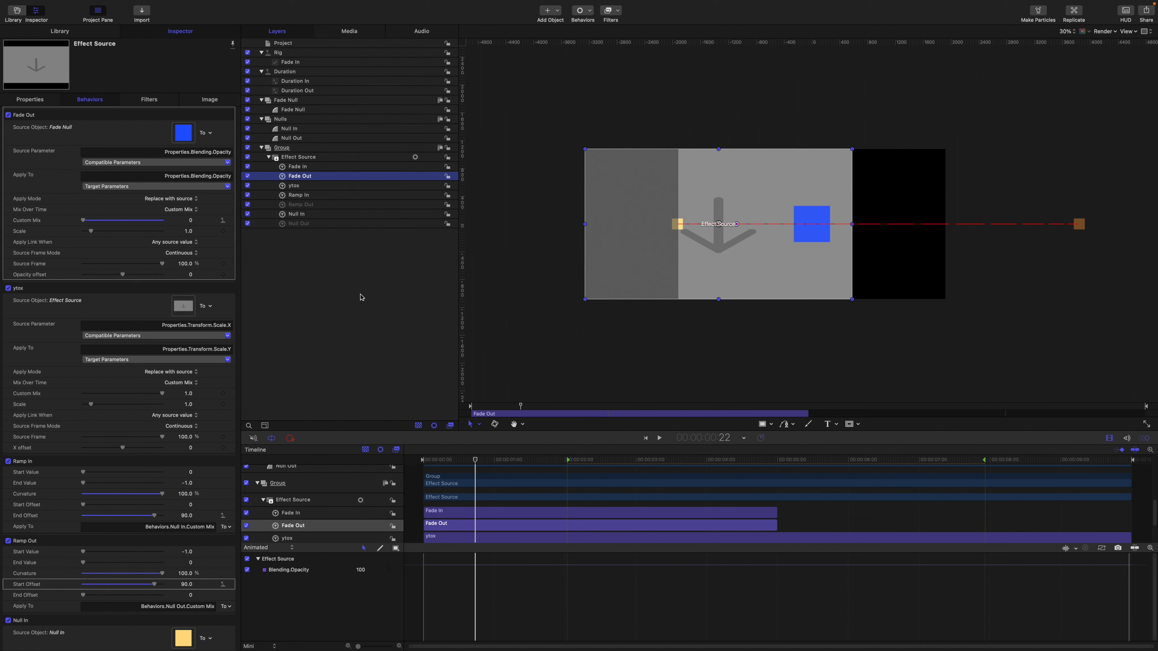
key(End)
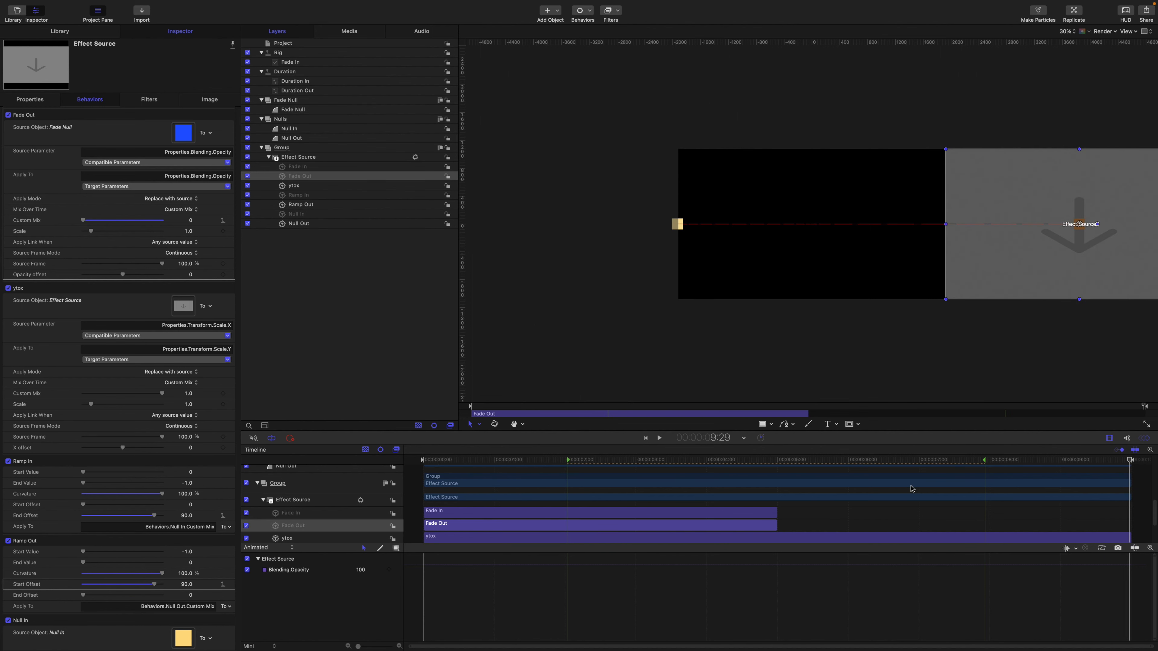
key(shift+bracketright)
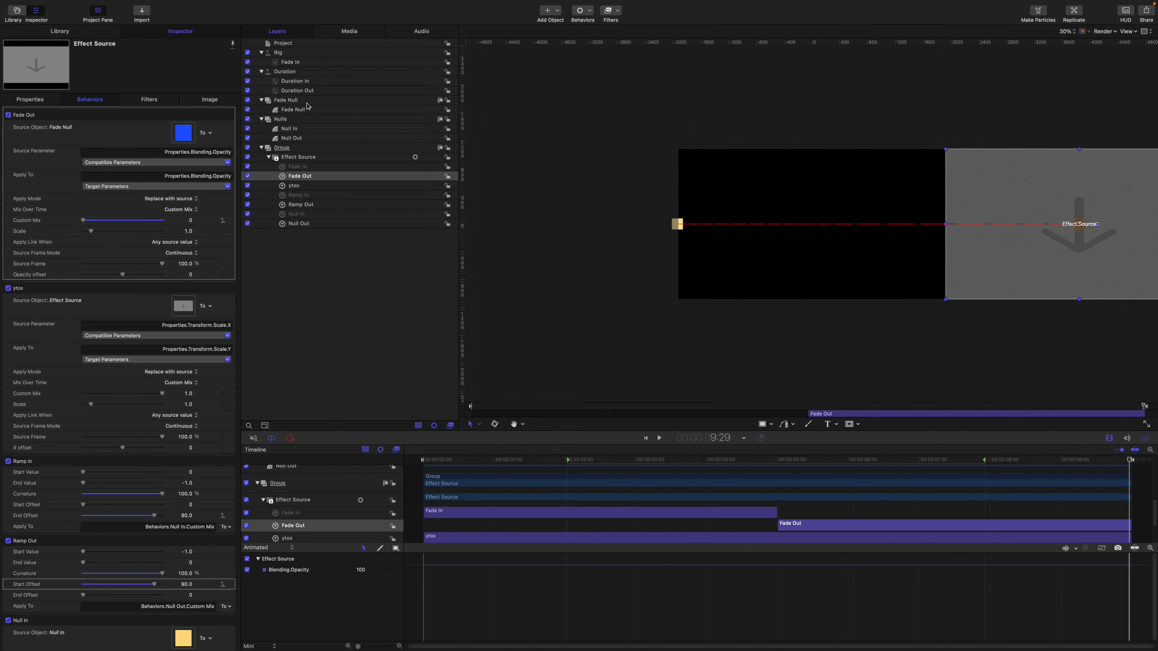
- Remove the Fade Out behavior's Custom Mix parameter from the Fade In checkbox widget
scroll(307, 114, up, 1)
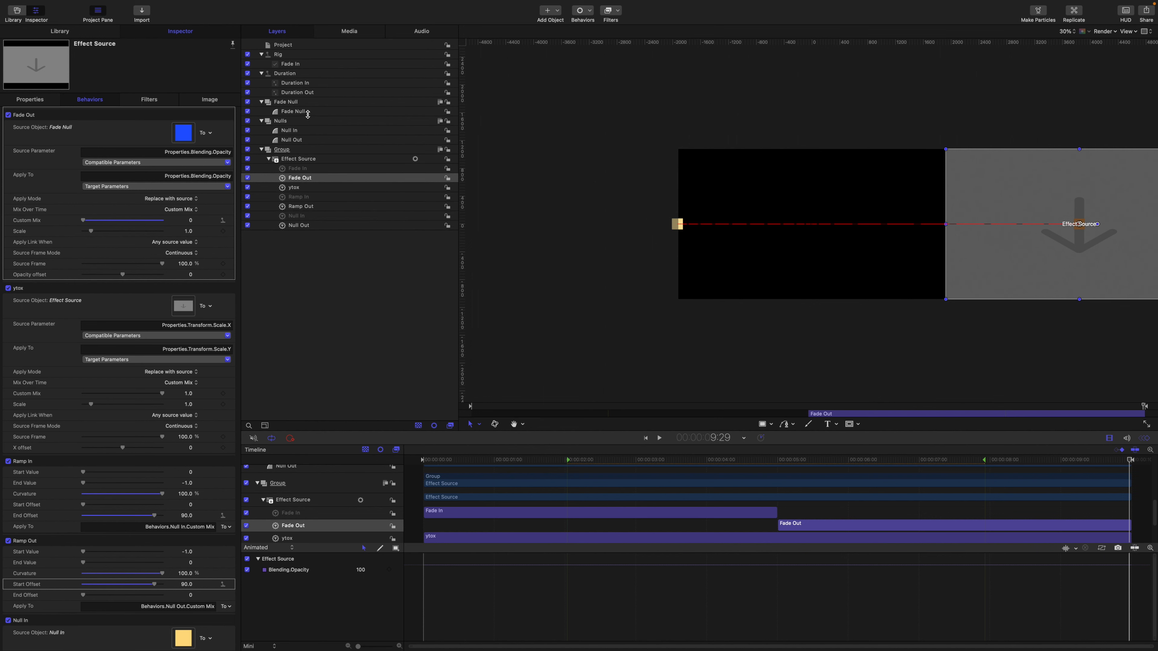
click(296, 64)
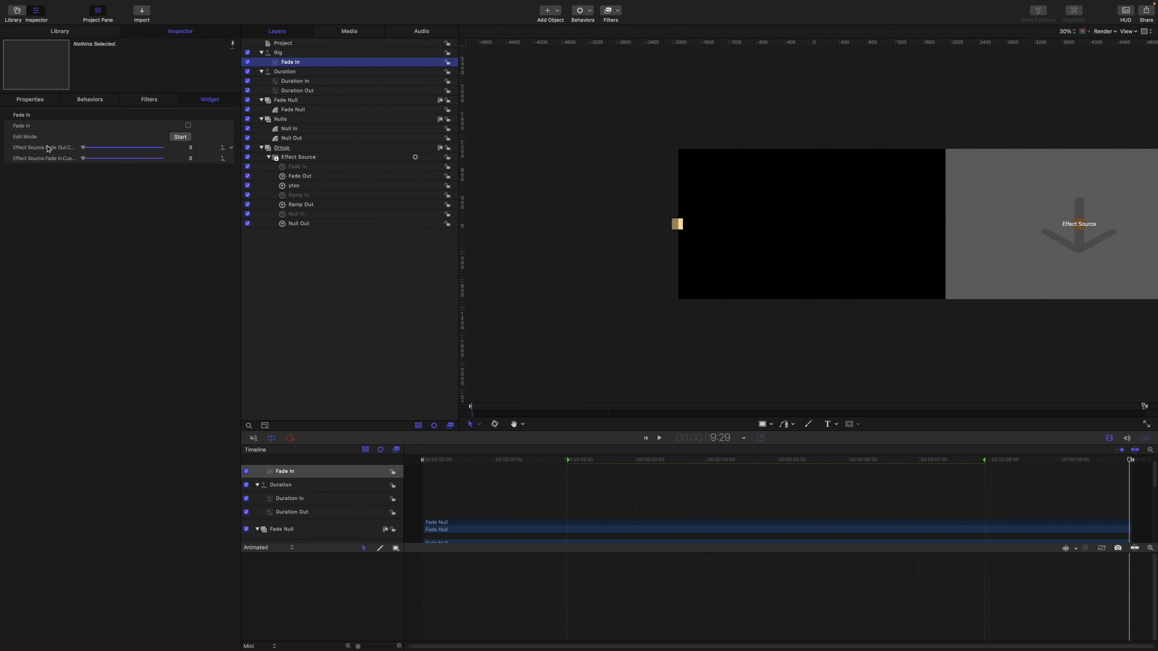
click(232, 147)
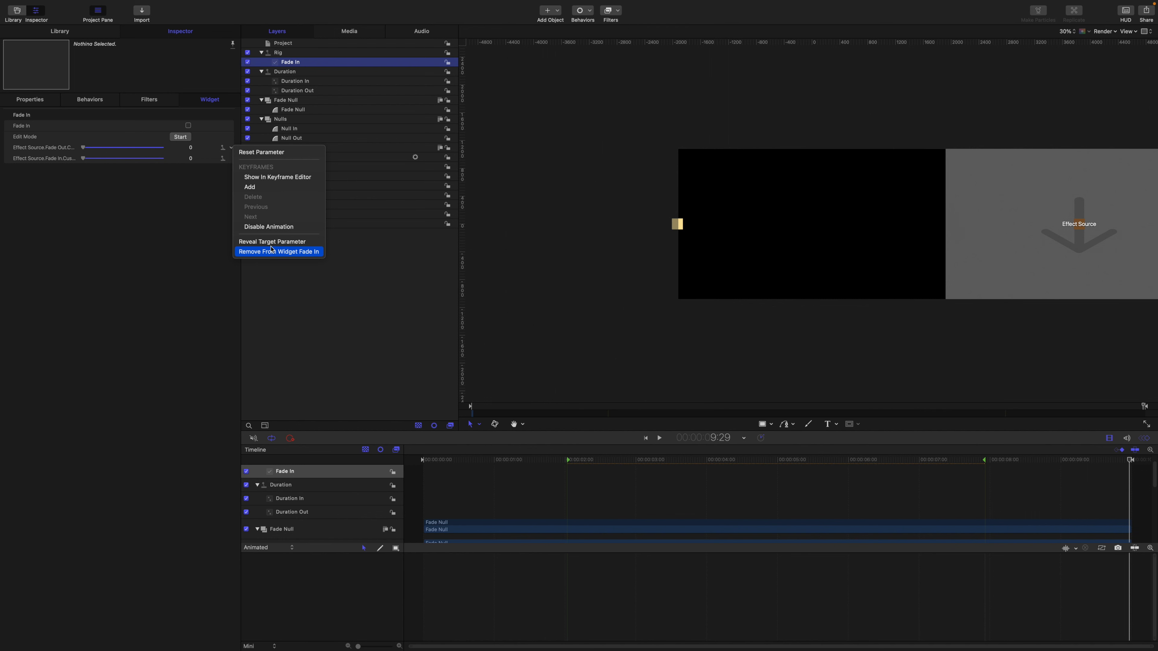
click(258, 252)
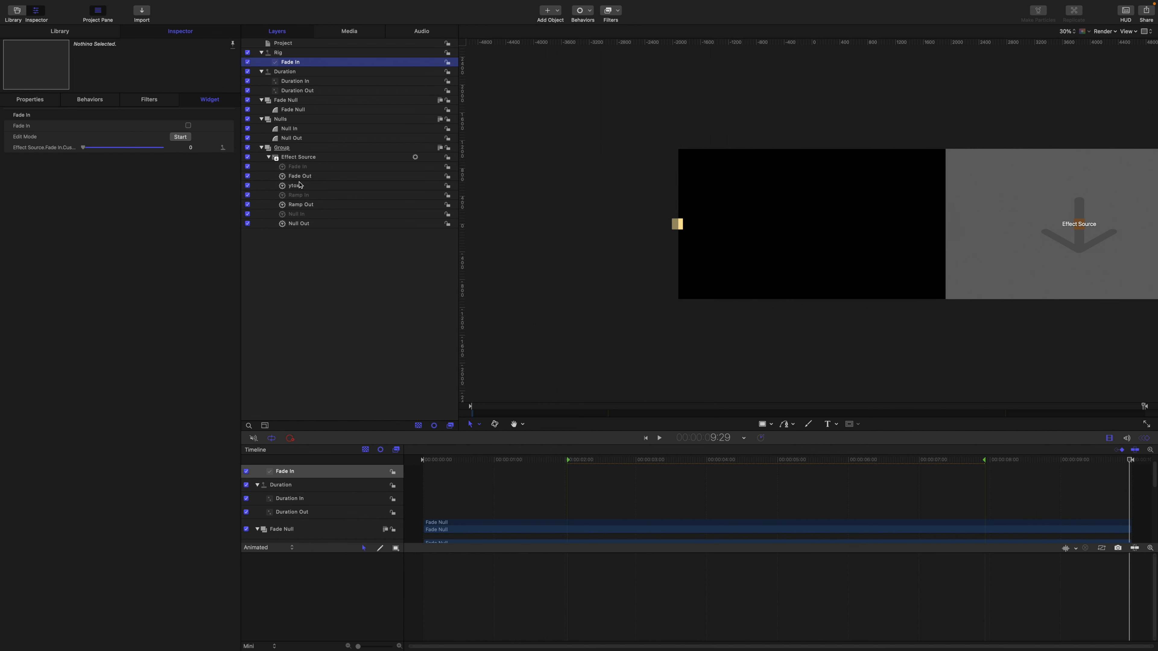
- Add a second checkbox widget to the rig and name it Fade Out
click(284, 54)
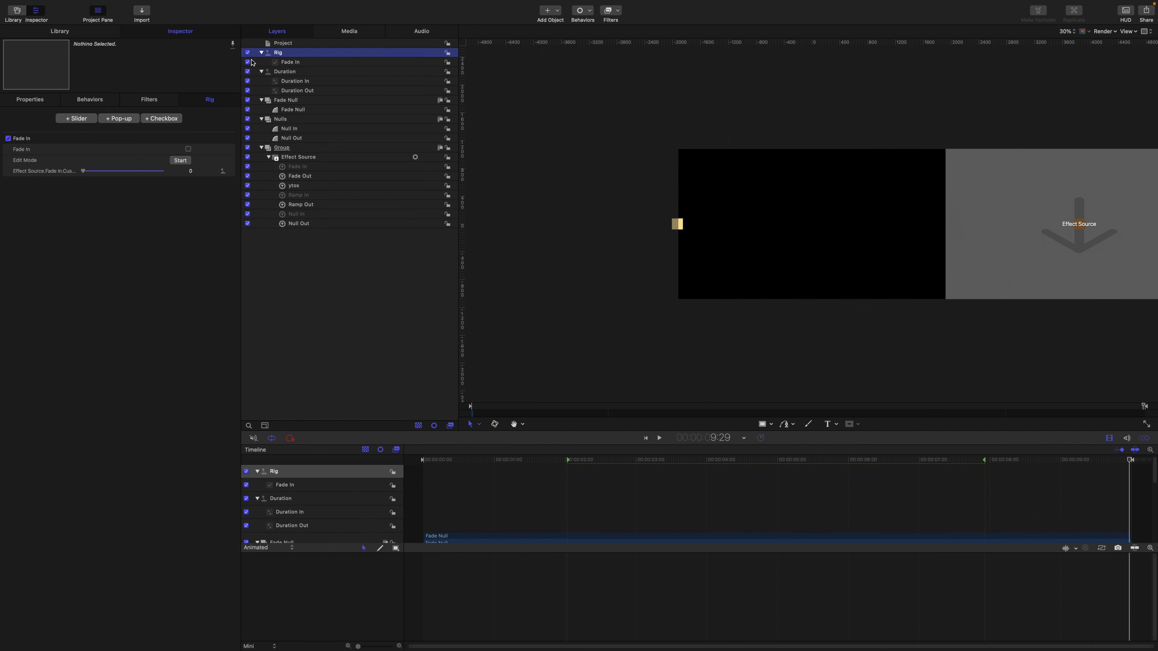
click(158, 118)
click(300, 64)
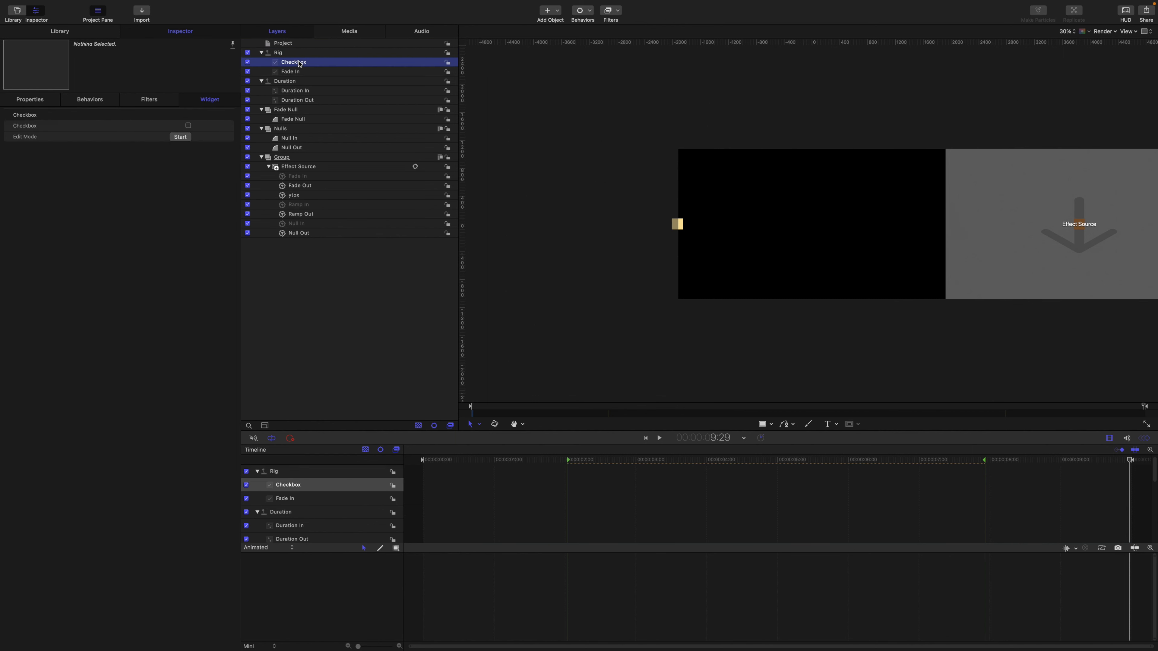
click(310, 64)
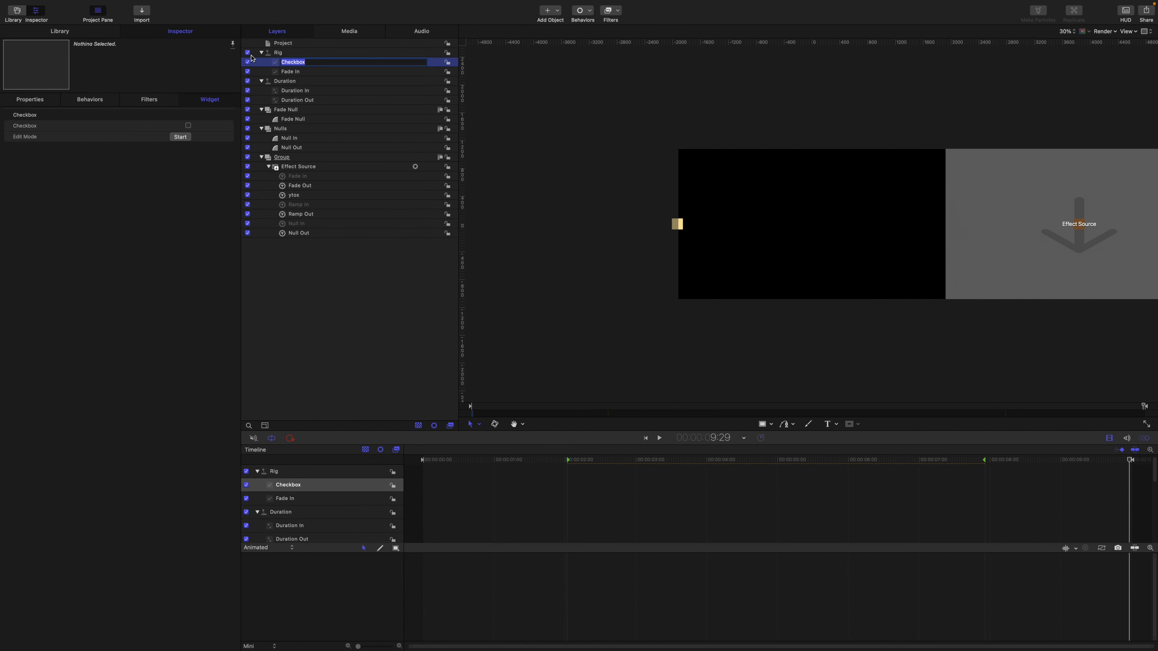
text(Fade Out)
key(Return)
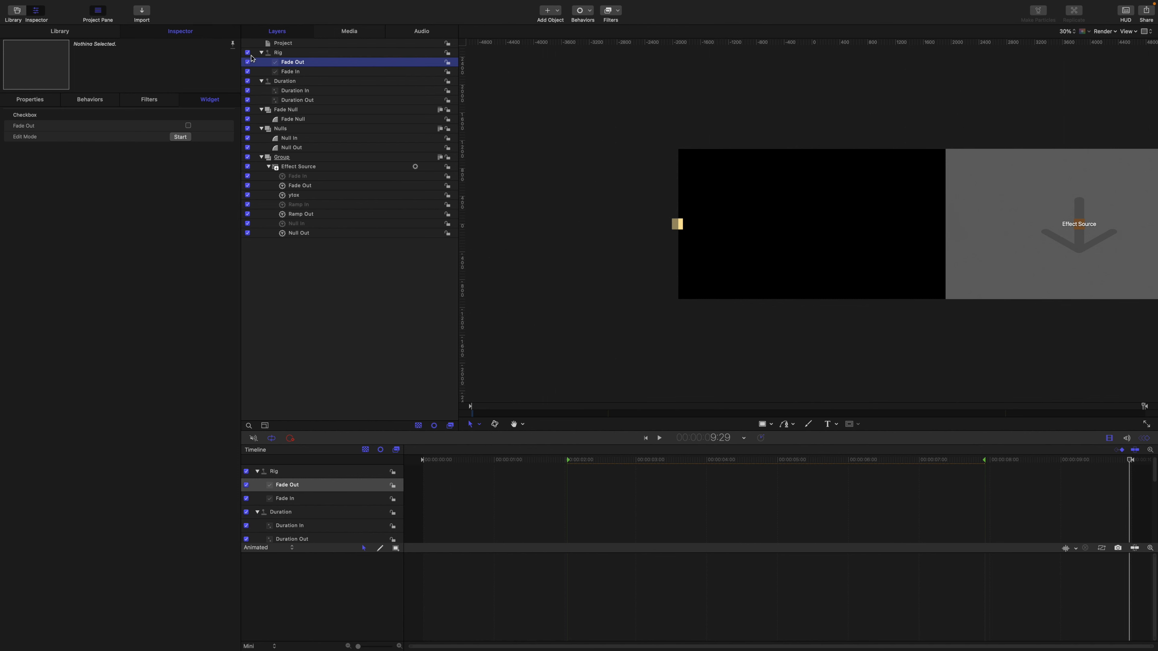
- Add the Fade Out behavior's Custom Mix parameter to the Fade Out checkbox widget and set it to 1.0 for the checked state
click(300, 187)
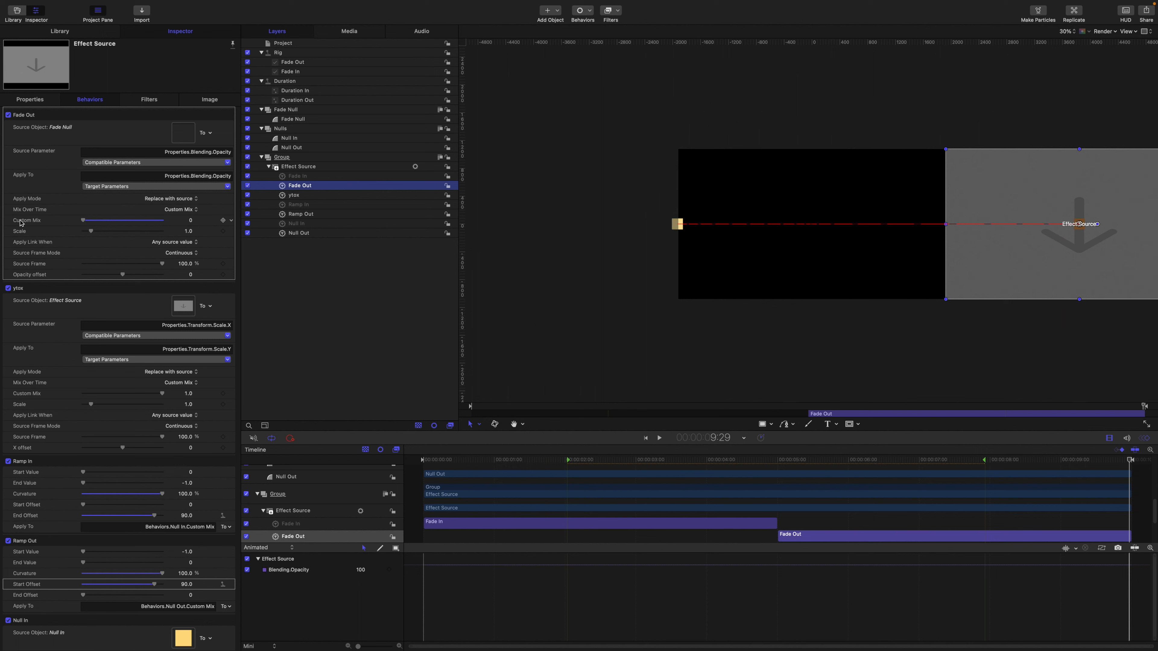
drag(20, 222, 297, 63)
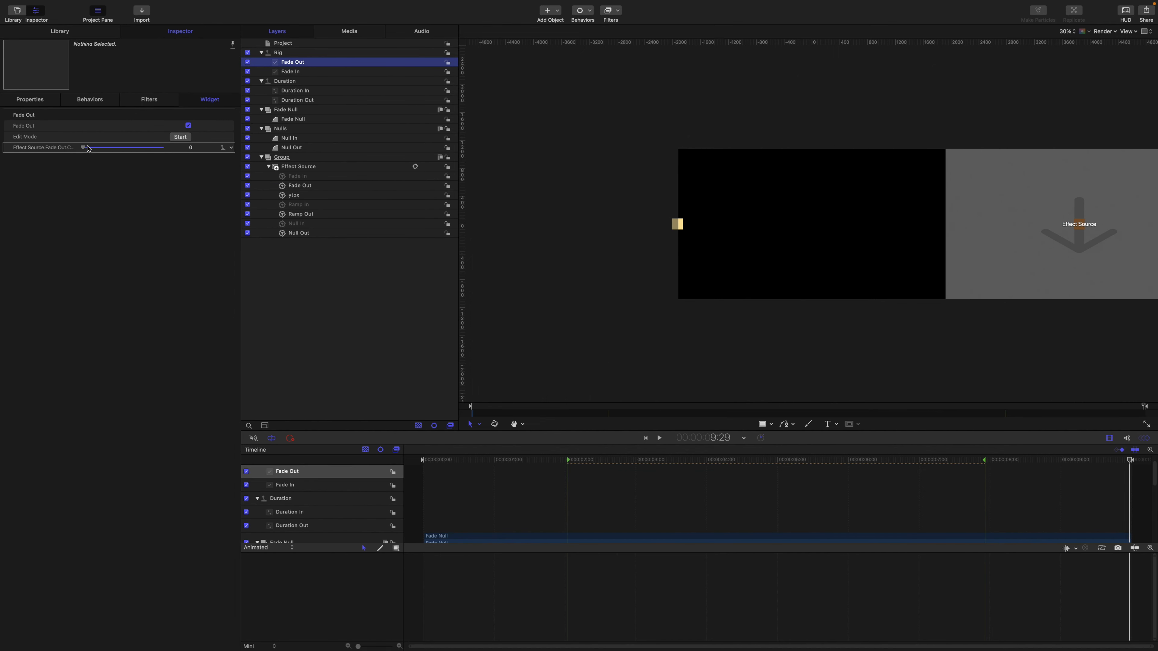
drag(83, 148, 220, 158)
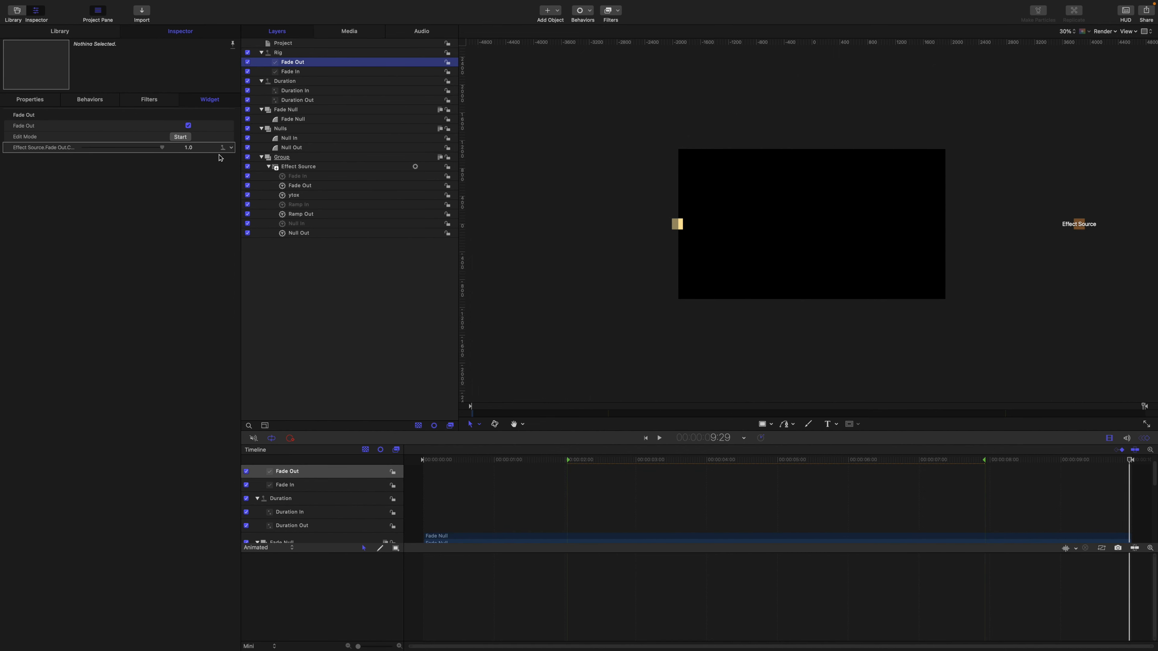
- Test the Fade Out widget unchecked at 9:08 and checked at 8:19 to compare the opacity fade
click(188, 125)
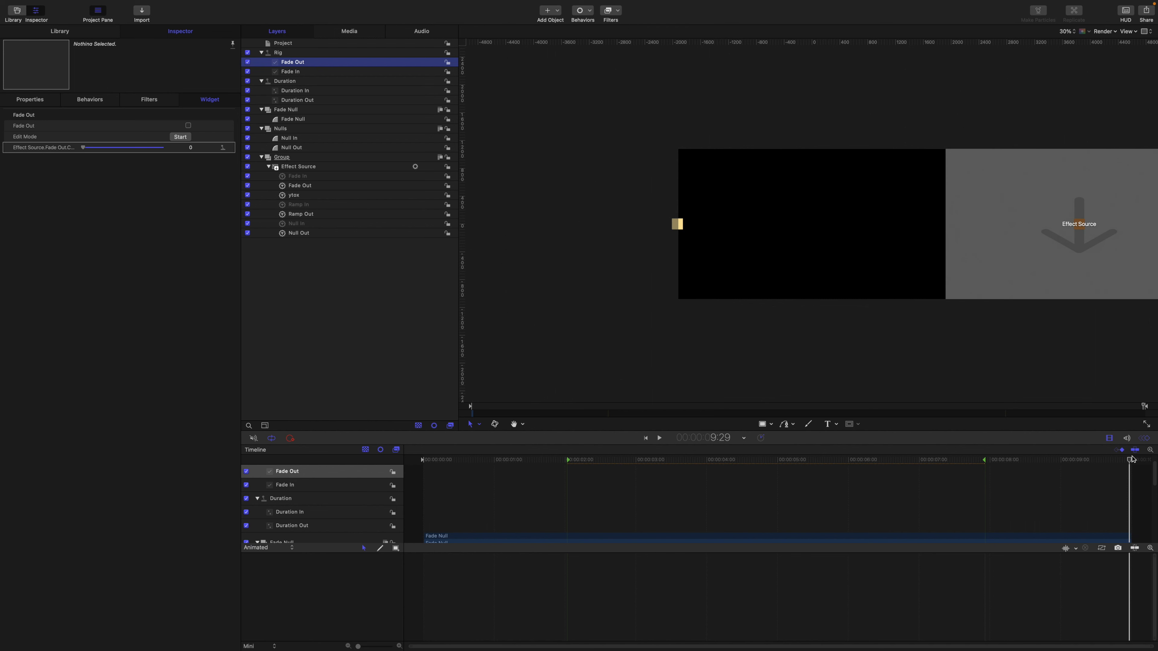
drag(1129, 461, 1078, 457)
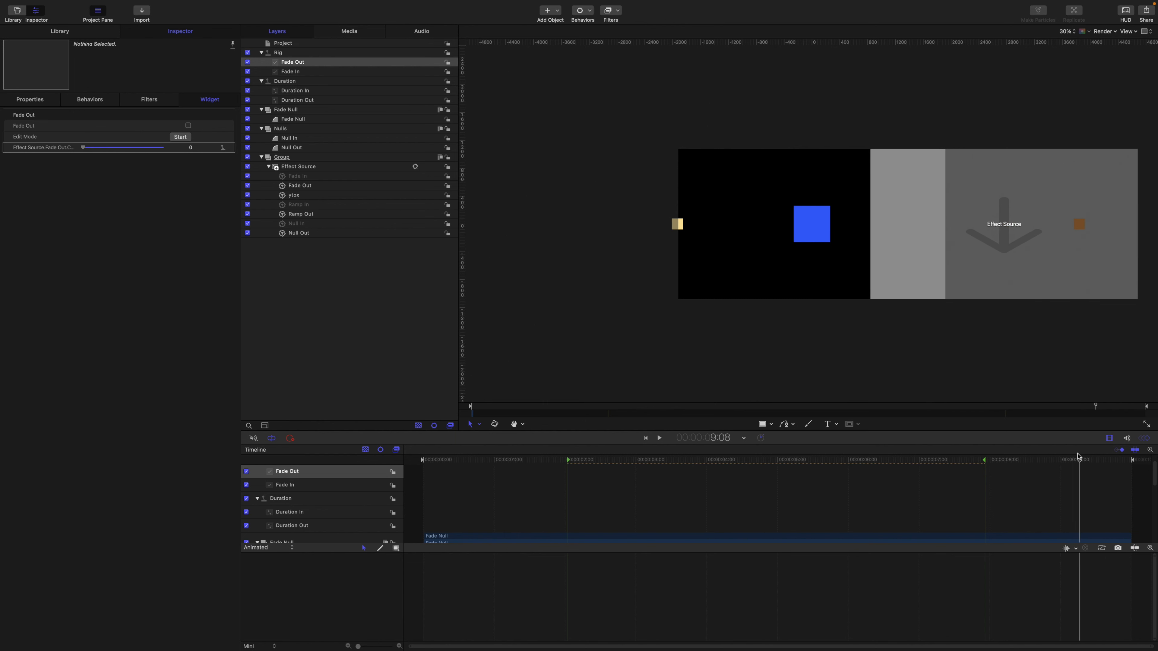
click(188, 126)
drag(1079, 459, 1034, 462)
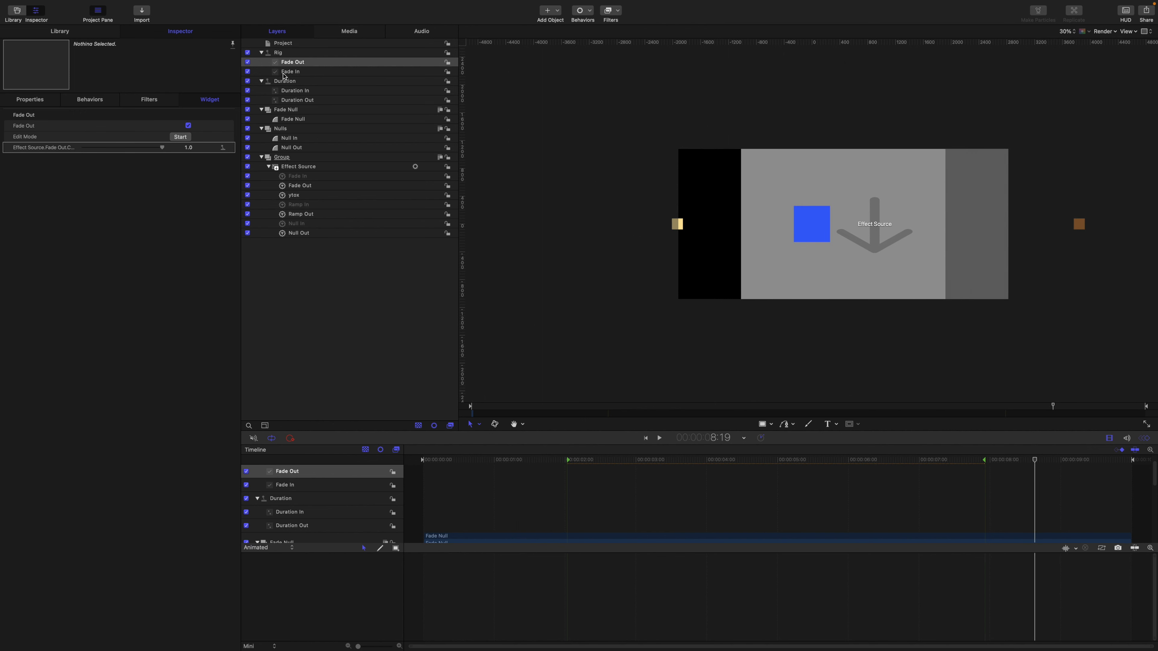
- Publish the Fade In and Fade Out checkboxes and show the project's published parameters
click(286, 72)
right_click(27, 128)
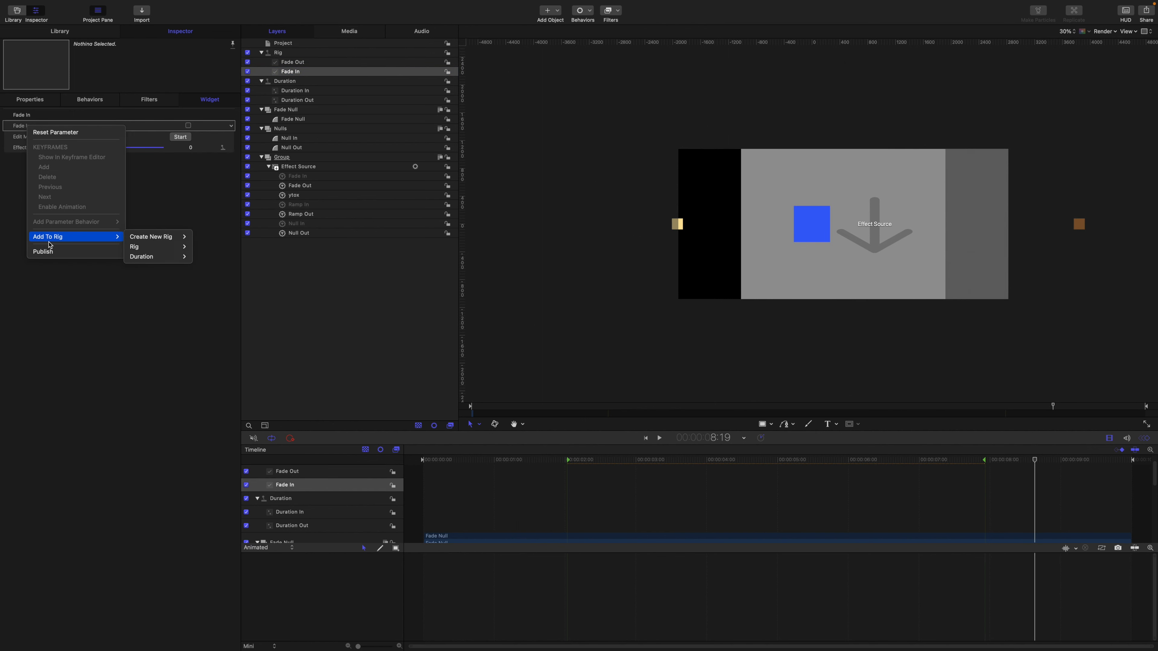
click(51, 252)
click(293, 63)
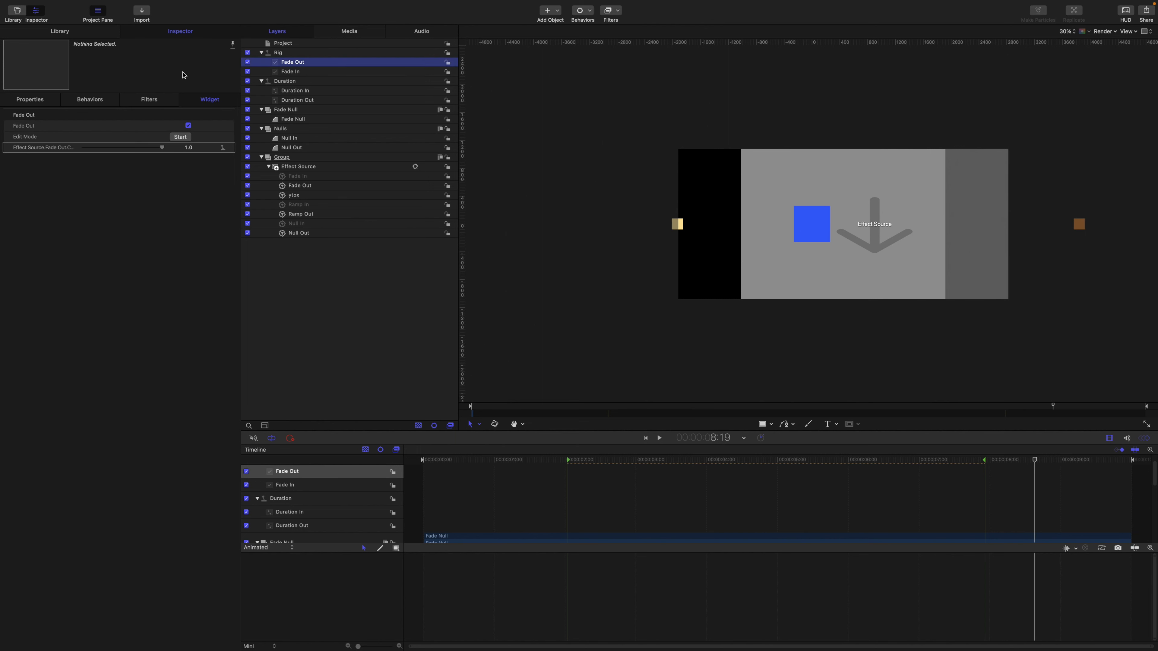
right_click(28, 127)
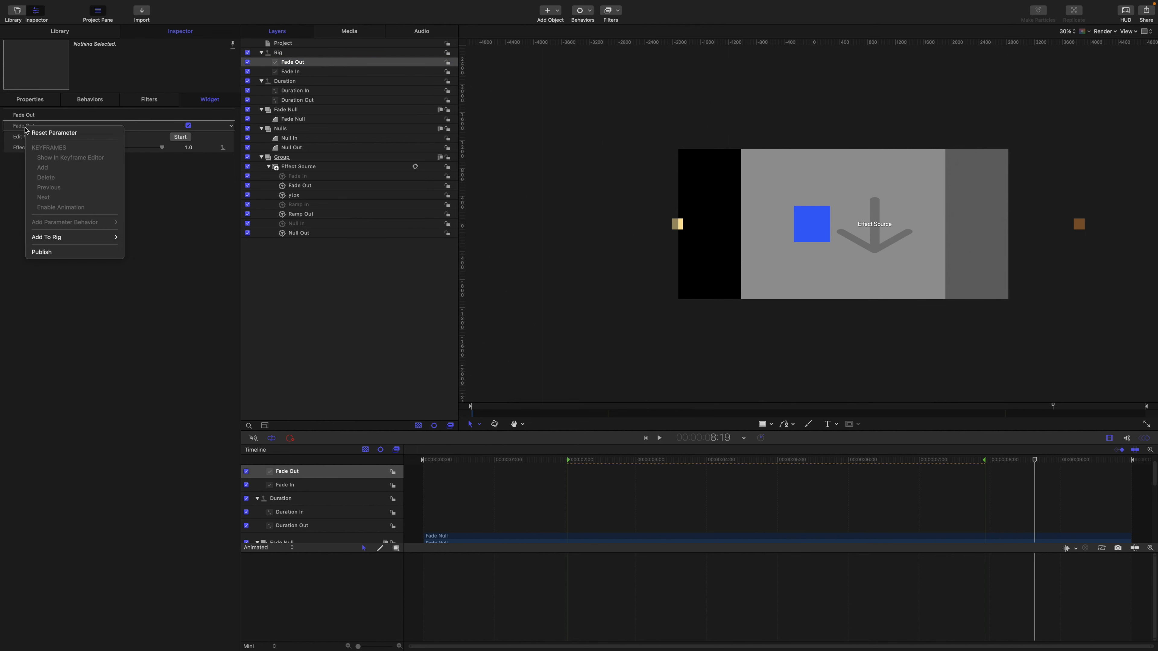
click(41, 252)
click(282, 43)
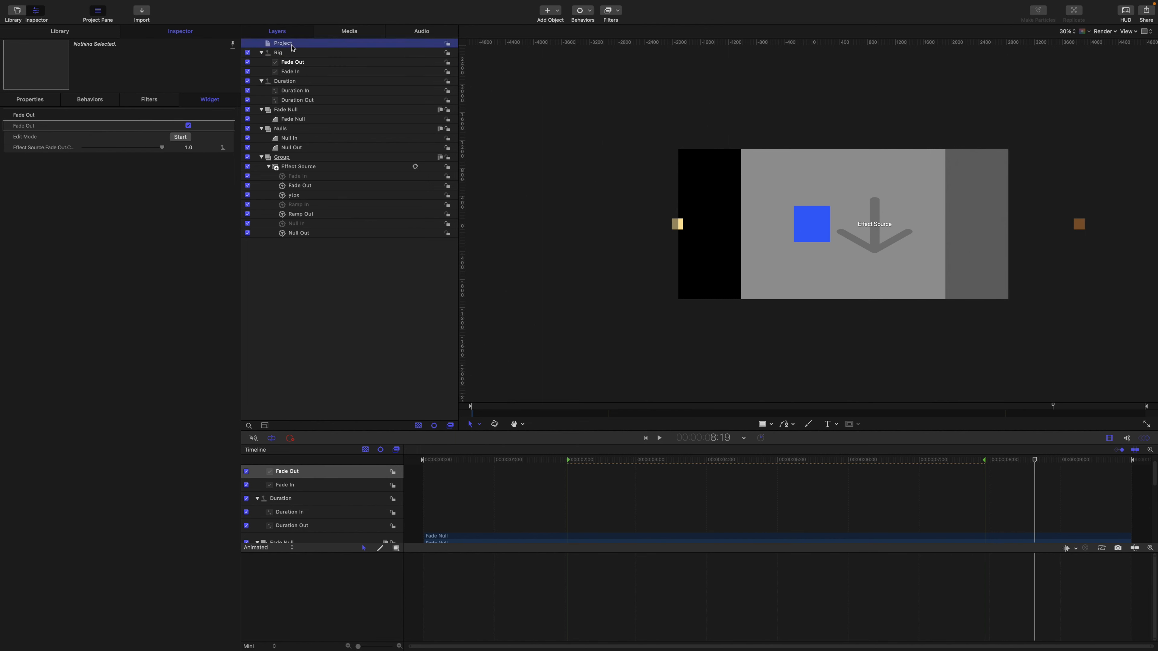
click(216, 96)
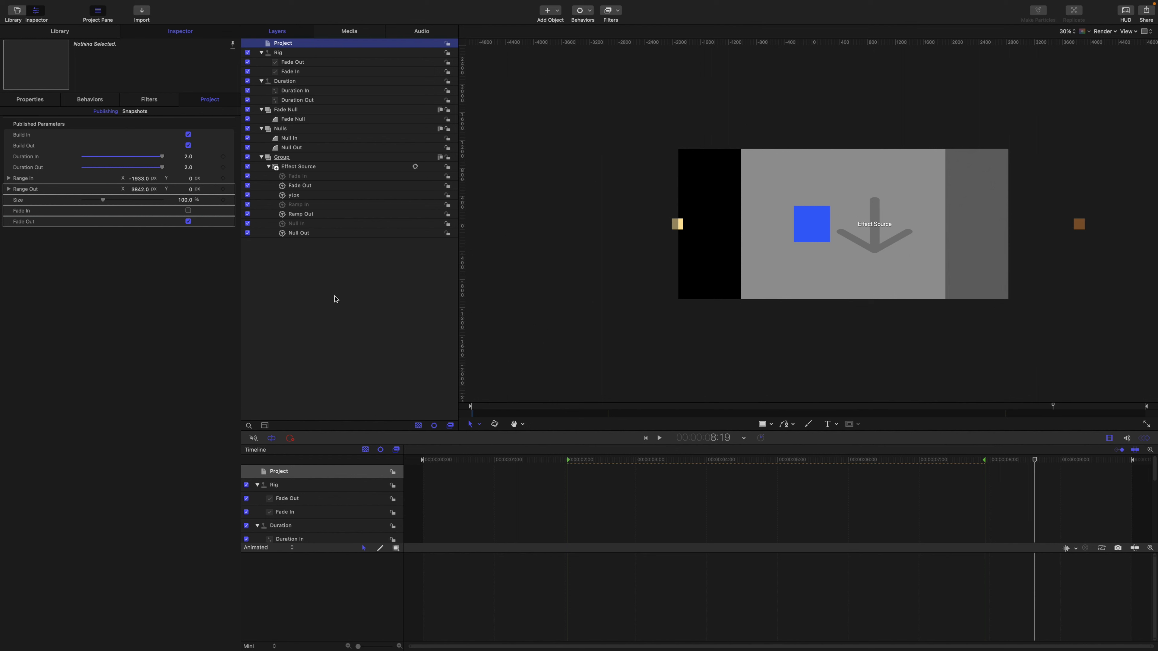
- Turn off the visibility of the Fade Null and Nulls groups, and rename the rig holding the fade widgets to Fade
click(247, 110)
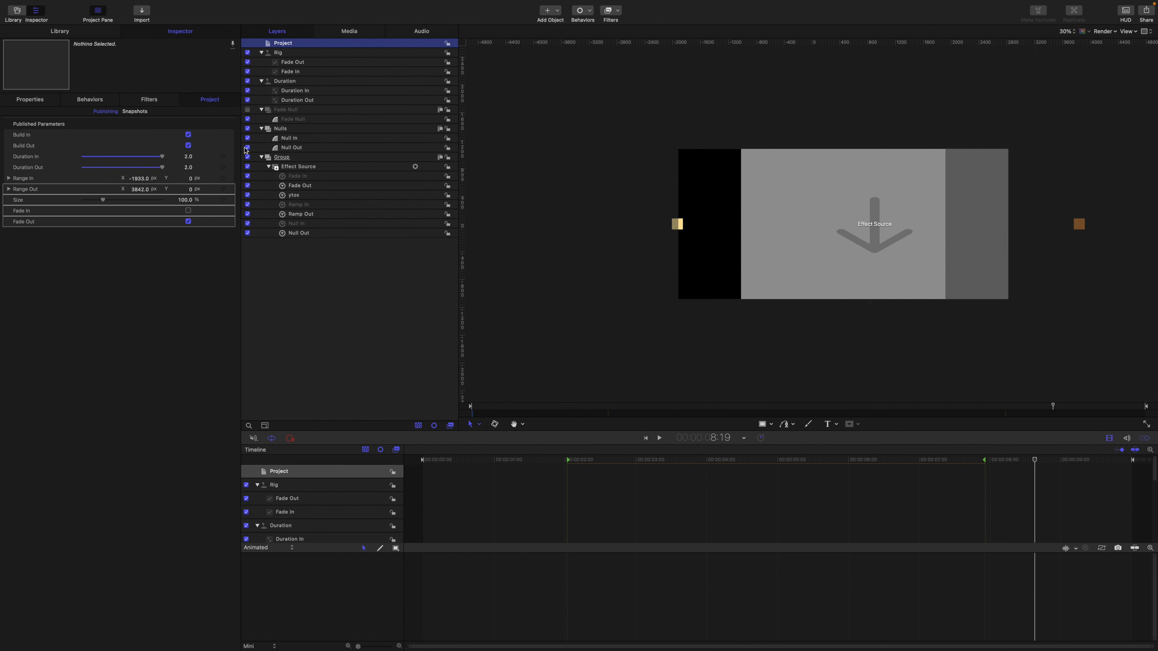
click(248, 129)
click(286, 55)
click(285, 55)
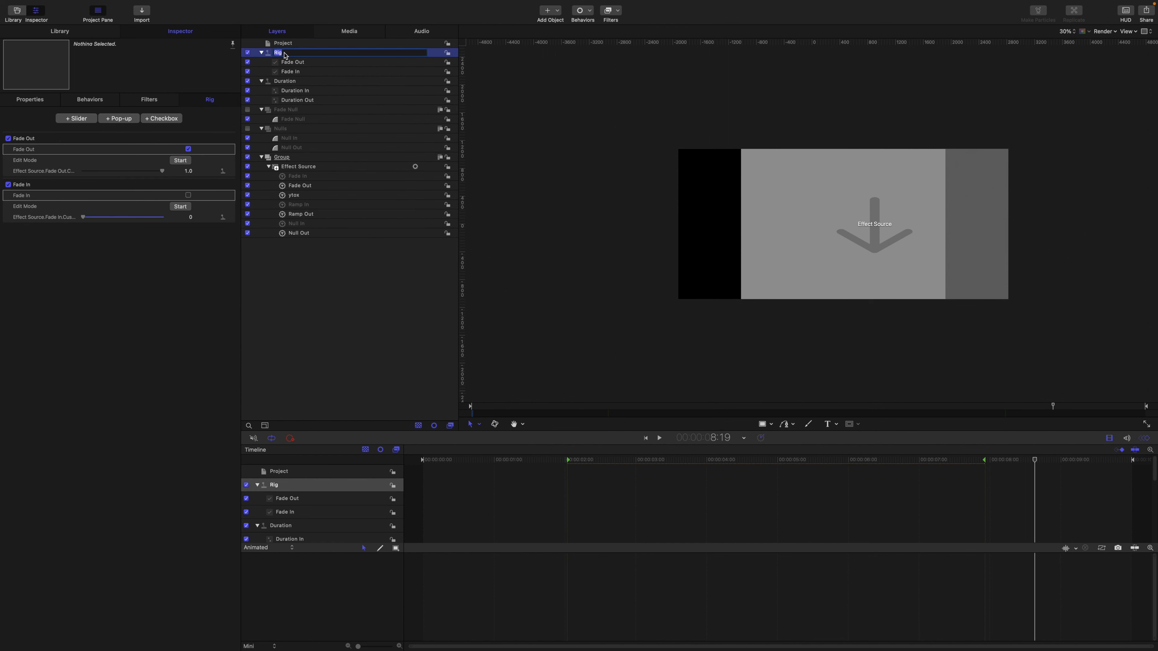
text(Fade)
key(Return)
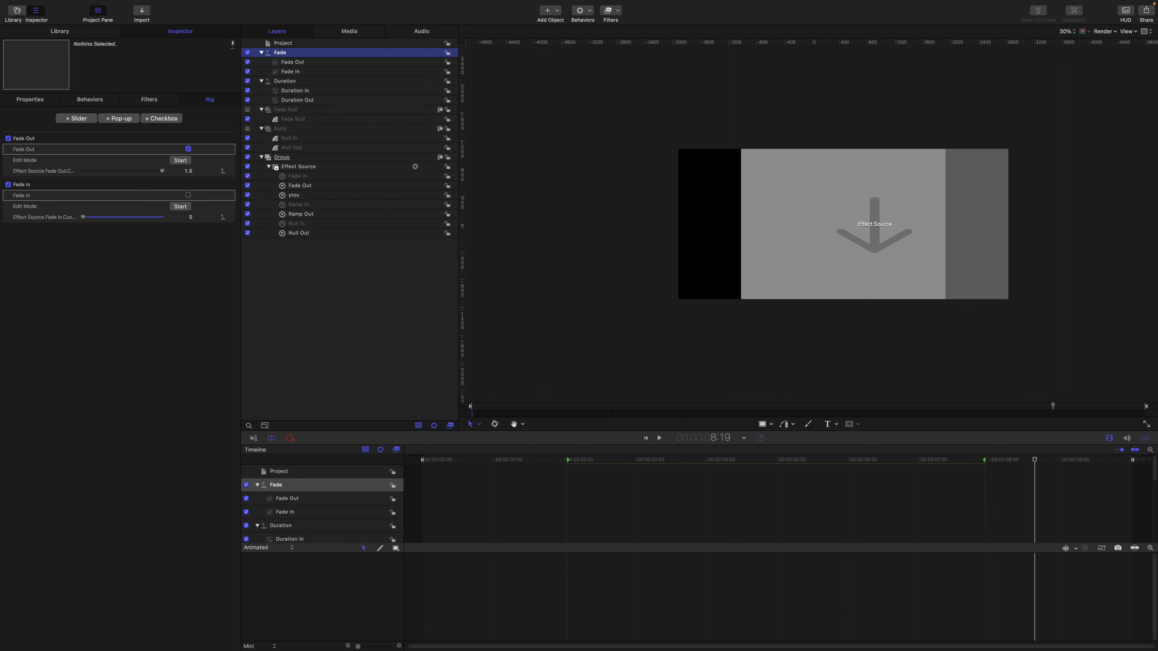
- Uncheck Fade Out in the project's published parameters
click(290, 45)
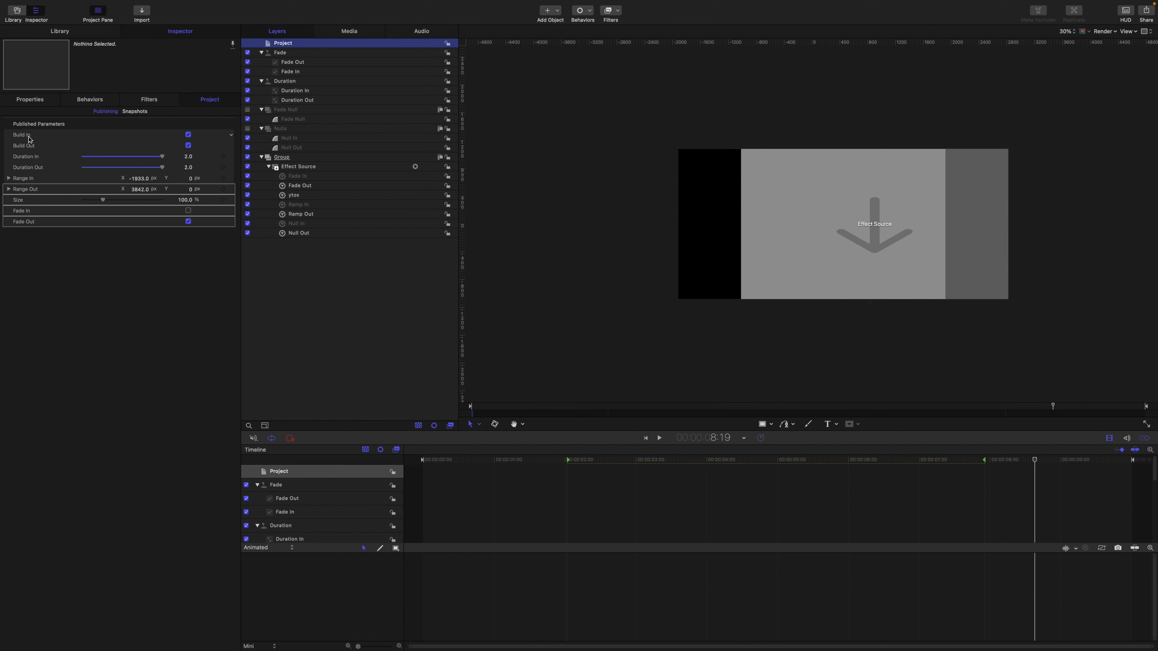
click(188, 222)
click(33, 137)
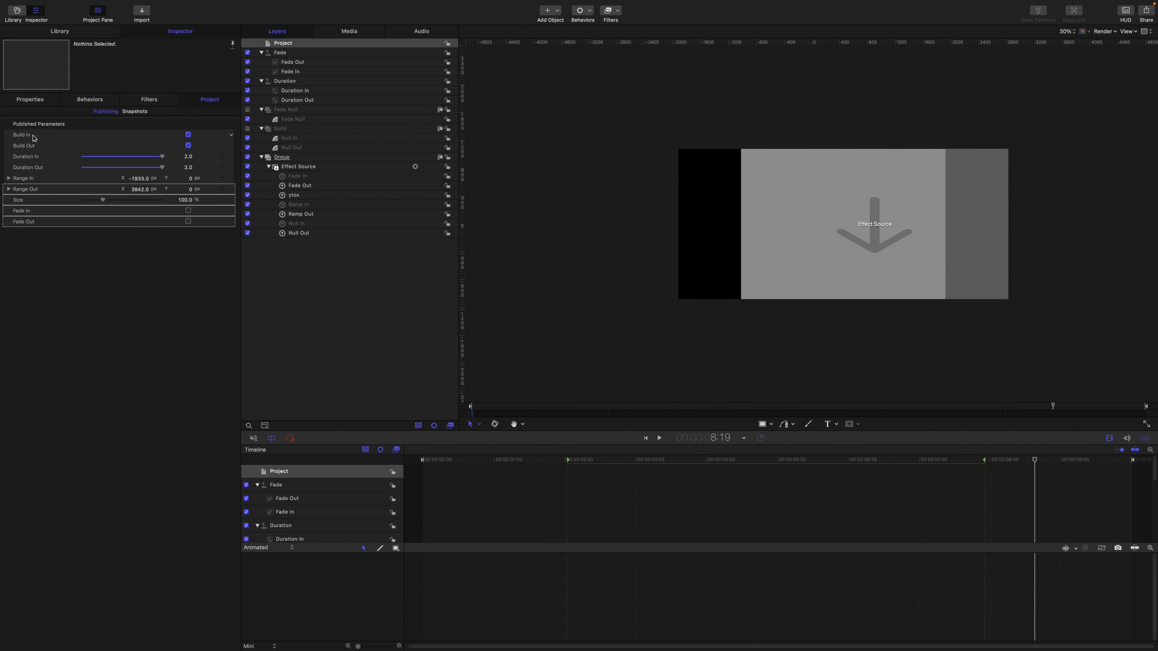
click(34, 137)
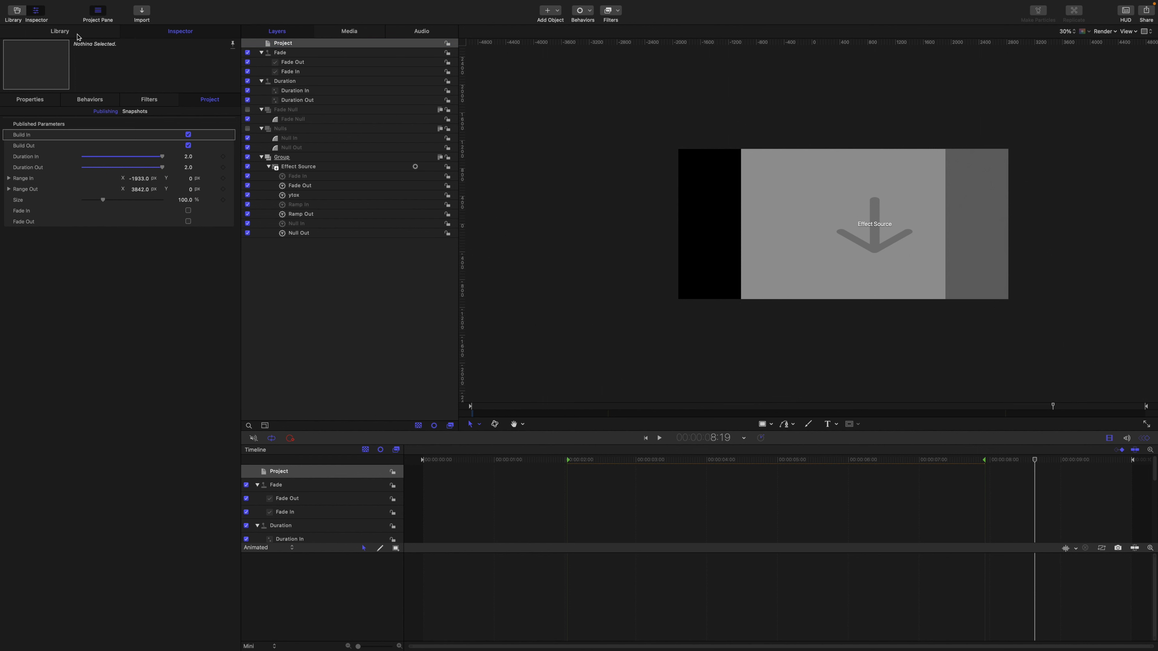
- Add the Sections rig from the Rowie 409 favorites folder to the project above the Fade rig
click(60, 31)
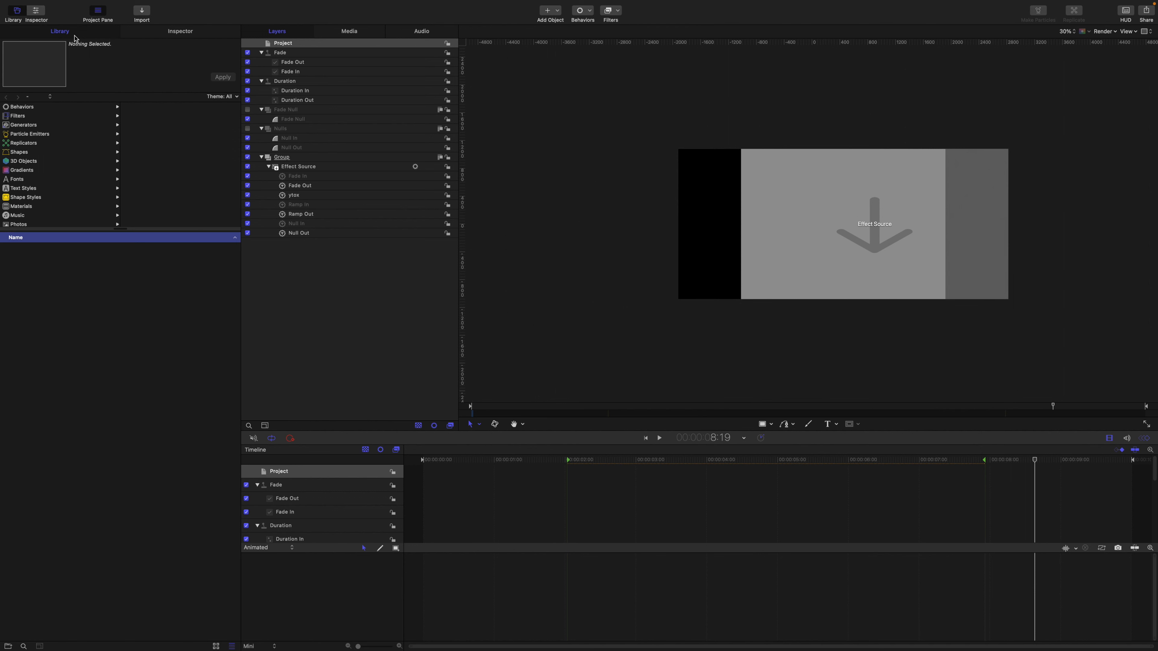
scroll(39, 163, down, 3)
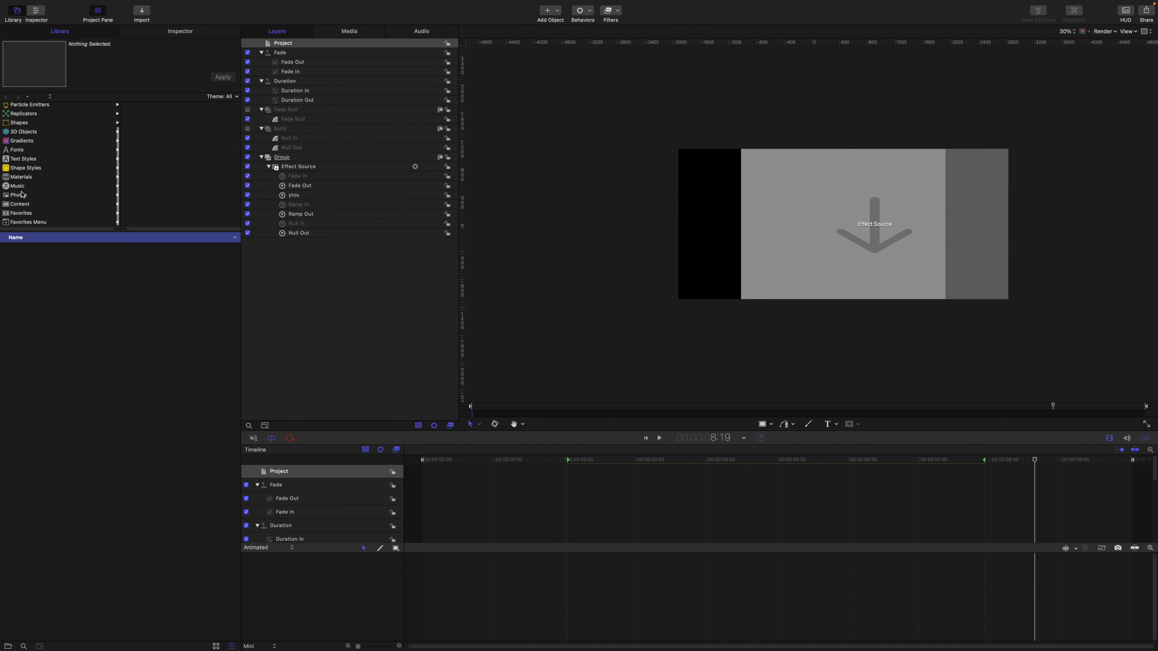
click(22, 213)
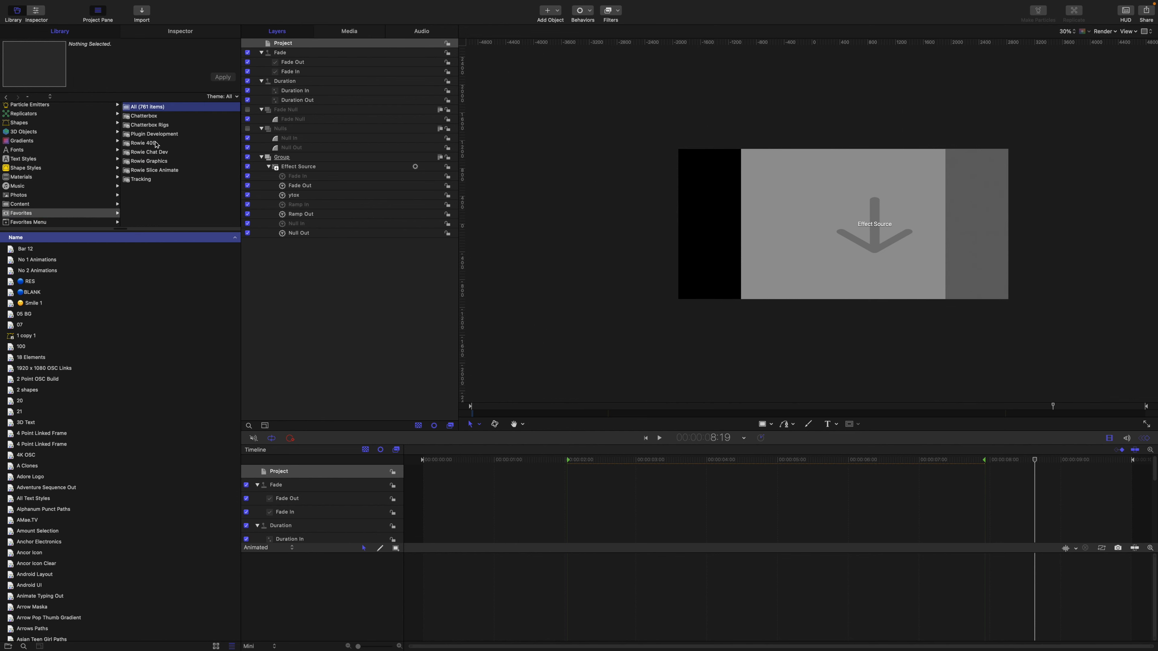
click(156, 144)
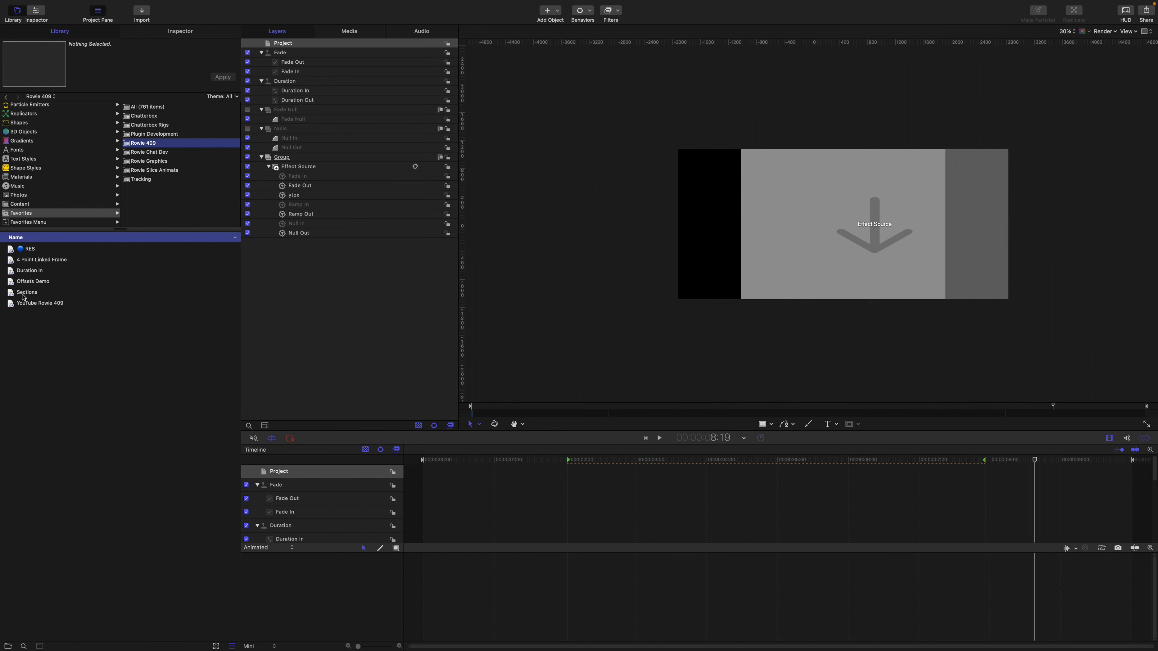
drag(24, 297, 299, 51)
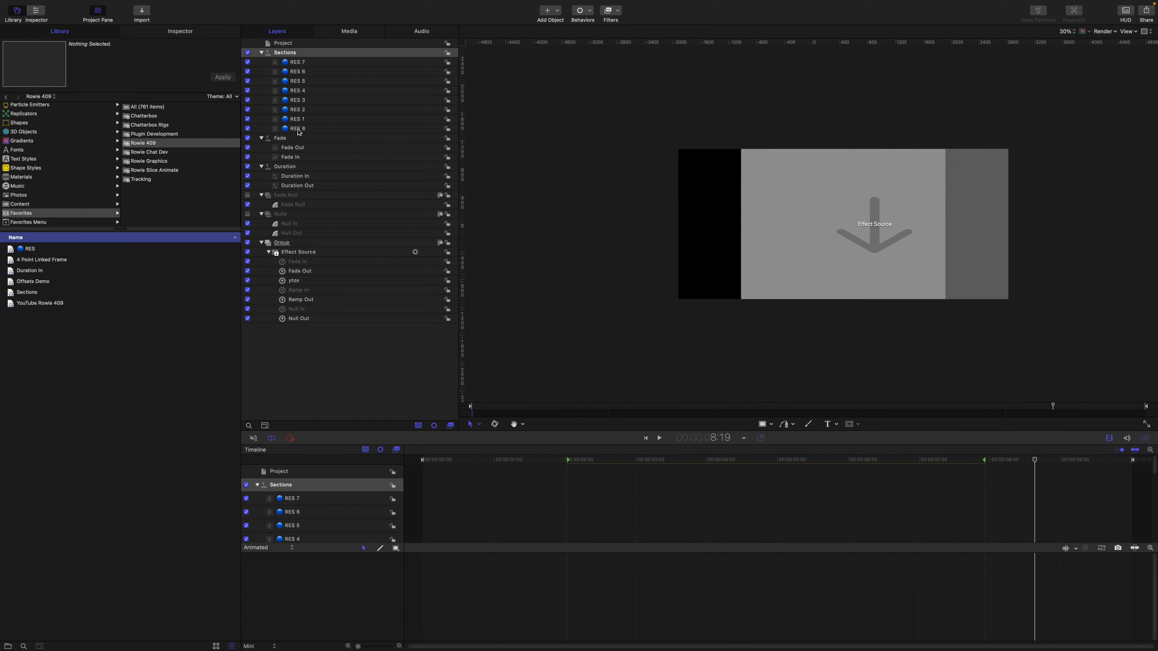
- Rename the RES 7 widget in the Sections rig to ANIMATION
click(297, 63)
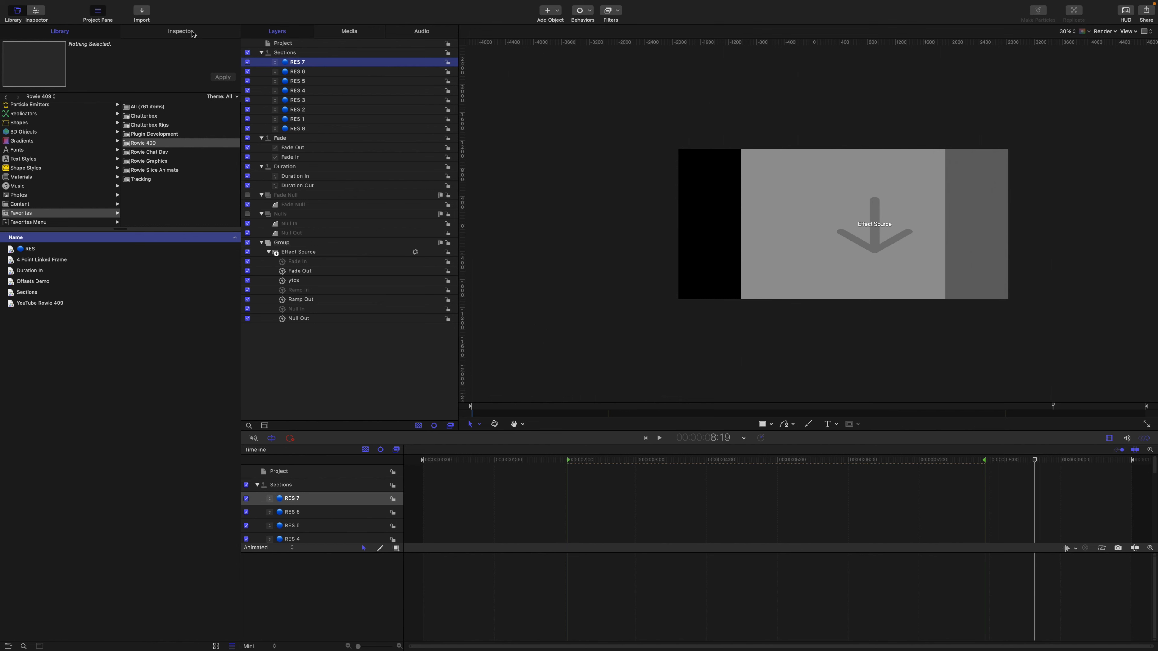
click(181, 31)
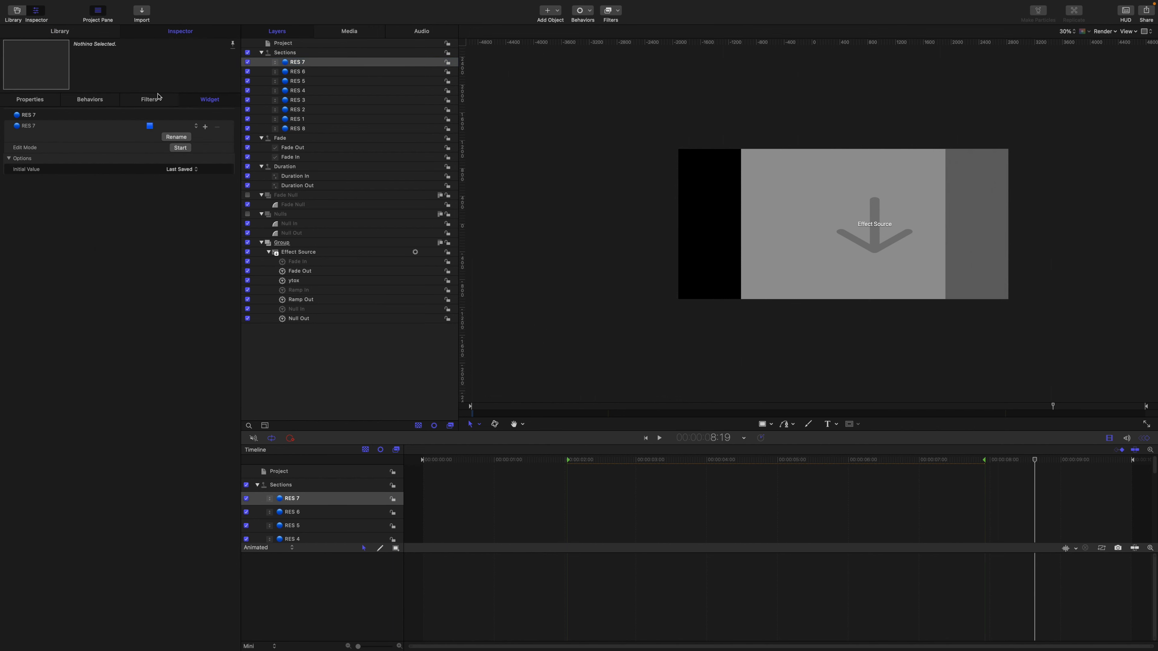
click(34, 129)
double_click(301, 62)
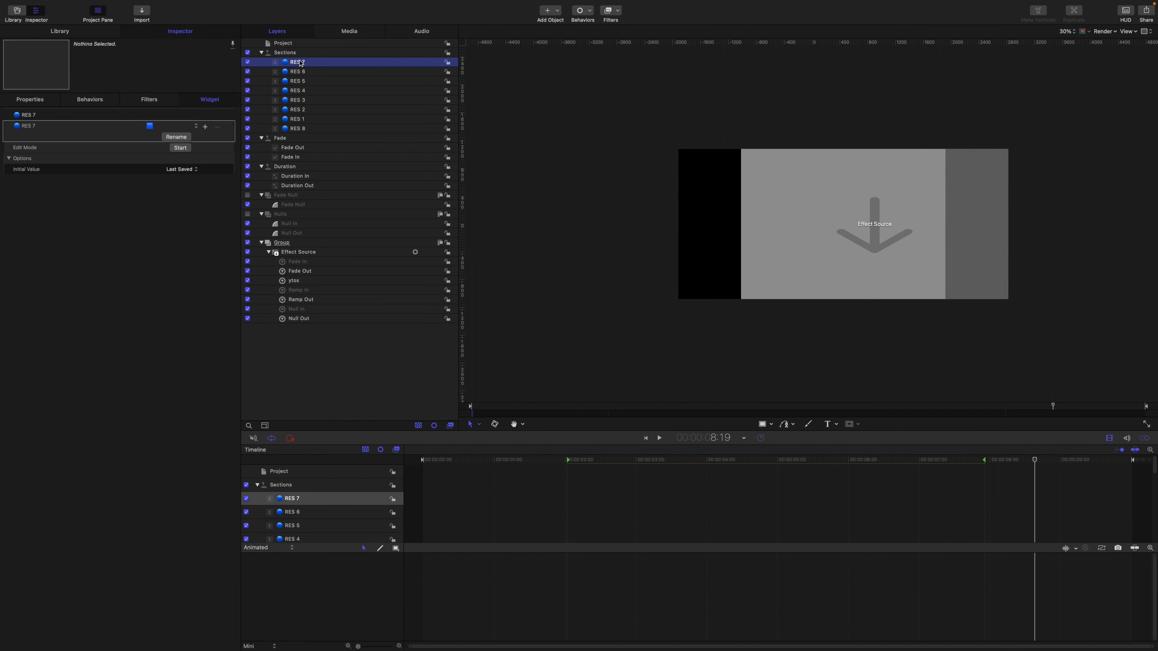
key(BackSpace)
key(BackSpace)
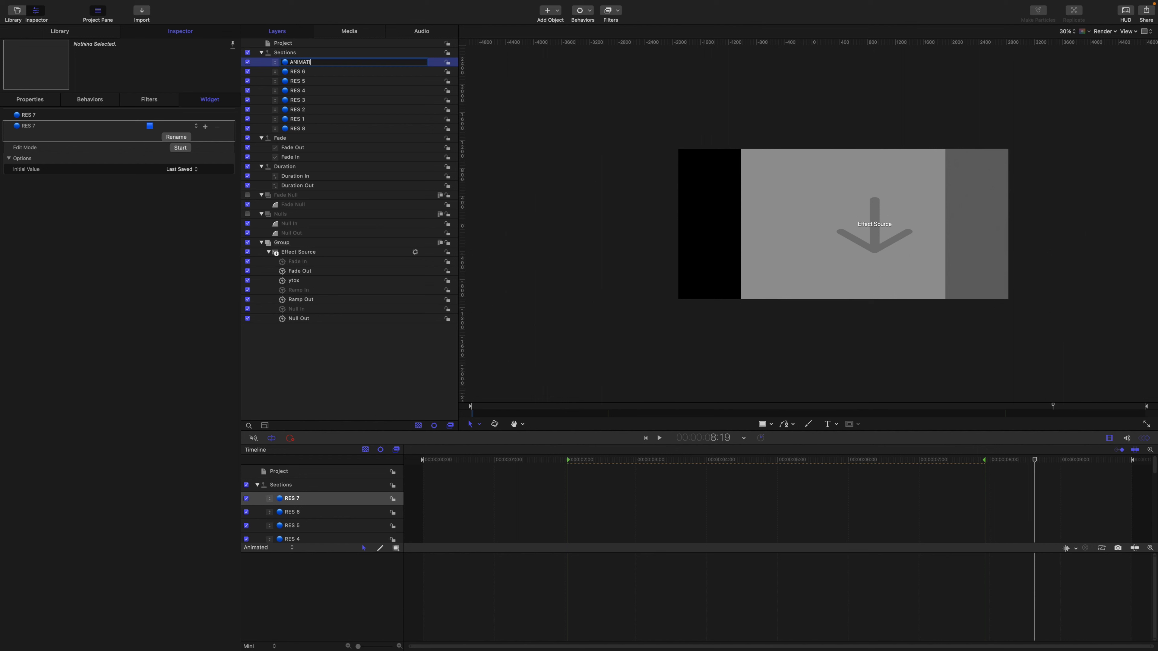
key(Return)
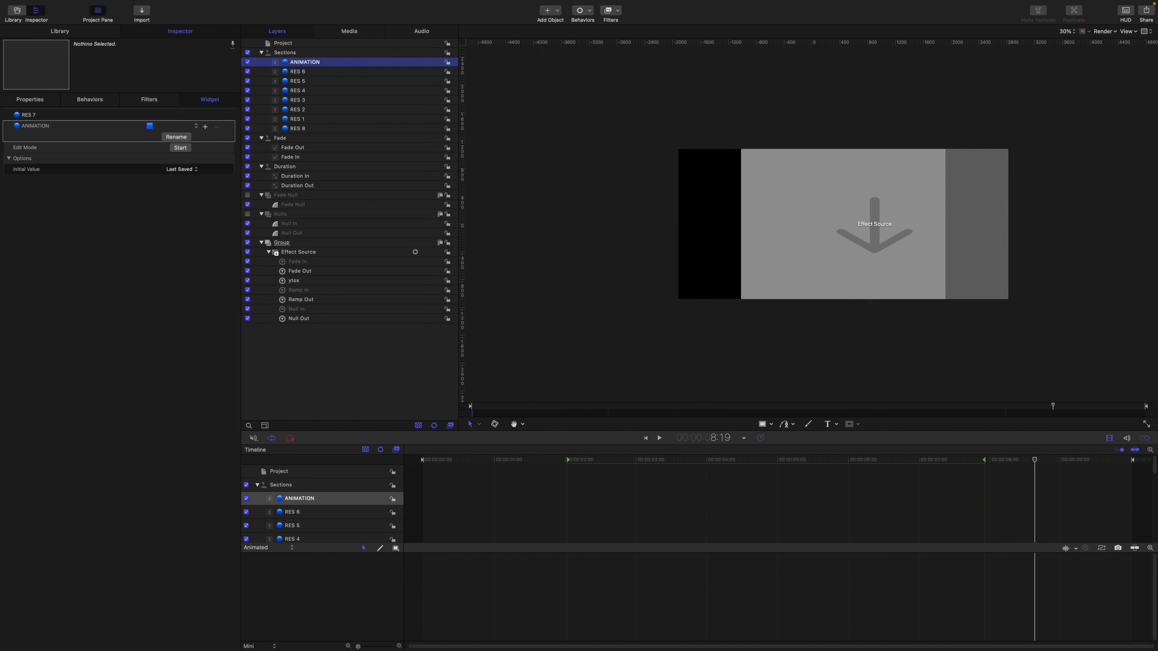
- Rename the RES 6 widget to CONTROLS and the RES 5 widget to FADE in the Sections rig
double_click(305, 72)
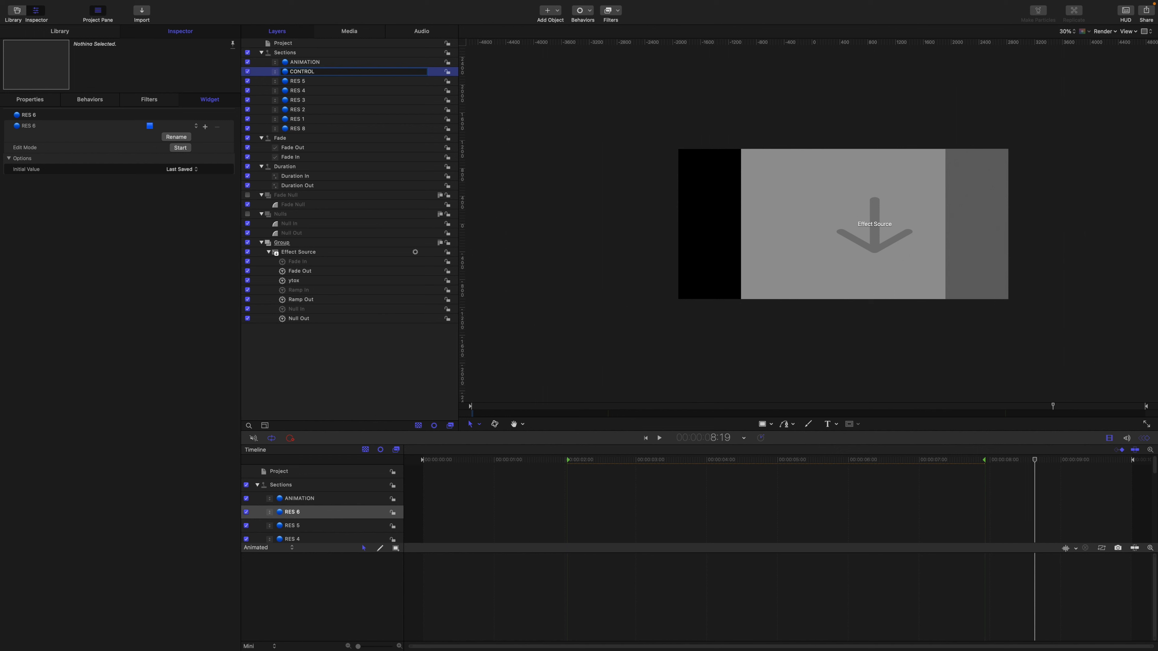
text(CONTROLS)
key(Return)
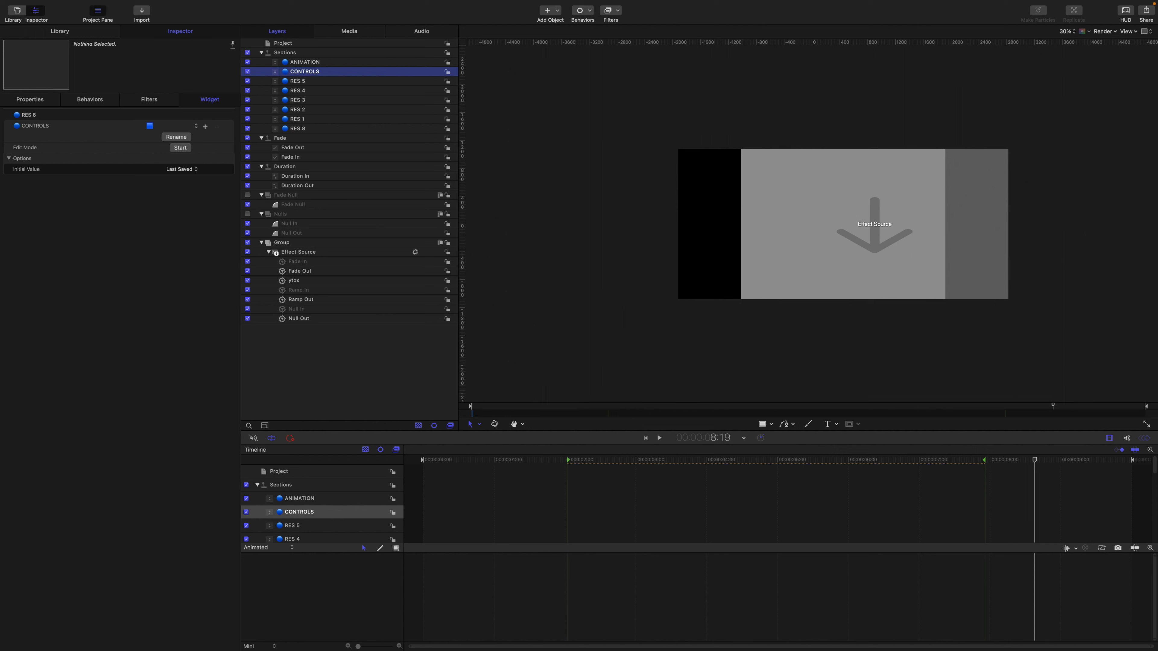
double_click(305, 82)
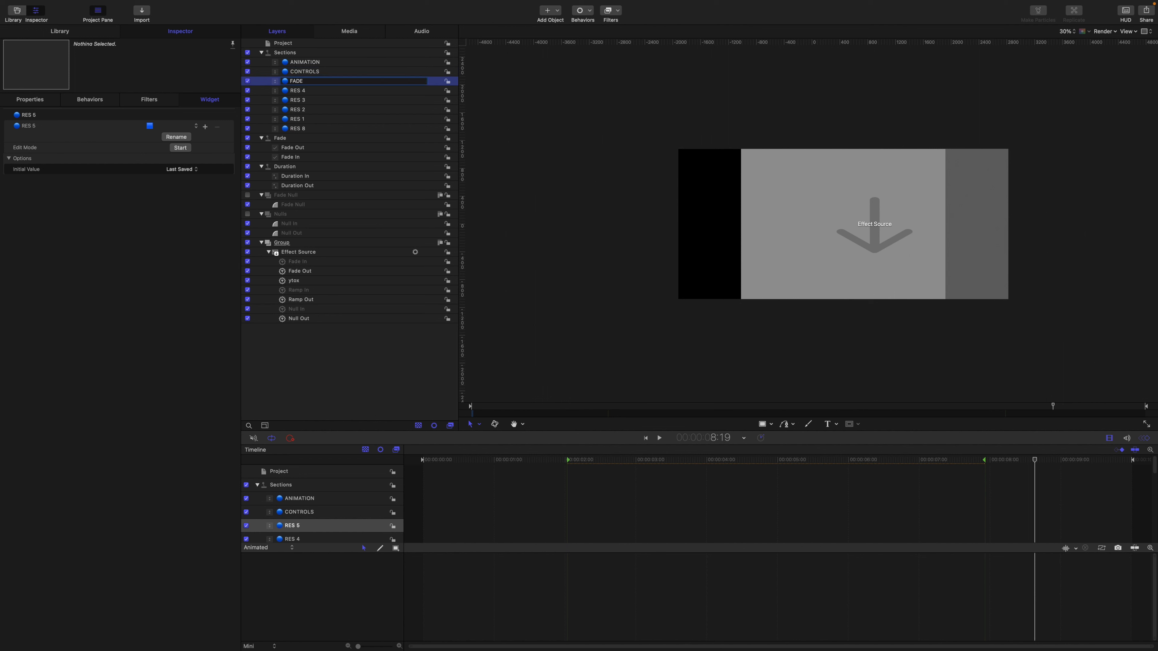
text(FADE)
key(Return)
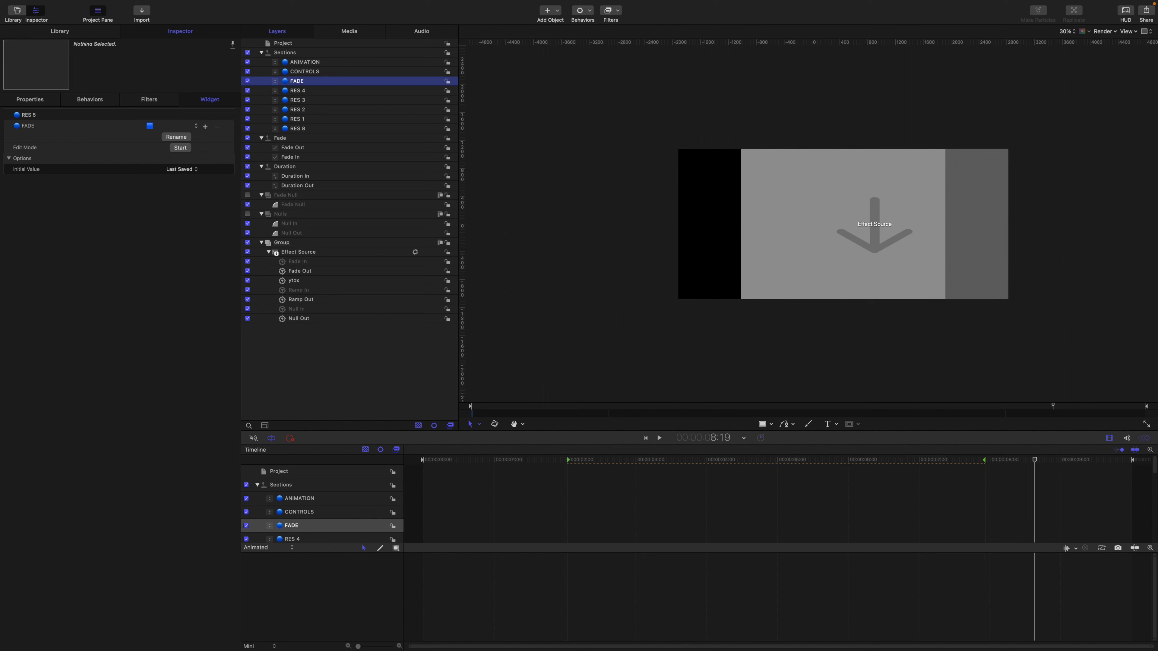
double_click(304, 90)
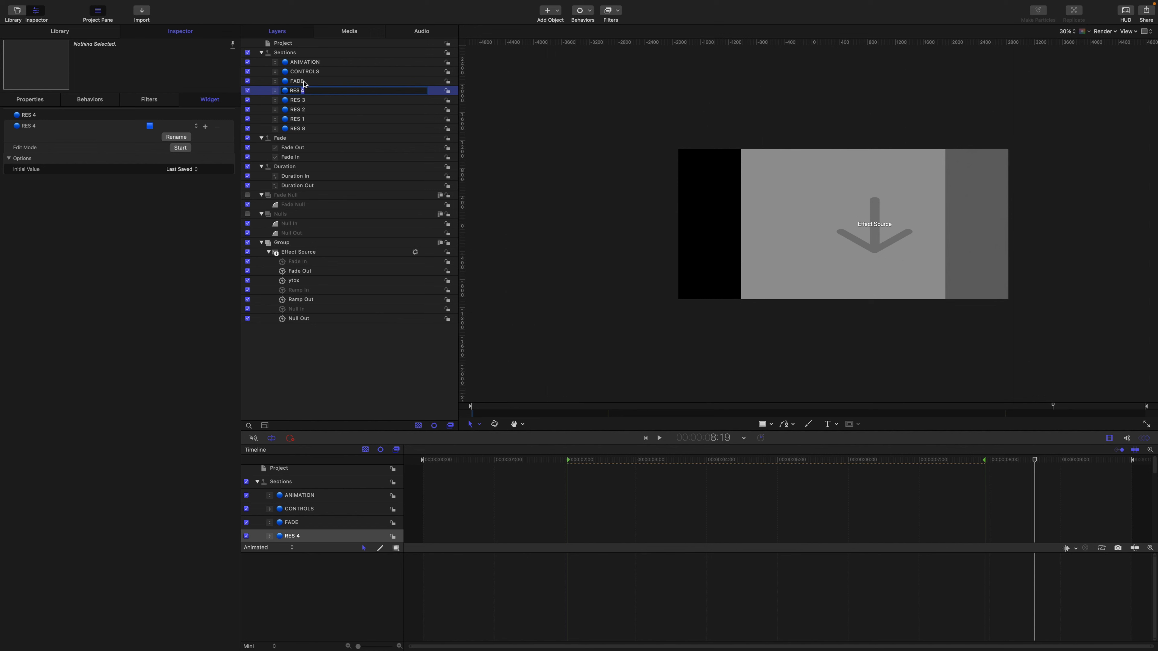
click(296, 81)
- Publish the ANIMATION widget's pop-up parameter from the Sections rig
click(294, 64)
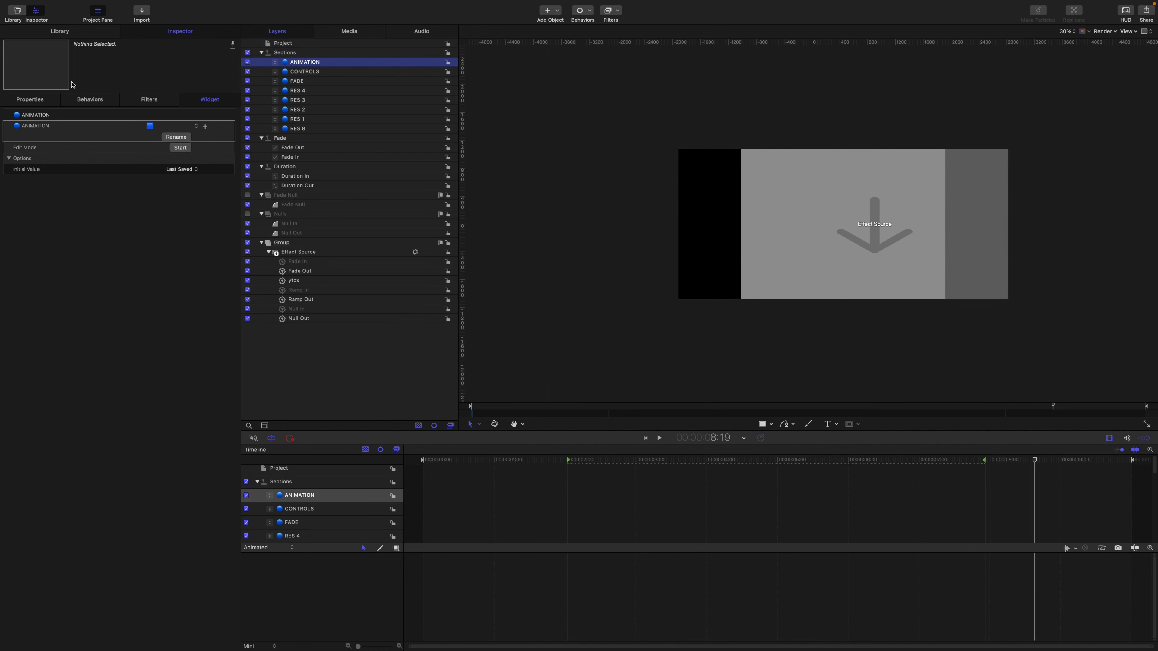
right_click(36, 117)
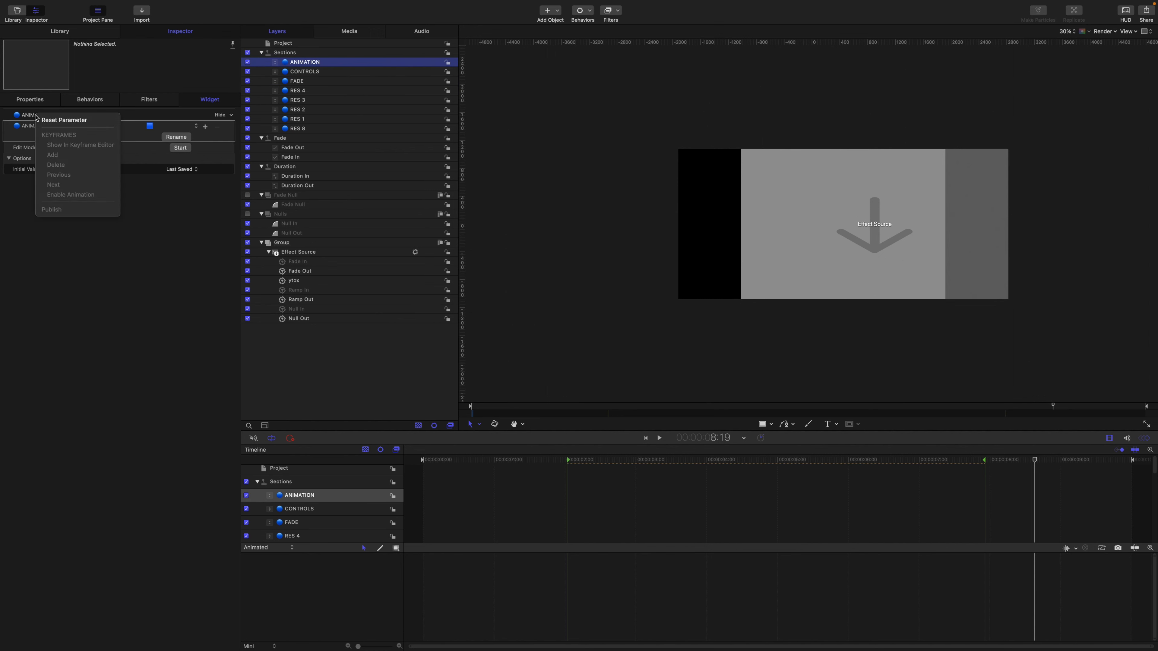
click(25, 225)
right_click(34, 130)
click(46, 254)
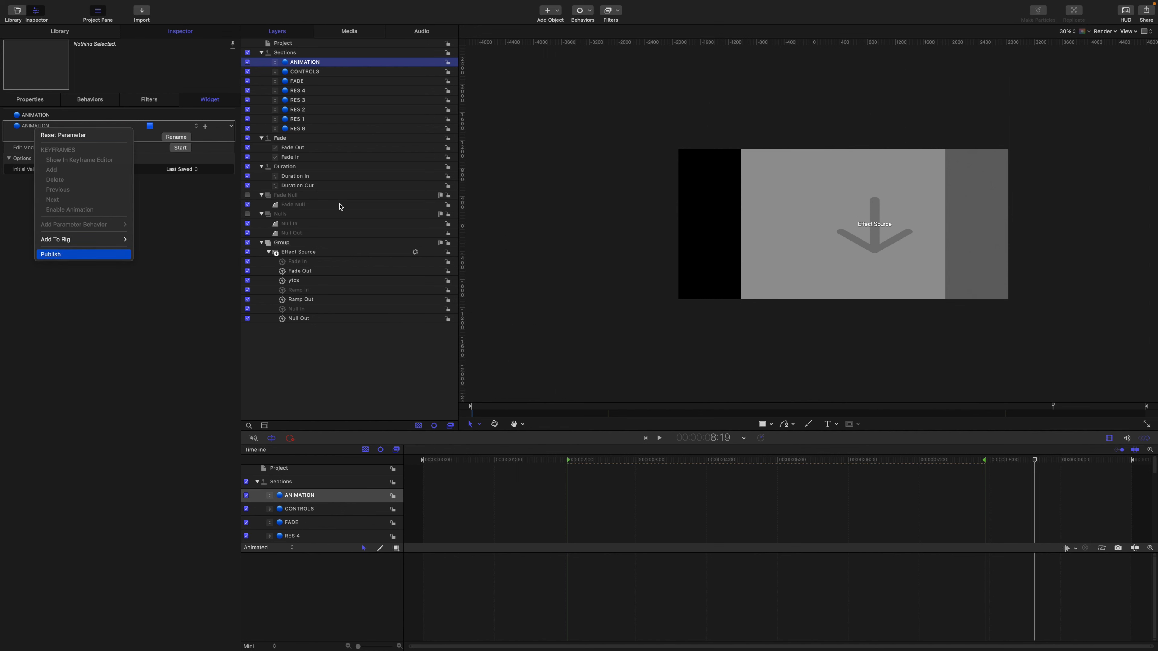
- Publish the pop-up parameters of the CONTROLS and FADE widgets in the Sections rig
click(305, 72)
right_click(31, 127)
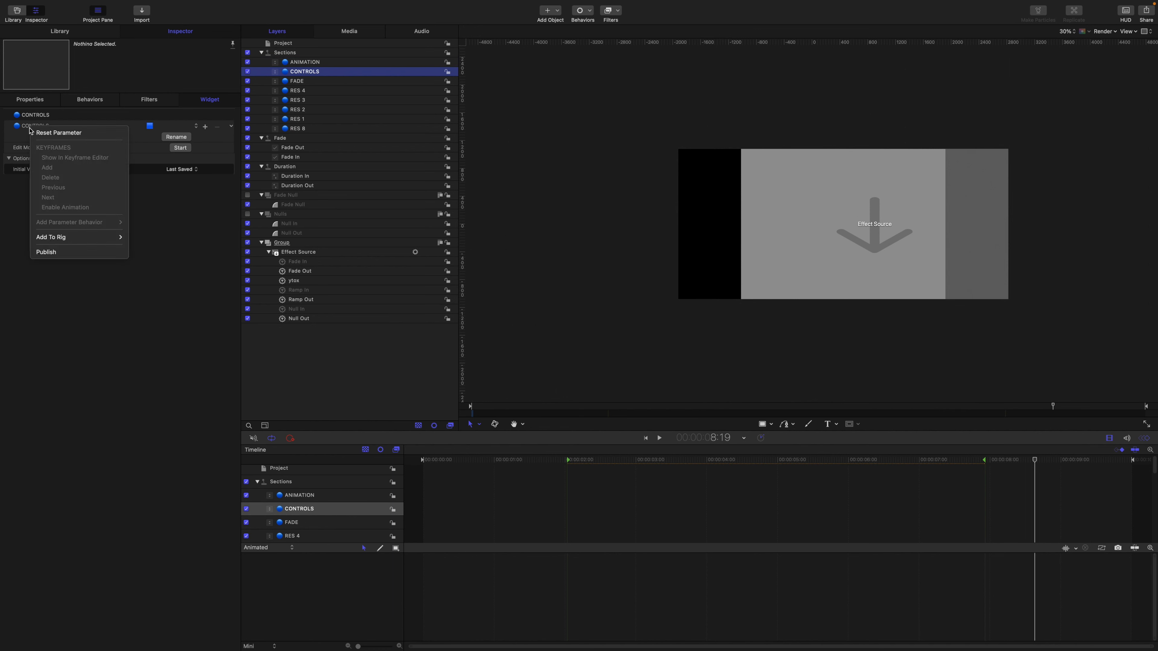
click(36, 254)
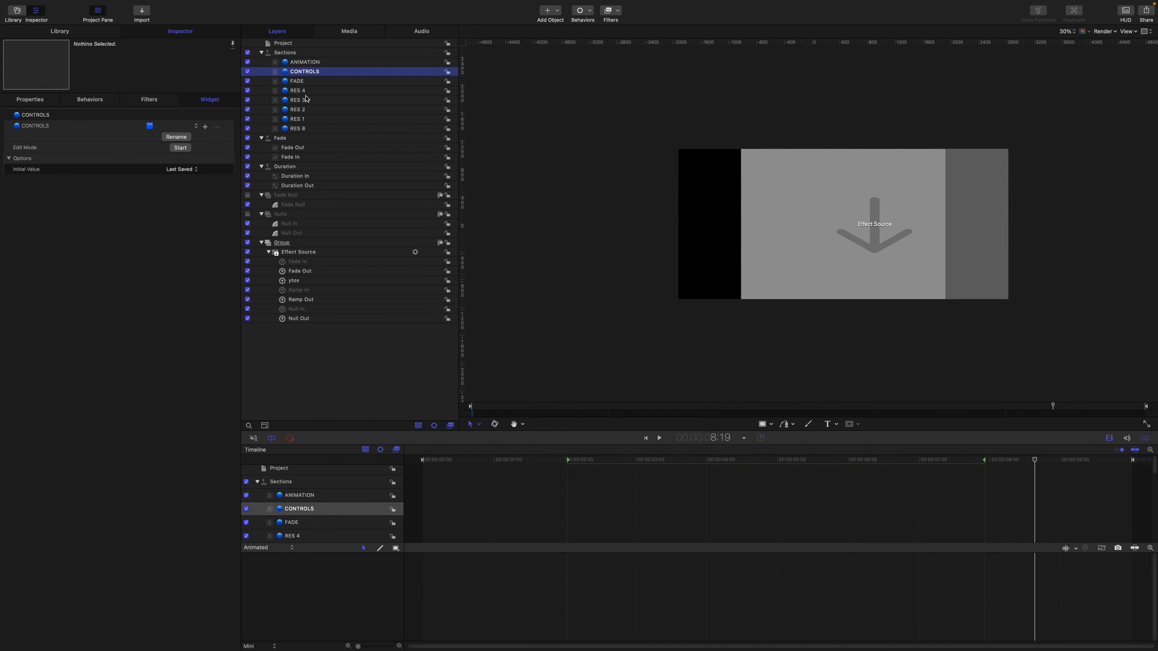
click(299, 81)
click(32, 132)
right_click(33, 131)
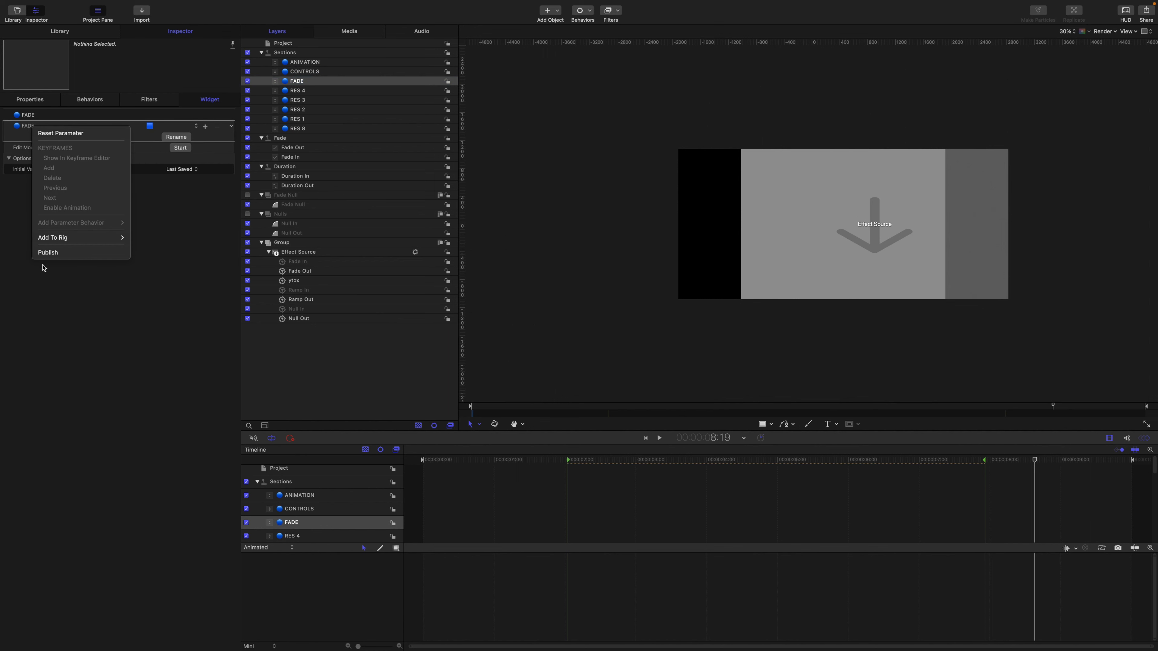
click(46, 254)
- Move the ANIMATION heading above Build In in the project's published parameters
click(294, 44)
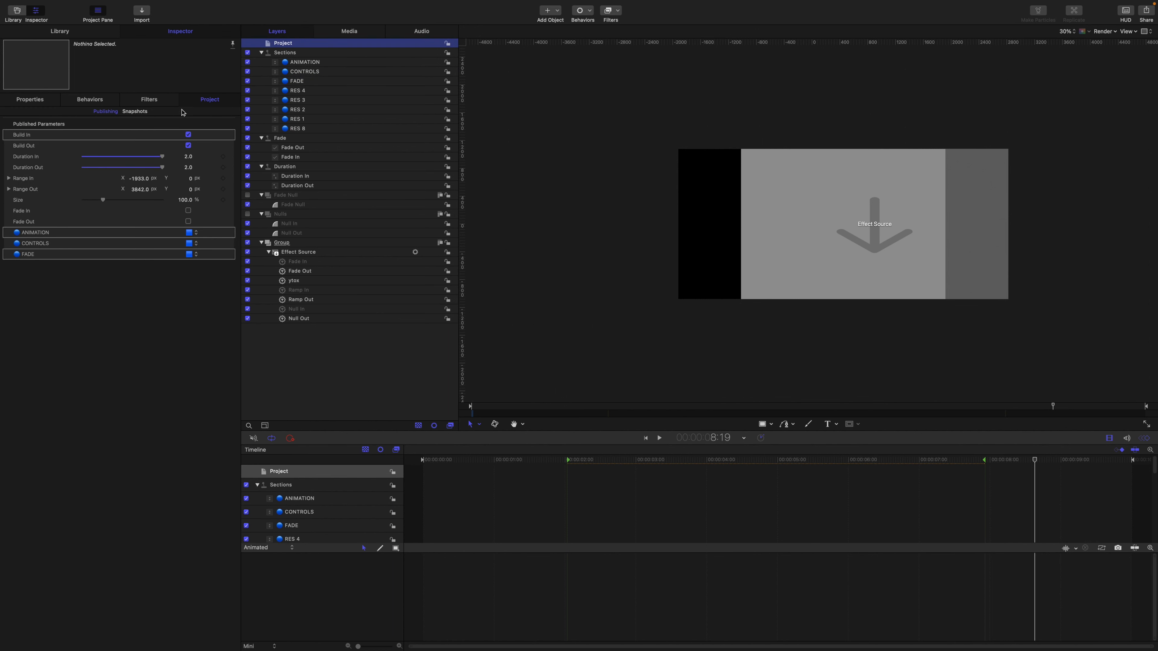
click(42, 233)
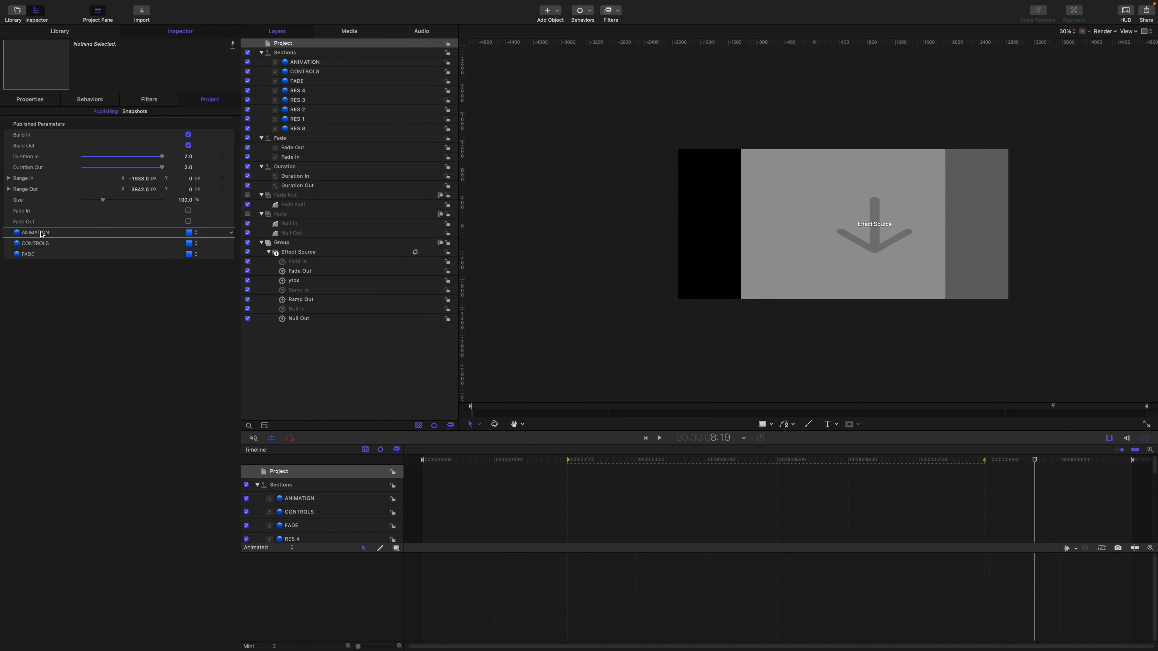
key(Delete)
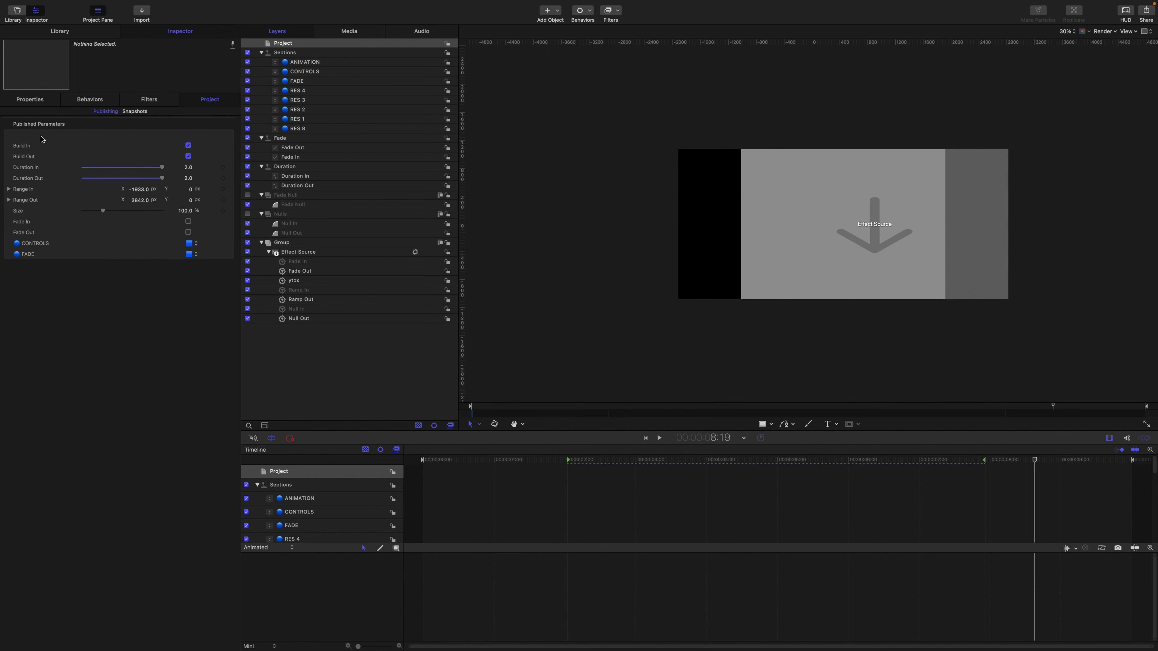
key(super+z)
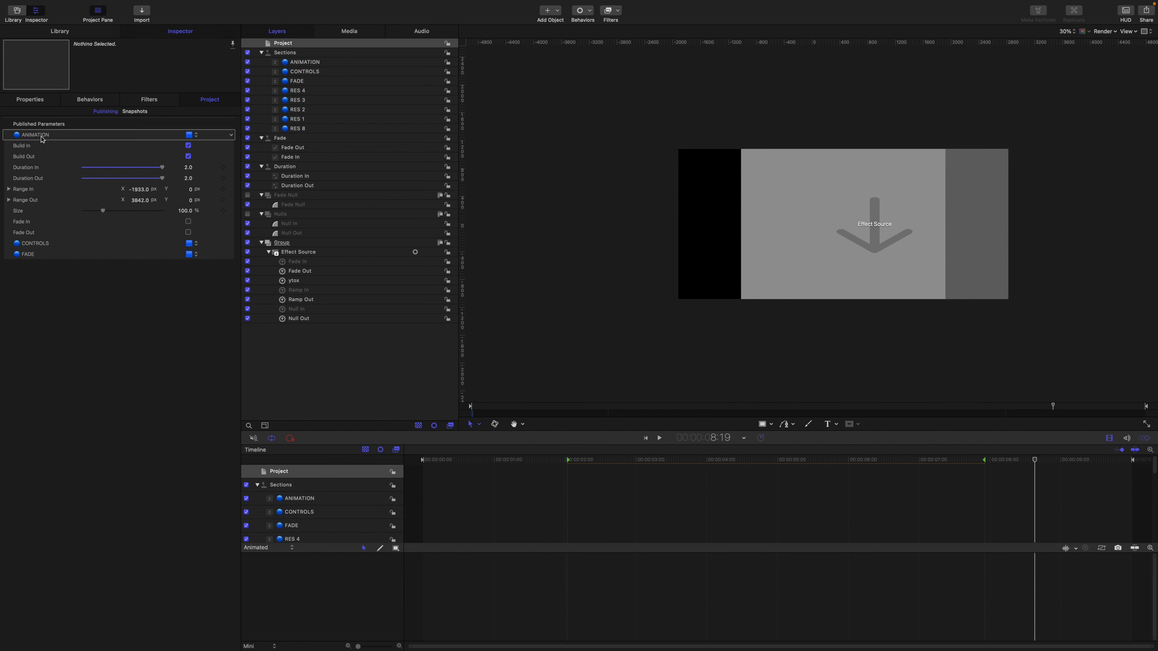
- Rename the RES 4 widget in the Sections rig to DURATION
click(302, 91)
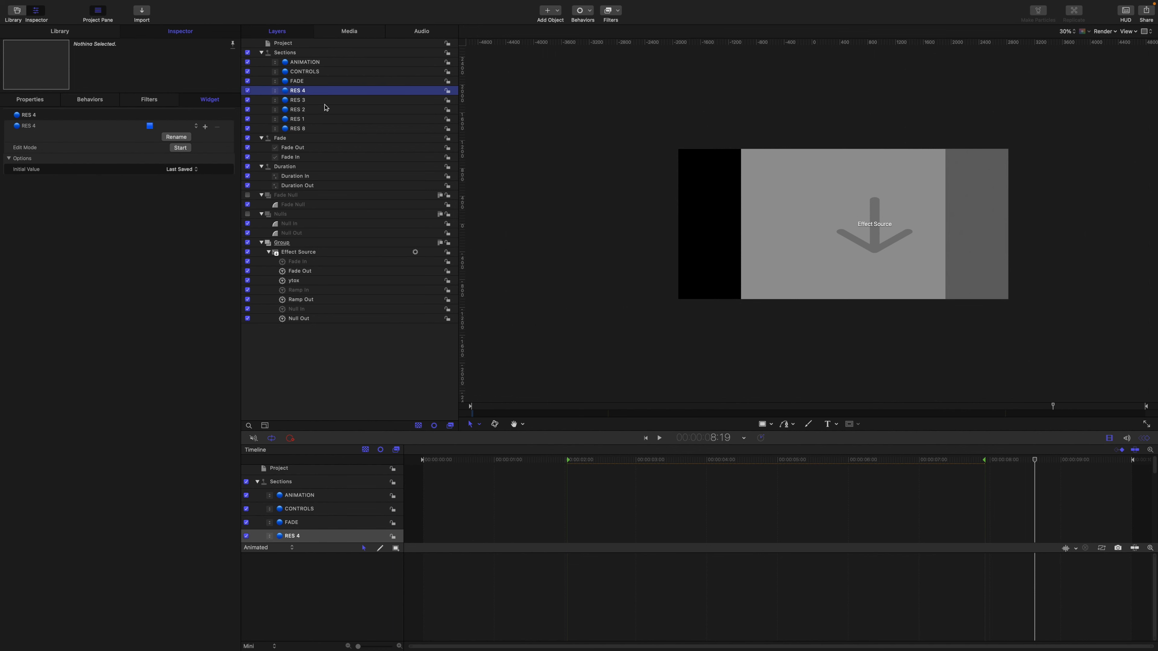
double_click(304, 91)
click(308, 91)
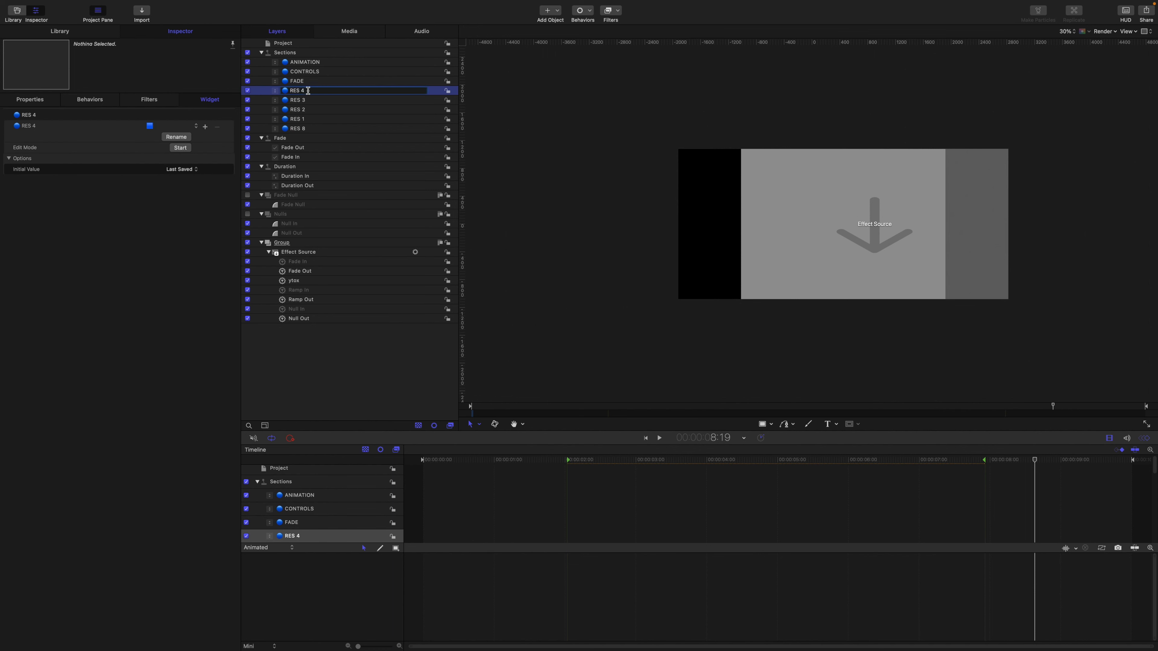
key(BackSpace)
key(BackSpace)
key(BackSpace)
key(BackSpace)
key(BackSpace)
text(DURATION)
key(Return)
- Publish the DURATION widget's pop-up parameter from the Sections rig
click(294, 44)
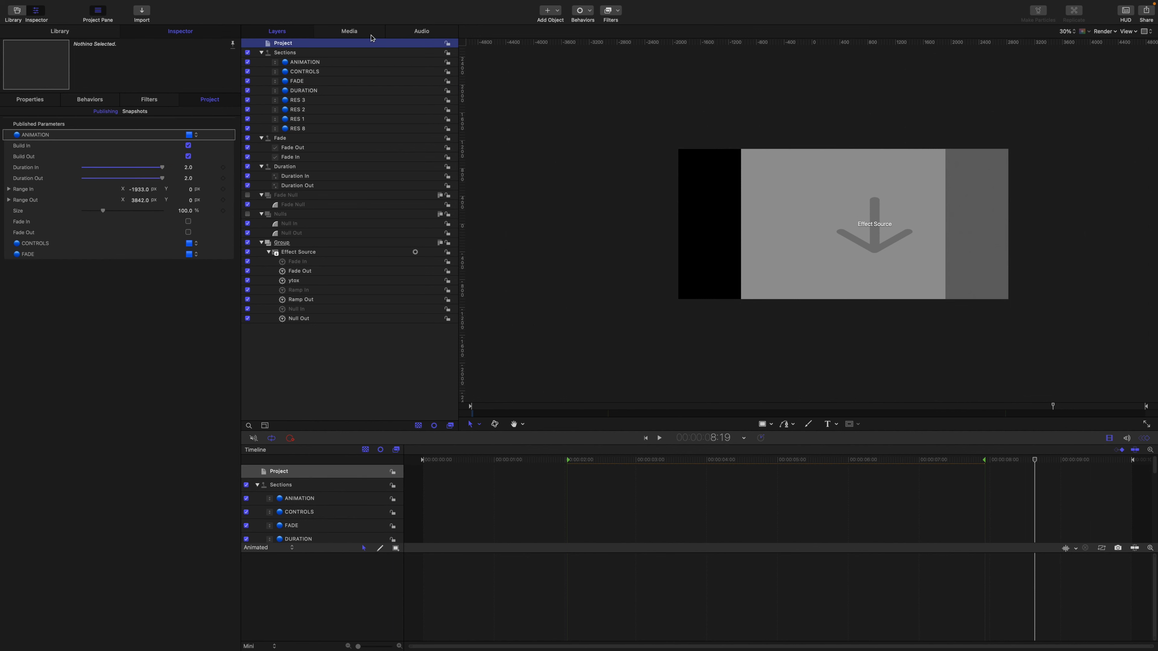
click(309, 91)
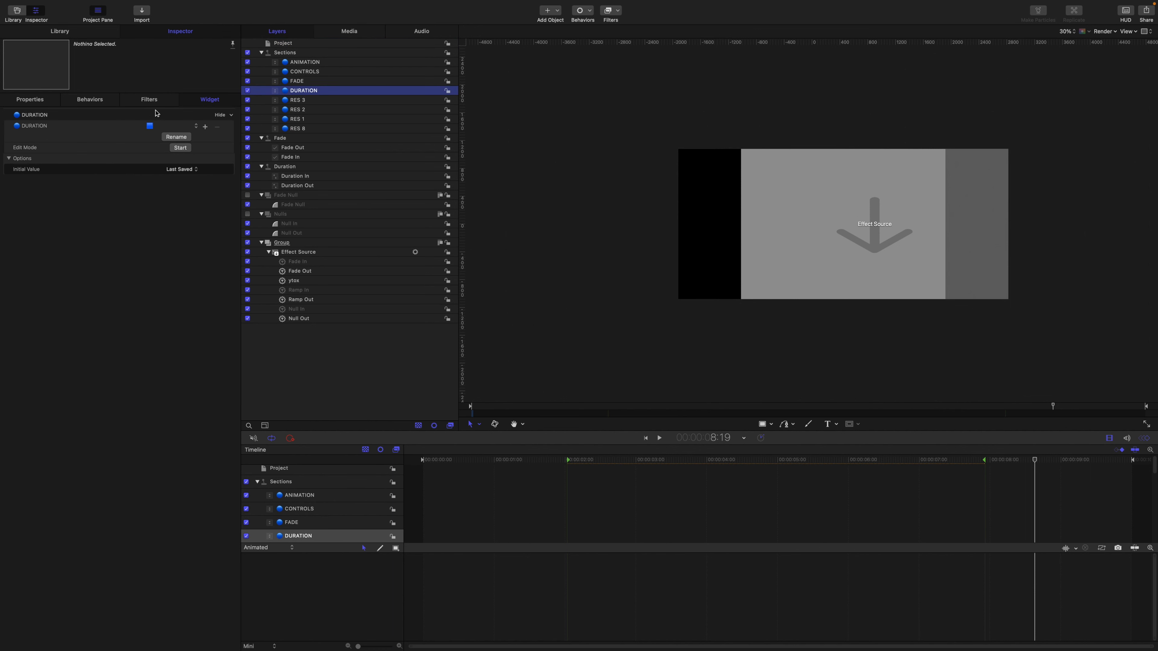
right_click(30, 125)
click(35, 249)
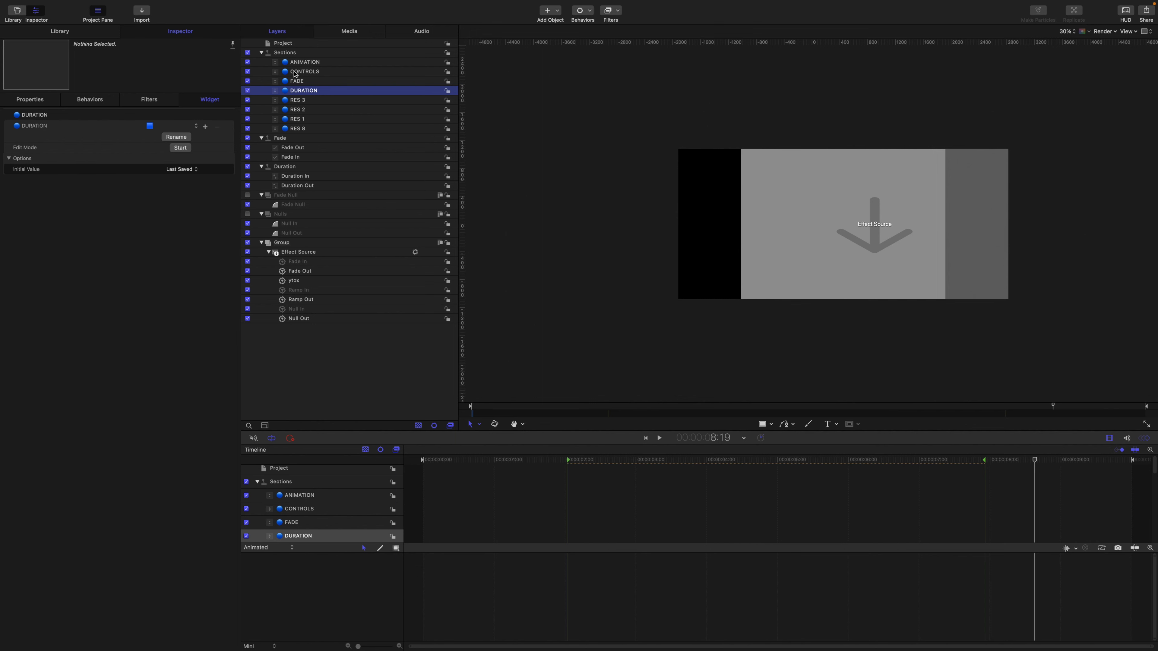
- Move the DURATION heading between Build Out and Duration In in the project's published parameters
click(286, 43)
click(40, 266)
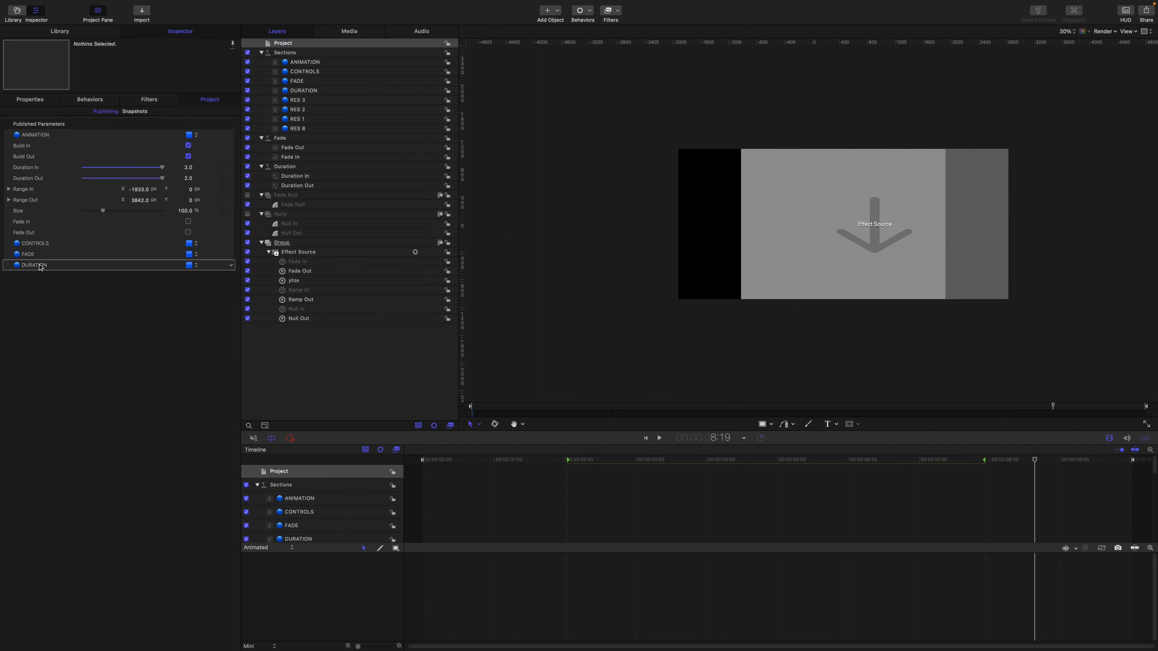
drag(41, 267, 38, 171)
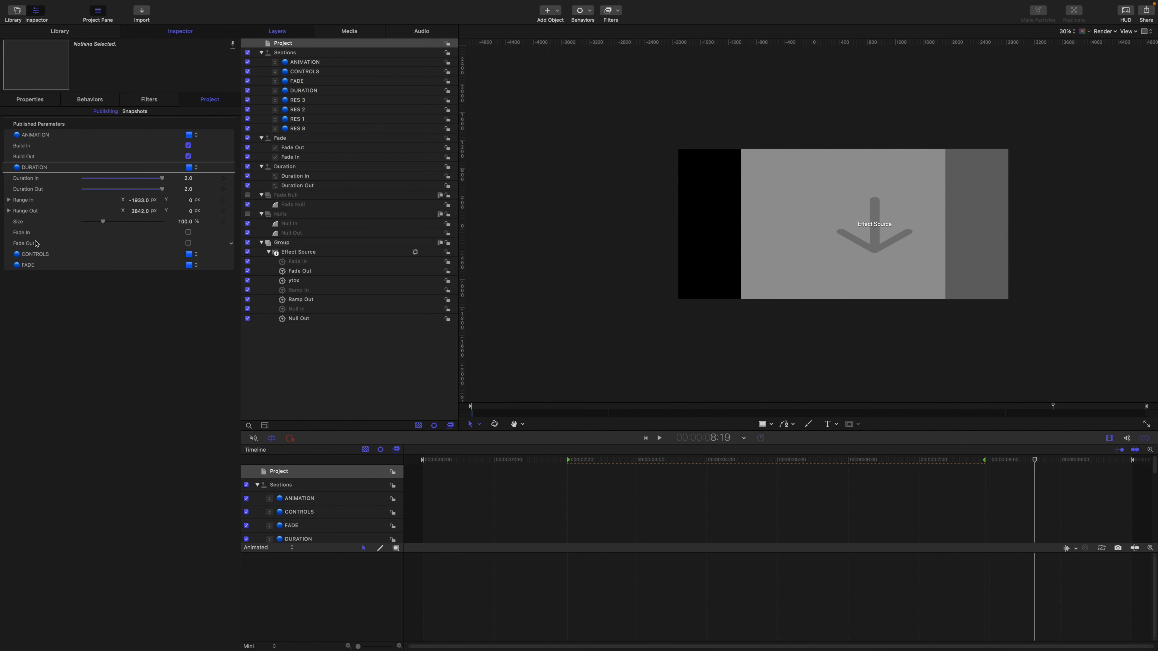
- Move the CONTROLS heading below Duration Out in the published parameters and place Size directly beneath it, above Range In
click(41, 255)
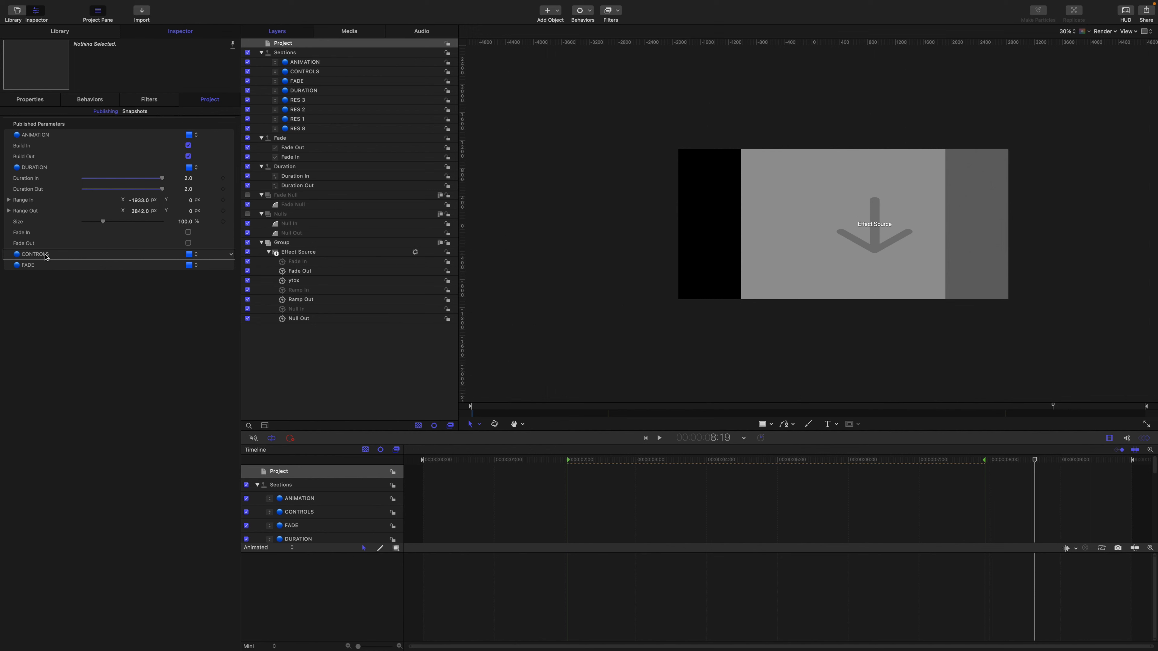
drag(47, 257, 37, 213)
click(34, 233)
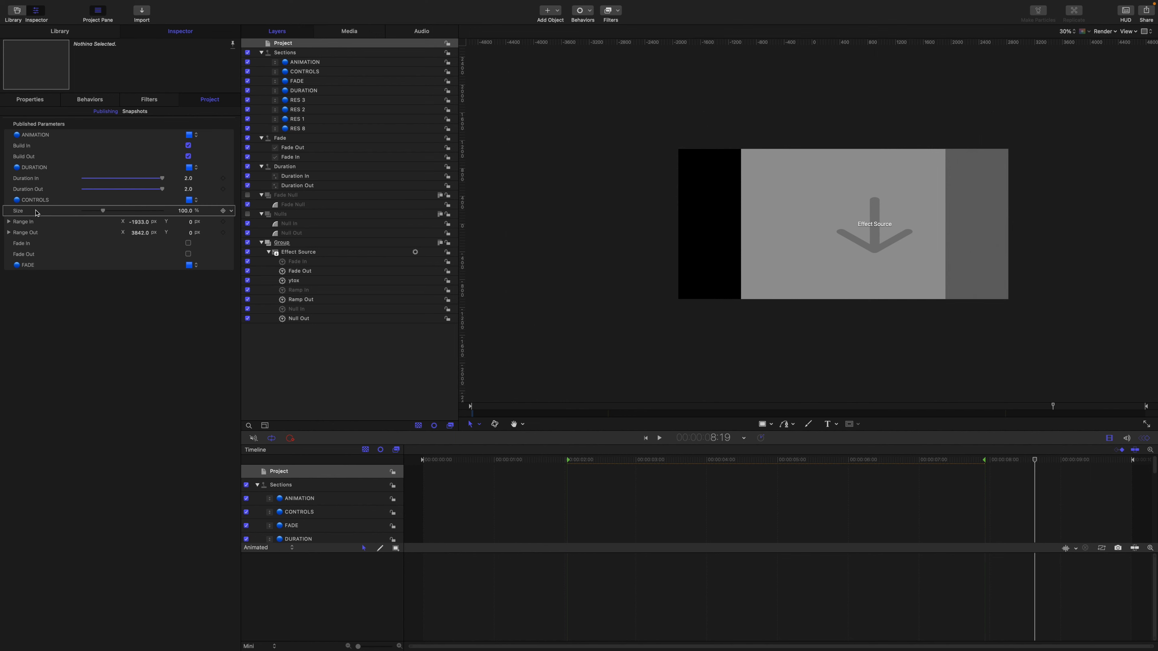
- Move the FADE heading between Range Out and Fade In in the published parameters
click(31, 263)
drag(32, 263, 60, 258)
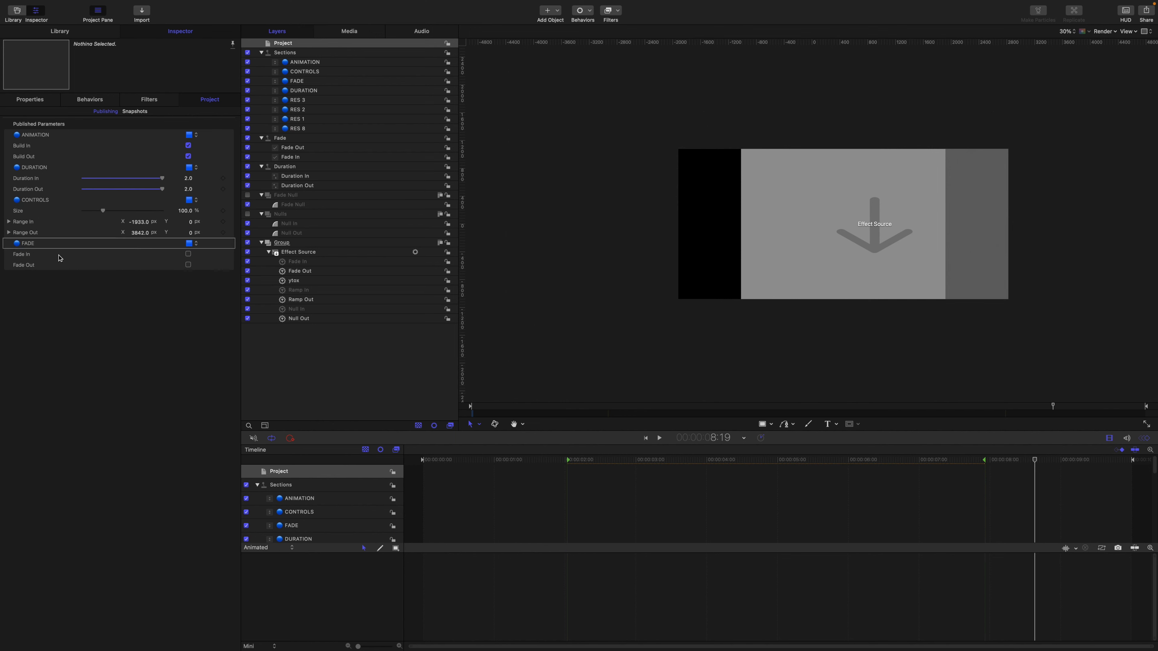